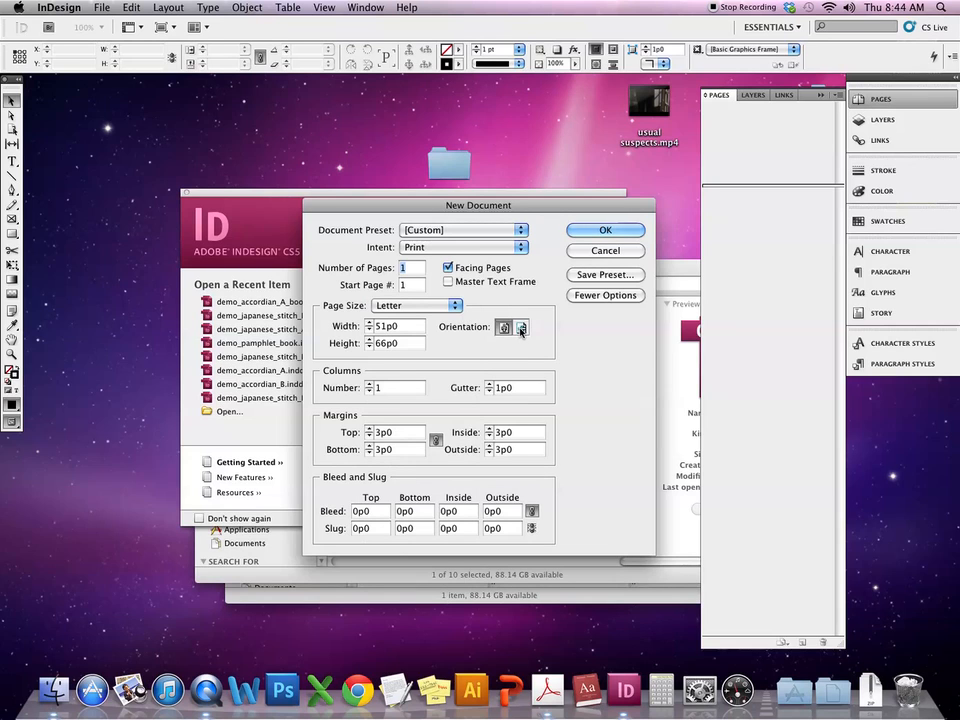
- Create a landscape Letter document with Facing Pages off and a 0p3 bleed on all four sides
left_click(521, 328)
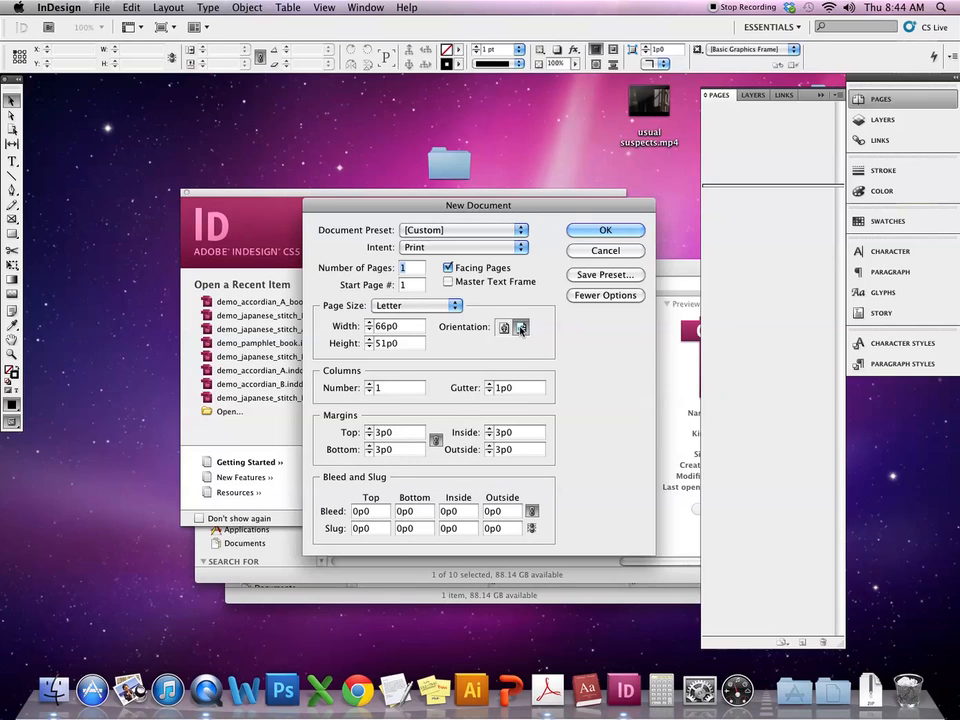
left_click(472, 269)
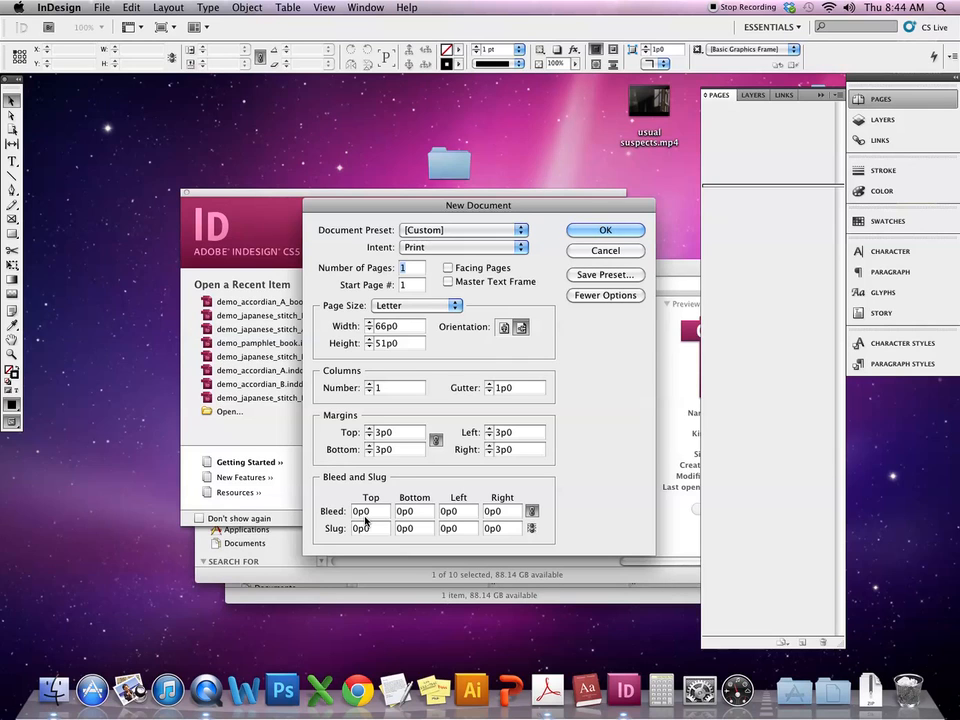
left_click(386, 512)
type("3")
key("Tab")
key("Return")
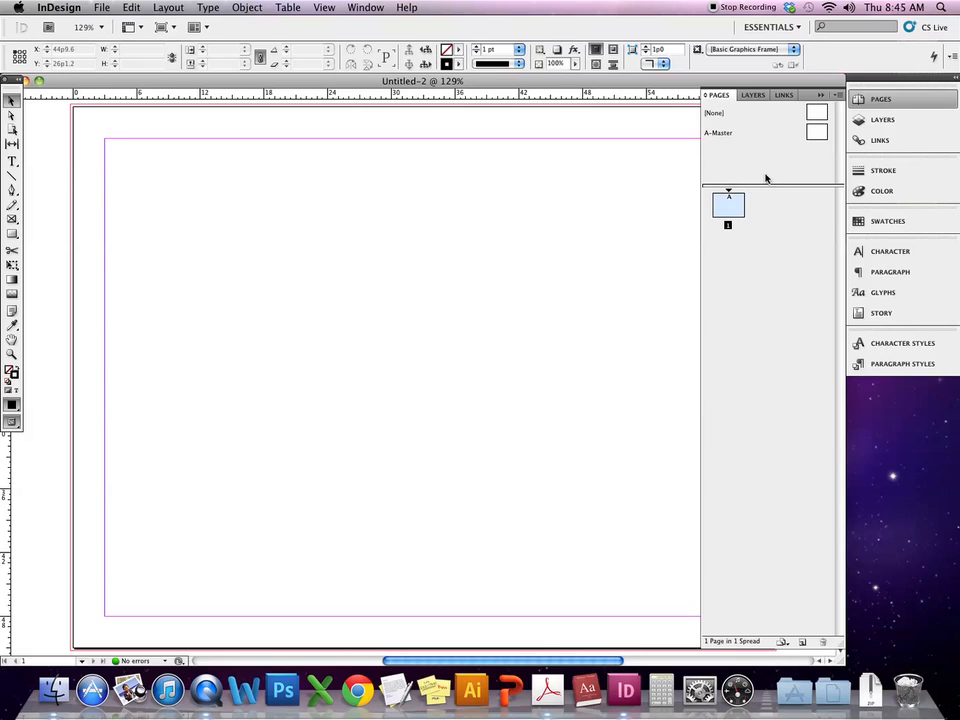
- In Master Options, rename A-Master to 'Portfolio Pages' and view that master spread
left_click(816, 131)
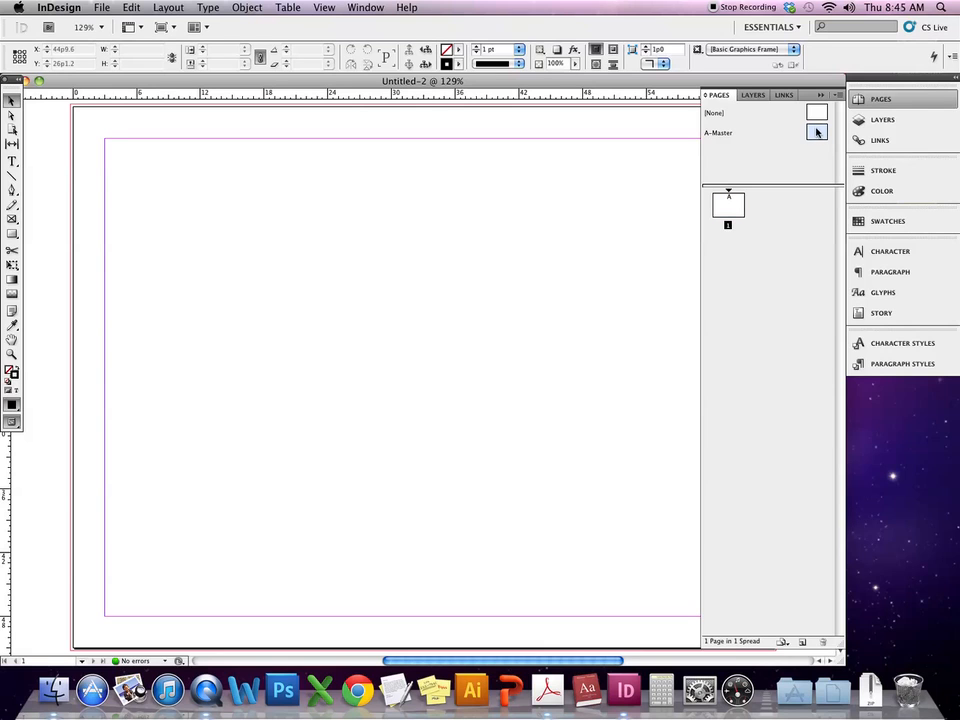
double_click(817, 132)
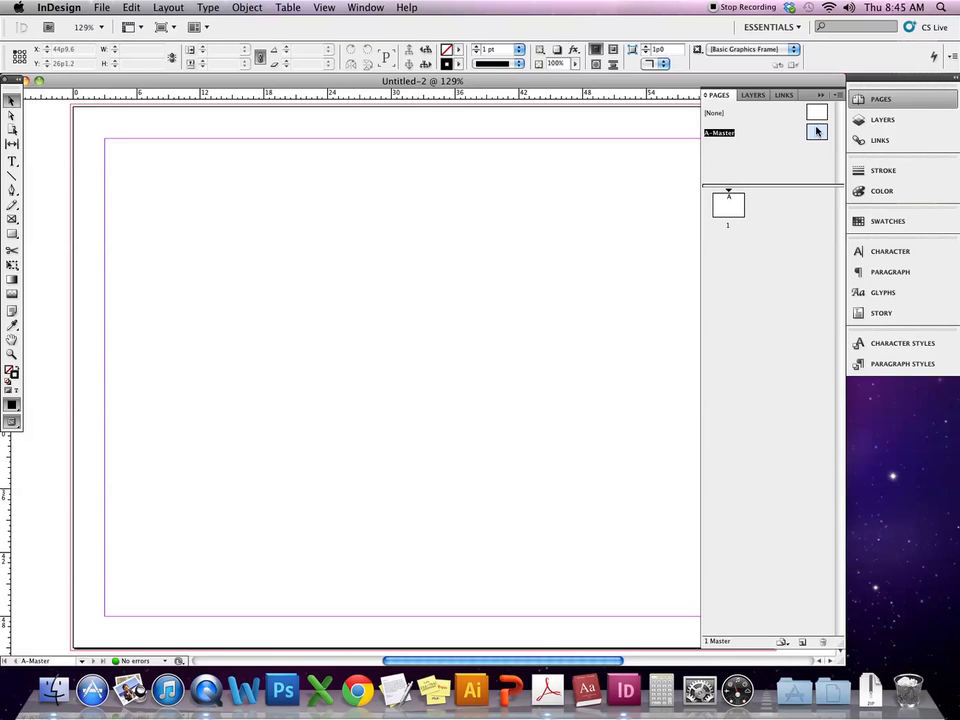
left_click(720, 133, "alt")
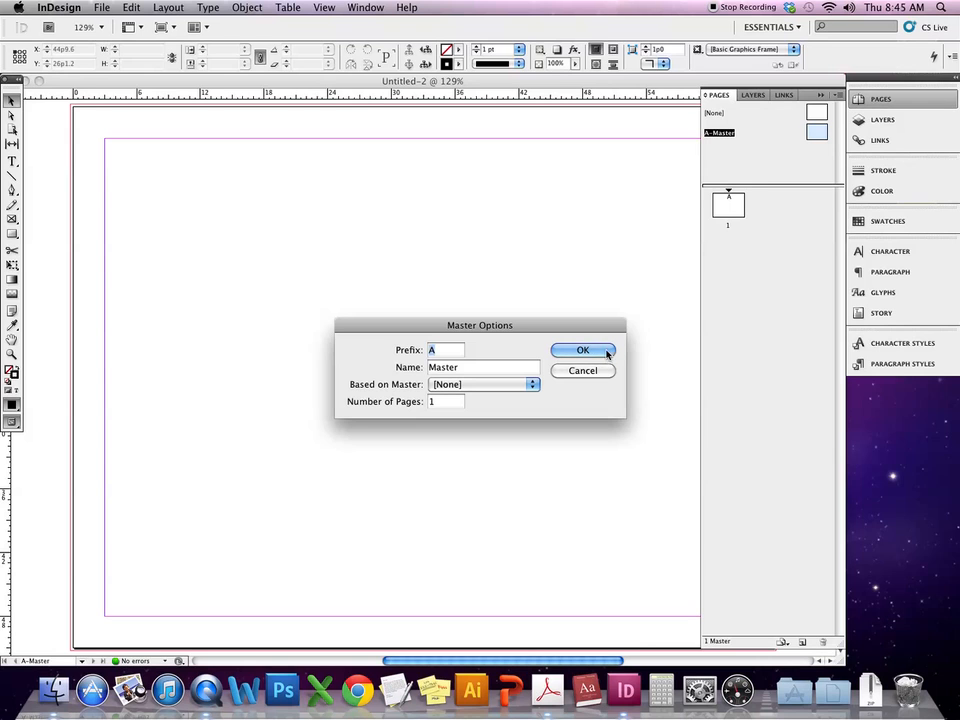
left_click_drag(558, 325, 594, 225)
double_click(508, 269)
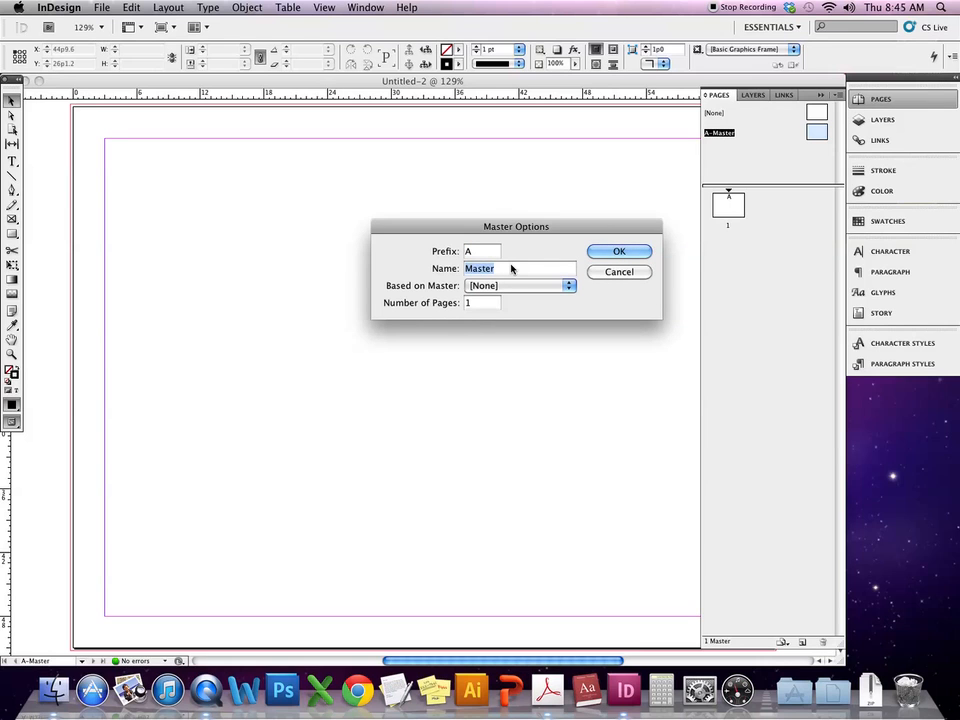
type("Portfolio Pages")
left_click(621, 255)
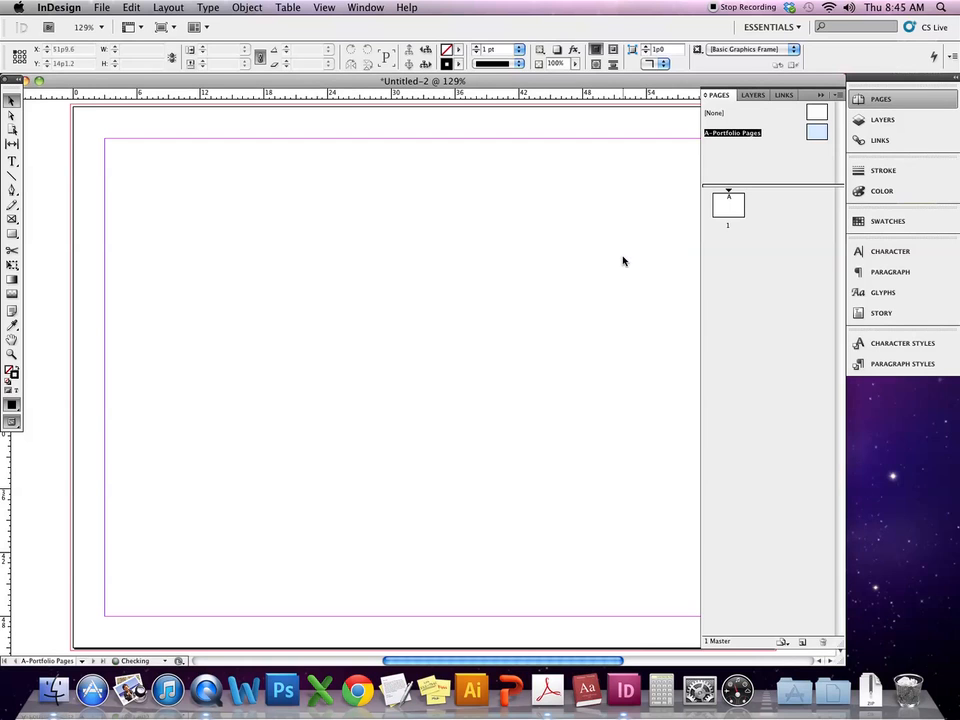
double_click(811, 139)
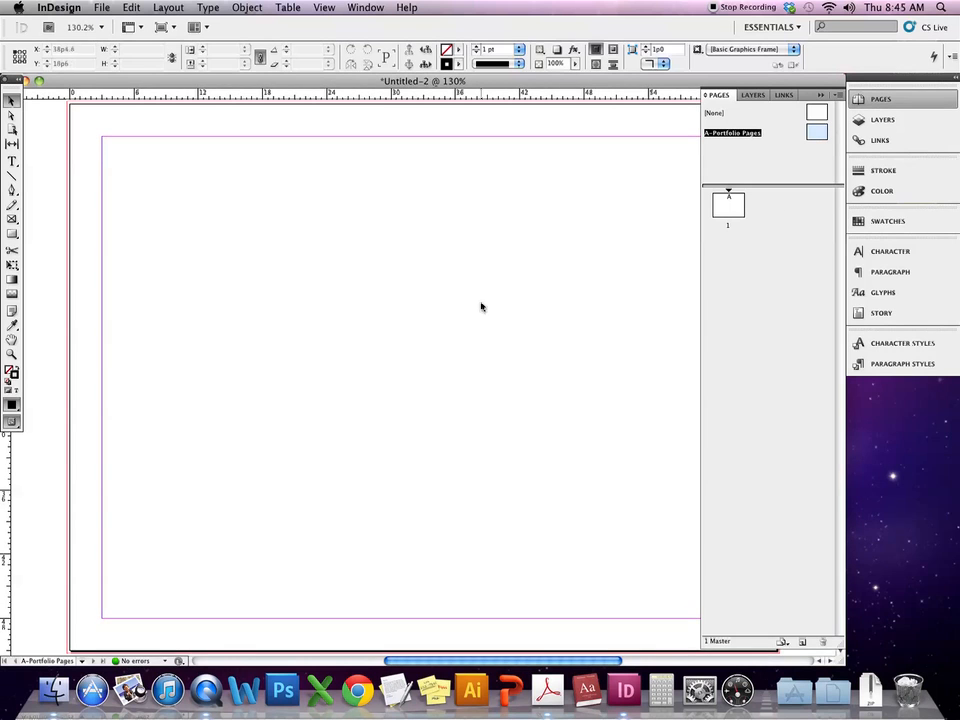
left_click(588, 237)
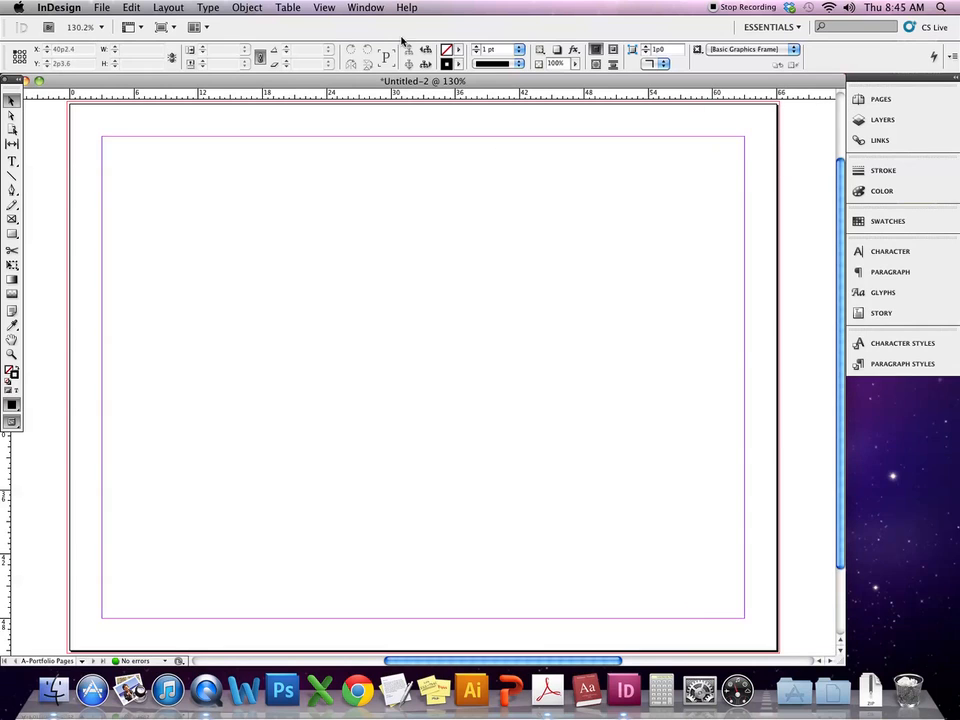
- In Layout > Margins and Columns, set the bottom margin to 12p0
left_click(170, 7)
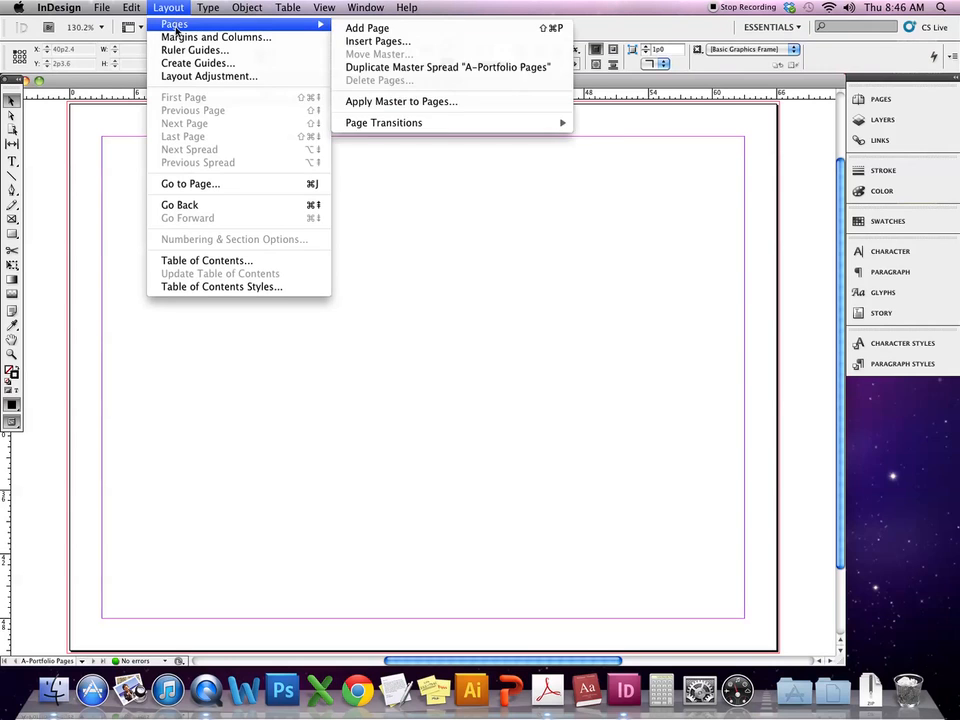
left_click(185, 39)
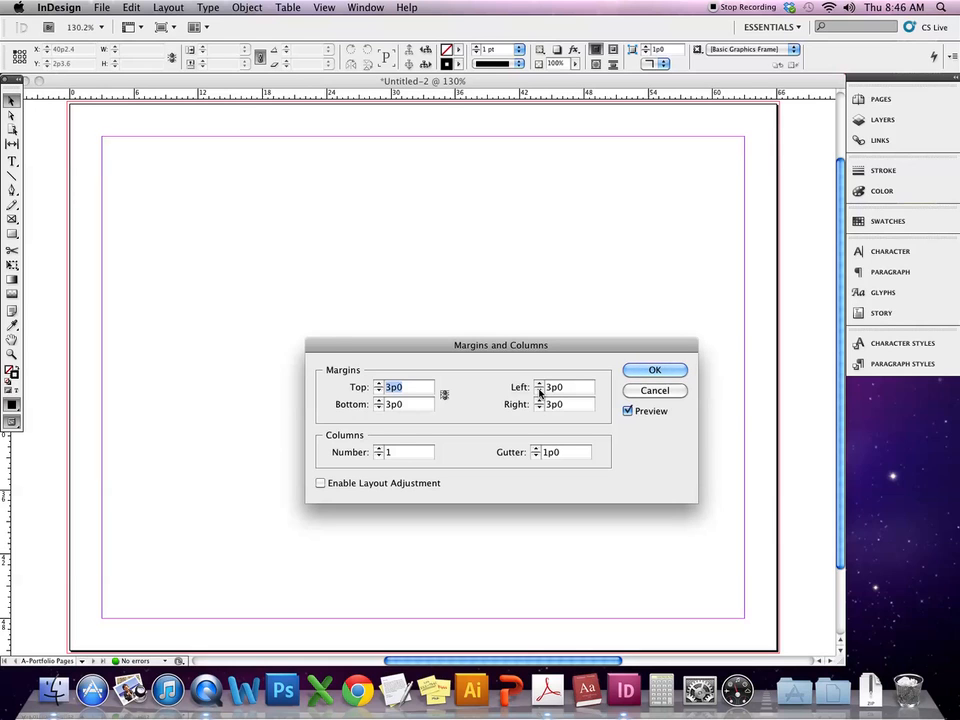
left_click(379, 408)
left_click(379, 408)
left_click(379, 408)
left_click(379, 408)
left_click(379, 408)
left_click(379, 408)
left_click(379, 408)
left_click(379, 408)
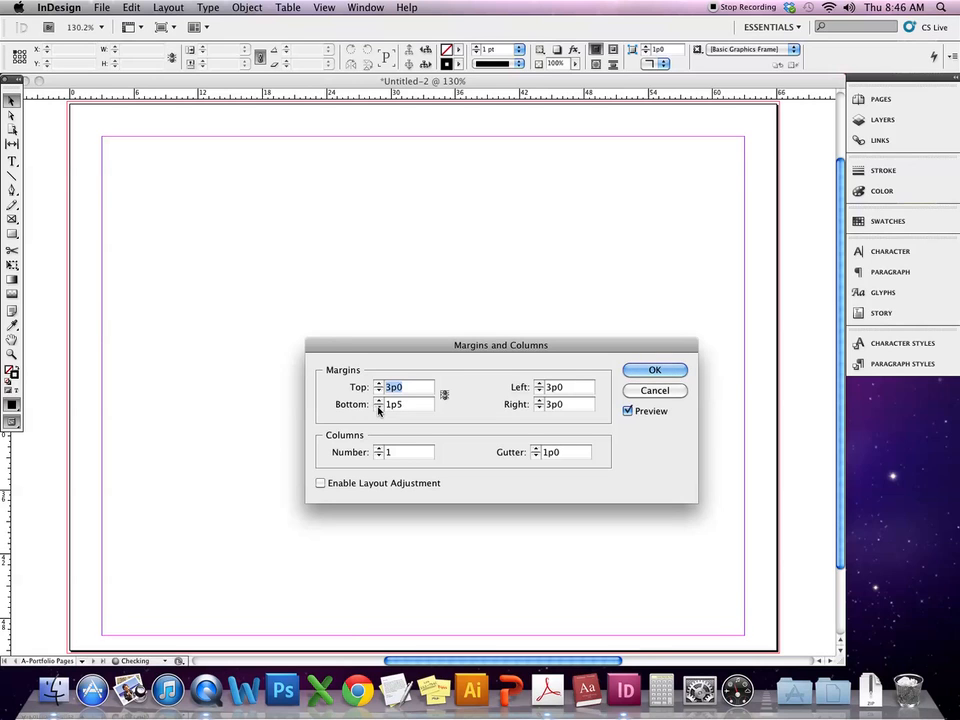
key("Tab")
type("6")
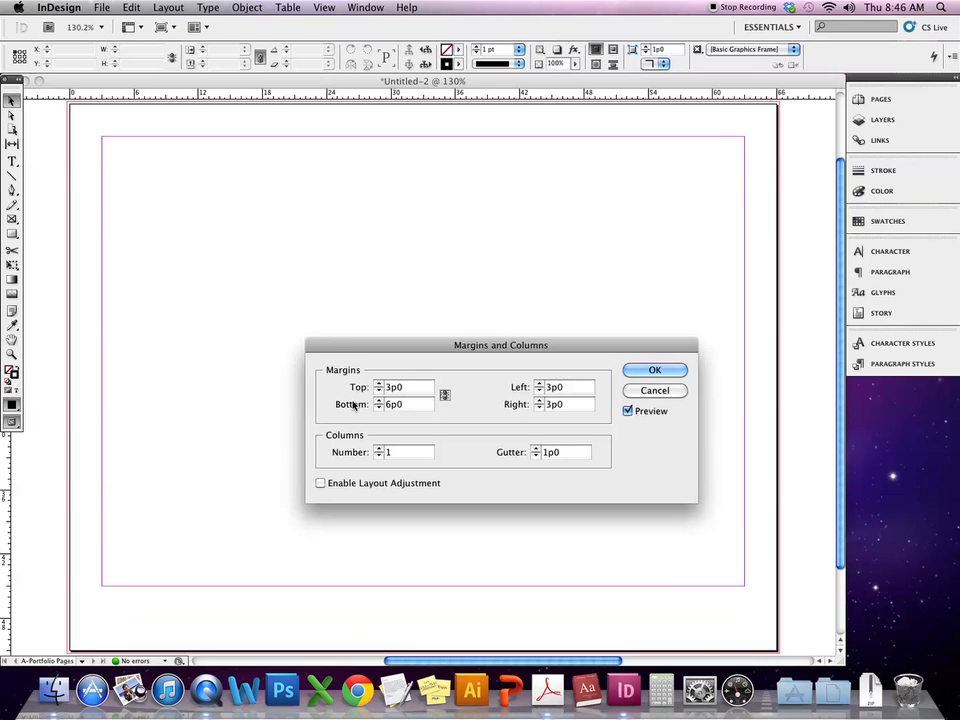
type("12")
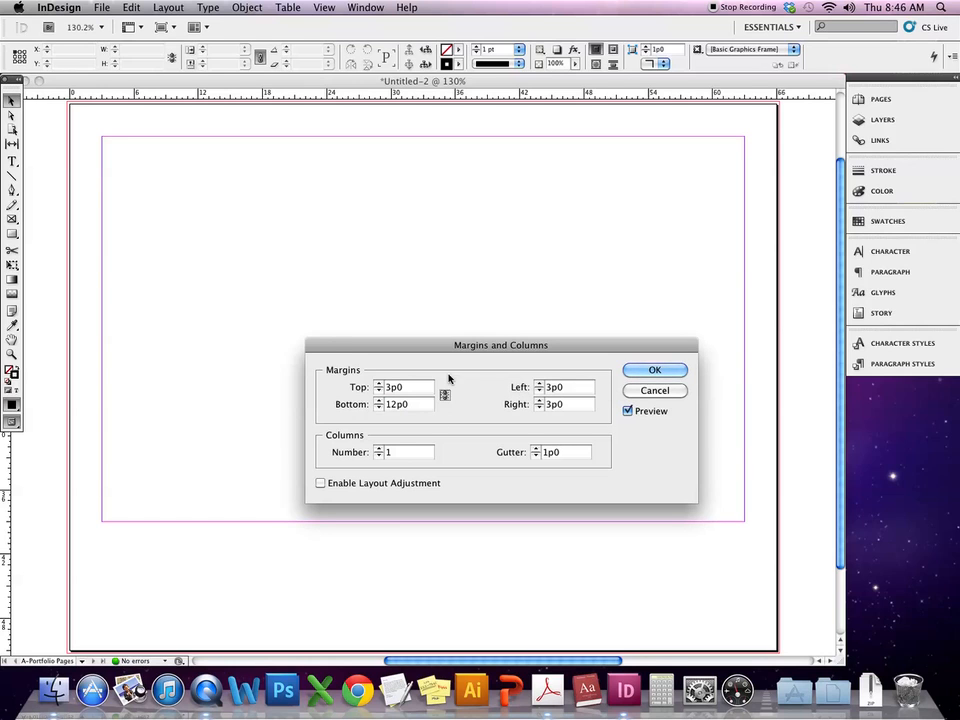
- Set the top margin to 3p0 and the left and right margins to 4p0
left_click(378, 384)
left_click(378, 384)
left_click(378, 384)
left_click(378, 384)
left_click(378, 384)
left_click(378, 384)
left_click(378, 384)
left_click(378, 384)
left_click(378, 384)
left_click(378, 384)
left_click(379, 392)
left_click(379, 392)
left_click(379, 392)
left_click(379, 392)
left_click(379, 392)
left_click(379, 392)
left_click(379, 392)
left_click(379, 392)
left_click(379, 392)
left_click(379, 392)
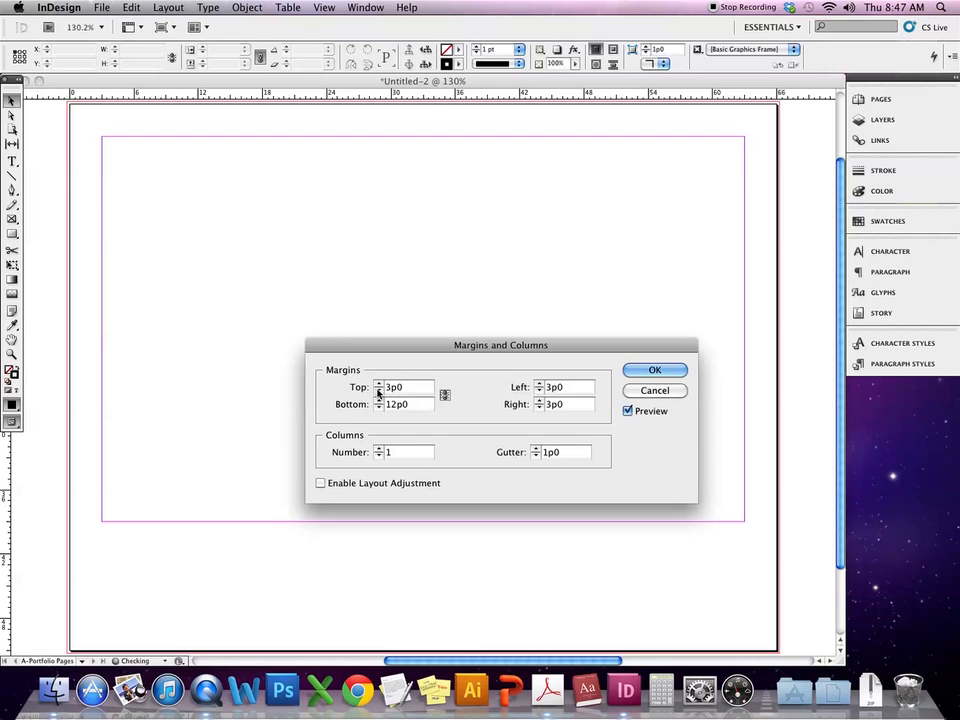
left_click(539, 385)
left_click(539, 385)
left_click(539, 385)
left_click(539, 385)
double_click(539, 385)
left_click(539, 385)
double_click(539, 385)
left_click(539, 385)
left_click(539, 385)
left_click(539, 385)
left_click(539, 385)
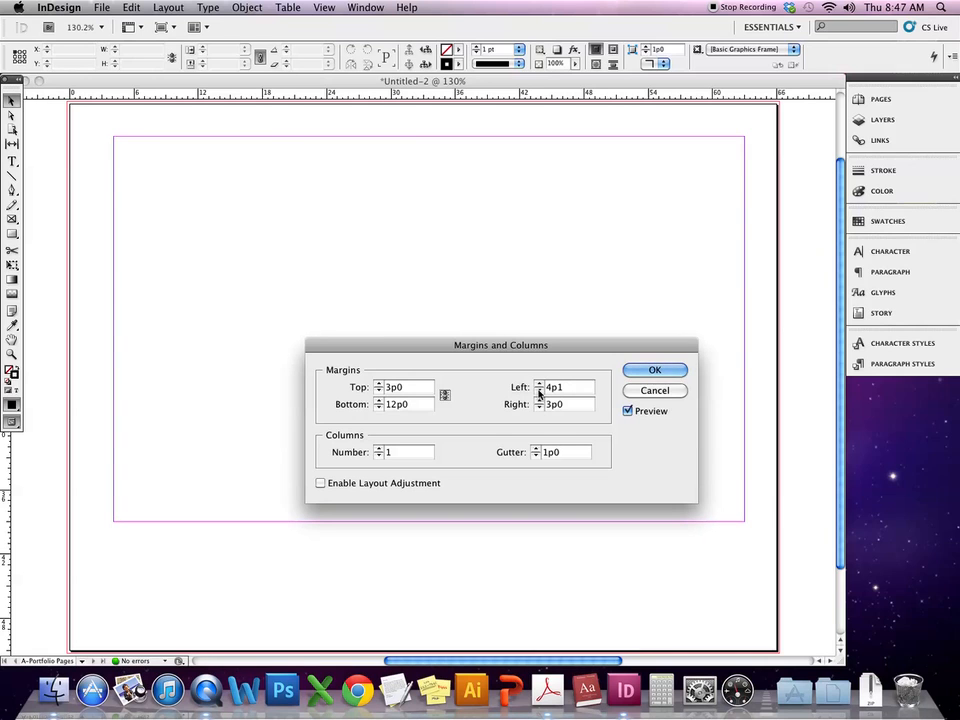
left_click(539, 391)
double_click(539, 401)
left_click(539, 401)
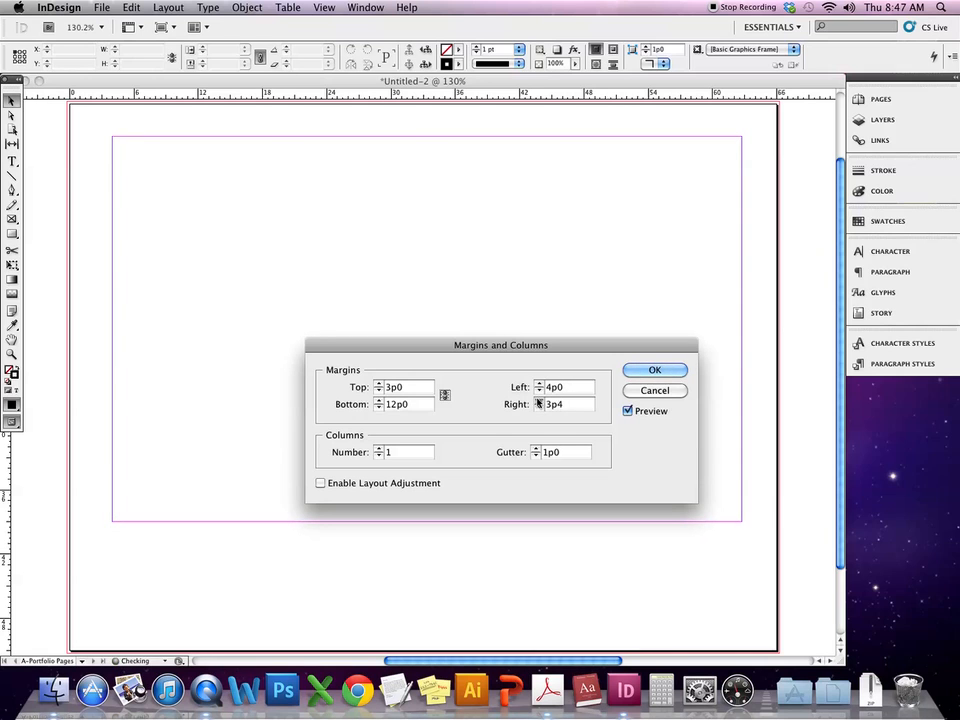
double_click(539, 401)
double_click(539, 401)
double_click(539, 401)
left_click(539, 401)
left_click(539, 401)
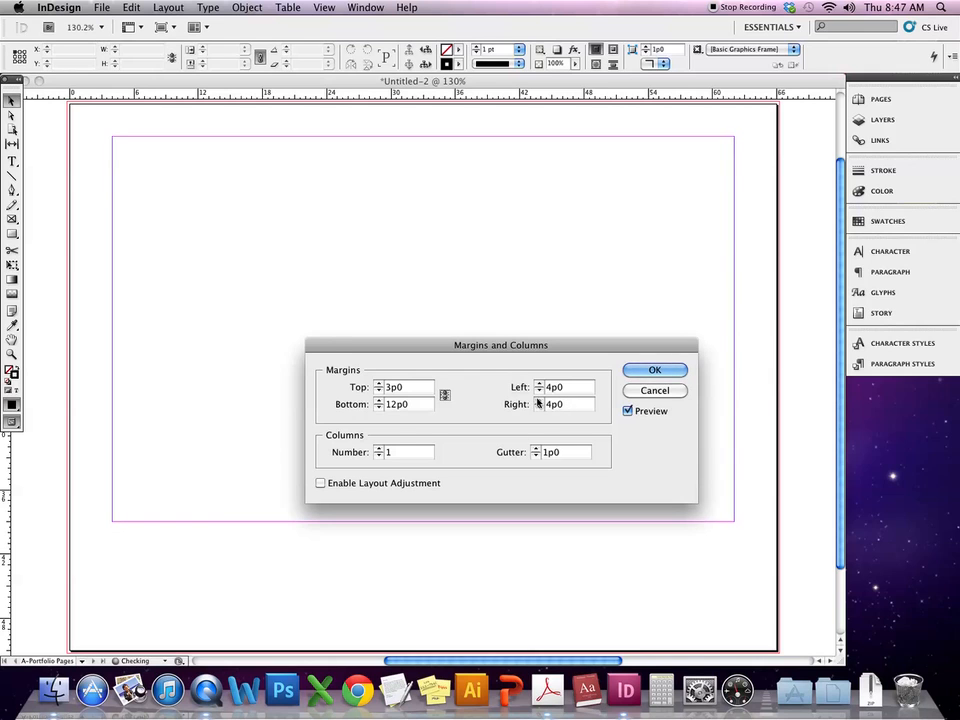
- Use four columns with a 1p6 gutter and apply the margin and column settings
left_click(378, 449)
left_click(378, 449)
left_click(378, 449)
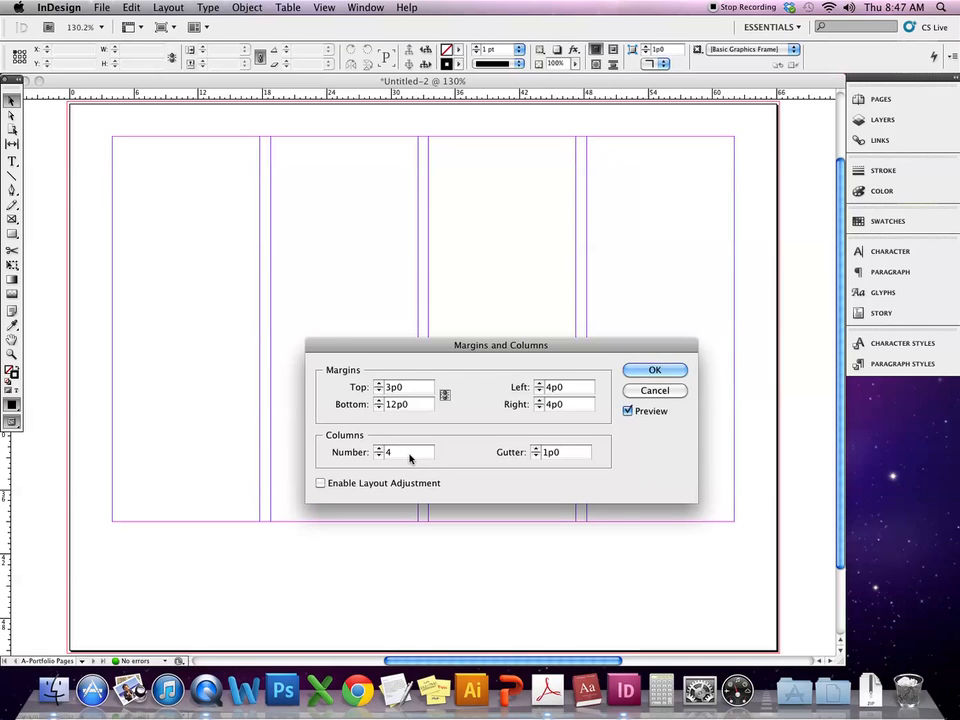
left_click(536, 449)
left_click(536, 449)
left_click(536, 449)
left_click(536, 449)
left_click(536, 449)
left_click(536, 449)
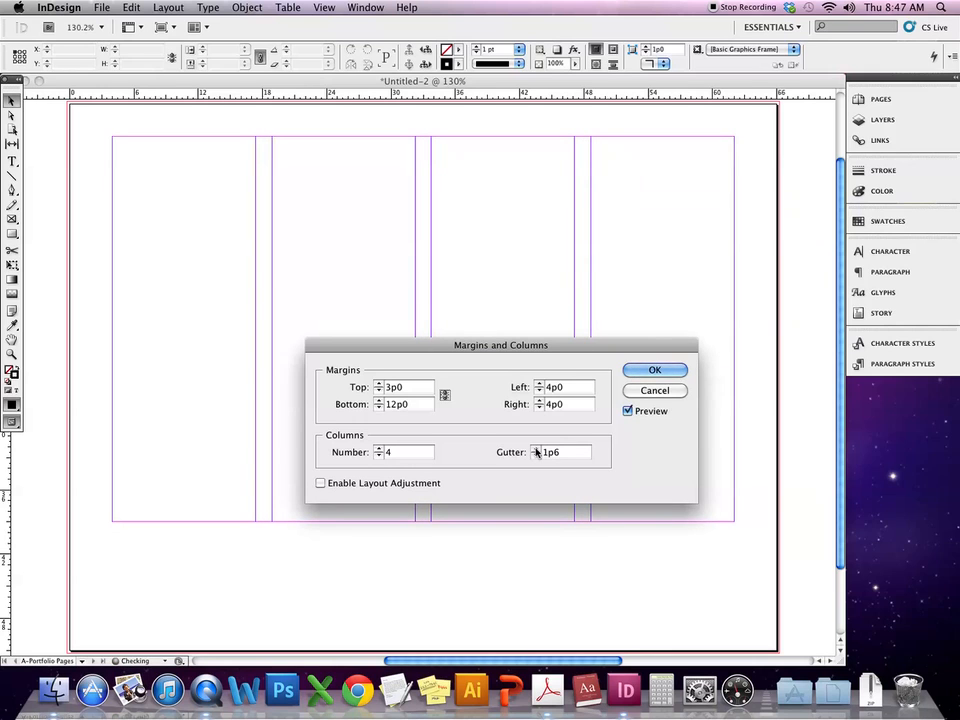
left_click_drag(591, 350, 574, 312)
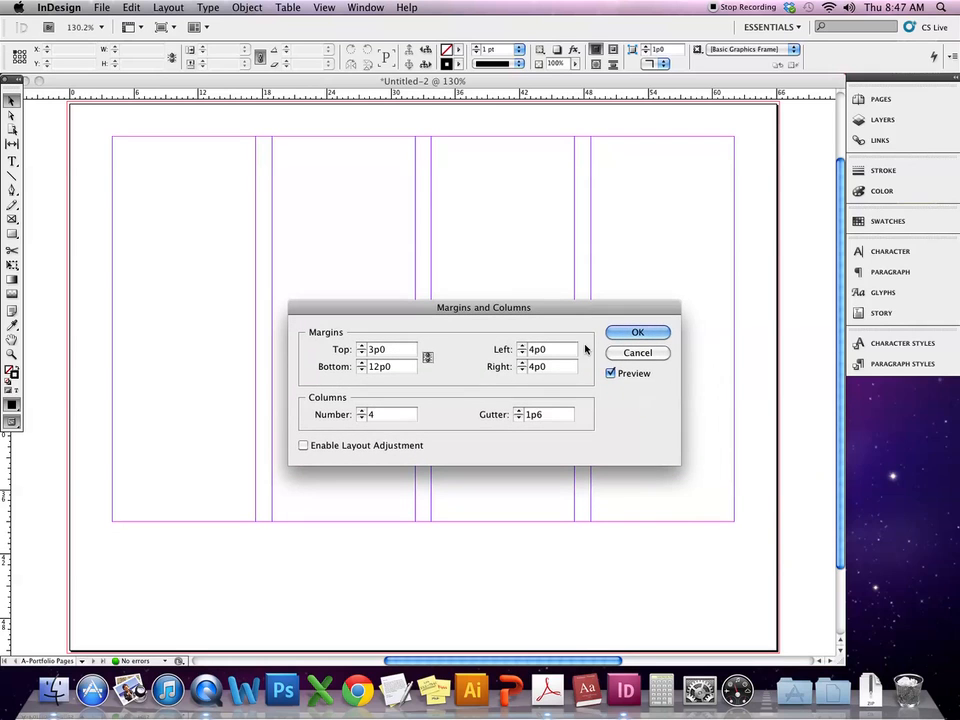
left_click(655, 334)
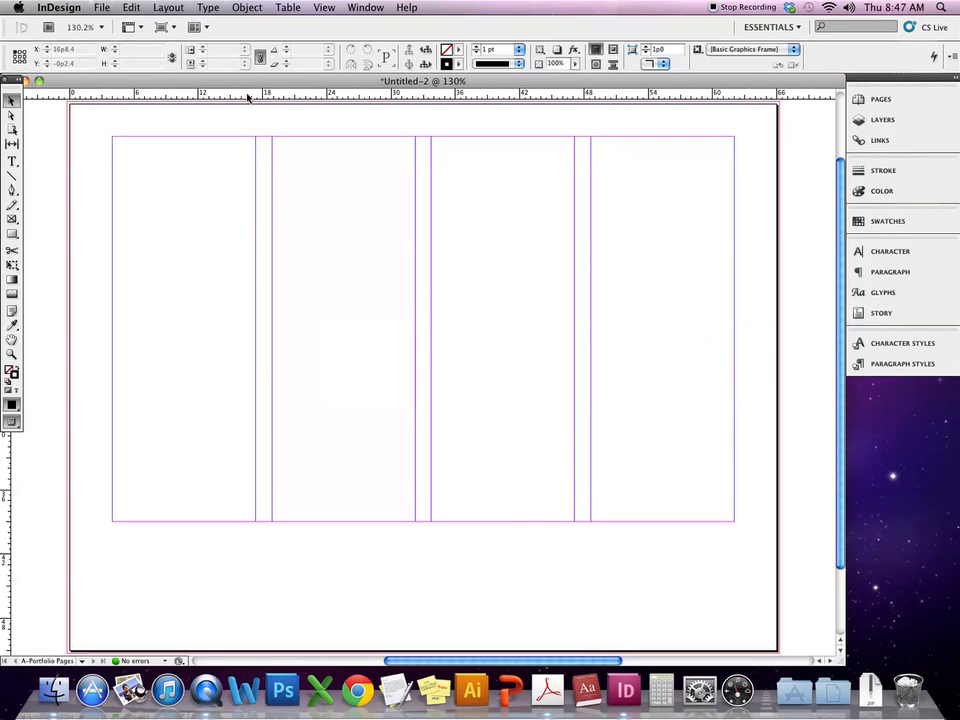
- Add two horizontal ruler guides below the columns and vertical guides at the 4p0 and 62p0 margins
left_click_drag(248, 97, 199, 544)
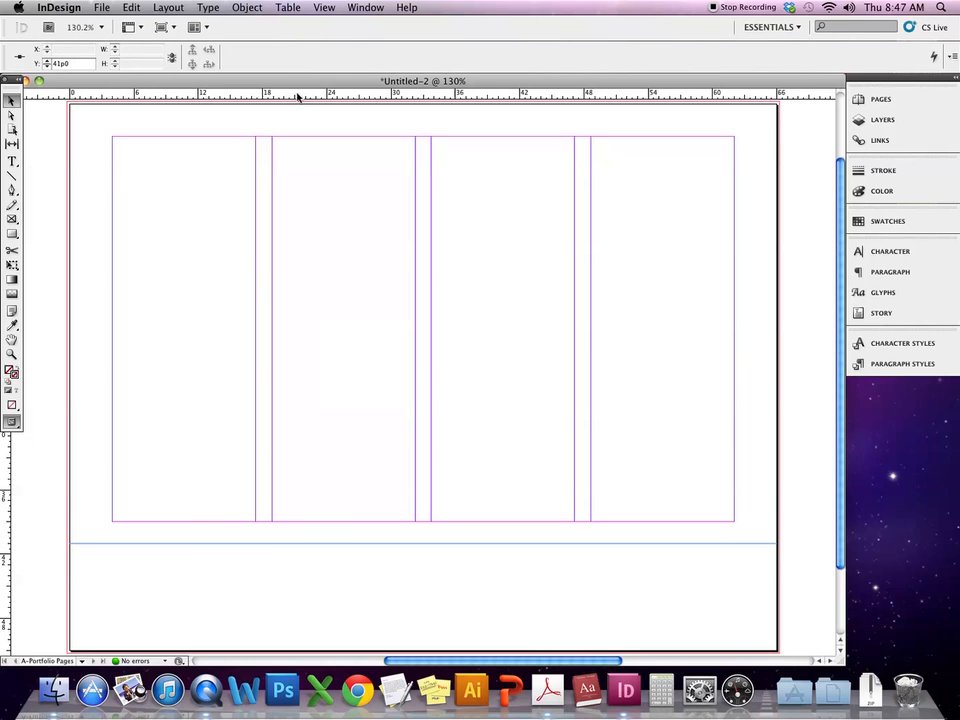
left_click_drag(298, 96, 241, 620)
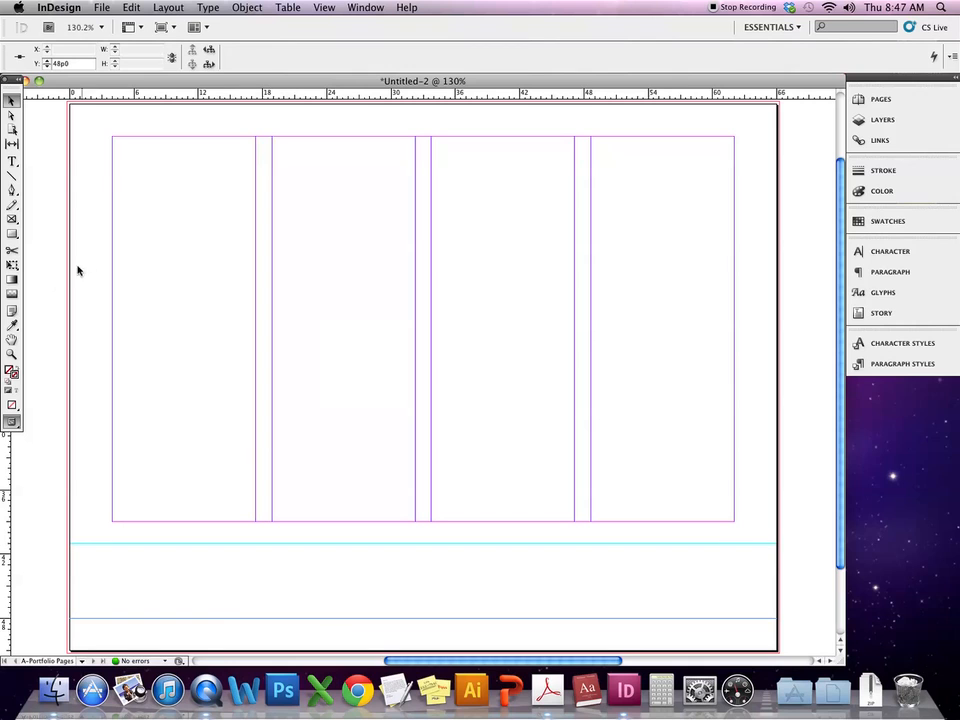
left_click_drag(3, 464, 112, 456)
left_click_drag(14, 471, 733, 485)
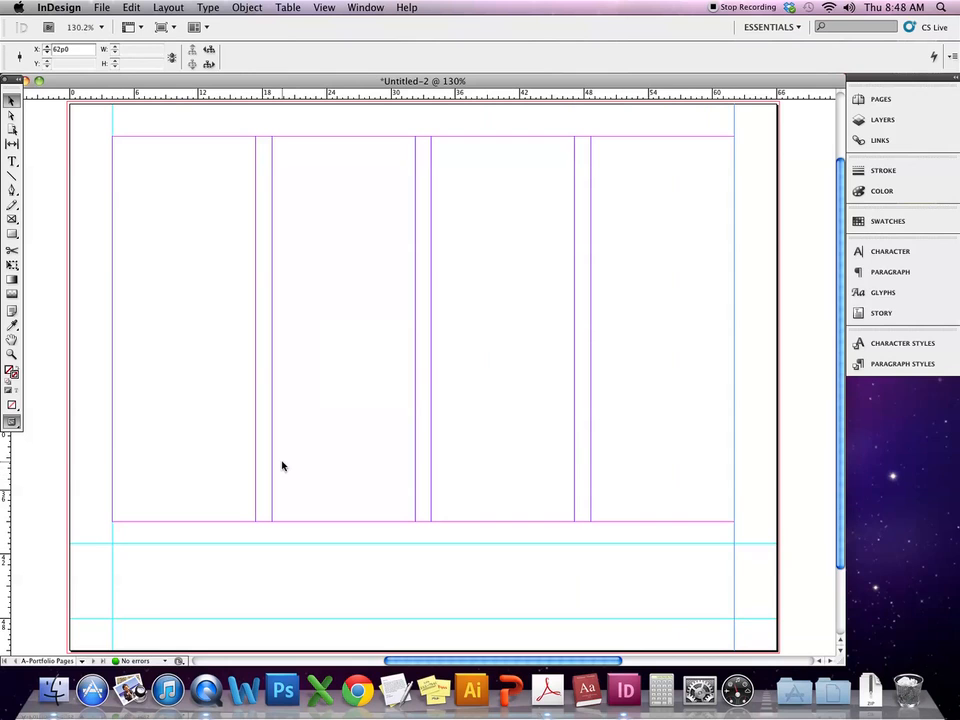
left_click(12, 161)
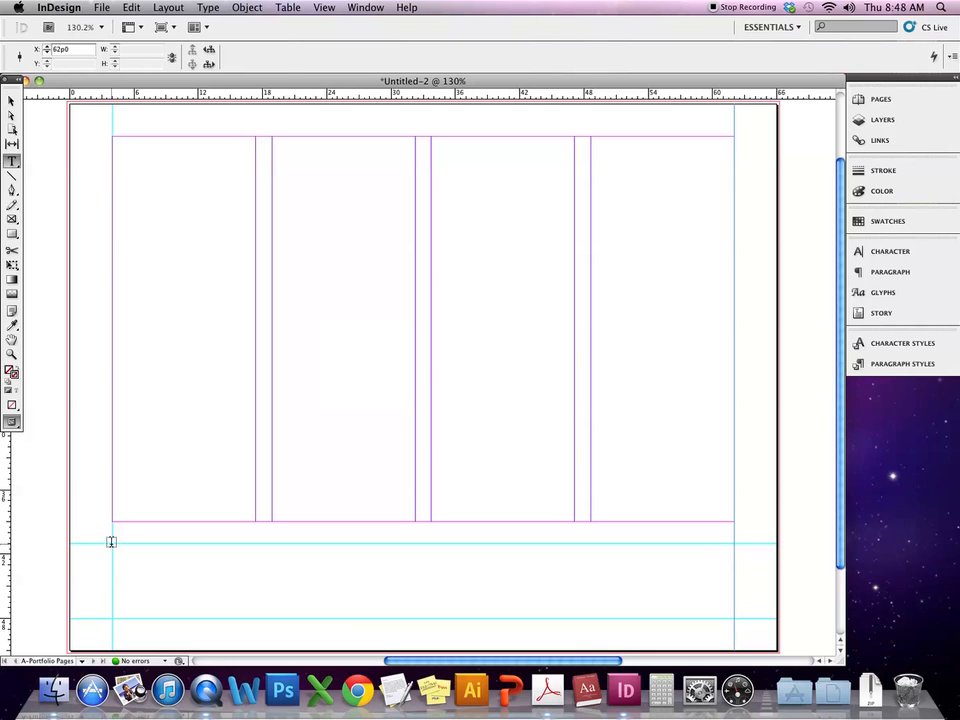
- Draw a caption frame below the columns and type 'SECTION NAME' in Rockwell with All Caps on
left_click_drag(112, 545, 735, 619)
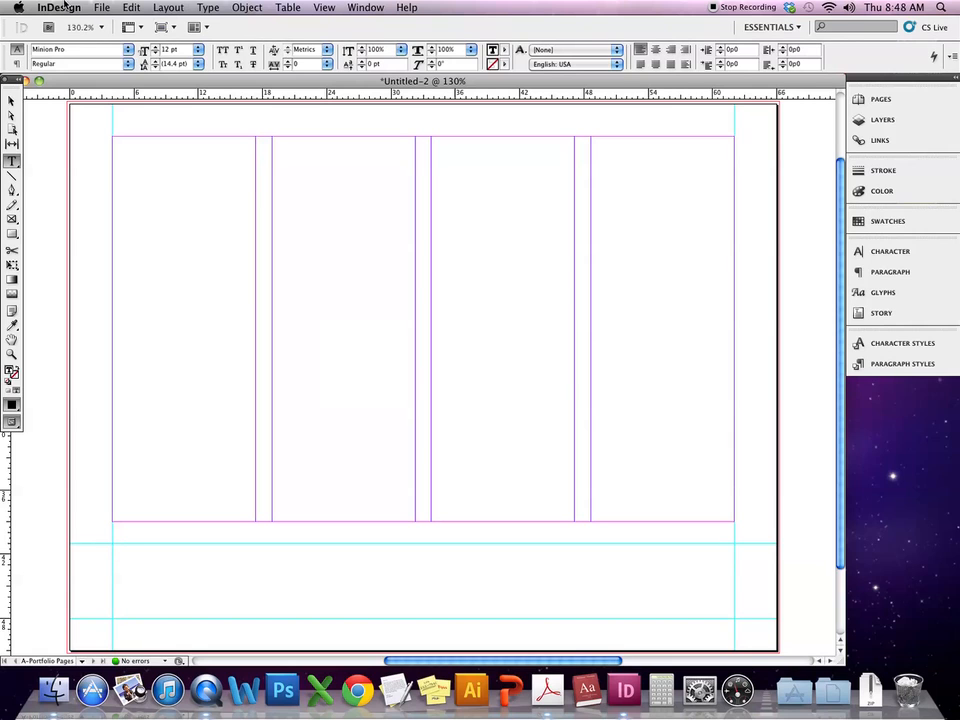
left_click(128, 55)
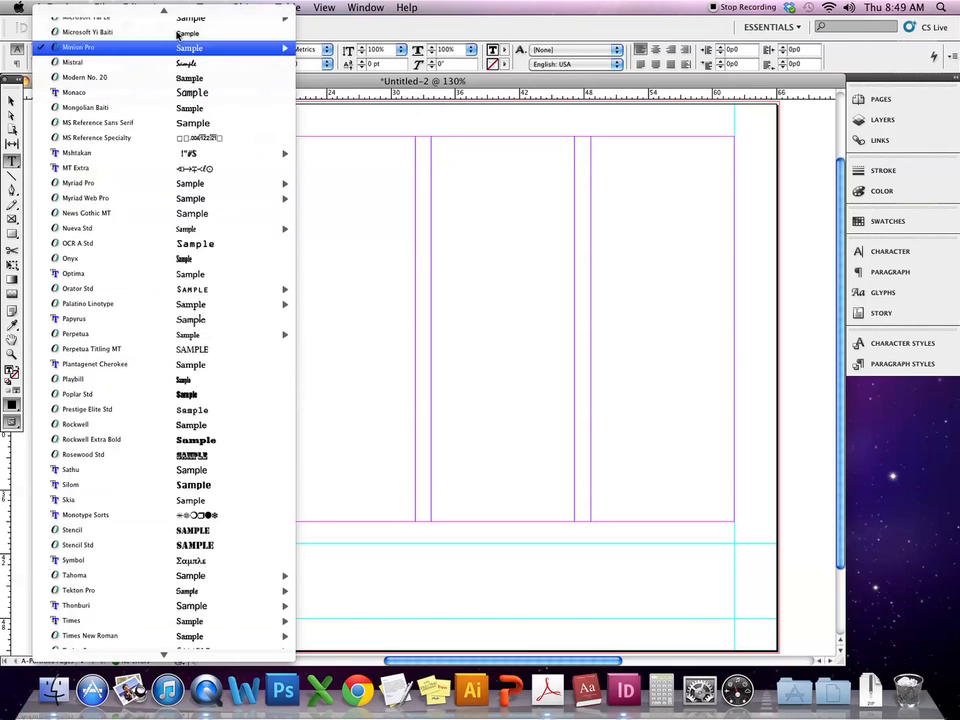
left_click(325, 186)
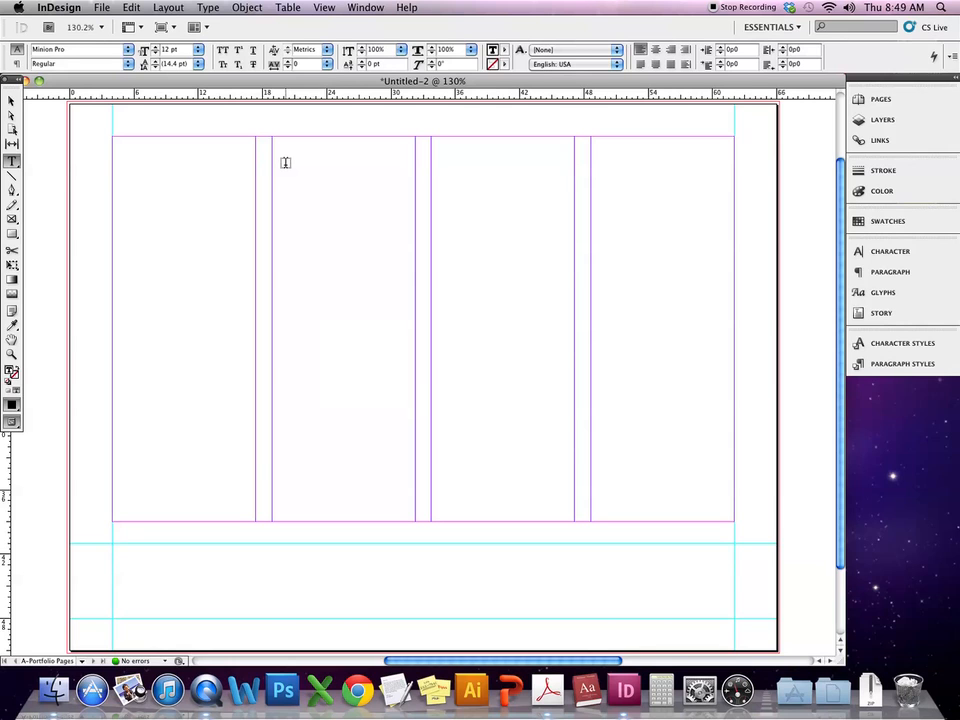
left_click(127, 49)
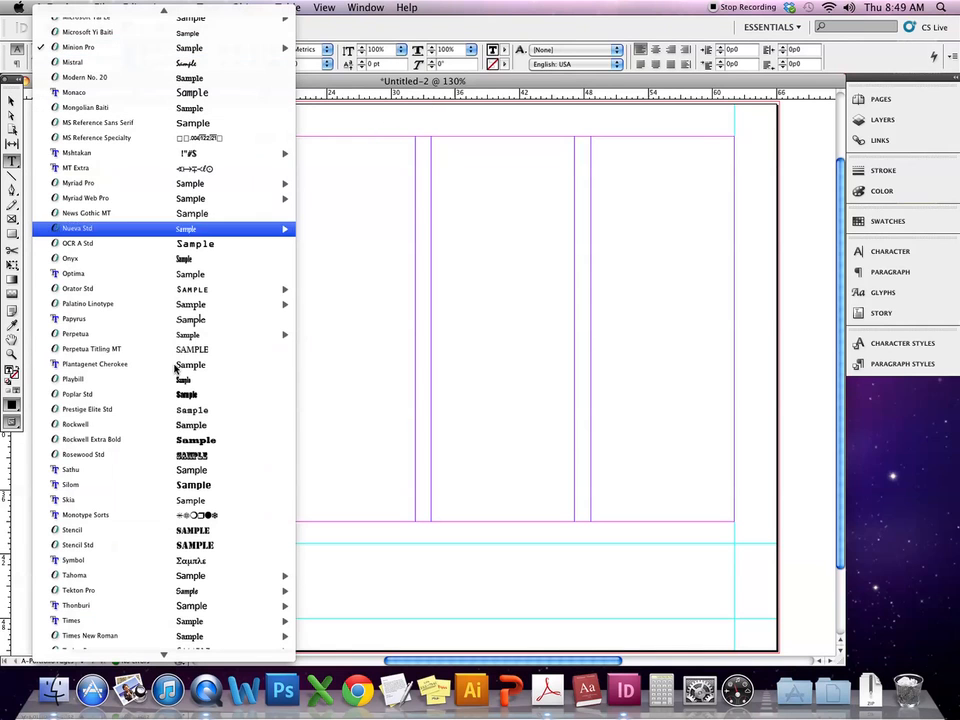
left_click(192, 426)
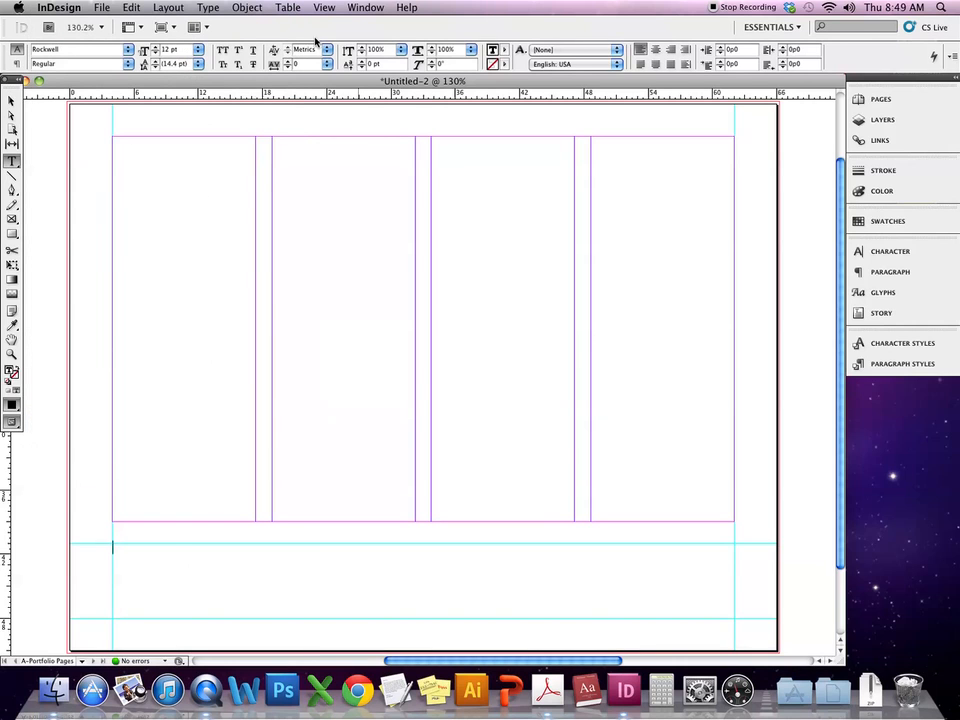
left_click(128, 51)
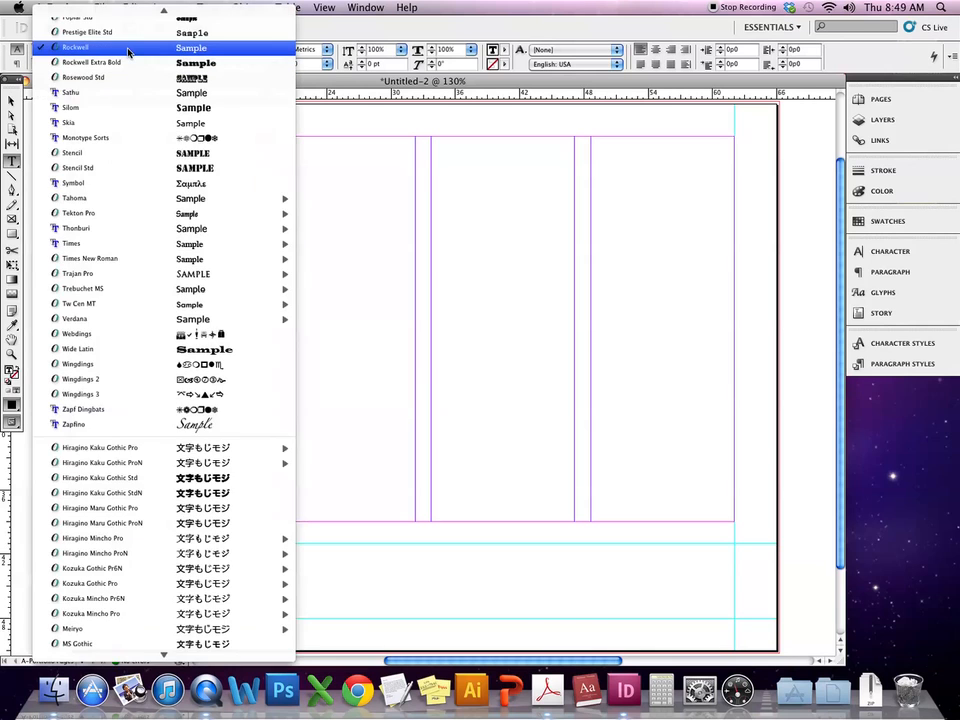
left_click(128, 49)
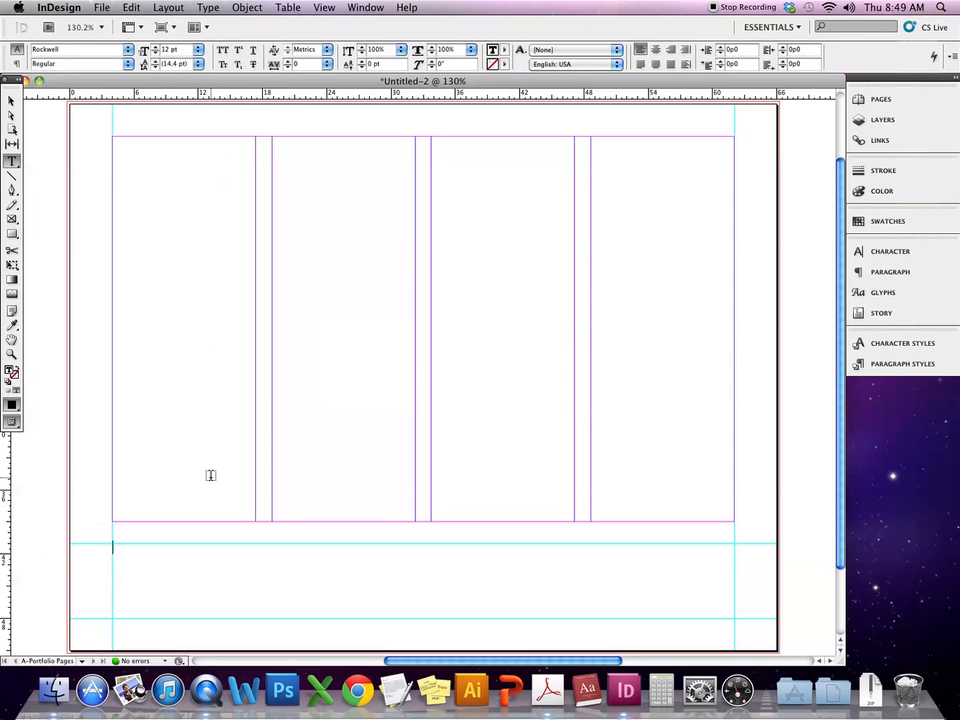
left_click(900, 255)
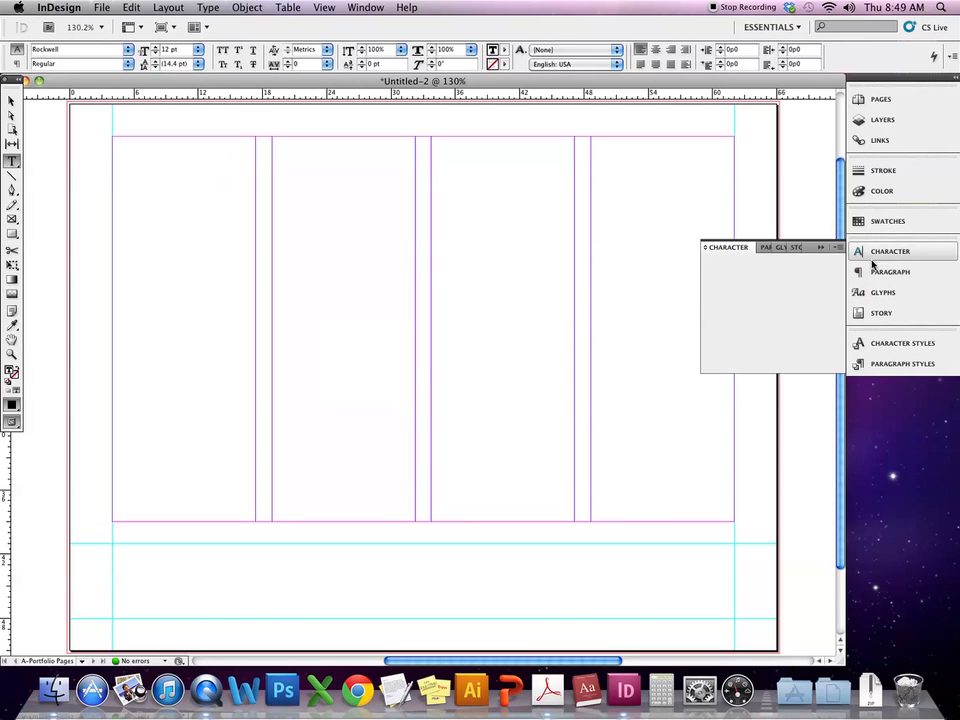
left_click(839, 248)
left_click(735, 281)
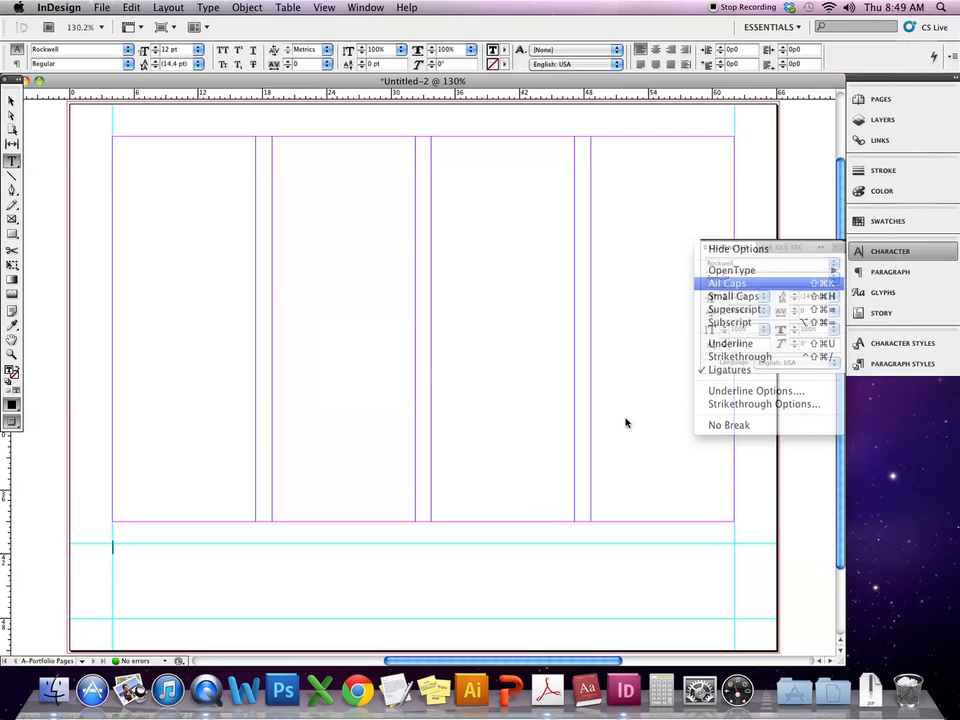
type("SEC")
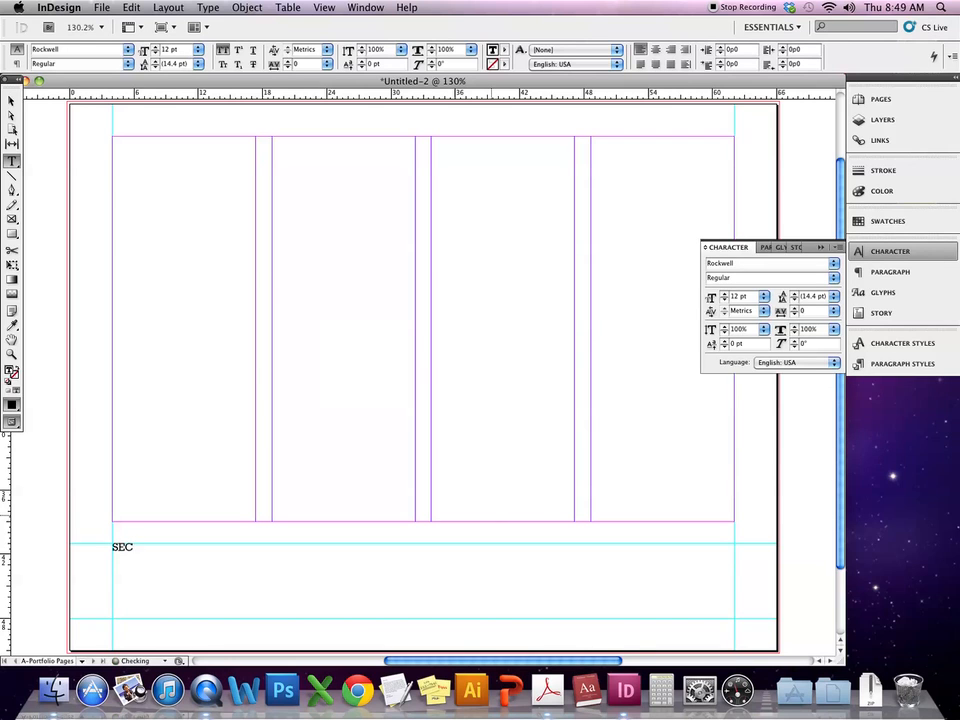
type("TION NAME")
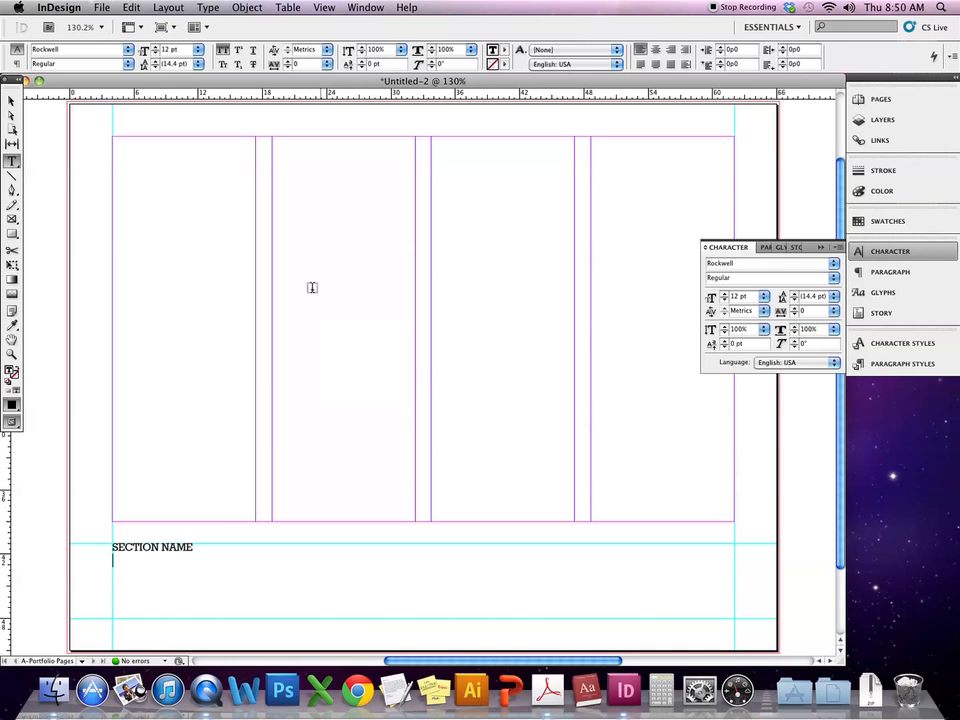
- Switch the caption text to Futura Medium at 10 pt
left_click(113, 52)
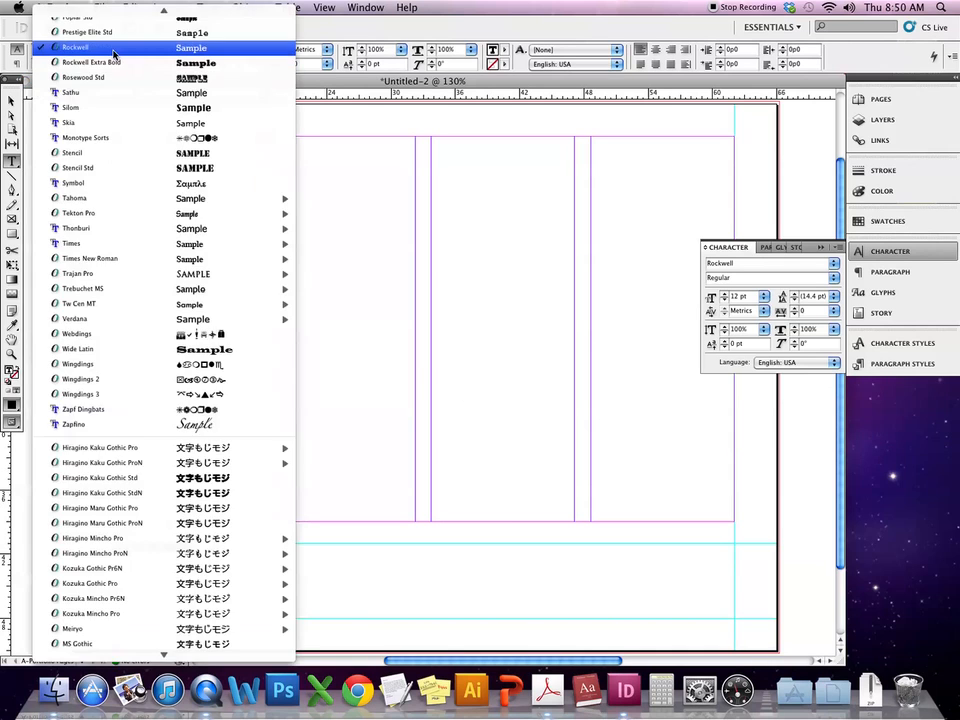
scroll(117, 60, "up", 1)
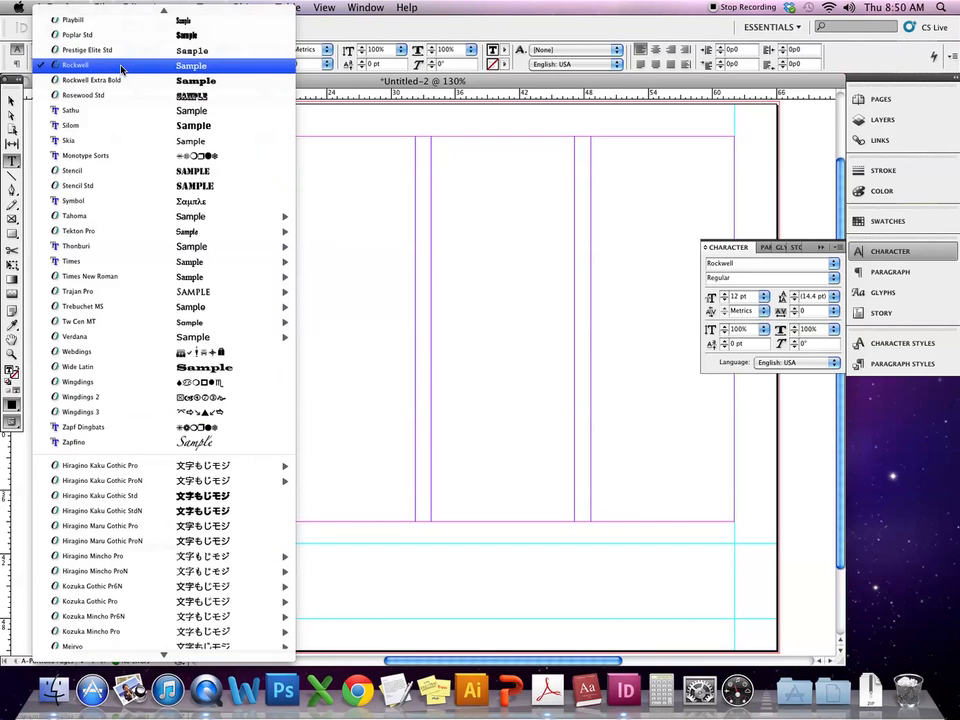
scroll(121, 68, "up", 15)
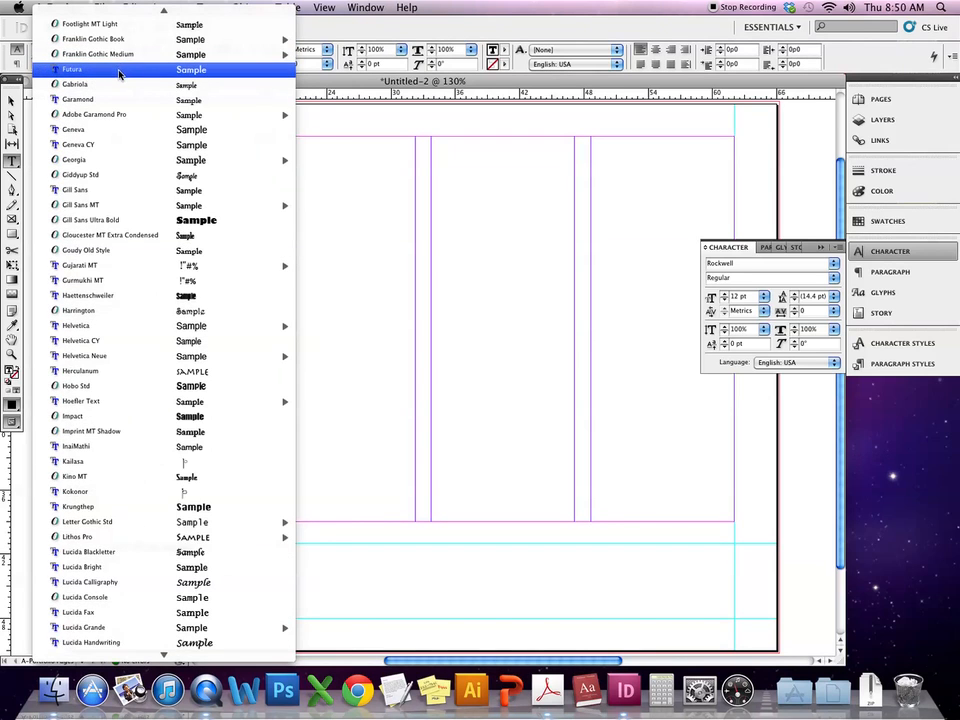
left_click(121, 69)
left_click(199, 52)
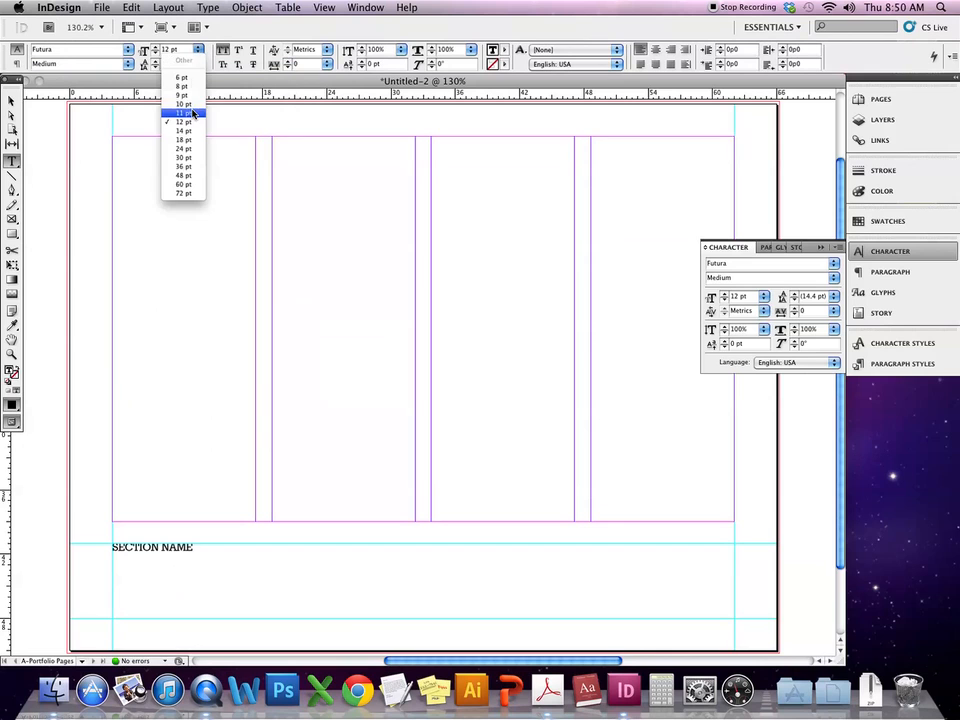
left_click(148, 80)
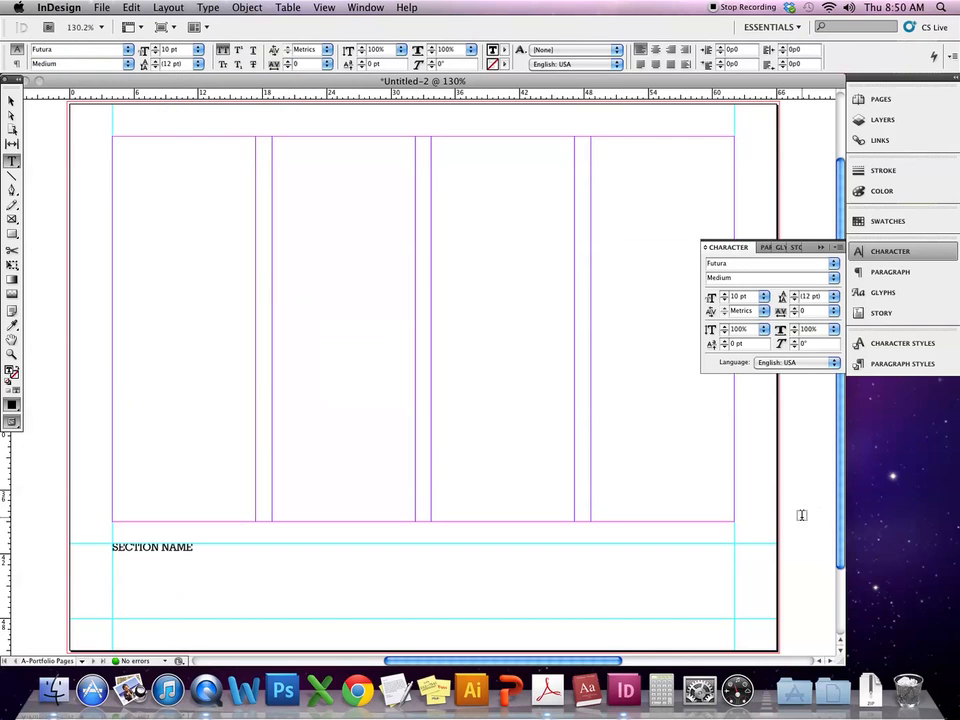
type("DES")
key("BackSpace")
key("BackSpace")
key("BackSpace")
left_click(838, 247)
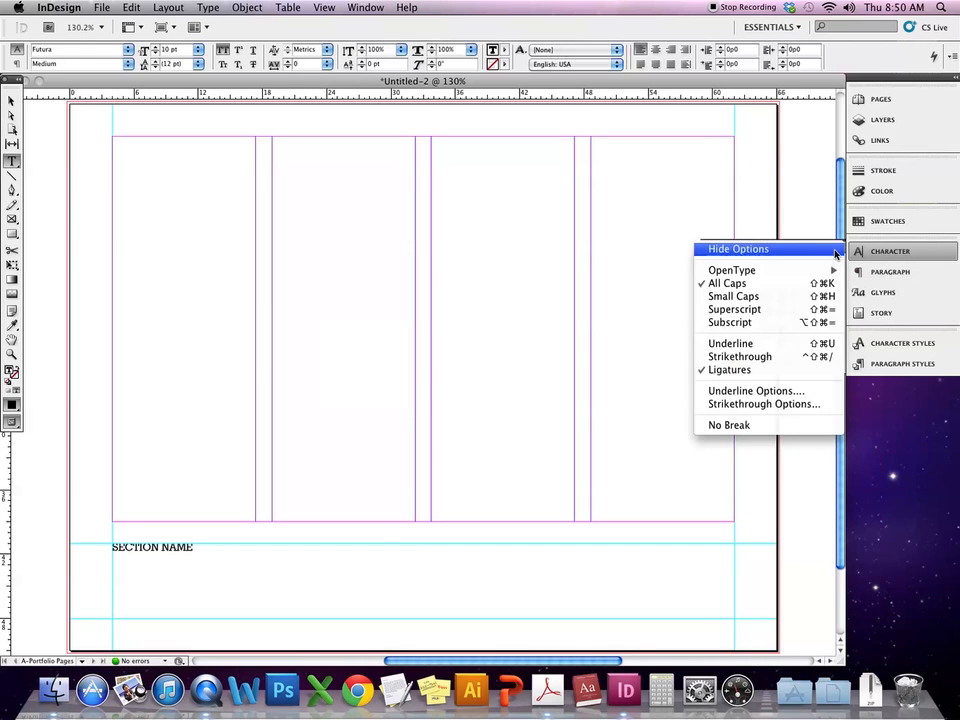
left_click(811, 282)
type("e")
key("BackSpace")
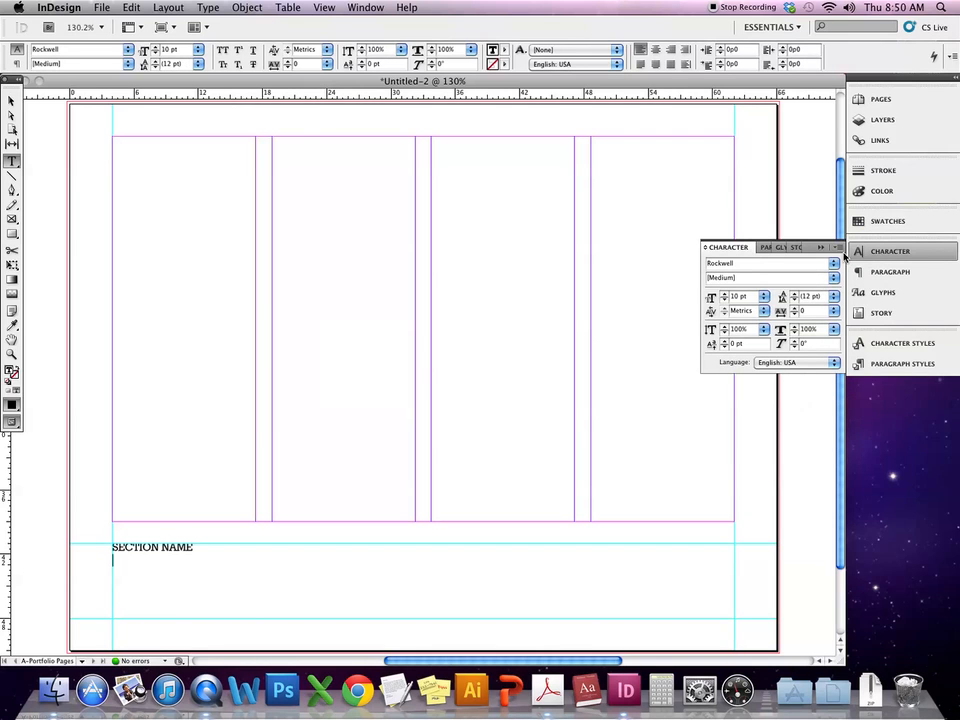
- Add a second line 'Description, date.' in Futura Medium under SECTION NAME
left_click(838, 247)
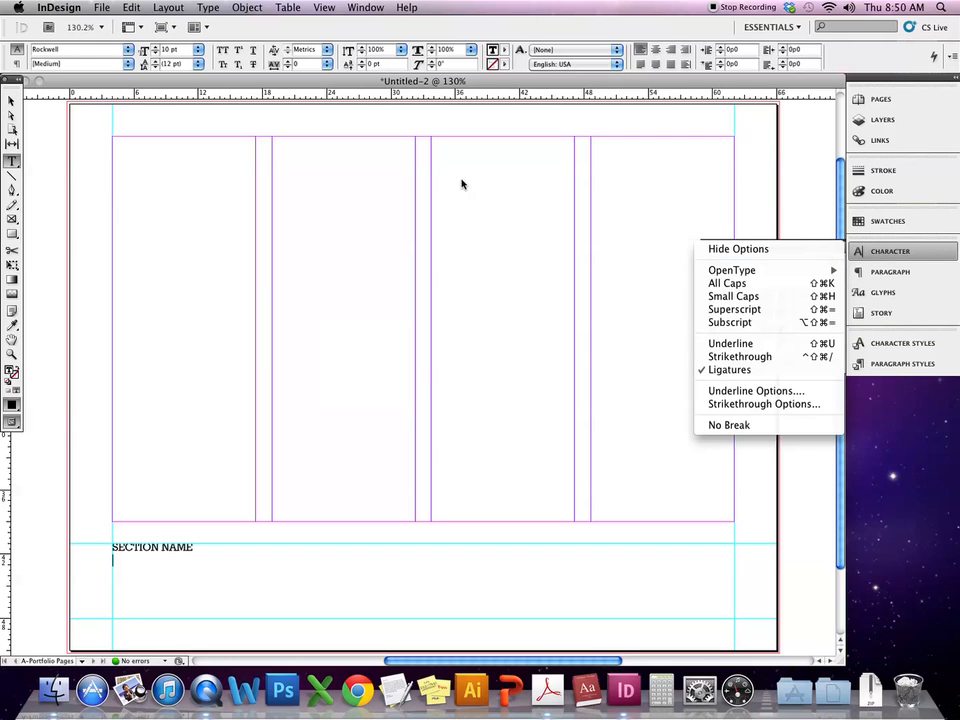
left_click(92, 50)
double_click(93, 47)
type("Futura")
key("Return")
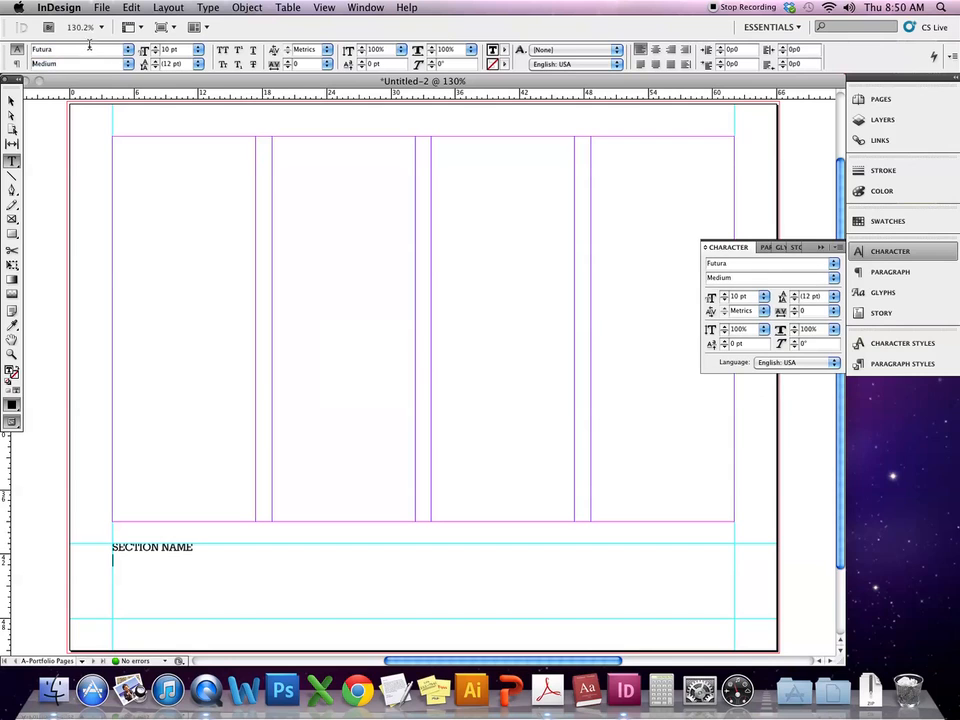
left_click(130, 65)
left_click(128, 65)
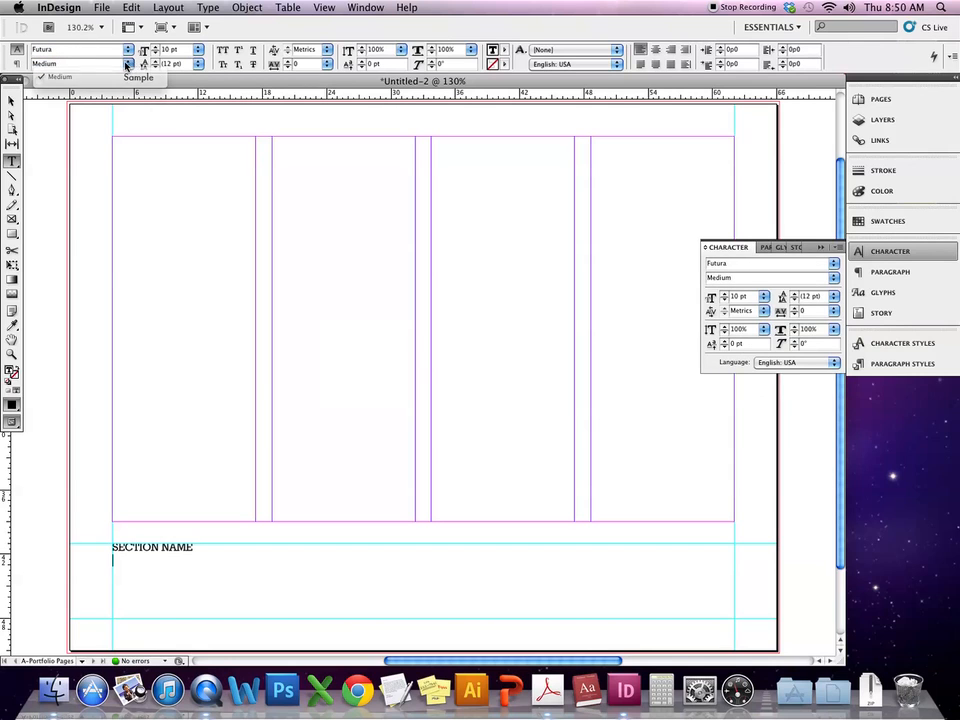
left_click(141, 566)
type("DESC")
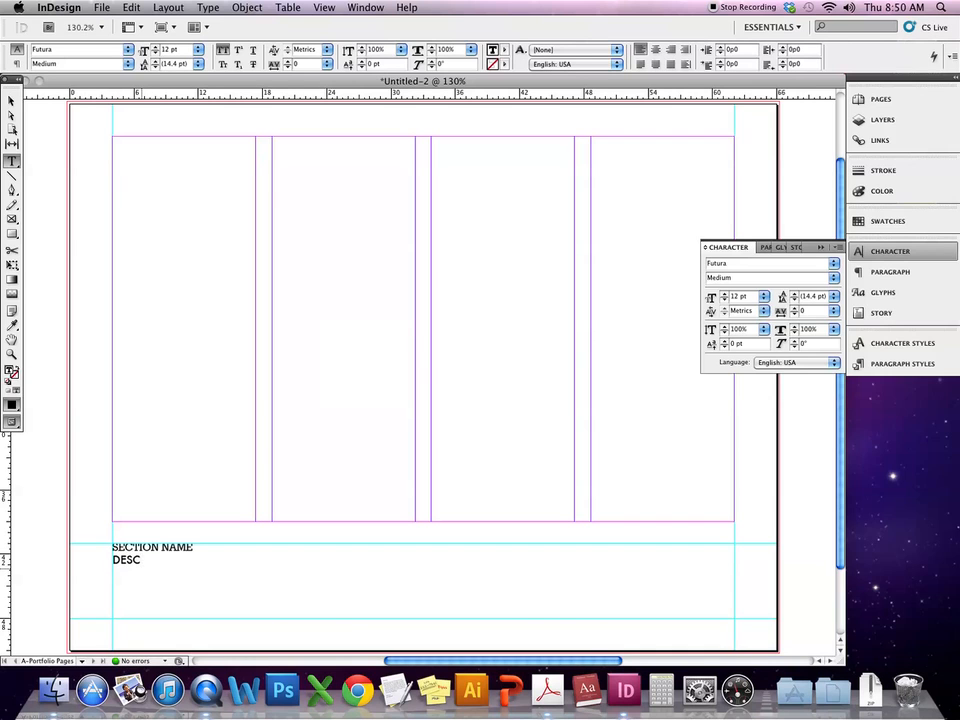
type("RIPTION")
type(", DATE.")
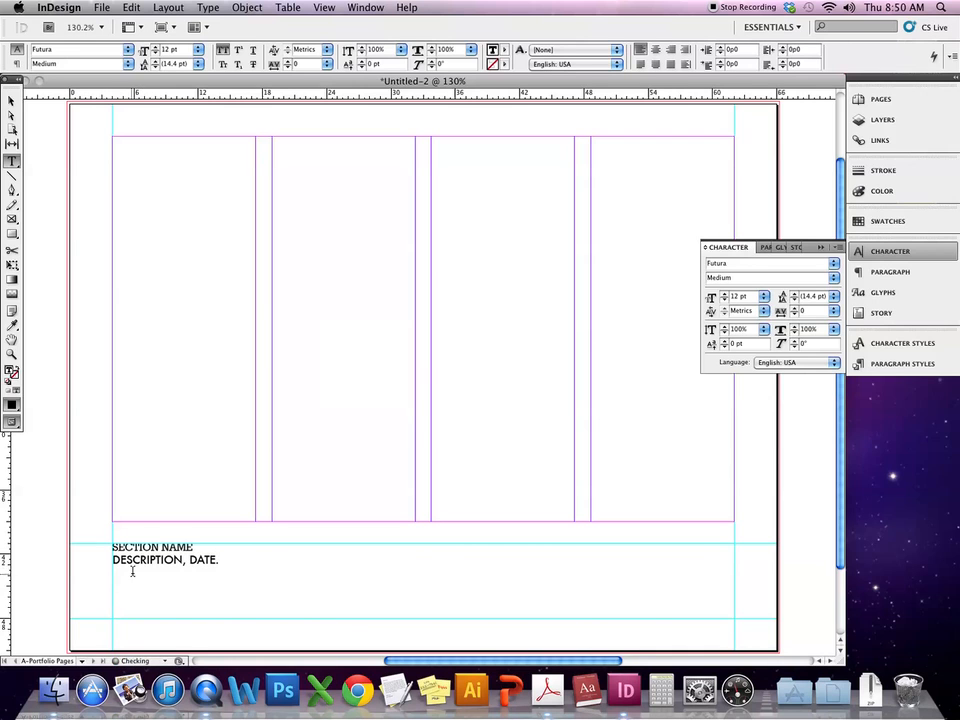
- Turn off All Caps on the description line and make SECTION NAME Rockwell Extra Bold
triple_click(133, 562)
left_click(821, 247)
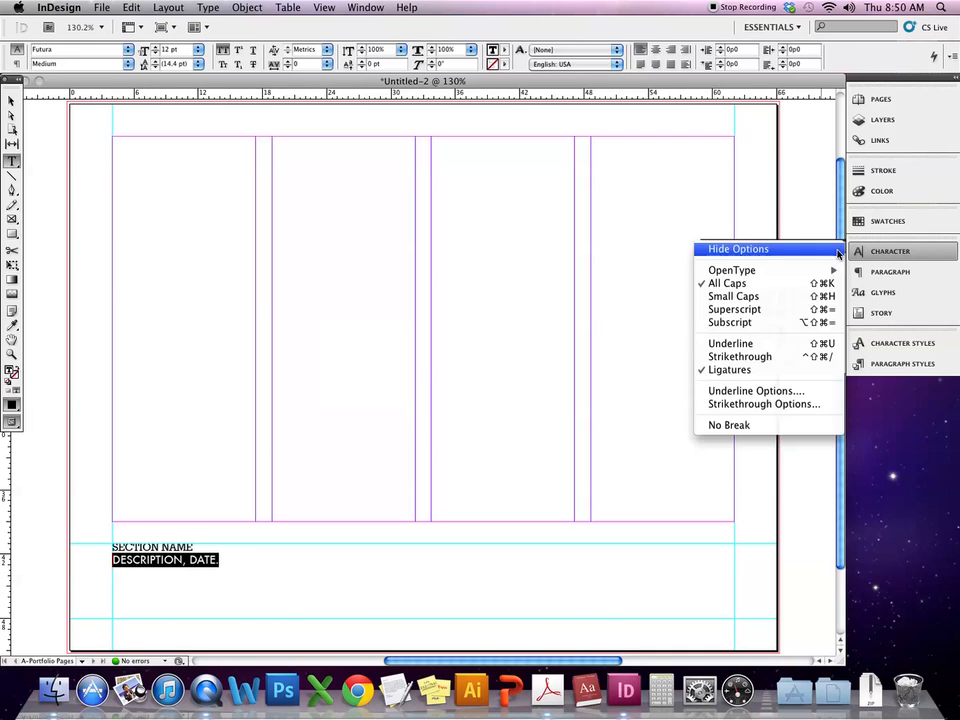
left_click(745, 281)
left_click(335, 584)
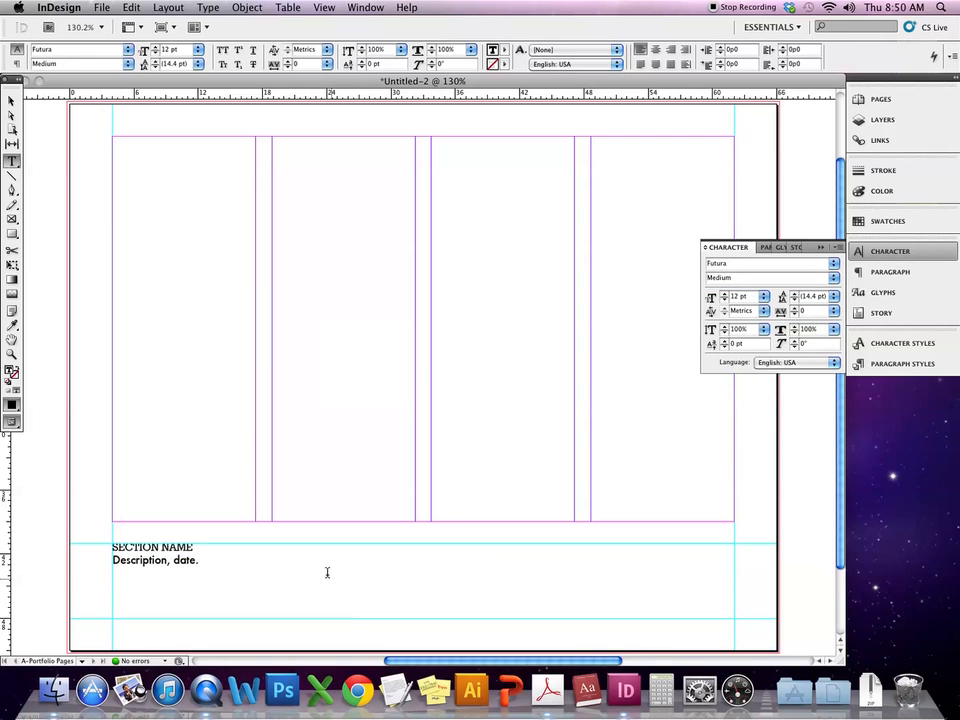
triple_click(165, 547)
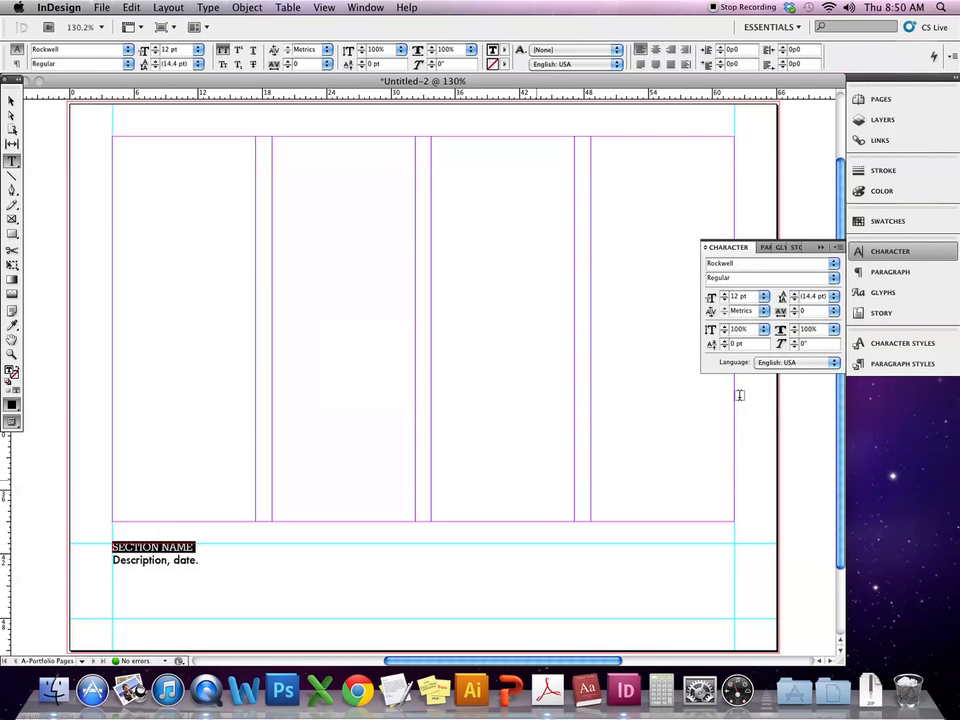
left_click(833, 263)
left_click(831, 276)
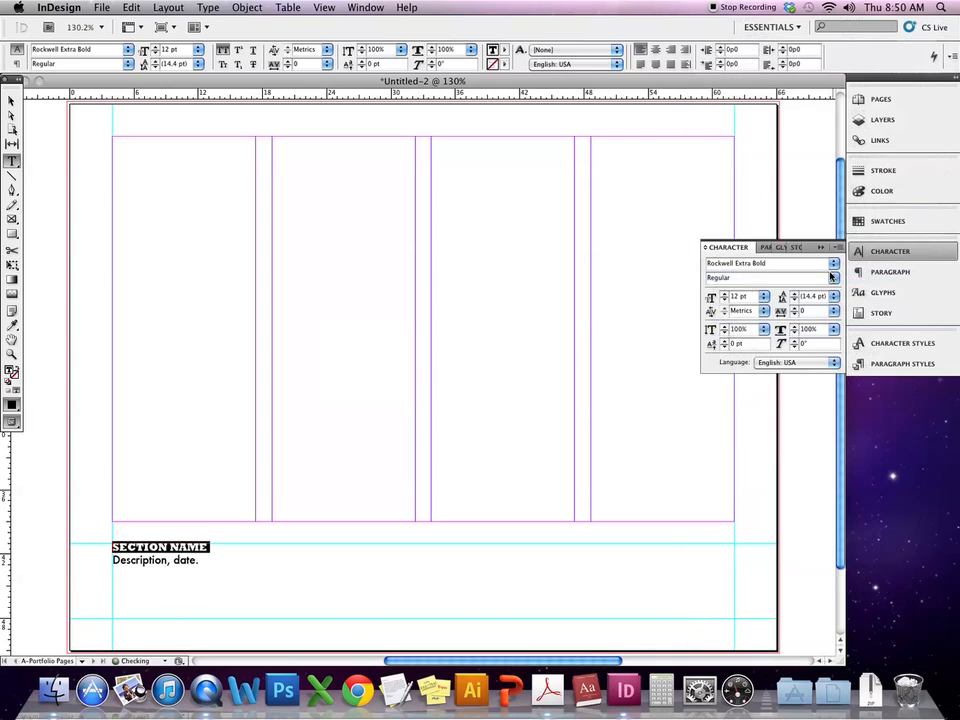
left_click(379, 566)
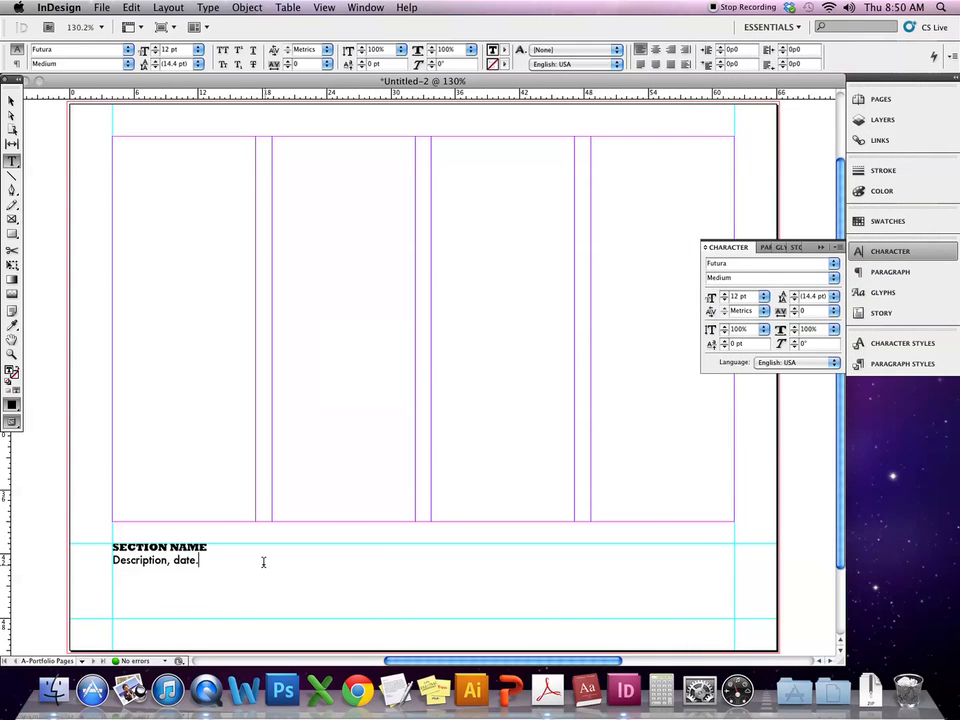
- Raise the leading of both caption lines to 24 pt
left_click_drag(246, 564, 75, 528)
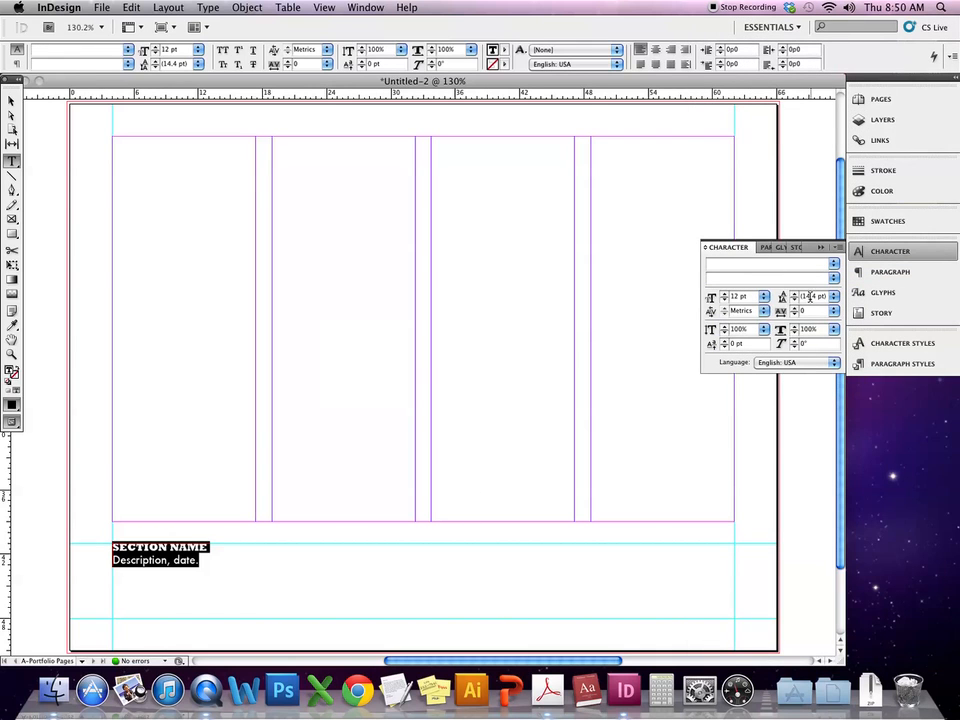
left_click(794, 294)
left_click(794, 294)
left_click(794, 294)
left_click(794, 294)
left_click(794, 294)
left_click(794, 294)
left_click(794, 294)
left_click(794, 294)
left_click(794, 294)
left_click(794, 294)
left_click(288, 596)
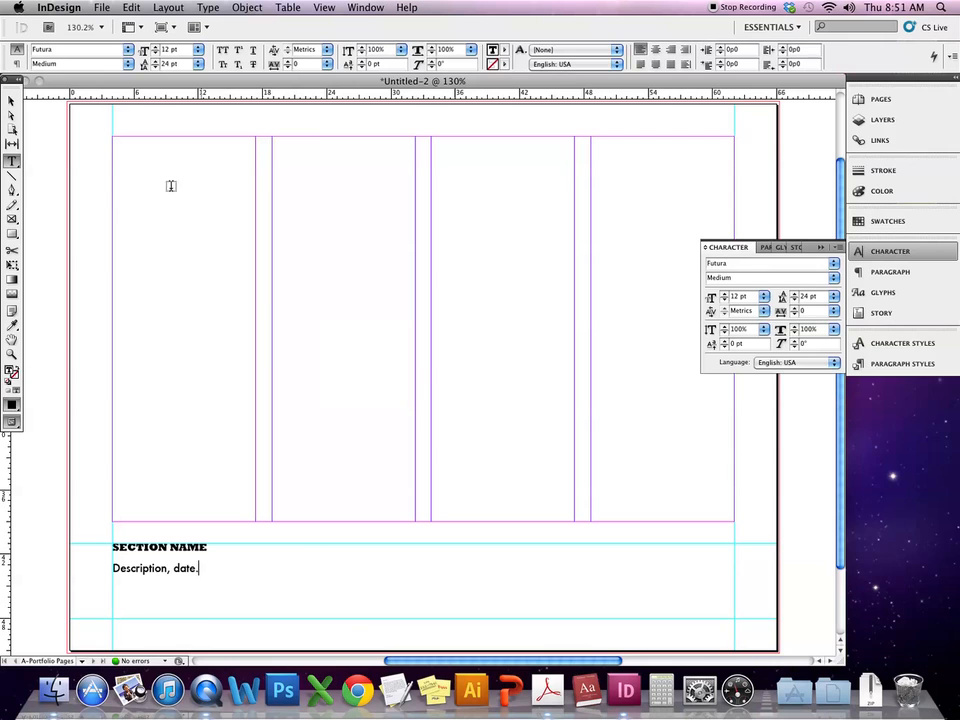
left_click(11, 100)
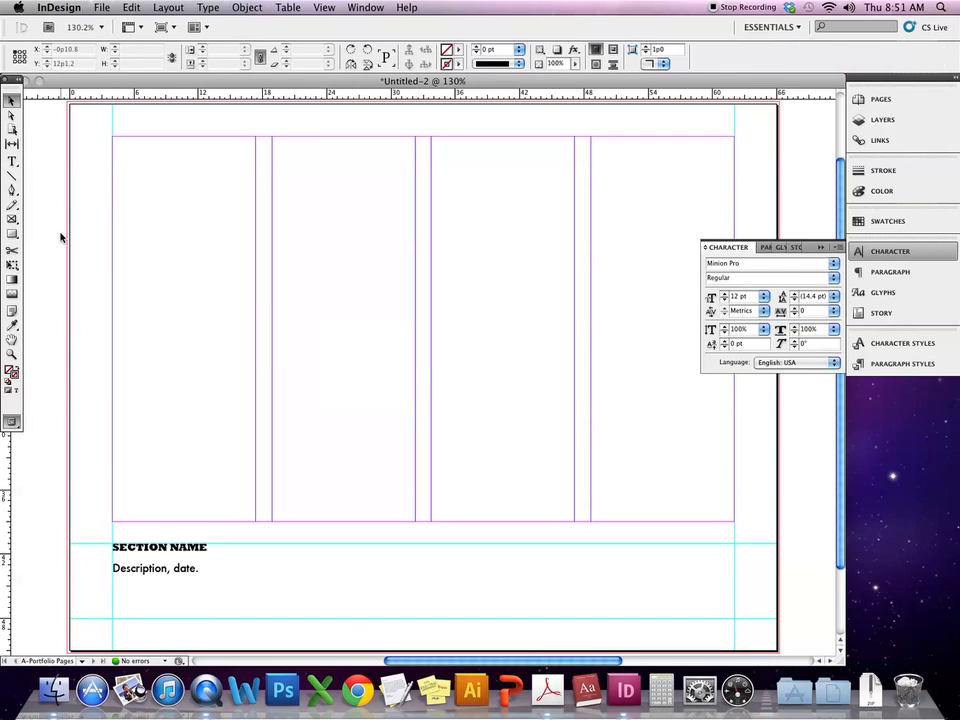
key("super+semicolon")
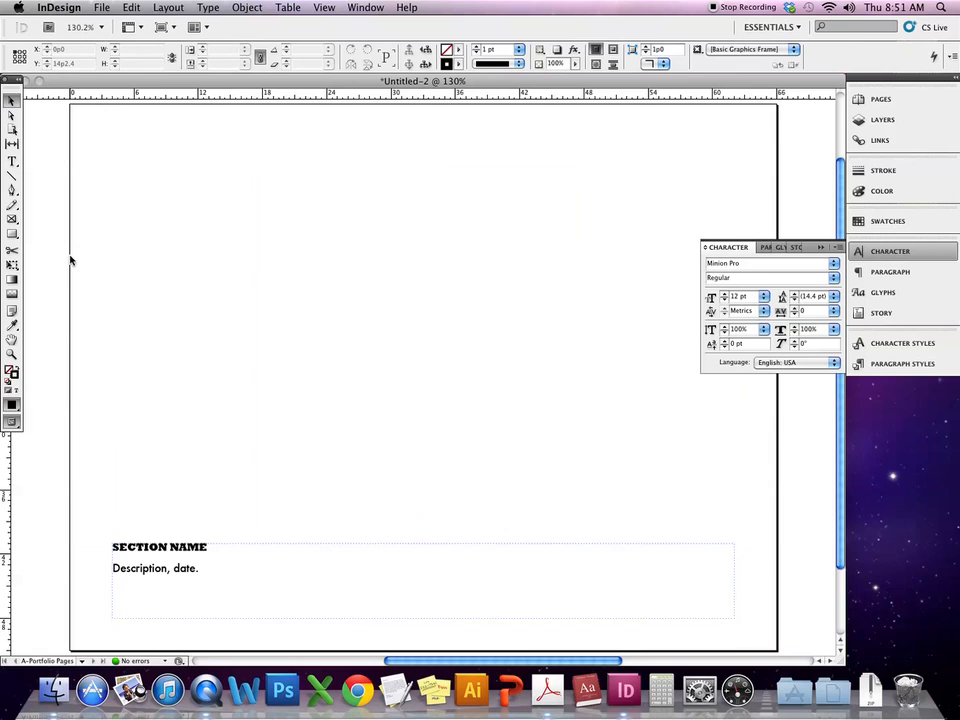
key("super+semicolon")
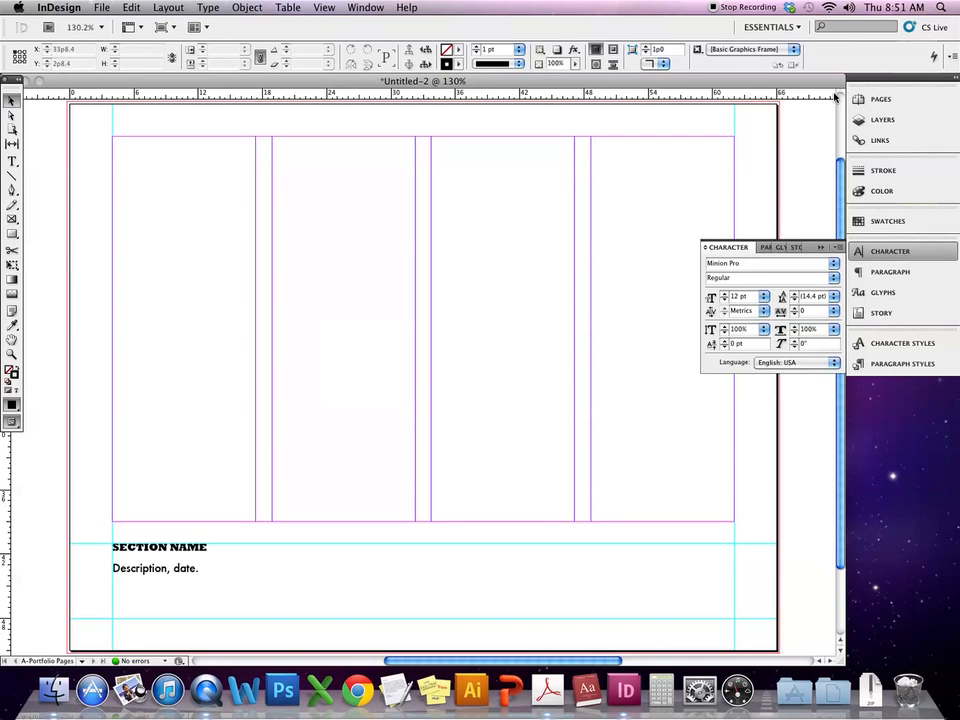
- Duplicate the Portfolio Pages master spread from the Pages panel menu
left_click(818, 249)
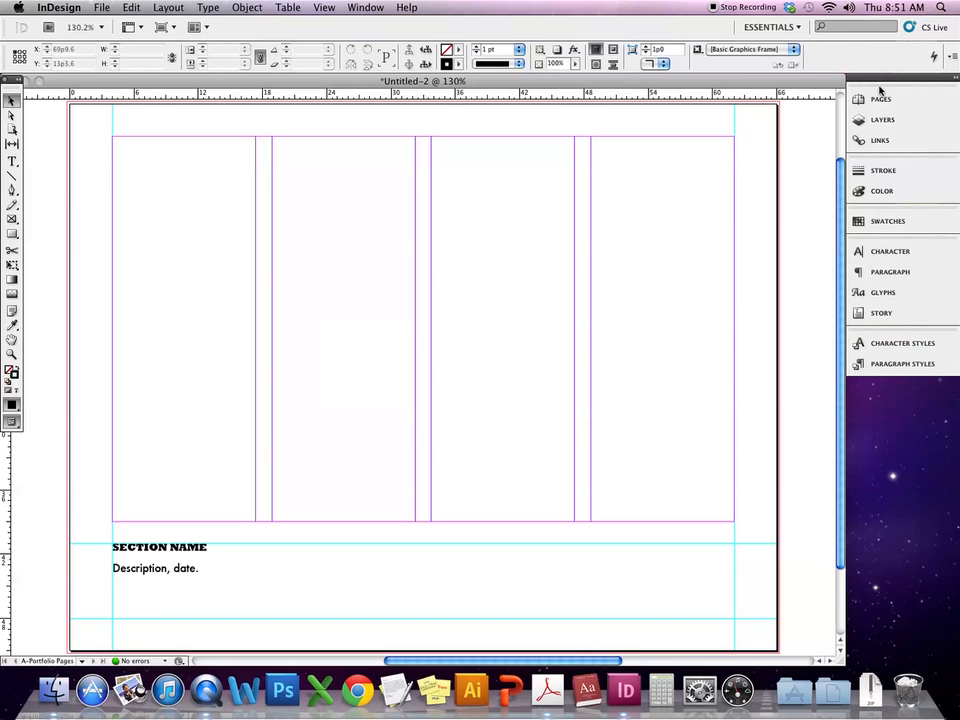
left_click(879, 100)
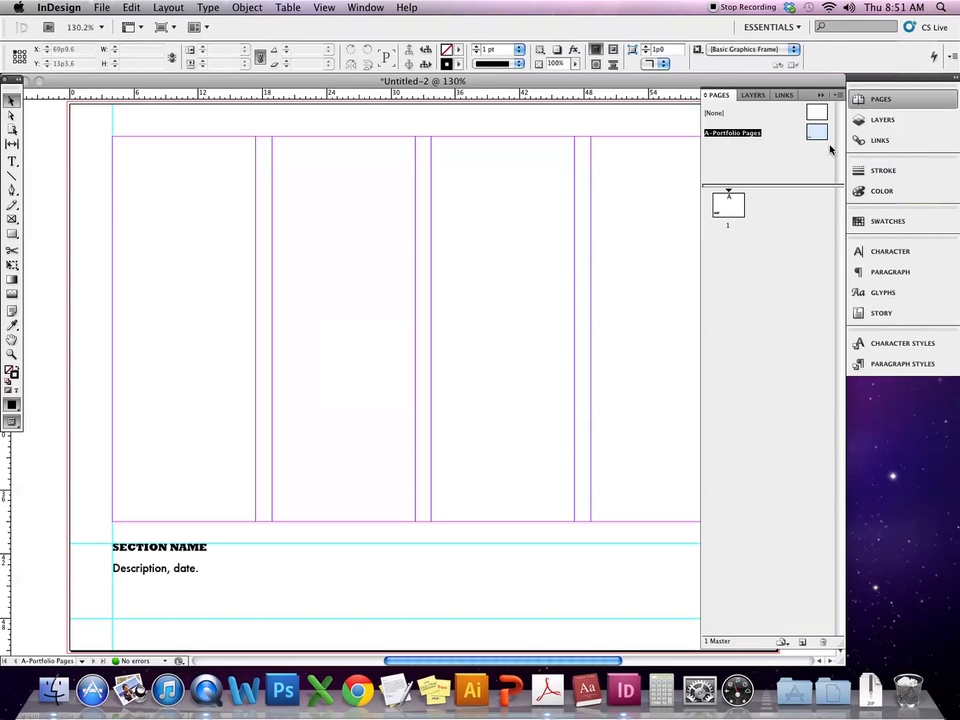
double_click(740, 134, "alt")
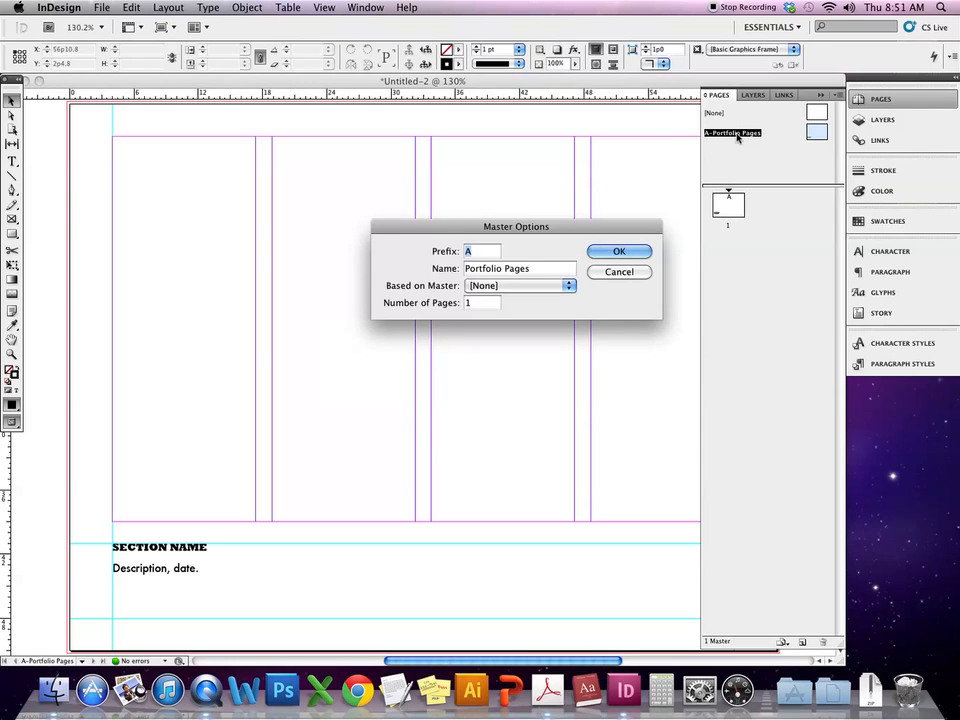
left_click(643, 271)
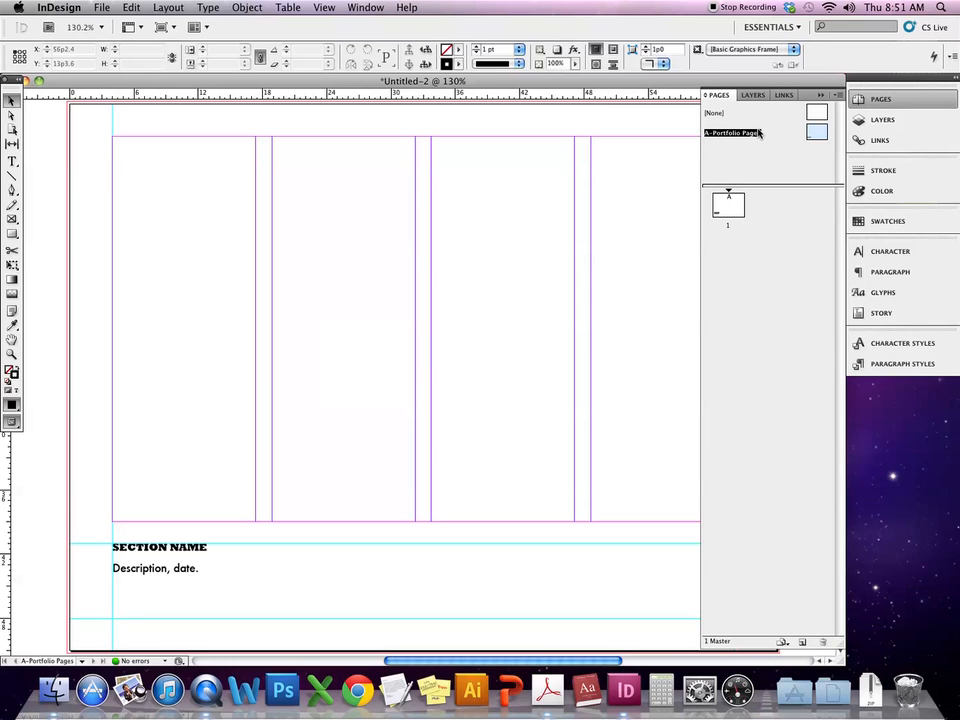
left_click(839, 96)
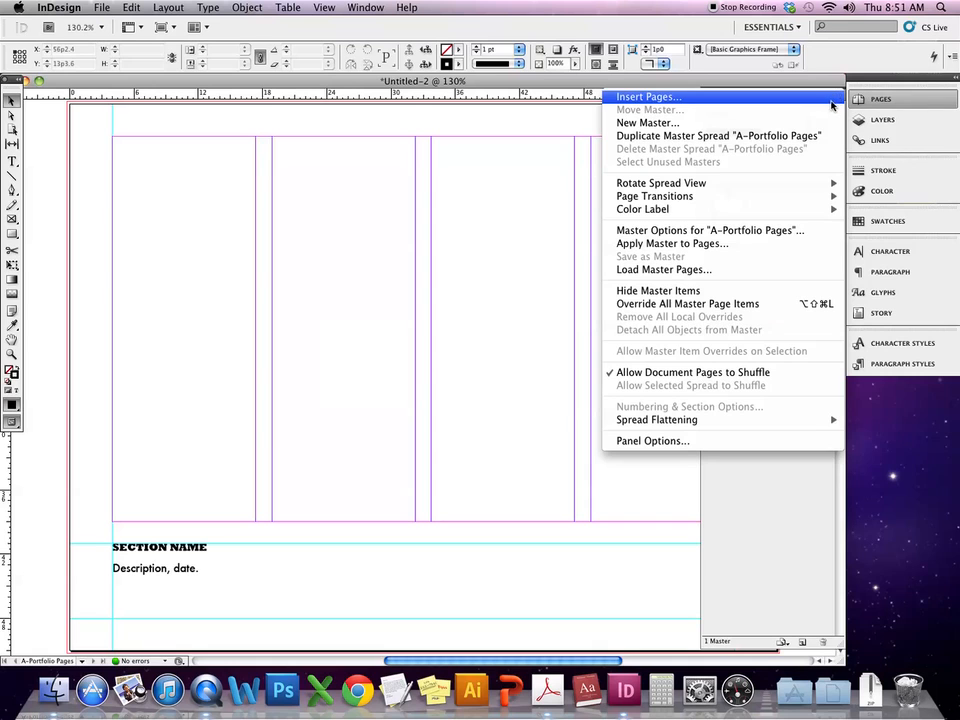
left_click(745, 136)
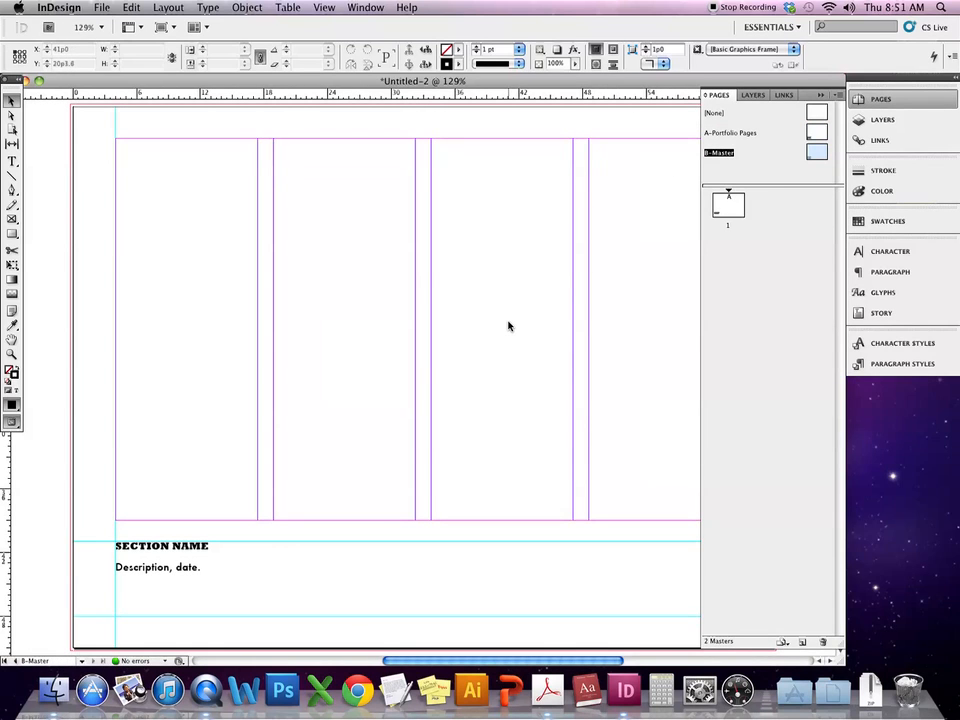
- Rename the new B-Master to 'Section Page' in Master Options
double_click(720, 153)
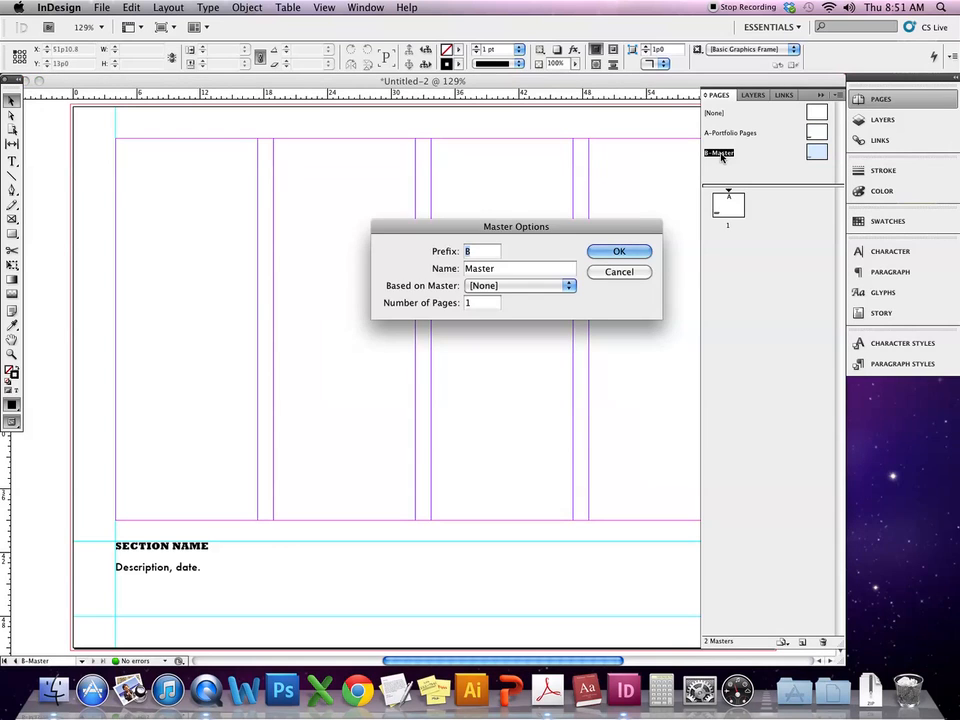
double_click(528, 271)
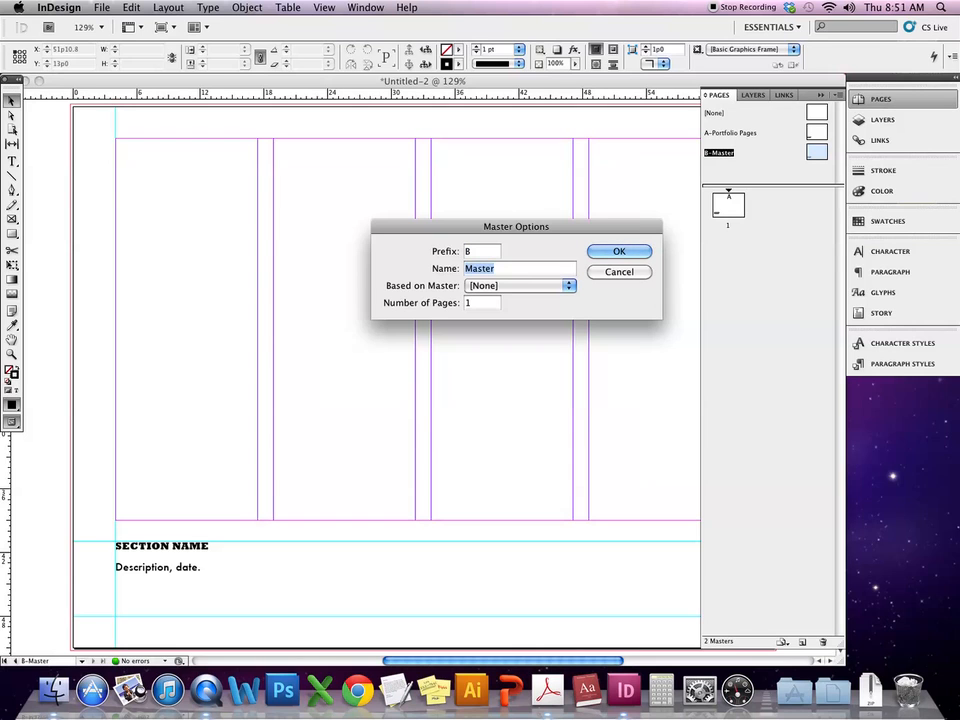
type("Secti")
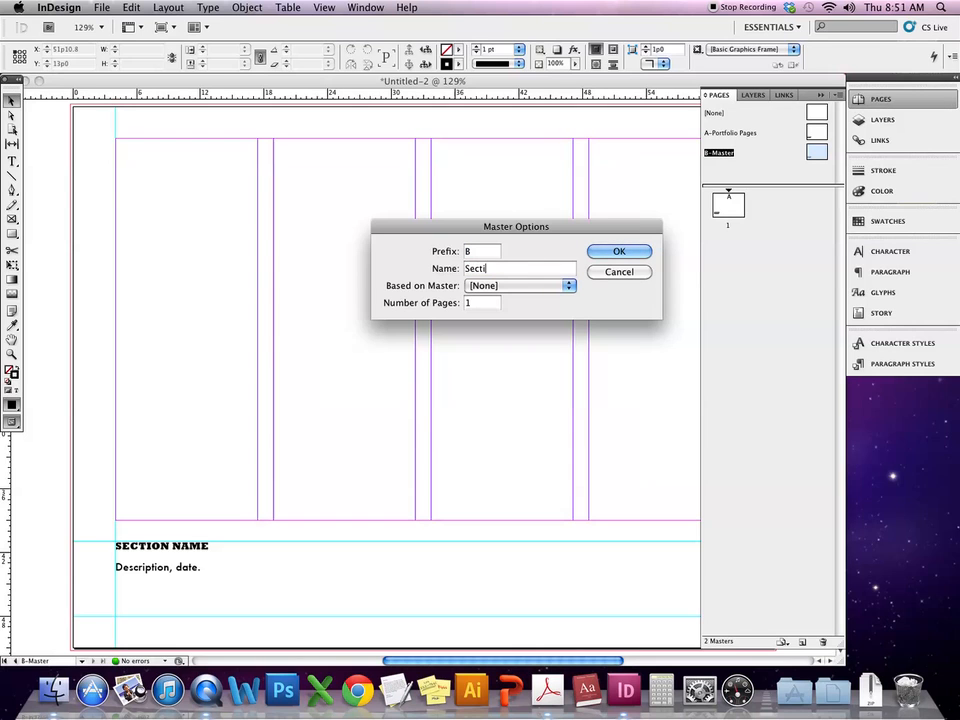
type("on Page")
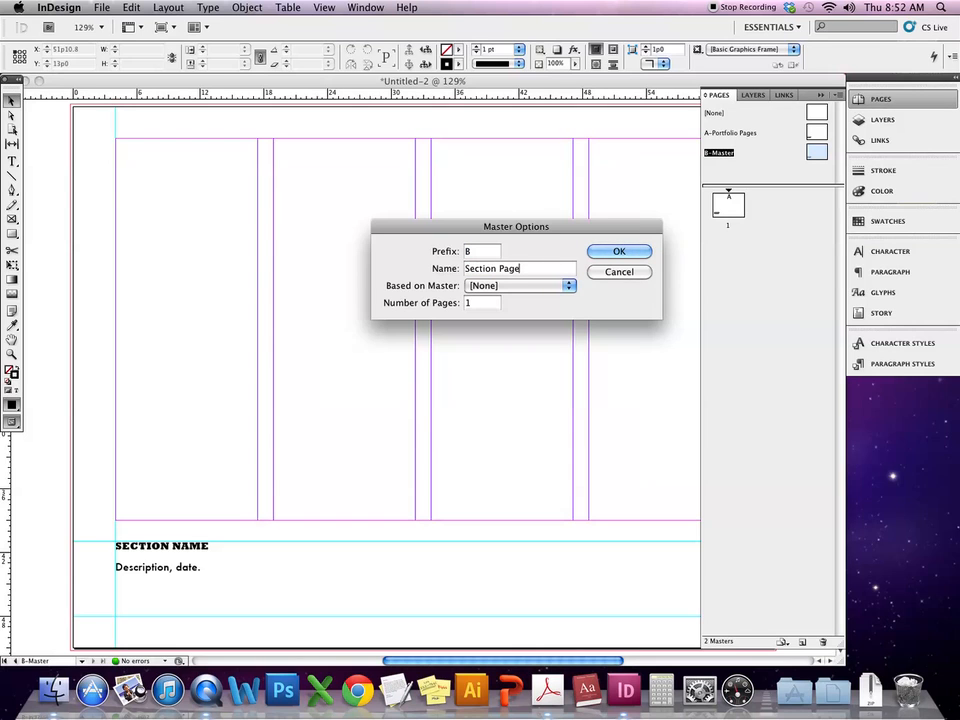
left_click(612, 252)
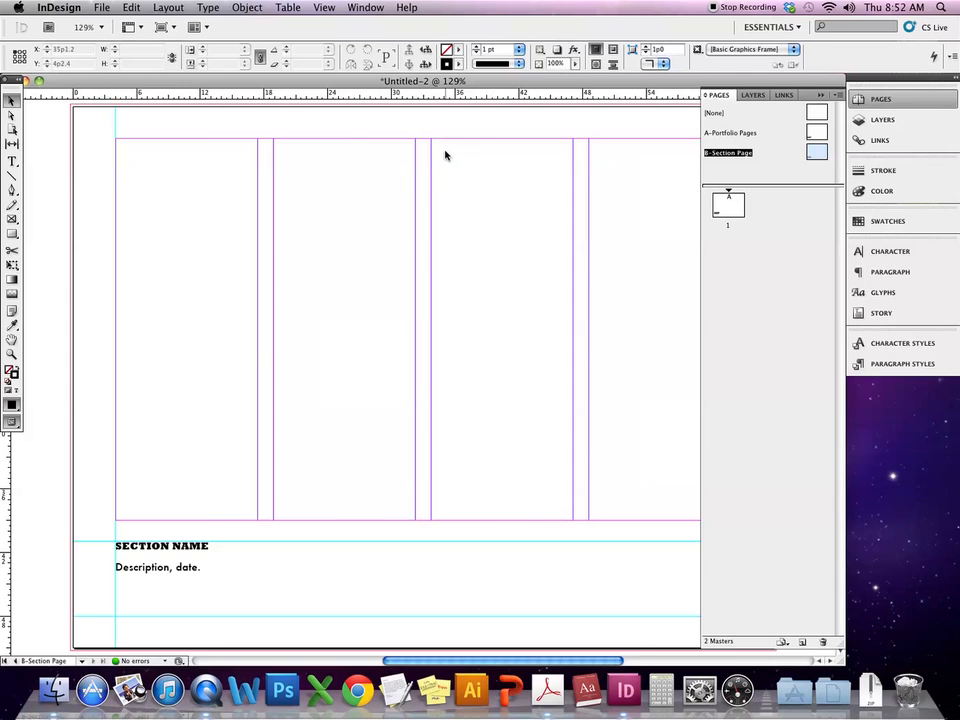
scroll(446, 155, "right", 3)
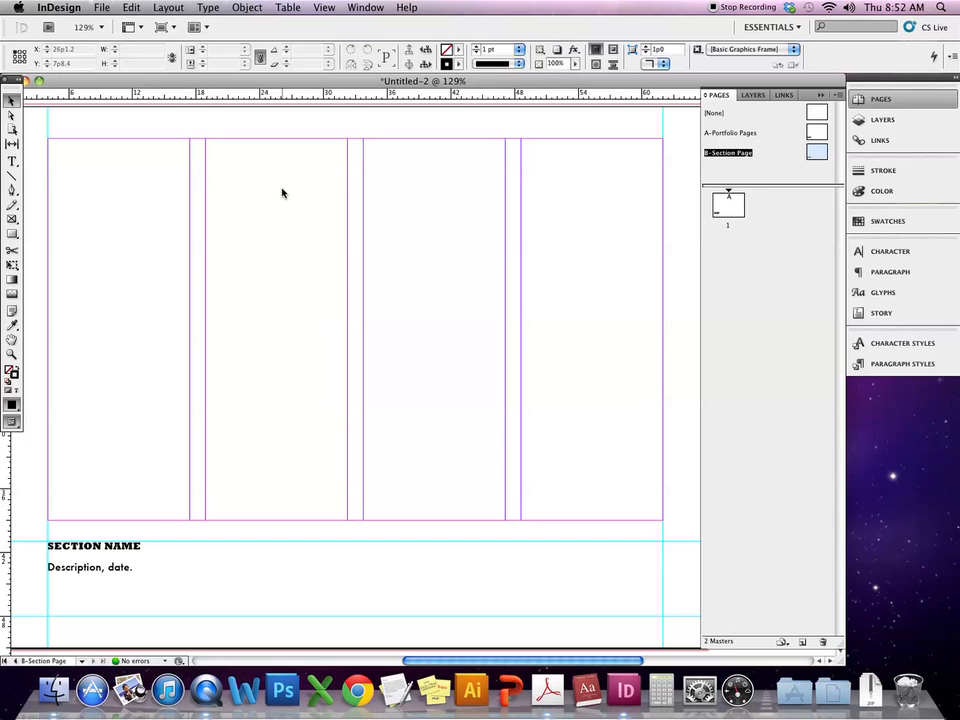
- Set the Section Page master margins to 12p0 top and 24p0 bottom
left_click(247, 8)
mouse_move(184, 7)
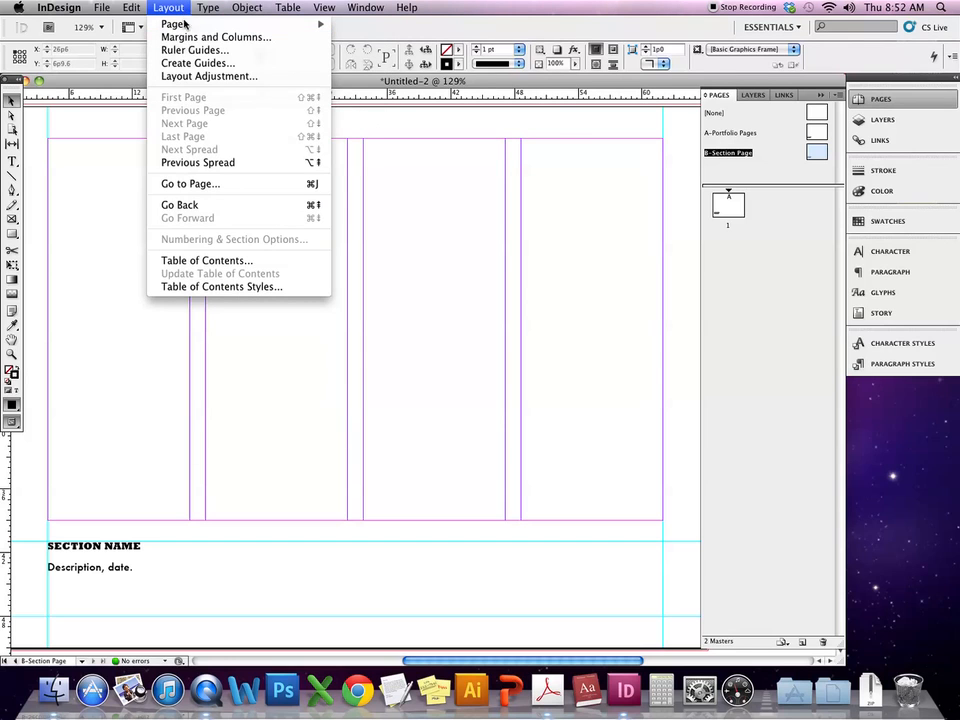
left_click(183, 38)
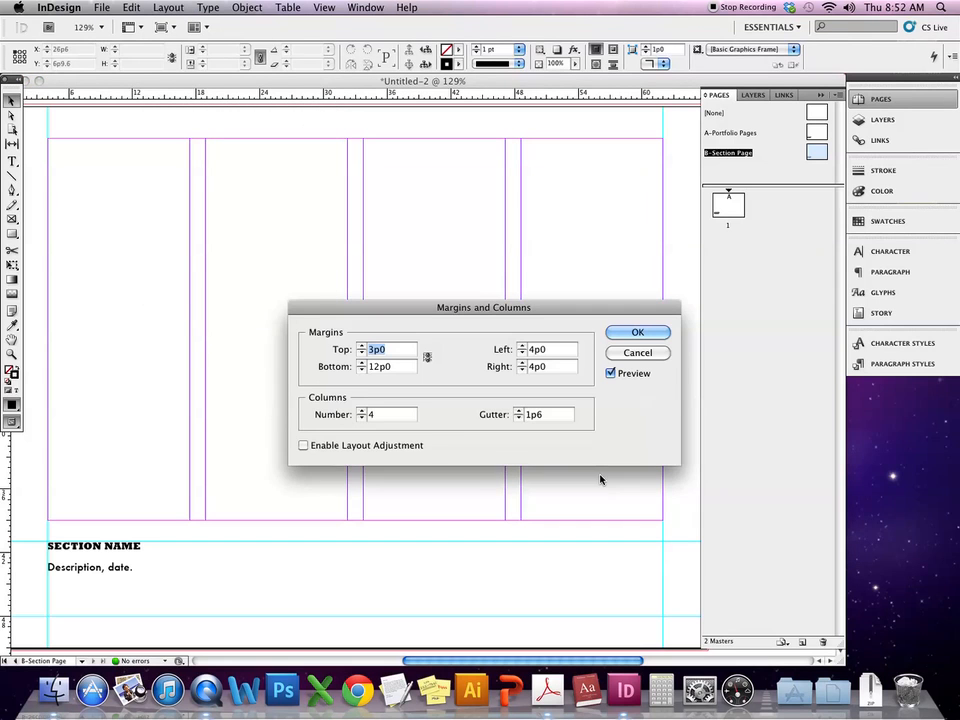
left_click_drag(405, 319, 335, 329)
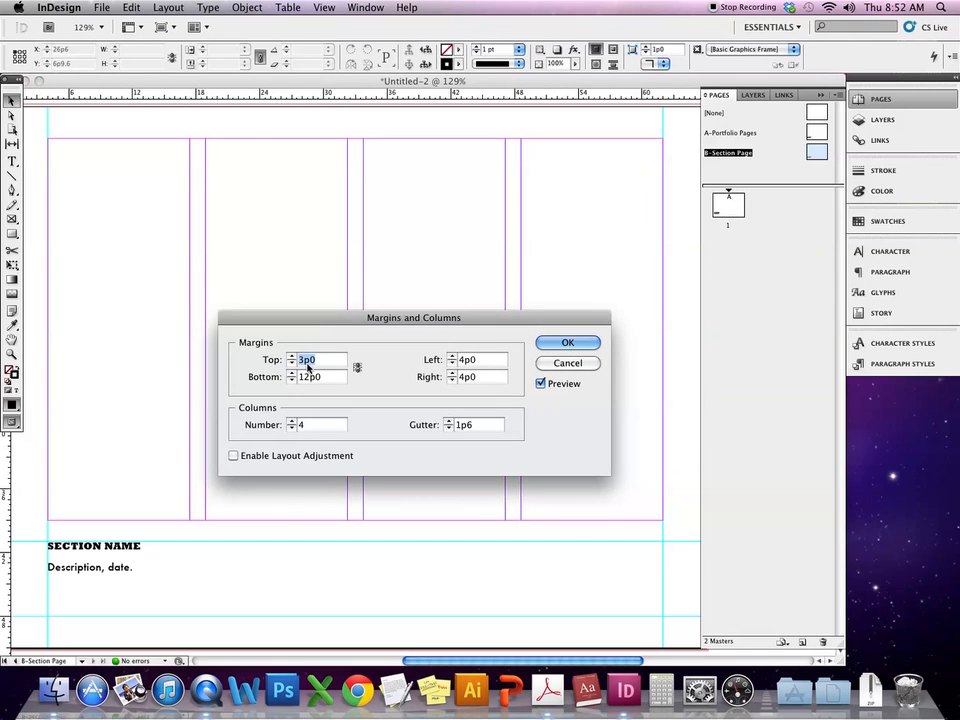
type("12")
key("Tab")
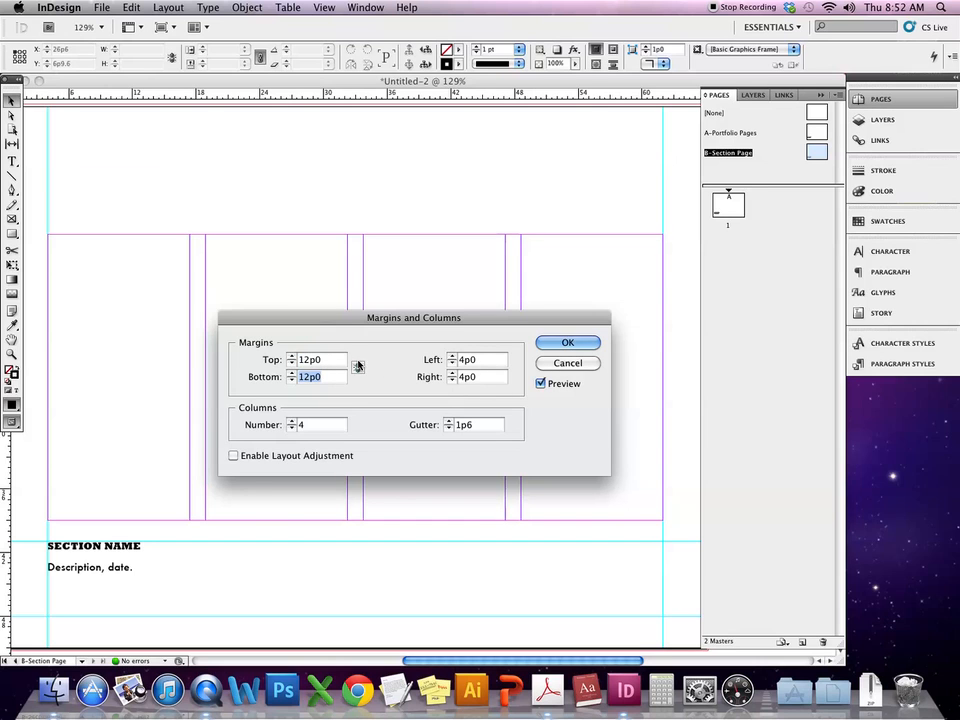
type("24")
key("Tab")
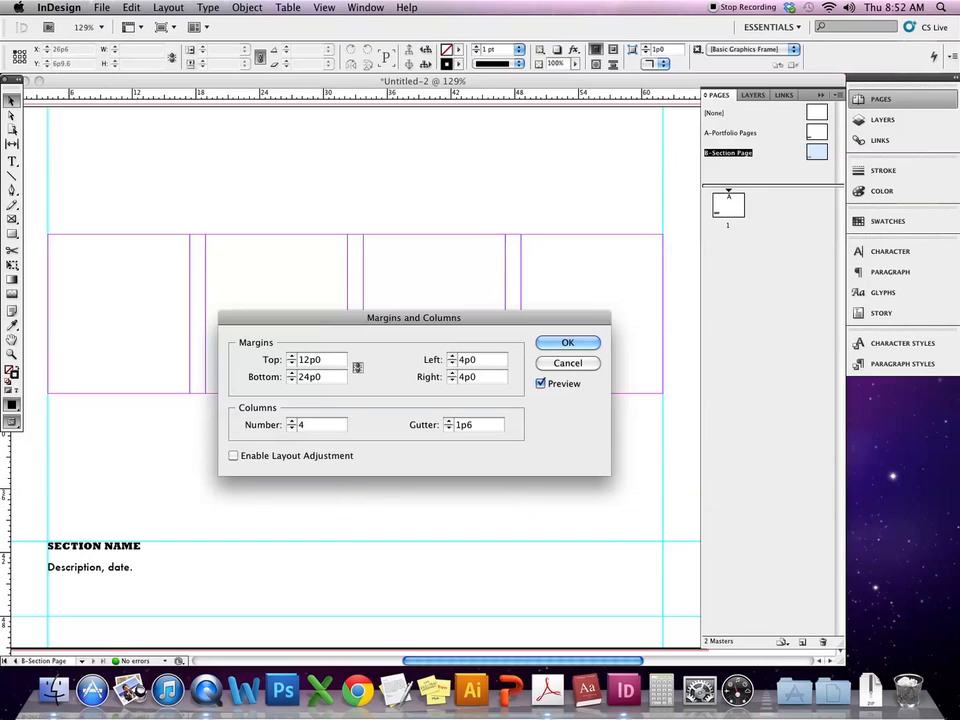
left_click_drag(328, 377, 283, 378)
left_click(326, 377)
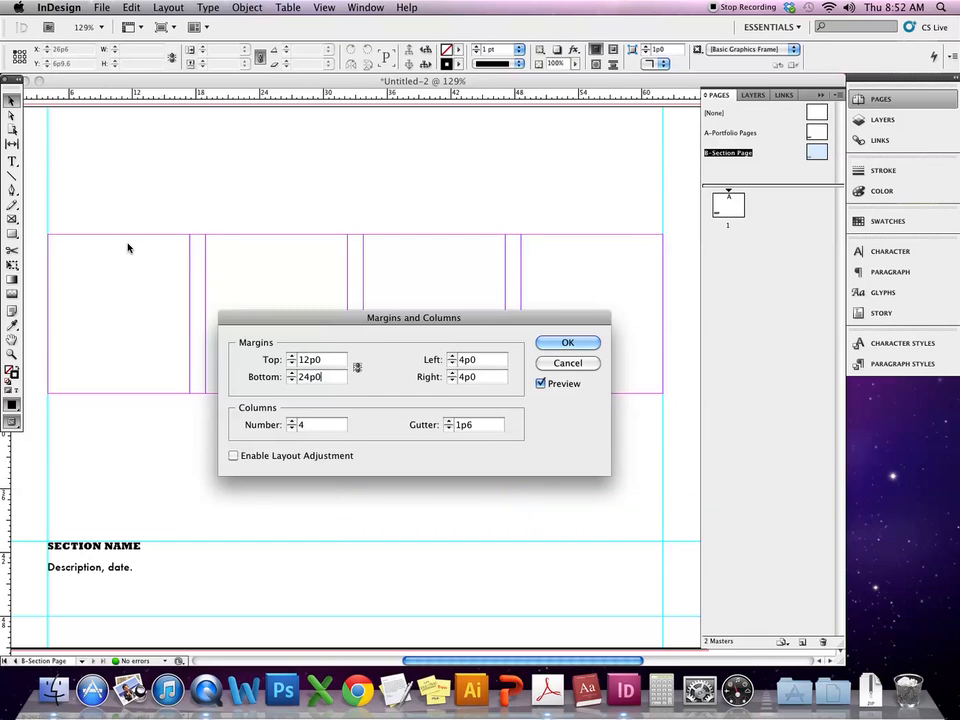
left_click(567, 343)
- Drag the SECTION NAME text frame up to the new 12p0 top margin
scroll(280, 500, "left", 3)
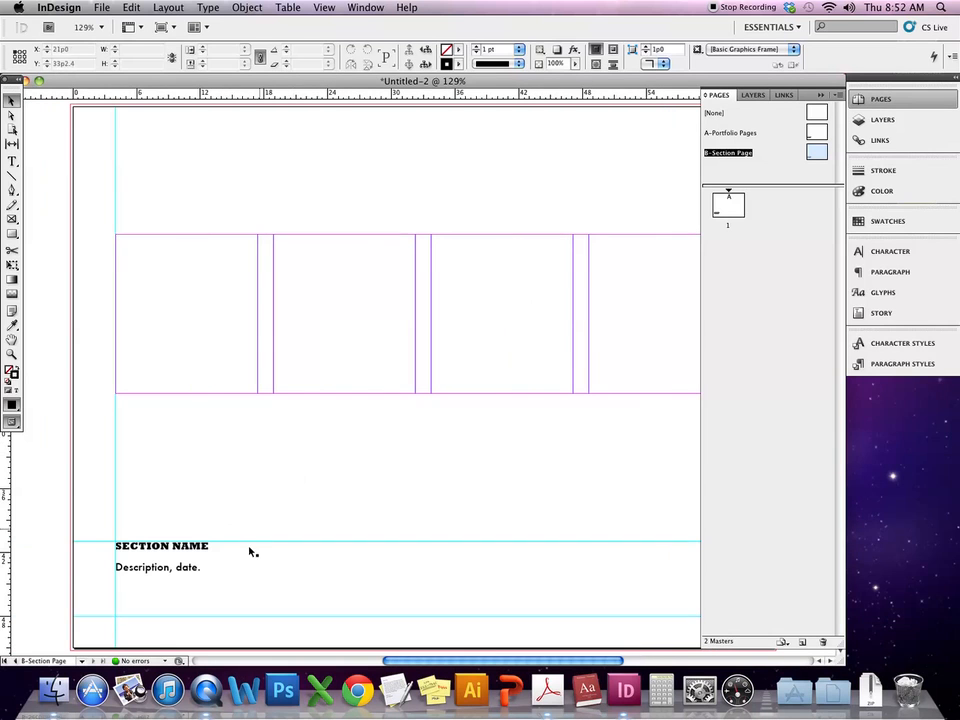
left_click(155, 567)
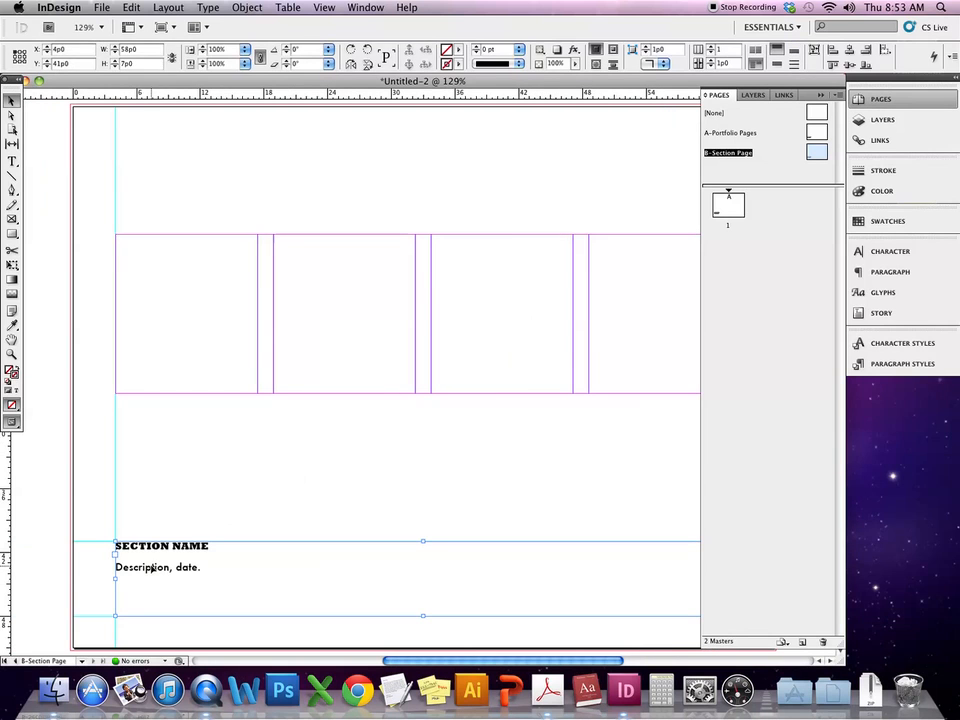
left_click_drag(183, 573, 183, 265)
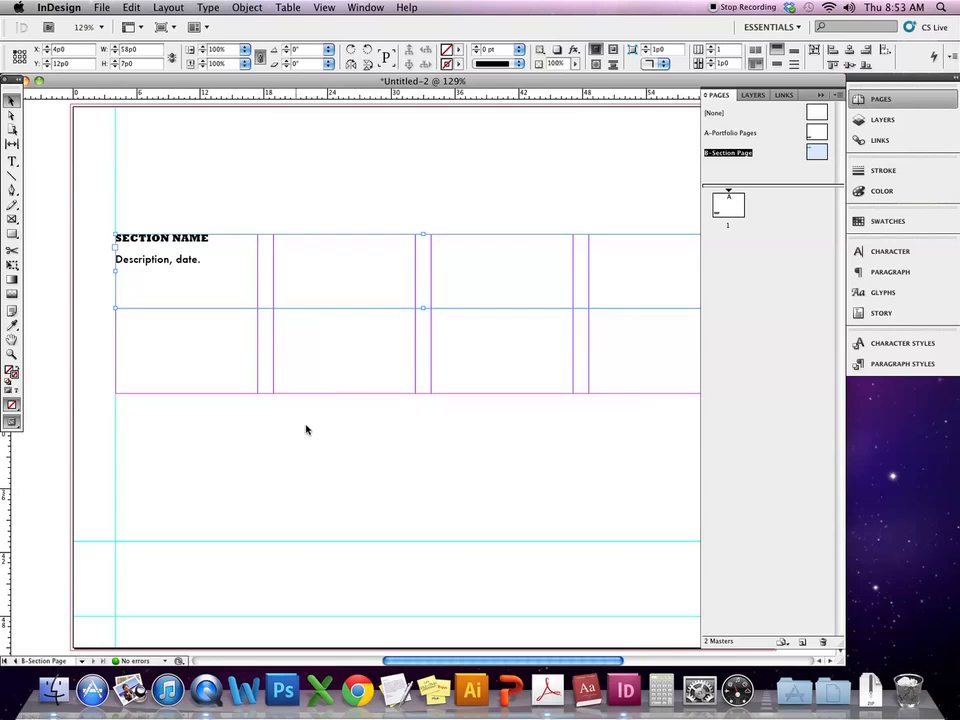
- Delete the 'Description, date.' line from the heading frame
triple_click(137, 257)
left_click(206, 238)
triple_click(177, 238)
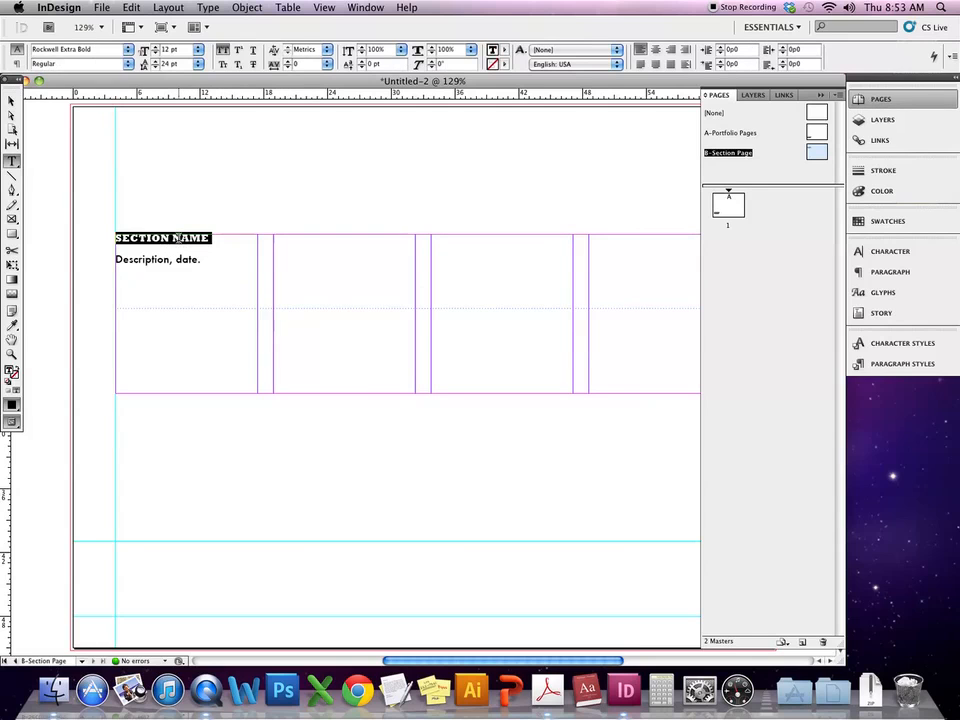
triple_click(156, 258)
key("BackSpace")
- Set the SECTION NAME heading to 36 pt and deselect it
left_click_drag(212, 238, 154, 174)
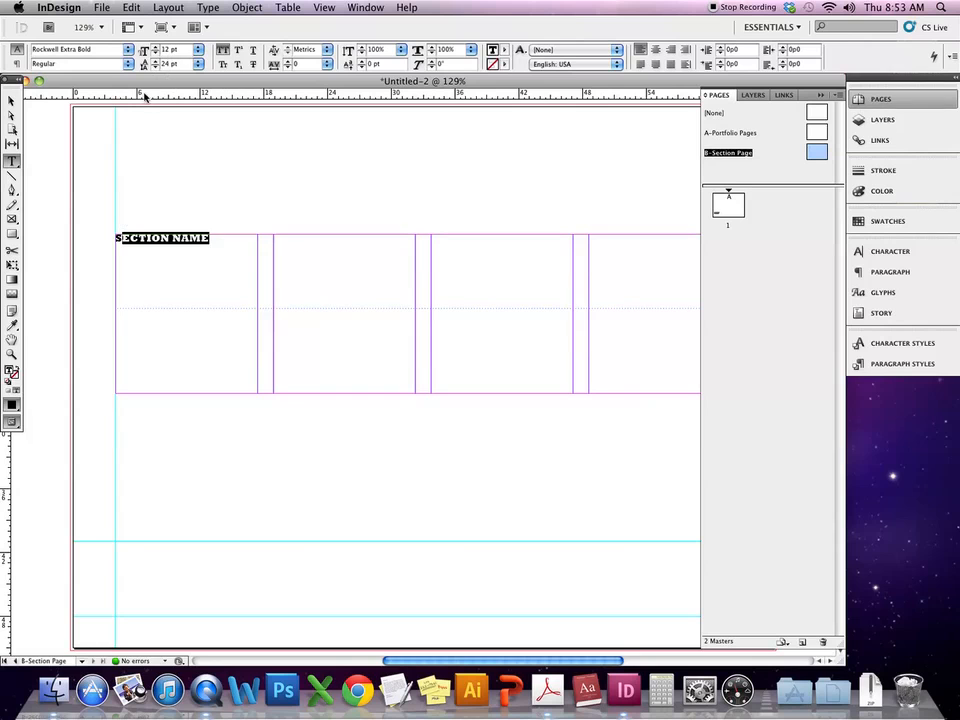
triple_click(157, 237)
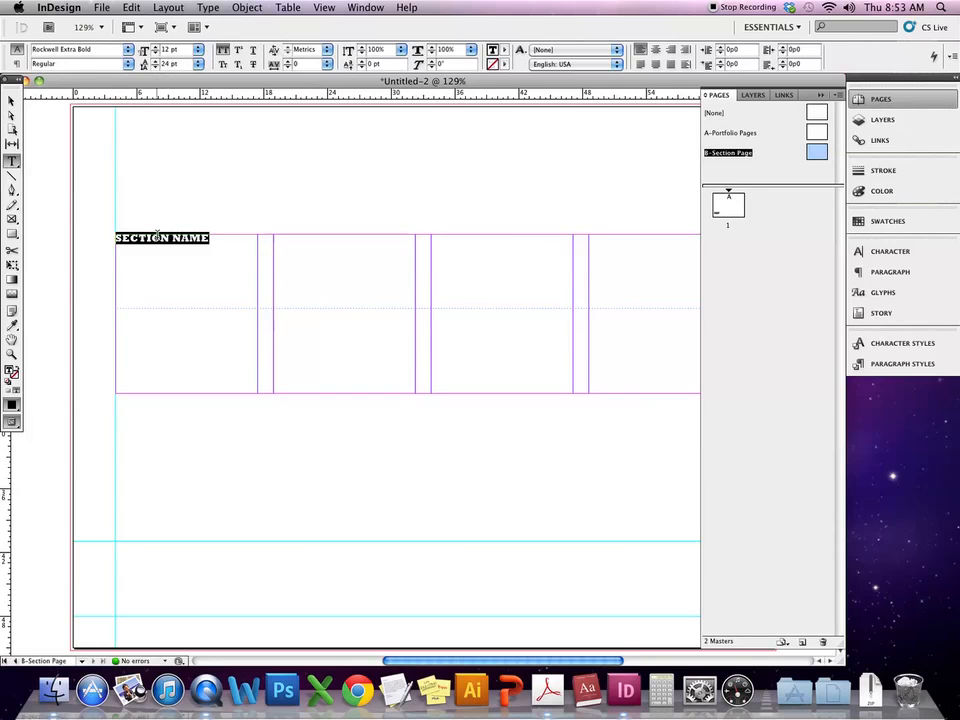
left_click(198, 51)
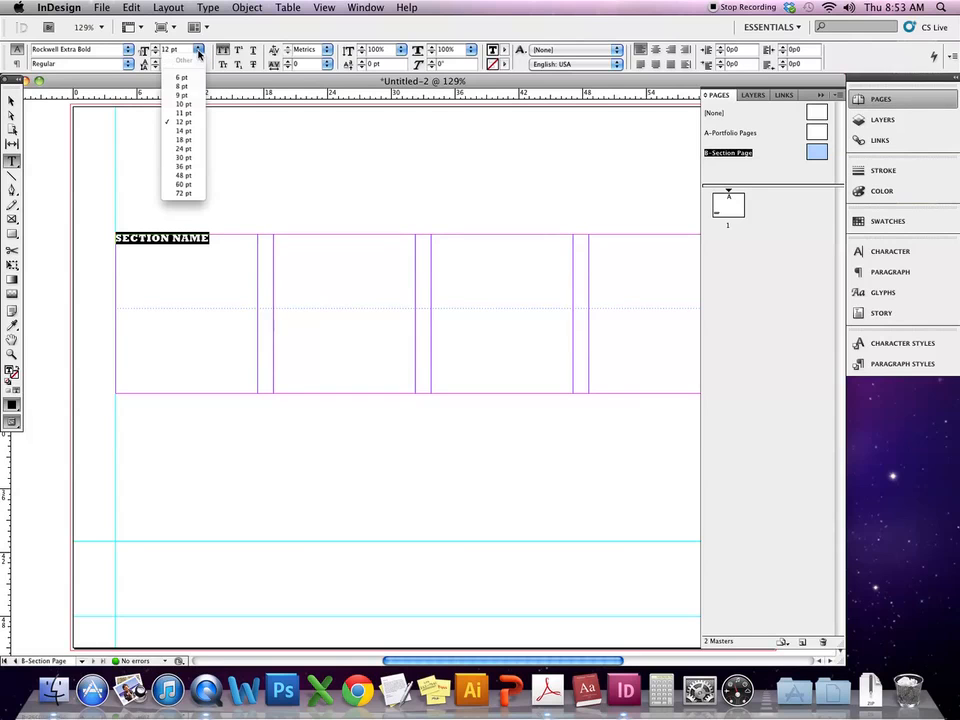
left_click(184, 159)
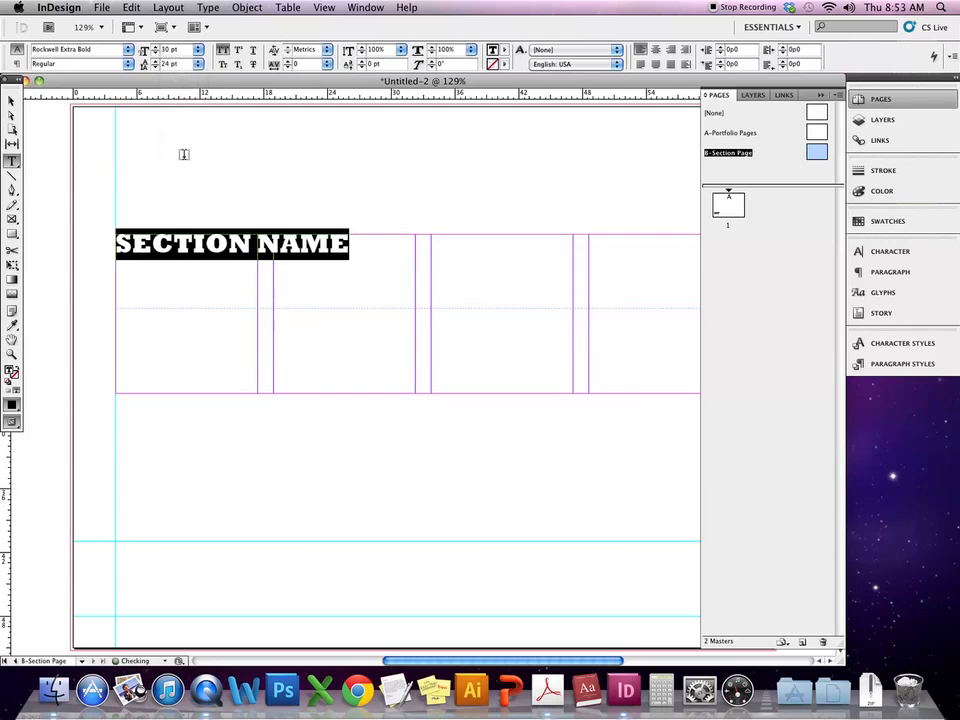
left_click(199, 51)
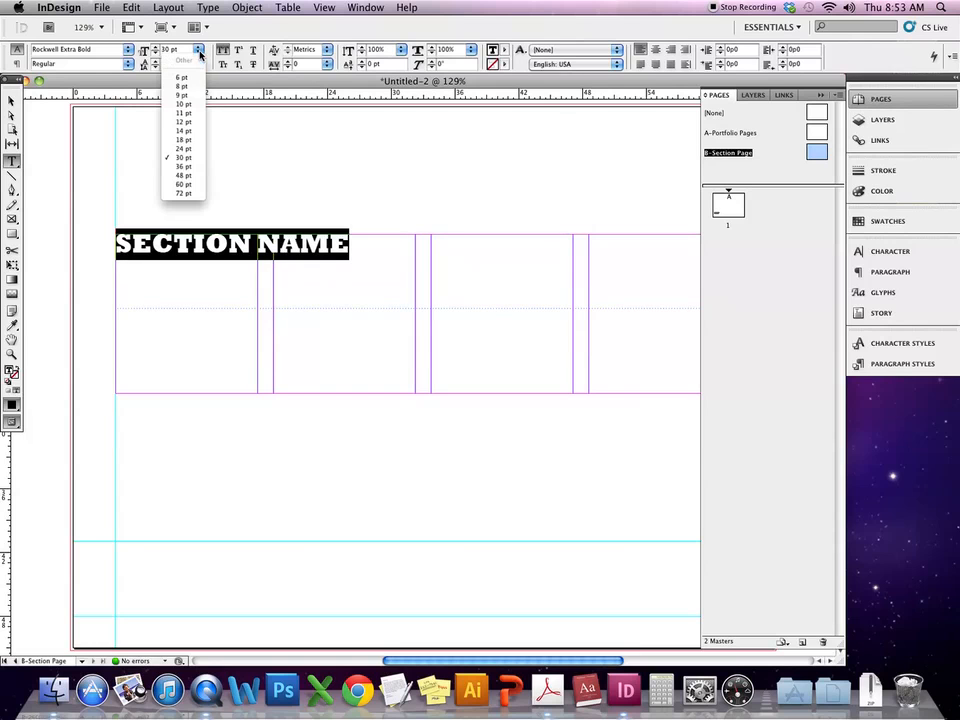
left_click(188, 166)
left_click(272, 244)
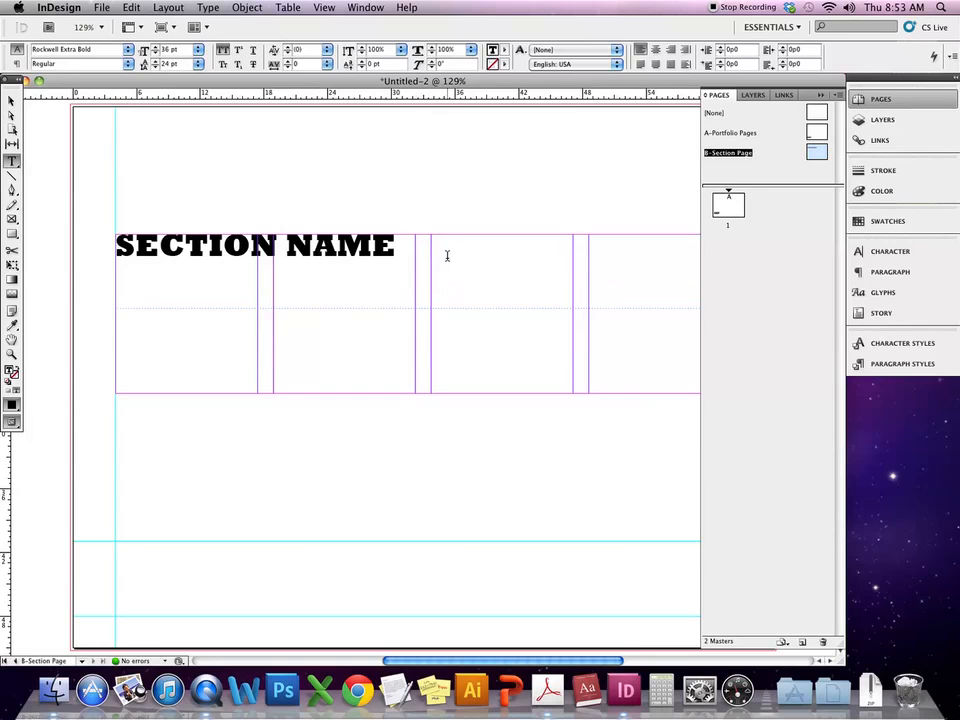
left_click(210, 281)
left_click(12, 101)
left_click(147, 179)
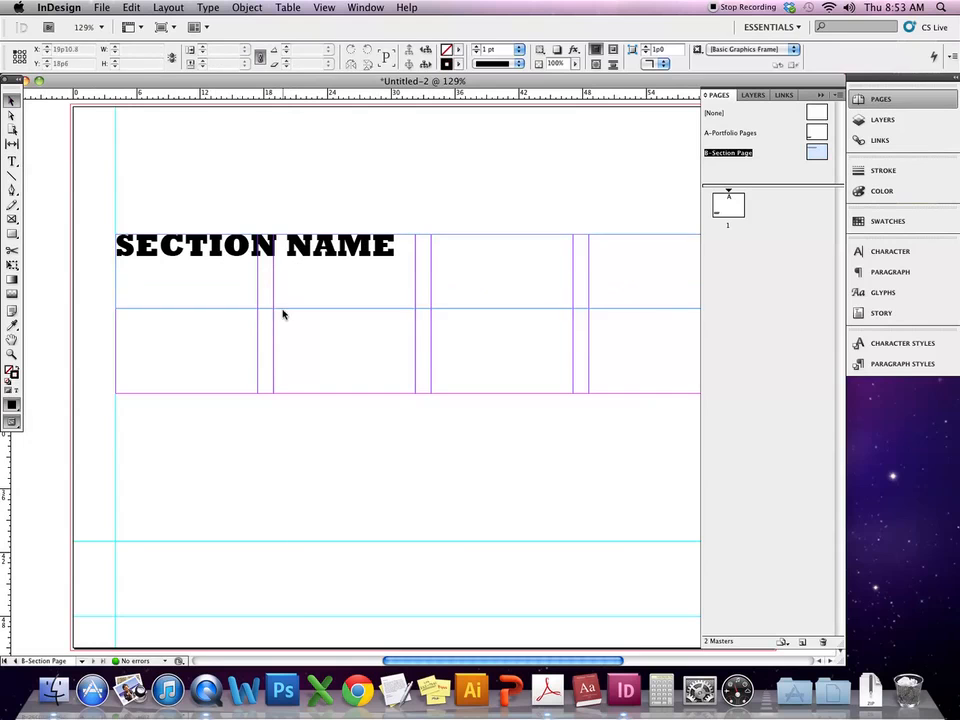
- In Finder, open the Personal Work folder and preview ahd_portfolio.psd
left_click(55, 690)
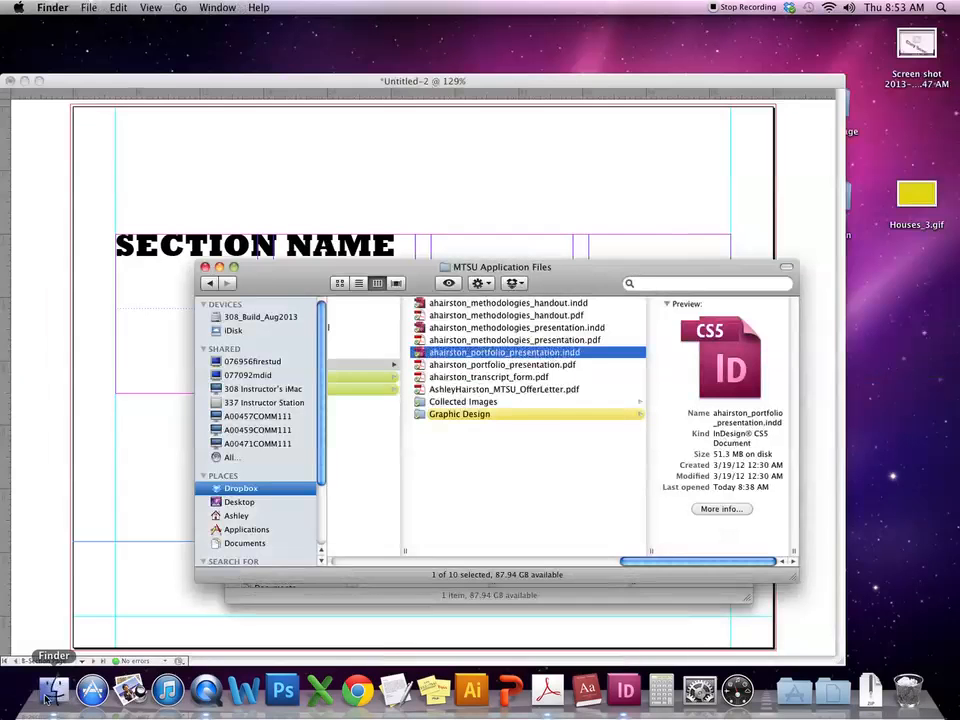
scroll(519, 480, "left", 5)
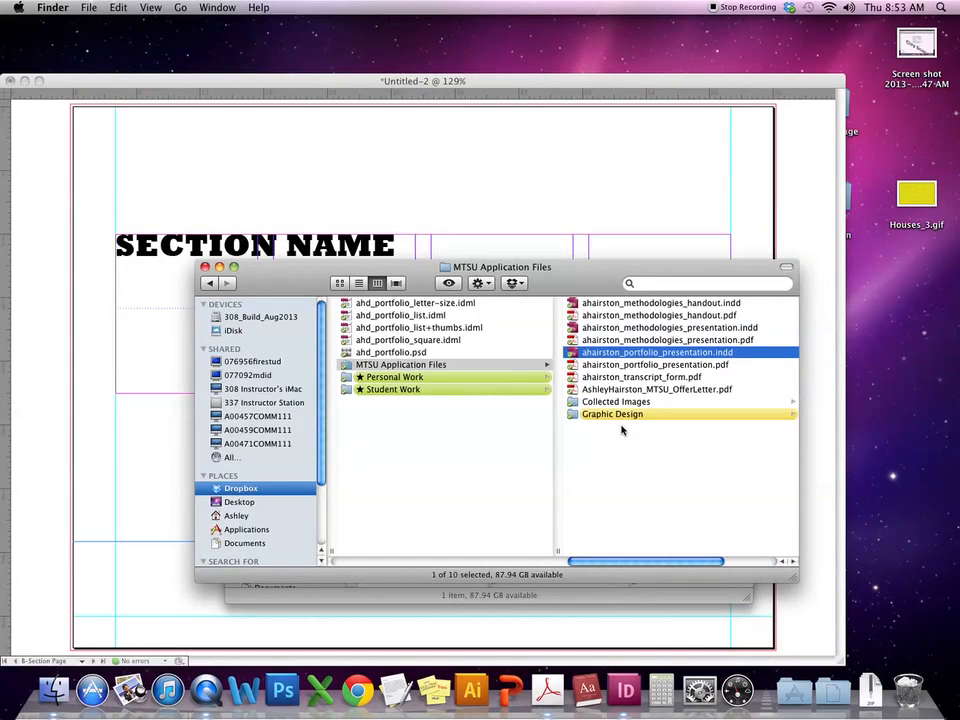
left_click(463, 378)
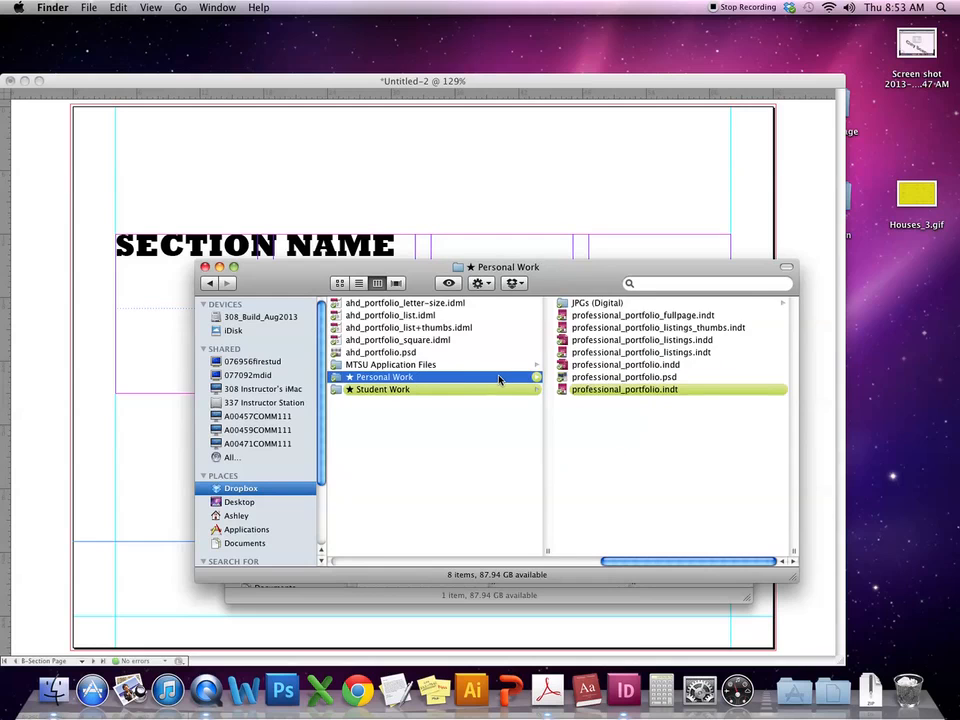
scroll(495, 380, "left", 2)
left_click(490, 355)
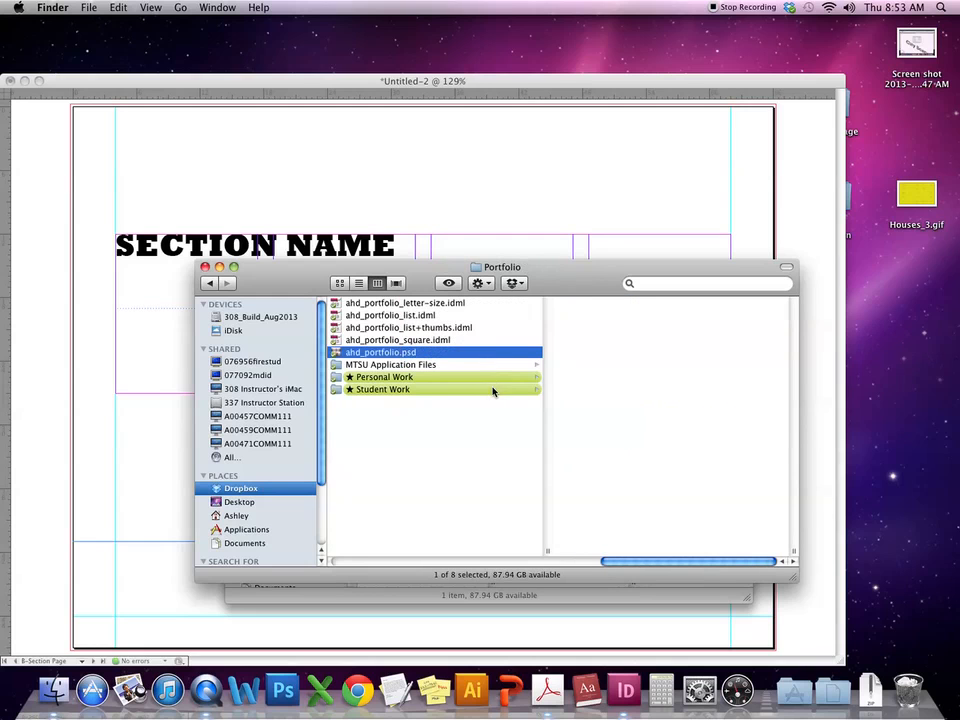
left_click(502, 380)
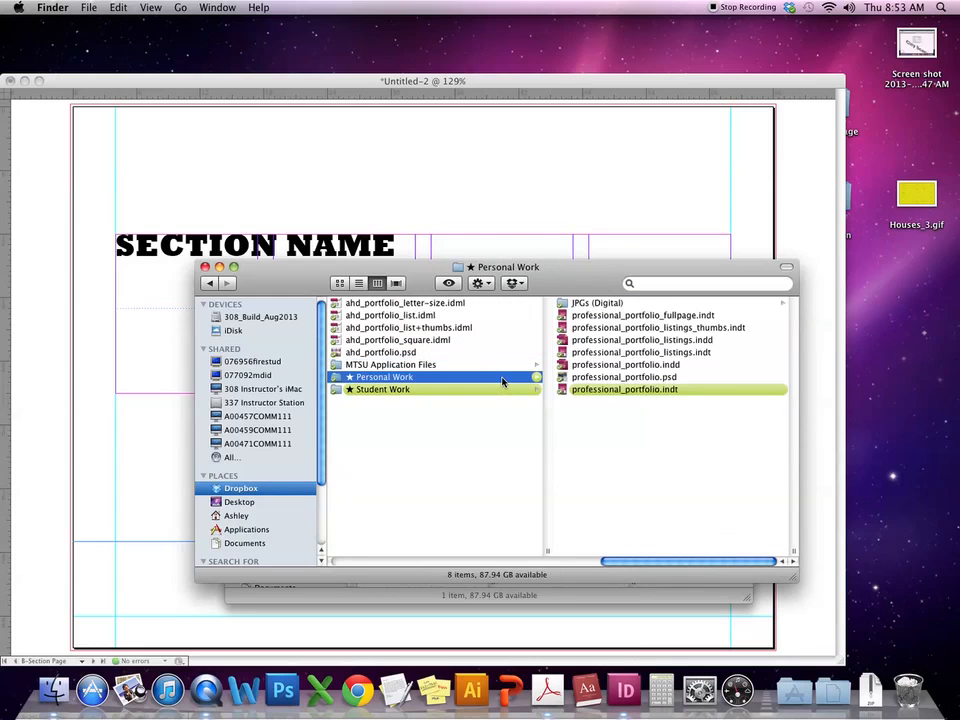
- Browse the JPGs (Digital) folders 'all' and 'design', then return to InDesign
left_click(656, 305)
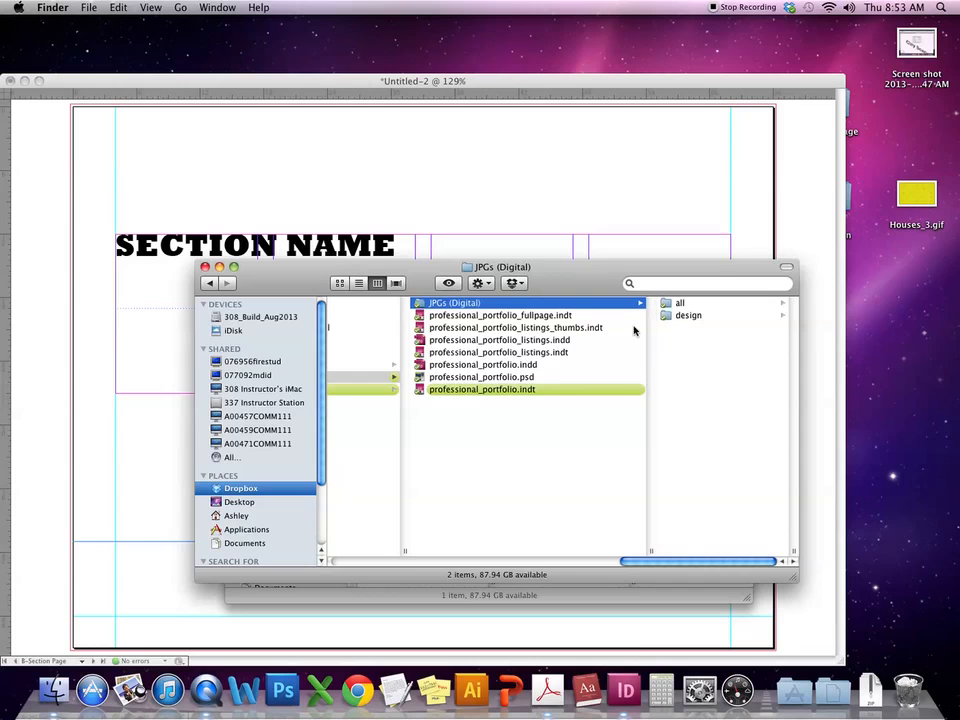
left_click(676, 304)
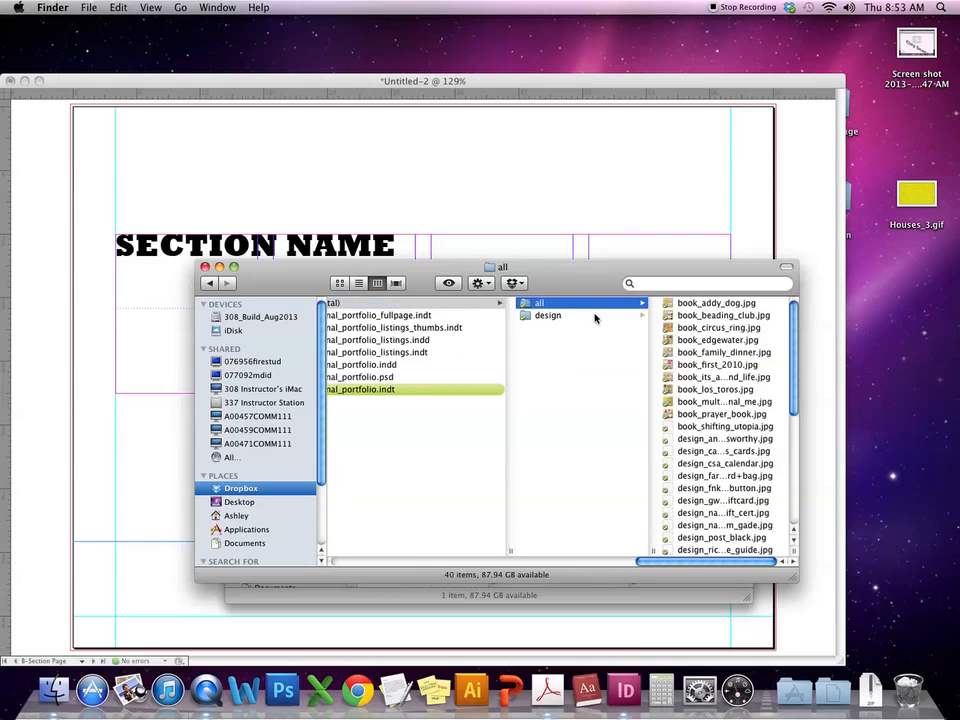
left_click(548, 315)
left_click(434, 460)
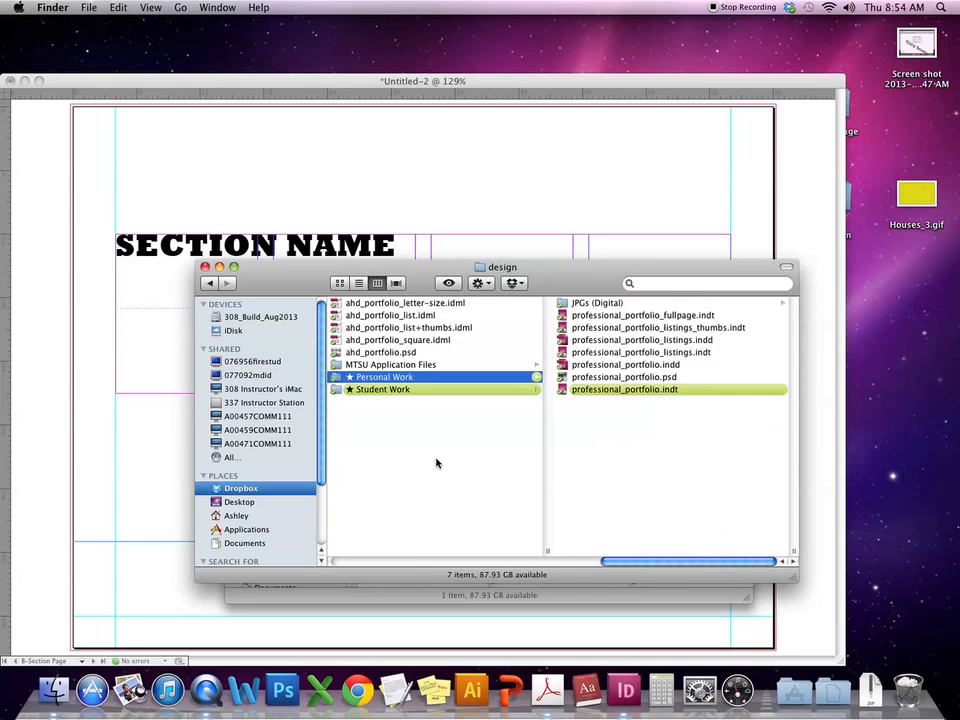
left_click(479, 170)
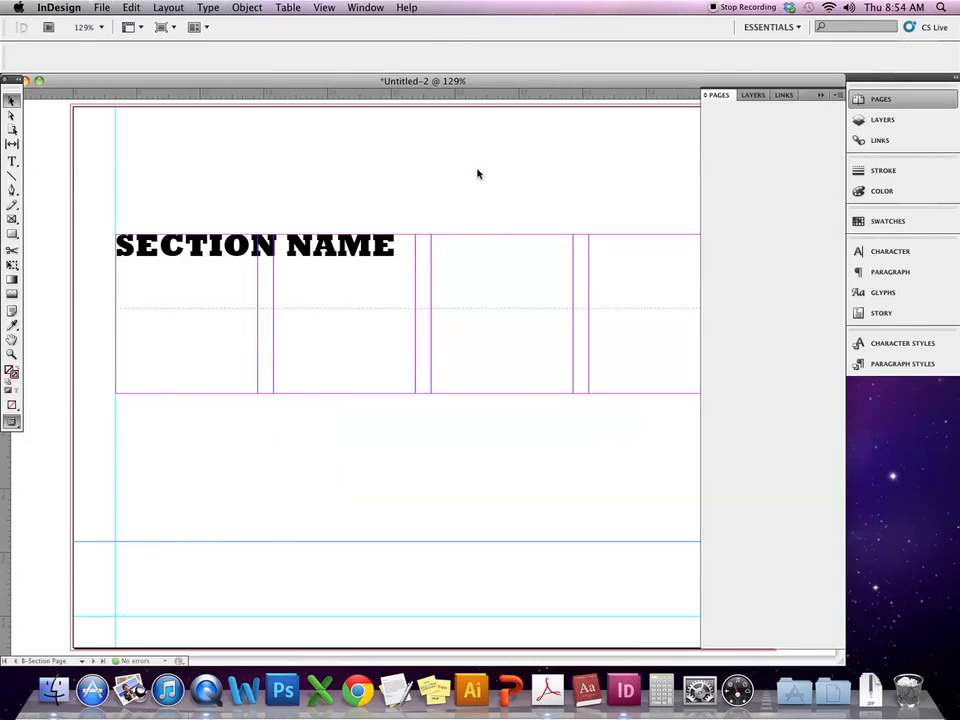
- Draw a rectangle frame covering the whole page, trimmed to 66p6 wide
left_click(245, 187)
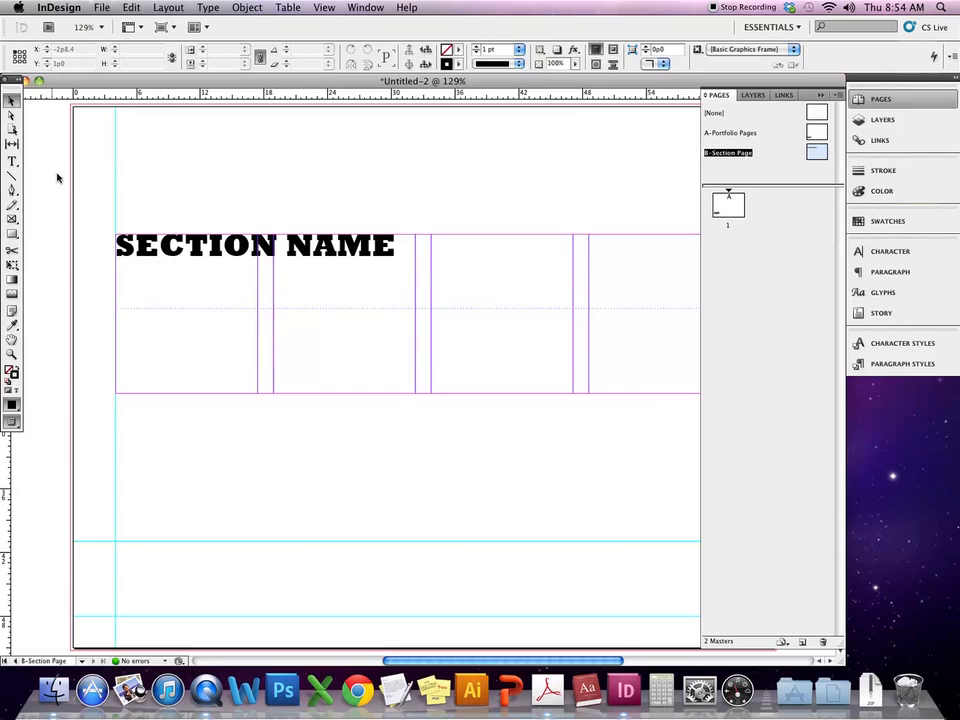
left_click(12, 233)
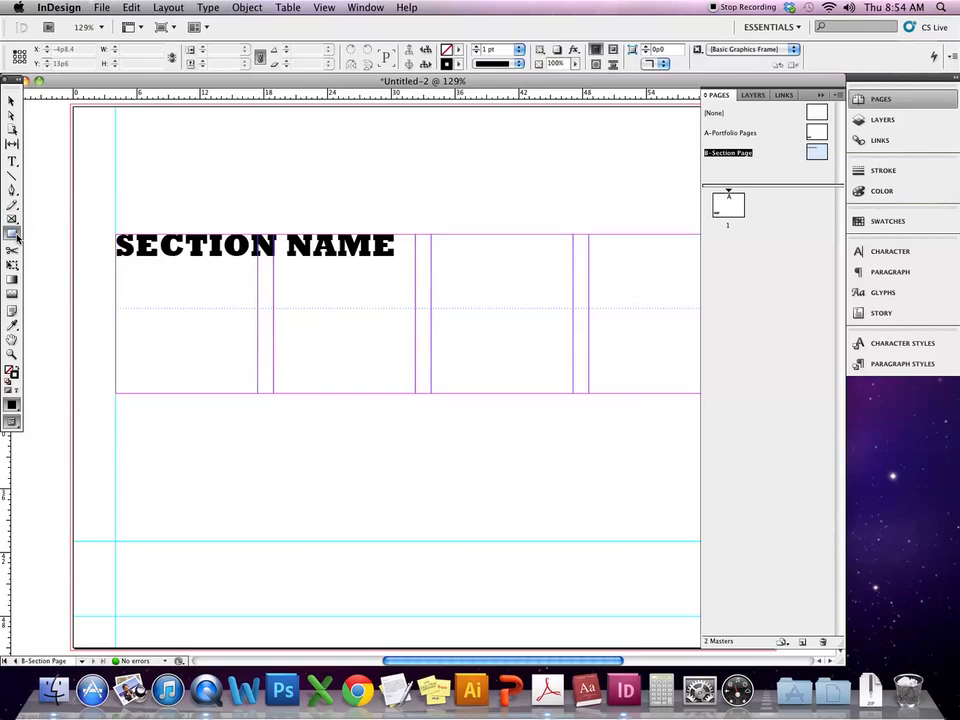
left_click(16, 368)
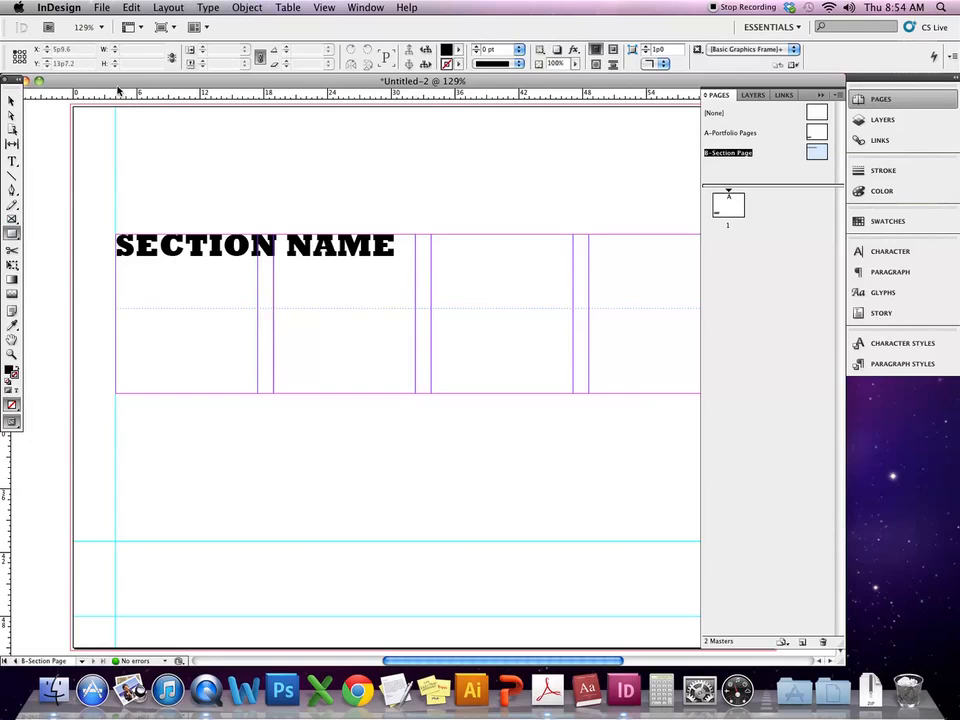
key("super+minus")
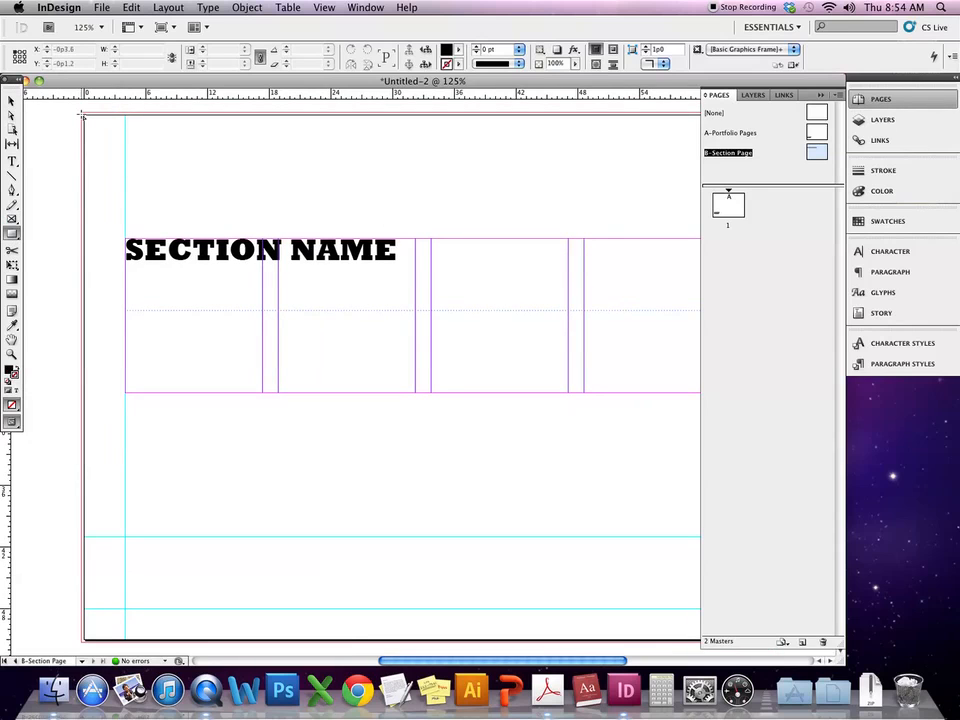
left_click_drag(83, 113, 822, 642)
scroll(522, 561, "right", 5)
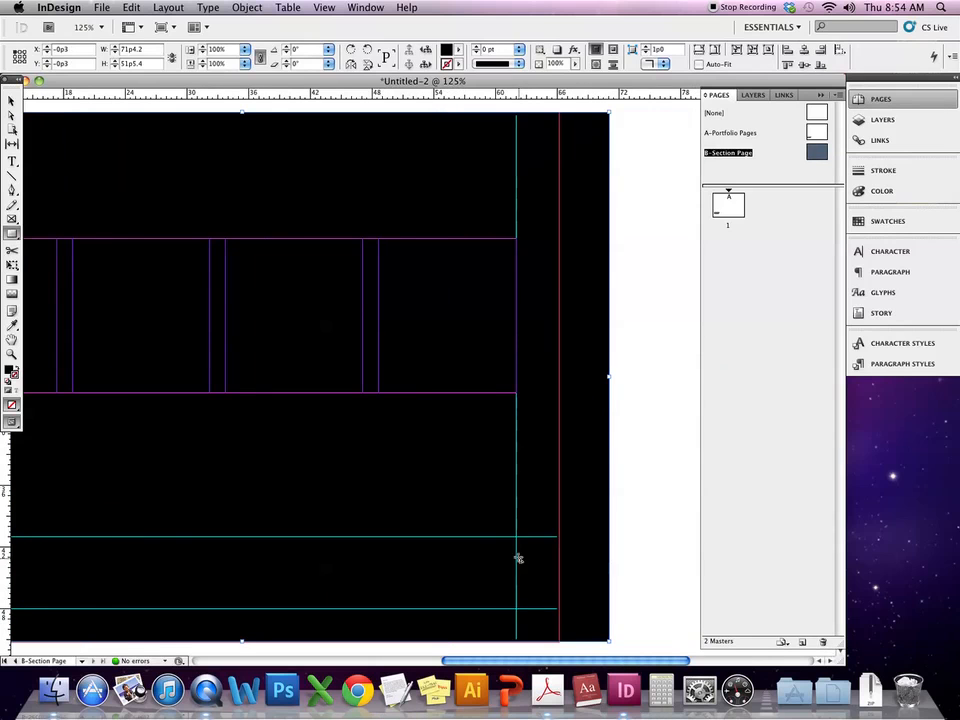
scroll(516, 557, "left", 2)
left_click(11, 100)
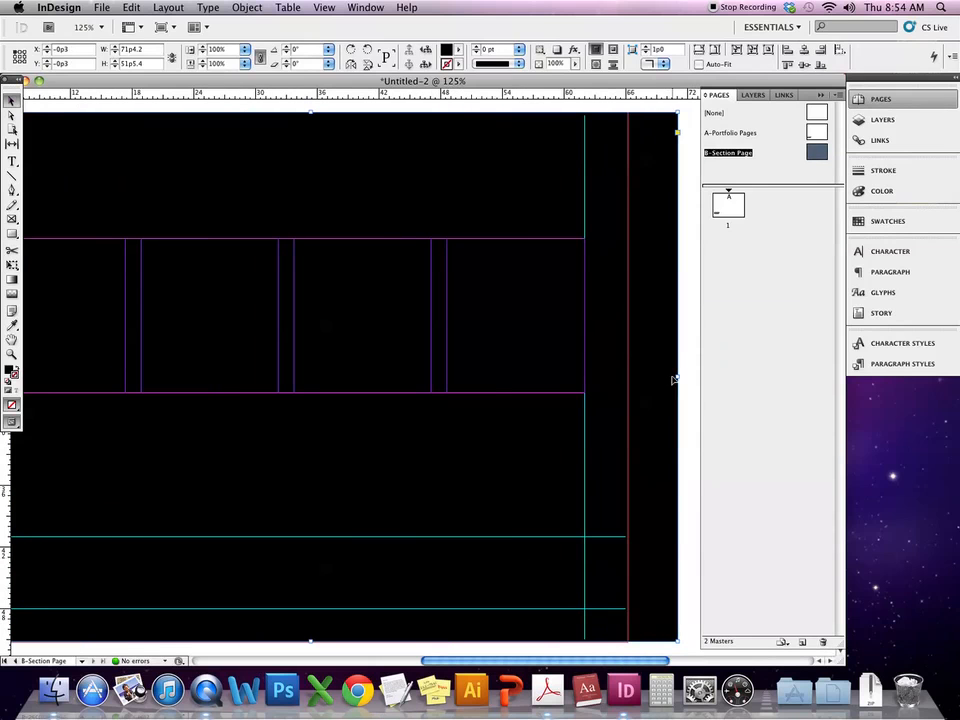
left_click_drag(677, 376, 628, 375)
scroll(628, 375, "left", 4)
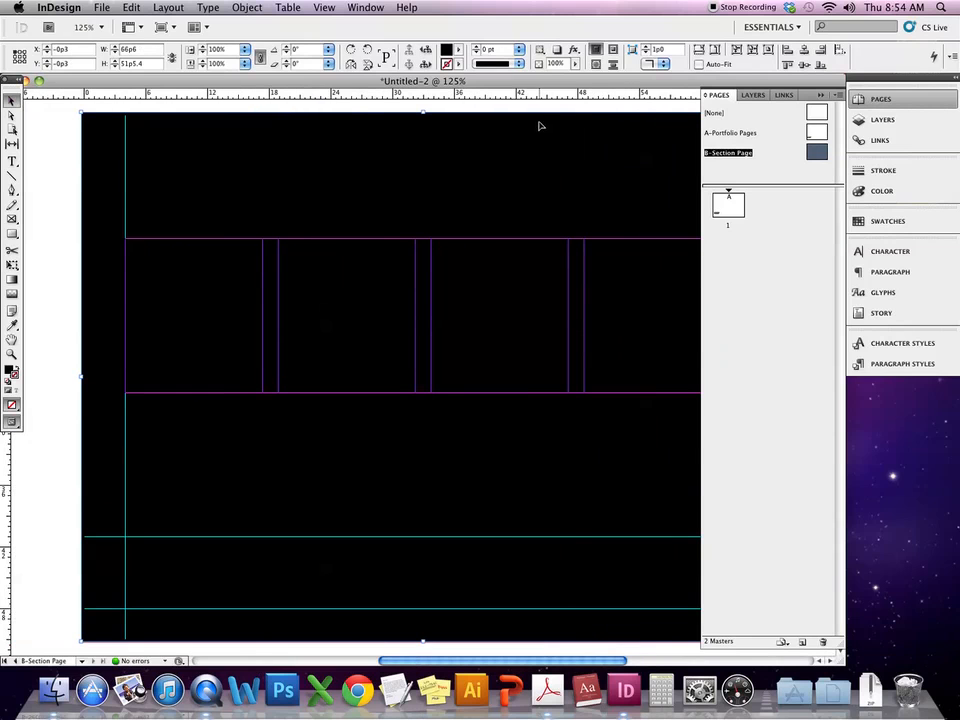
- Fill the background frame with C=100 cyan at a 50% tint
left_click(460, 49)
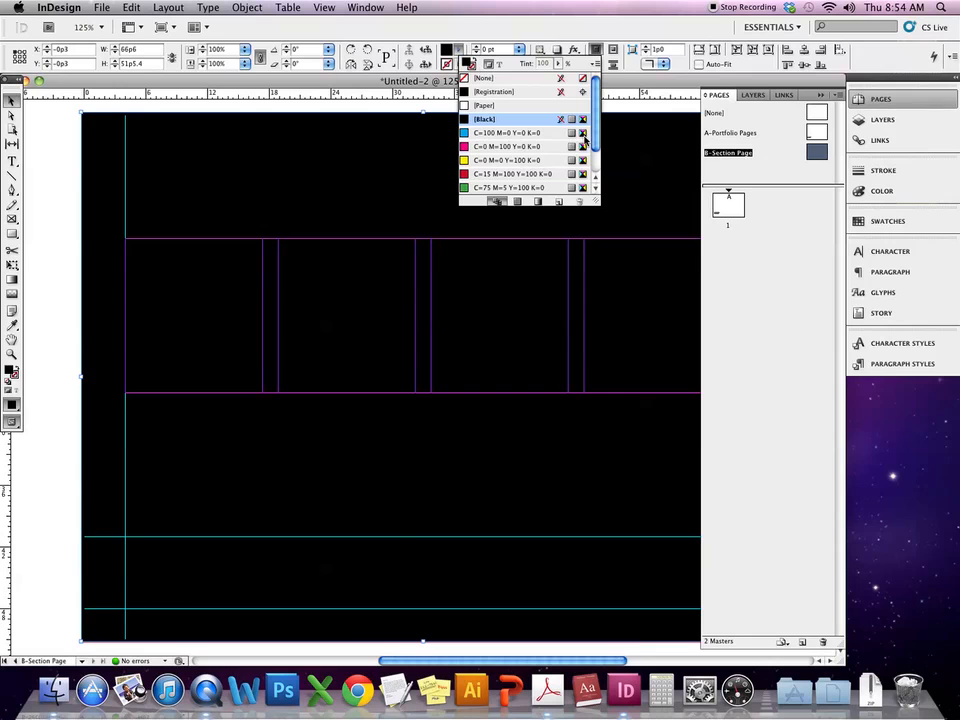
scroll(593, 160, "down", 1)
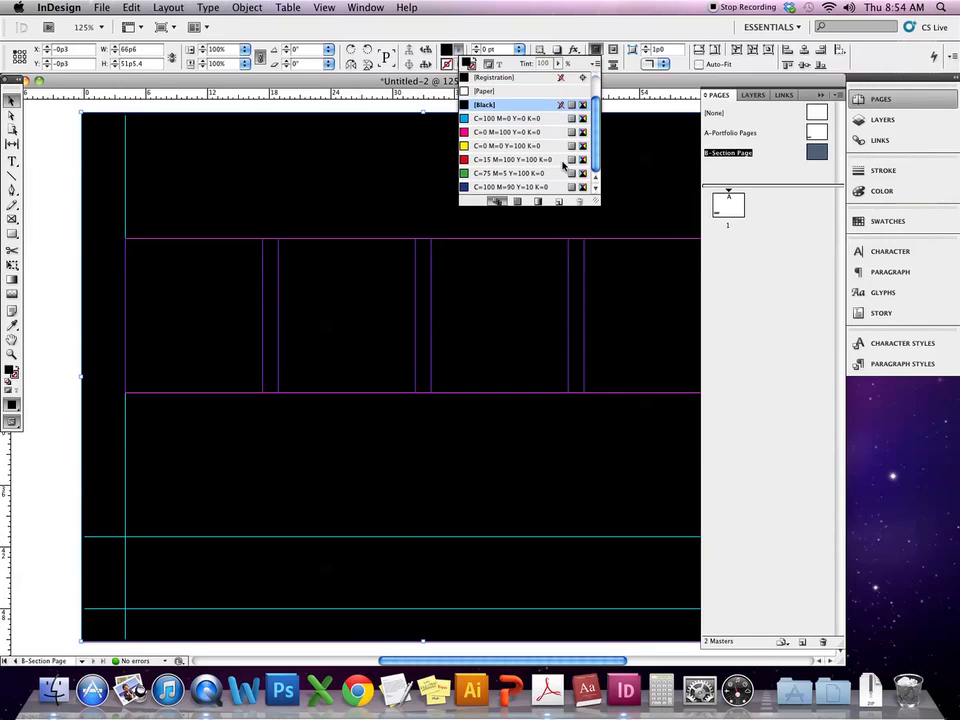
left_click(530, 118)
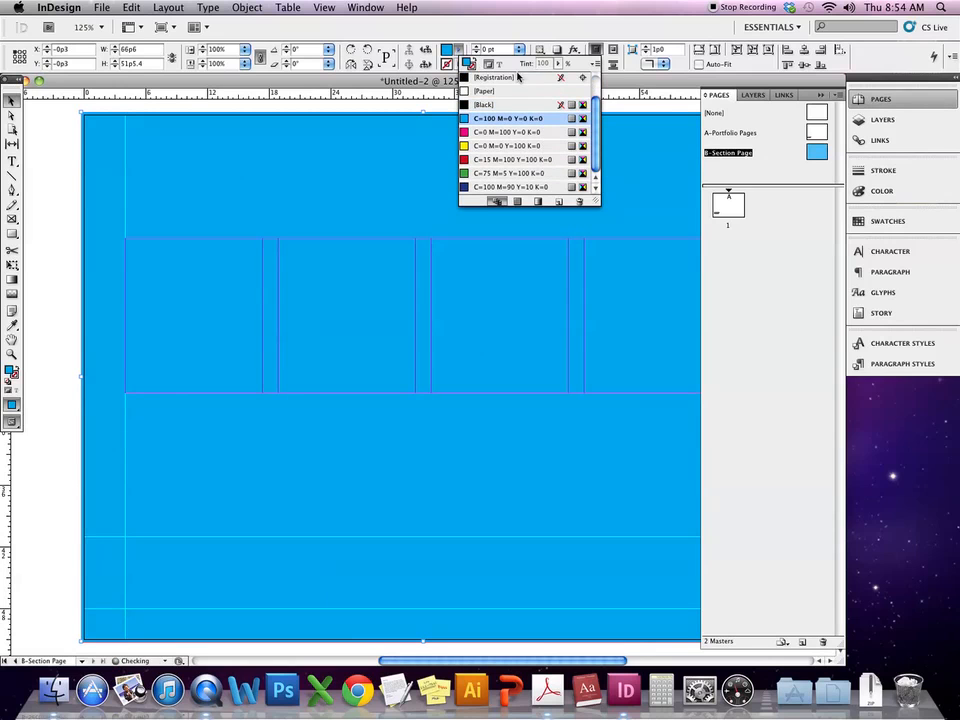
left_click(557, 64)
left_click_drag(557, 76, 518, 79)
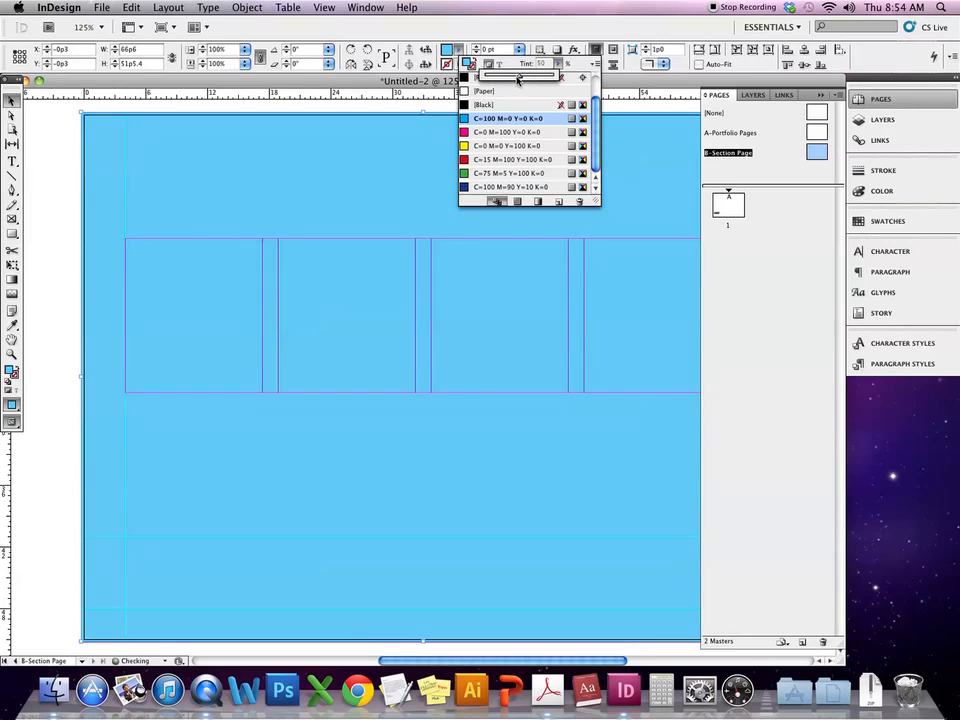
left_click(154, 133)
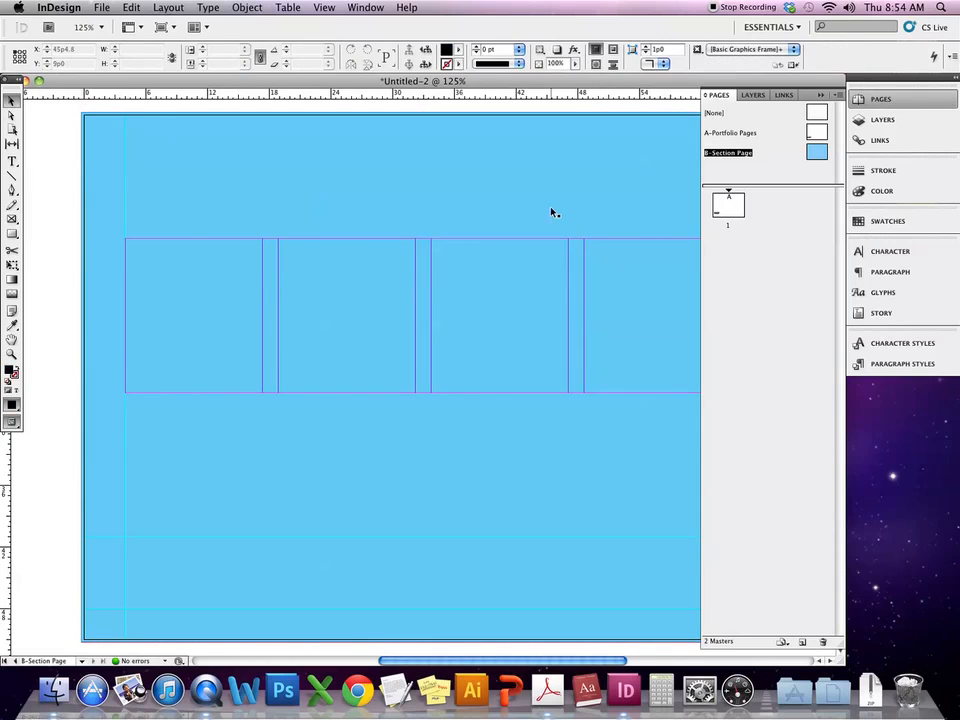
- Send the cyan background frame to the back, behind the SECTION NAME heading
scroll(555, 209, "left", 3)
left_click(575, 127)
left_click(210, 7)
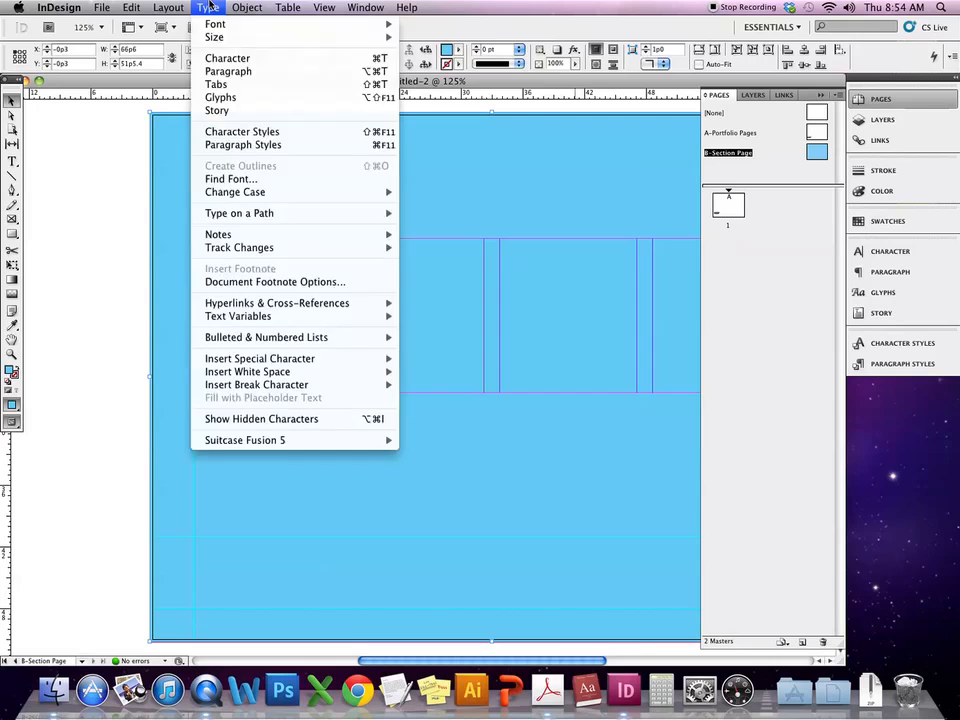
mouse_move(247, 8)
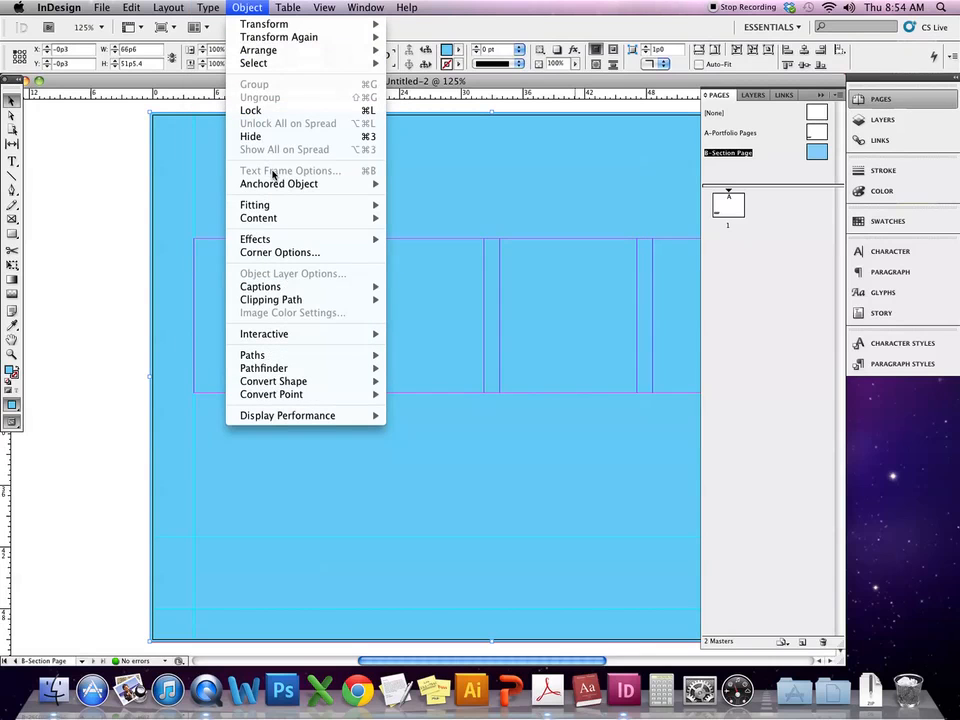
mouse_move(366, 56)
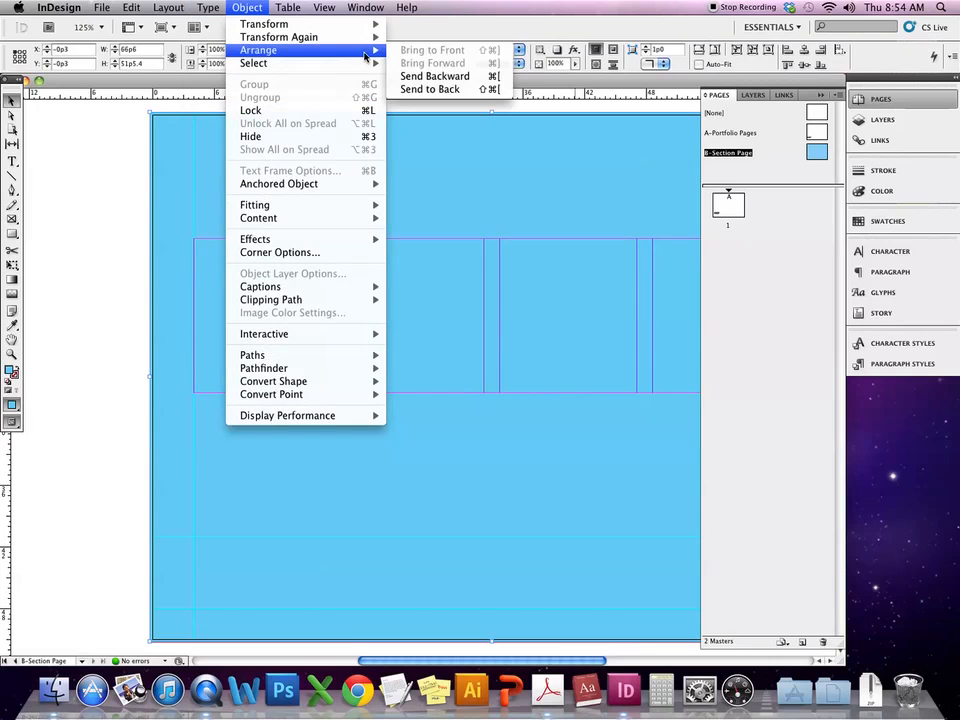
left_click(436, 91)
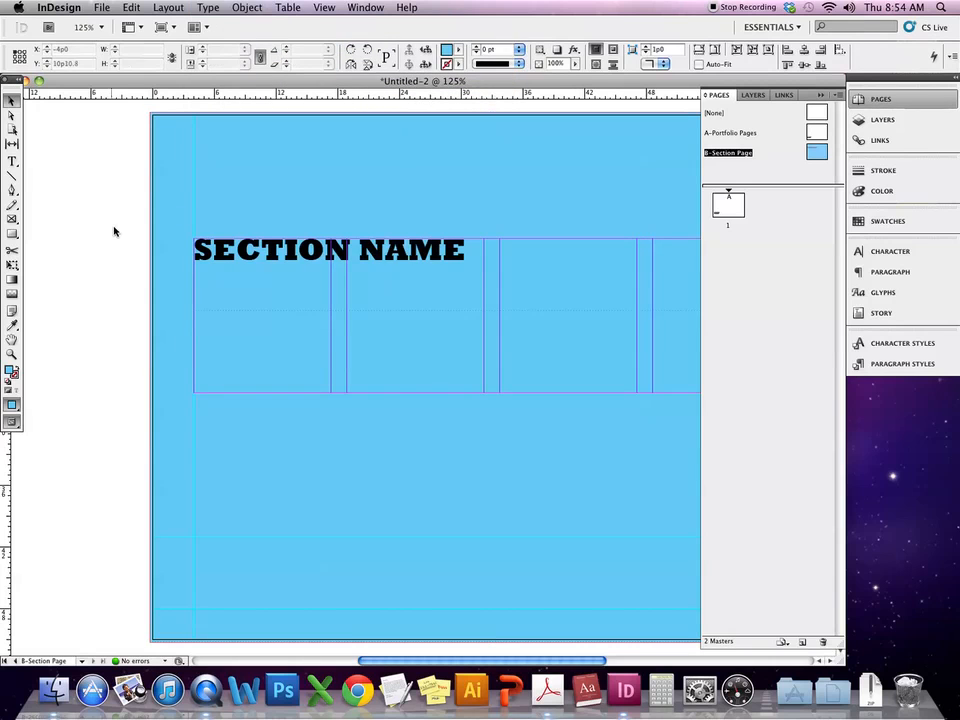
- Apply the [Paper] swatch to all the SECTION NAME text so it shows white
left_click(361, 254)
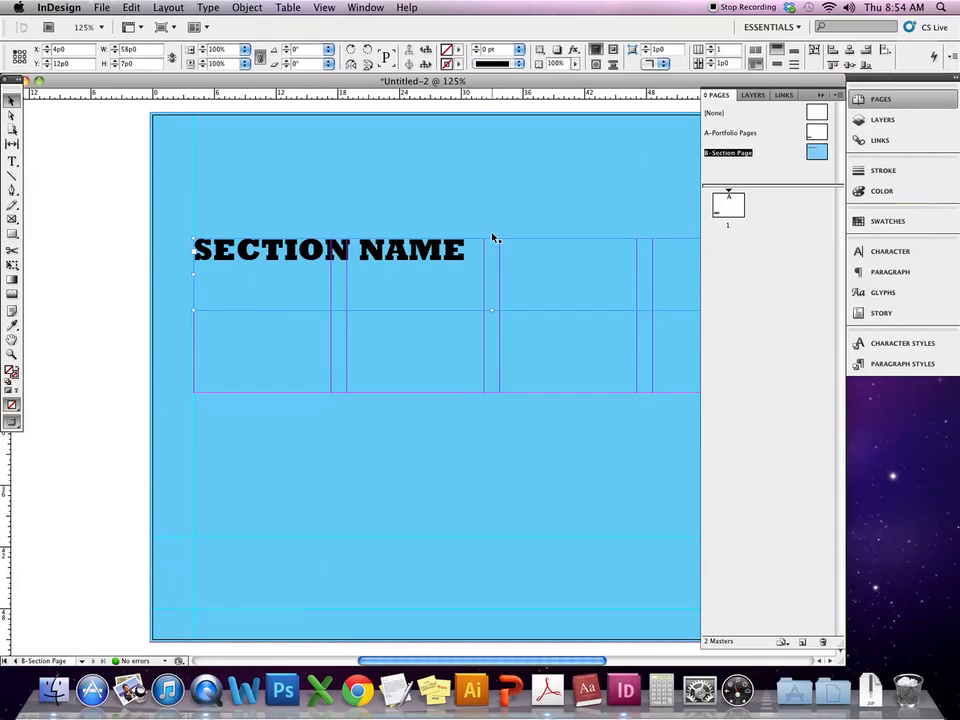
double_click(414, 258)
key("super+a")
left_click(503, 58)
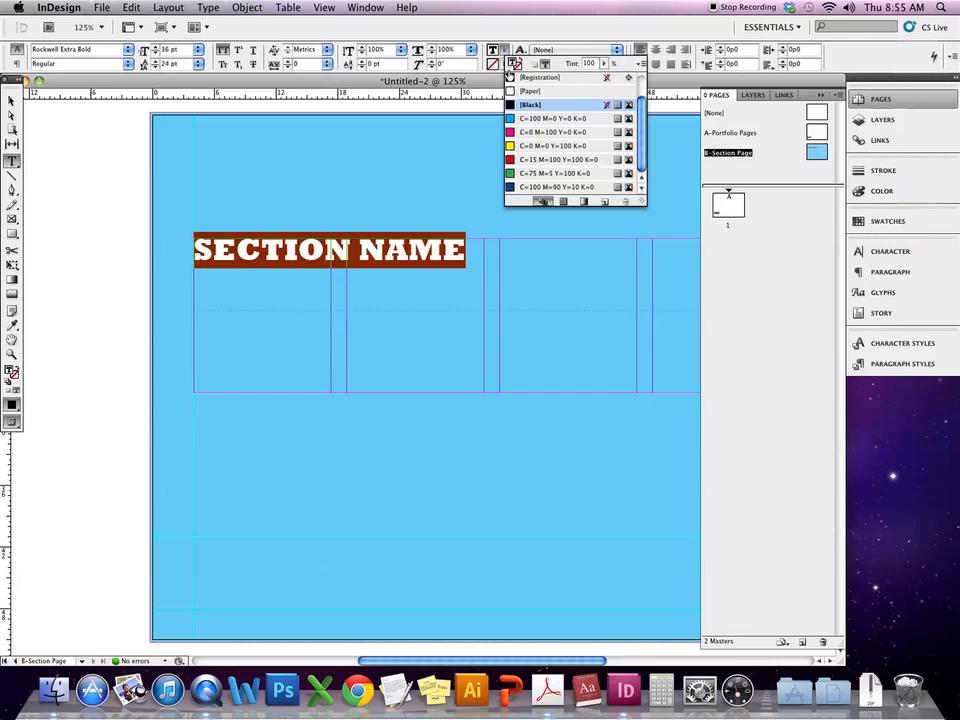
left_click(533, 95)
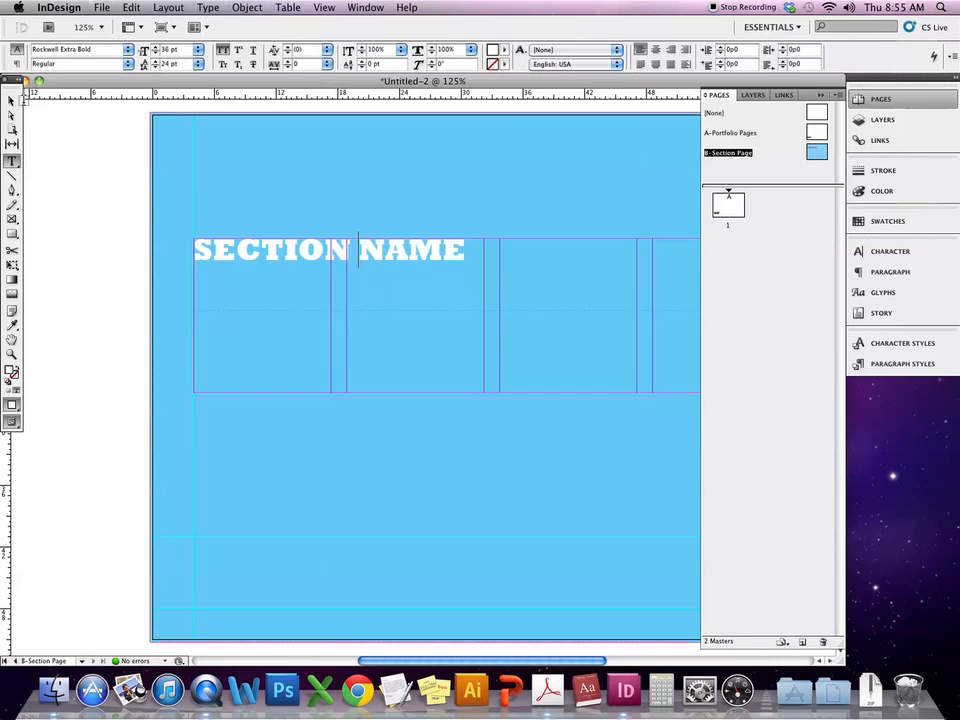
left_click(12, 101)
left_click(621, 163)
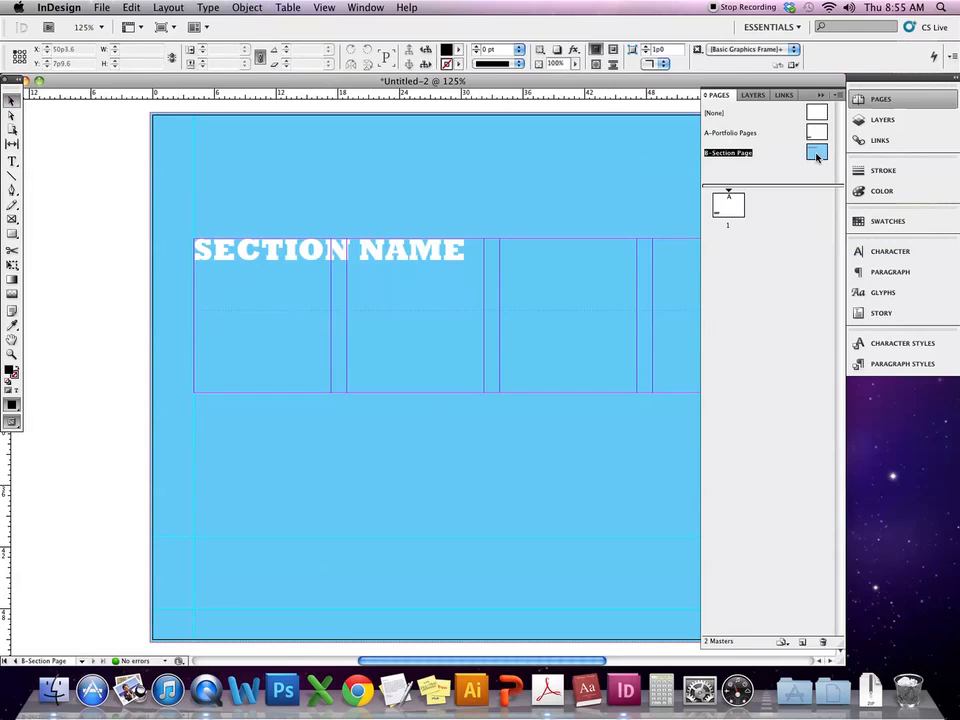
- On the A-Portfolio Pages master, colour the SECTION NAME line with the C=100 cyan swatch
double_click(817, 132)
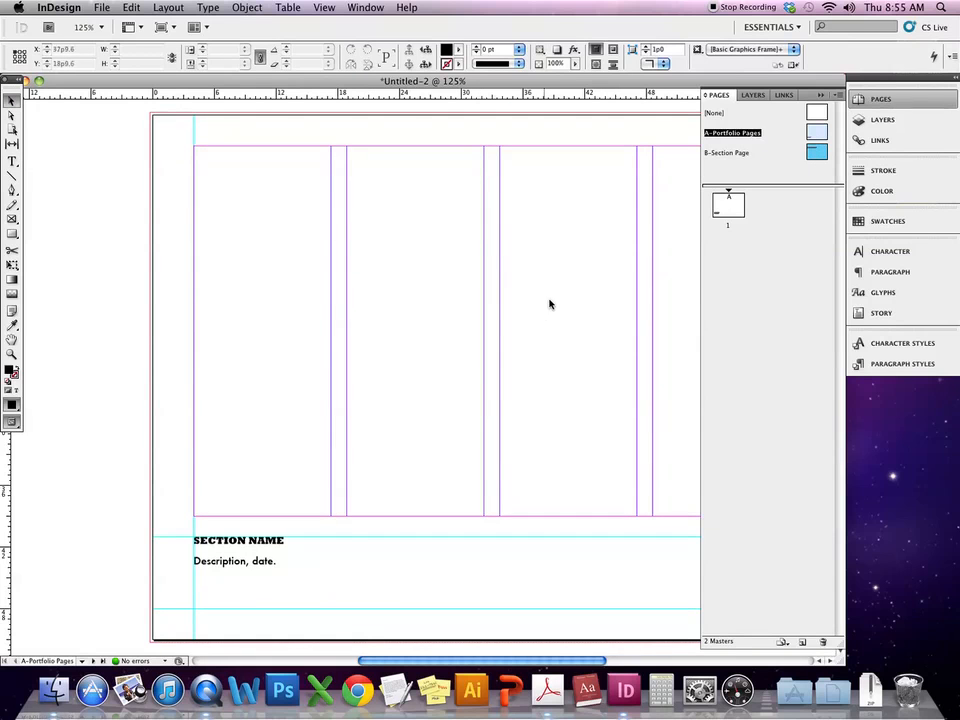
left_click(245, 537)
triple_click(245, 537)
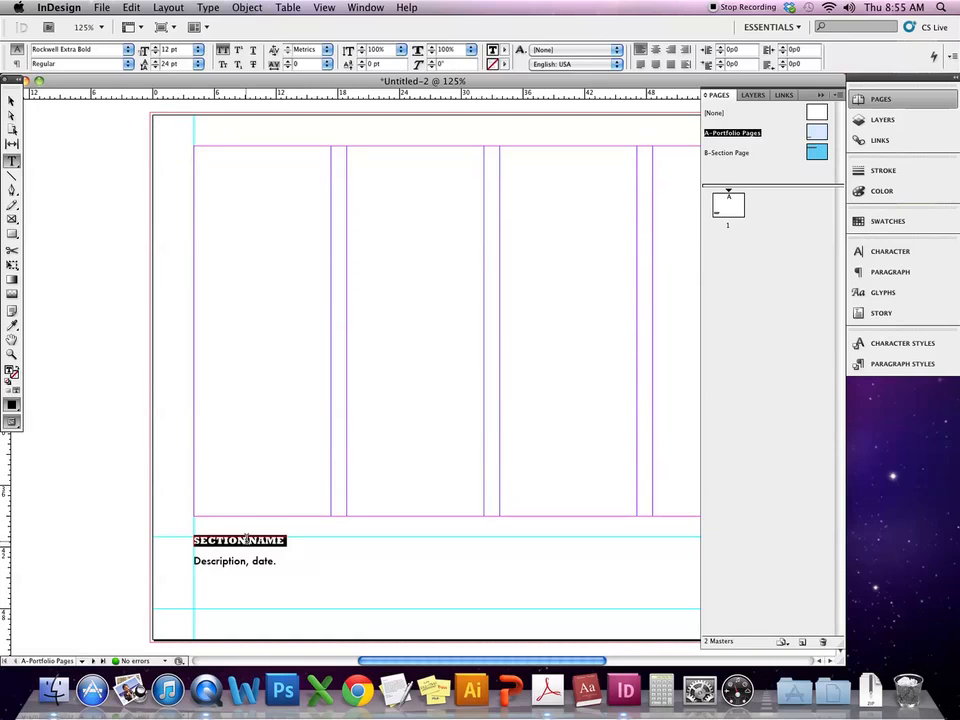
left_click(505, 48)
left_click(527, 118)
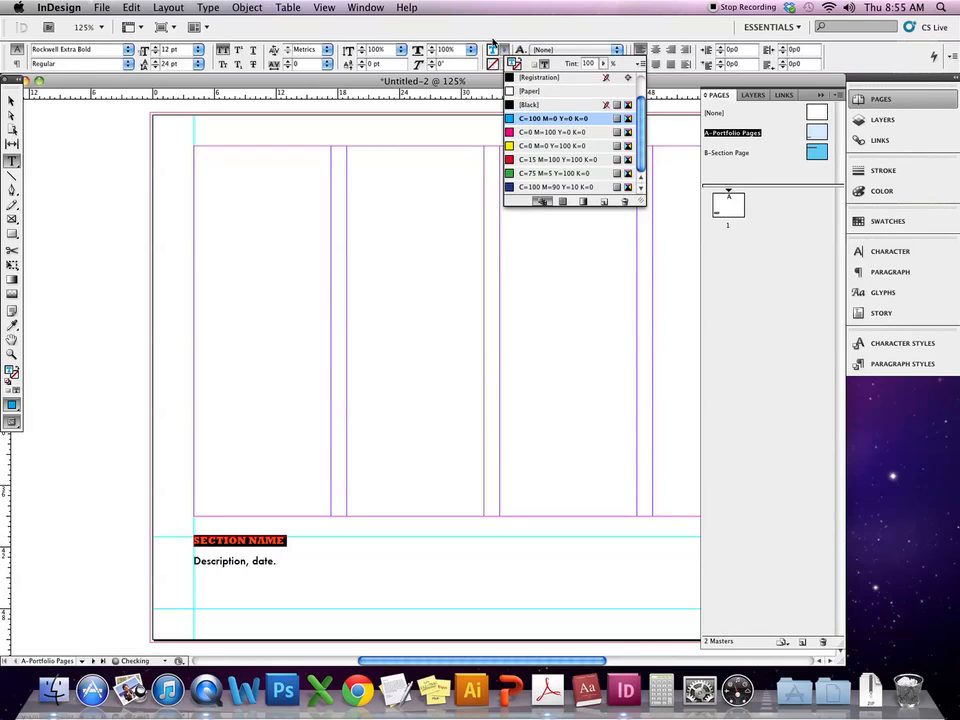
left_click(358, 498)
- Drag the caption frame's top edge down so it starts at 43p0, 5p0 tall
left_click(12, 100)
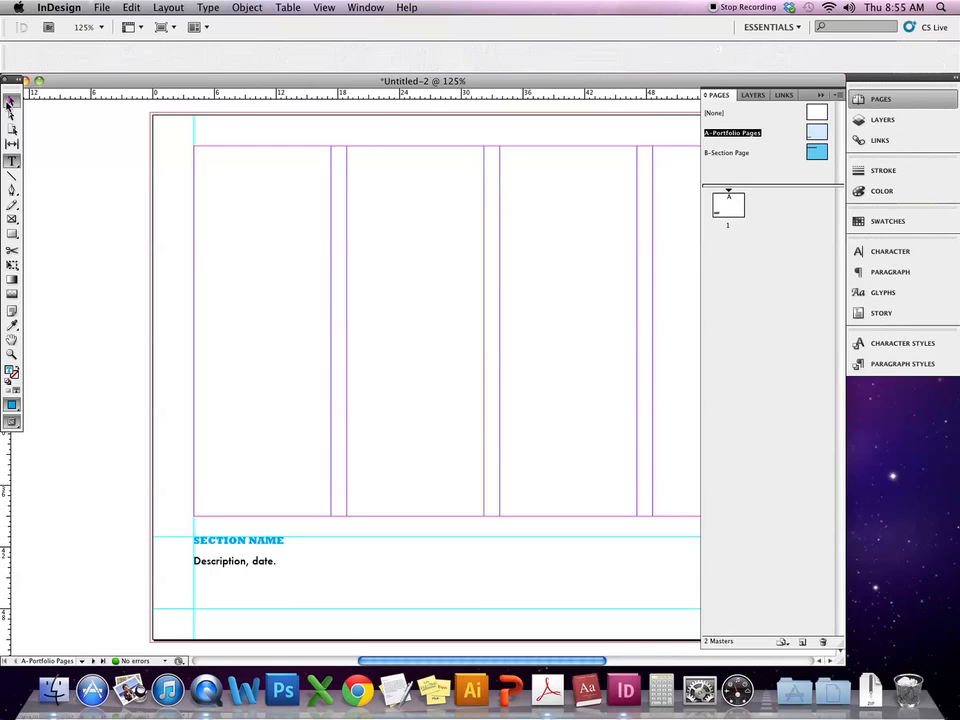
left_click(194, 543)
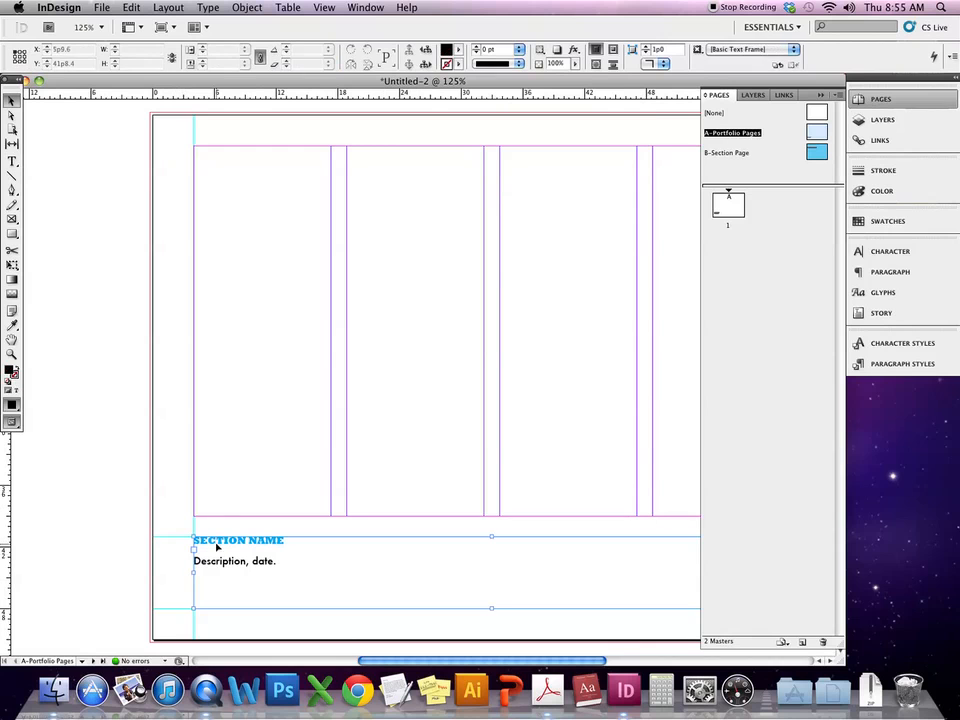
left_click_drag(492, 537, 492, 547)
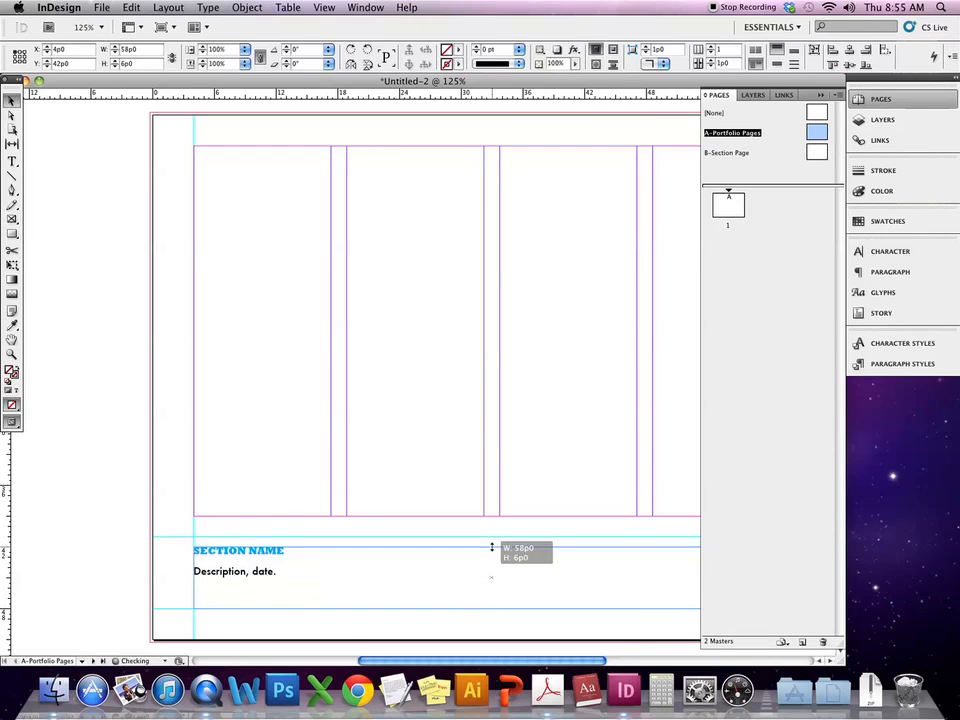
left_click_drag(492, 547, 491, 557)
left_click(386, 542)
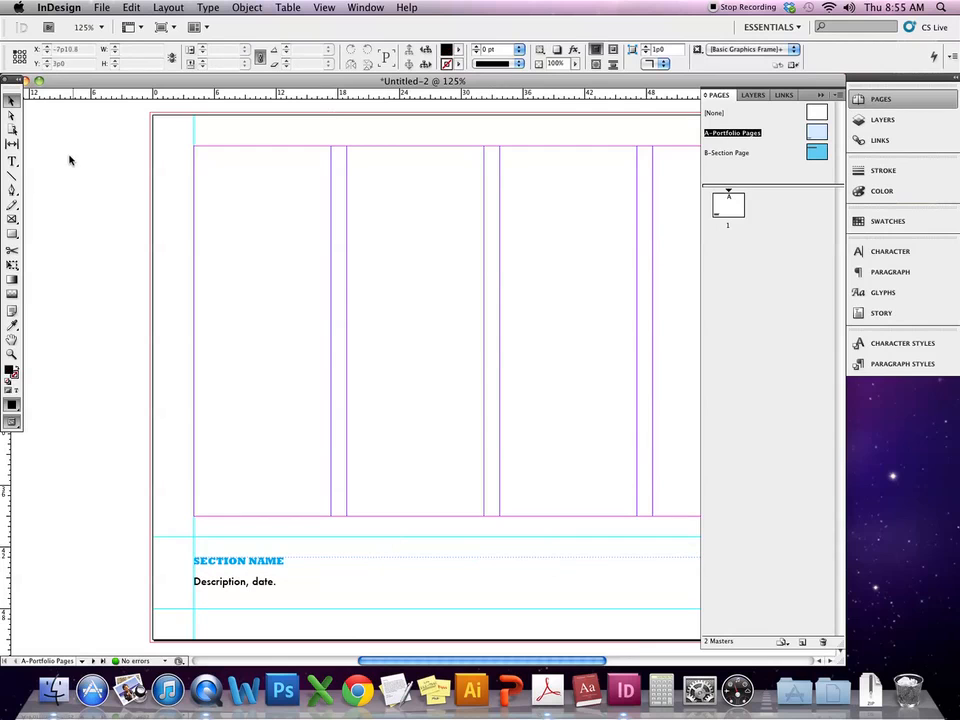
left_click(12, 176)
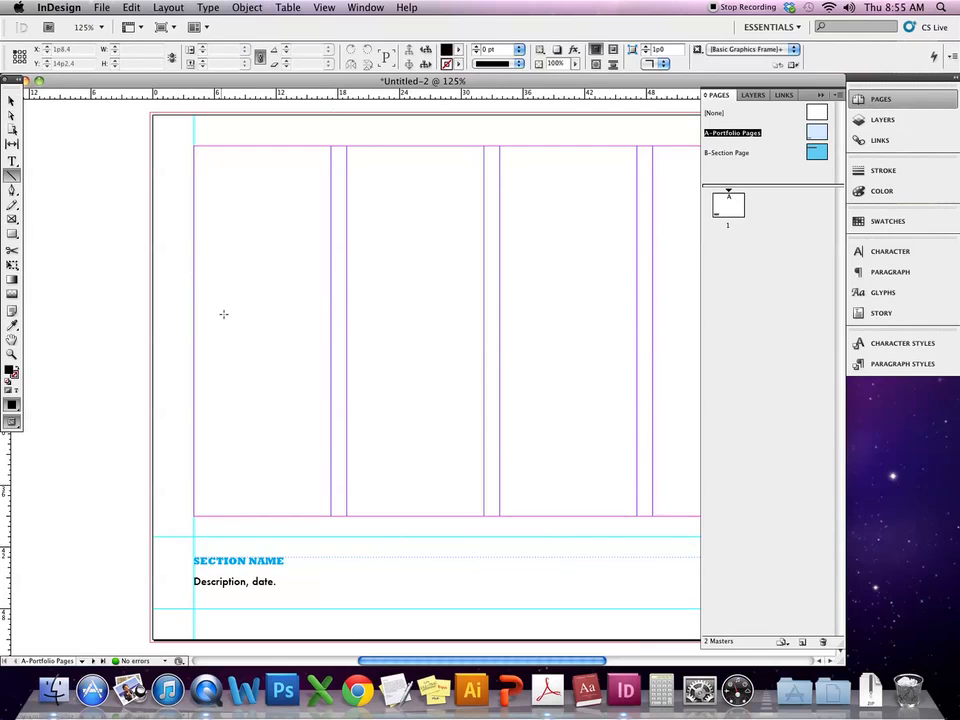
- Draw a horizontal line above the SECTION NAME caption with a cyan stroke
left_click(15, 369)
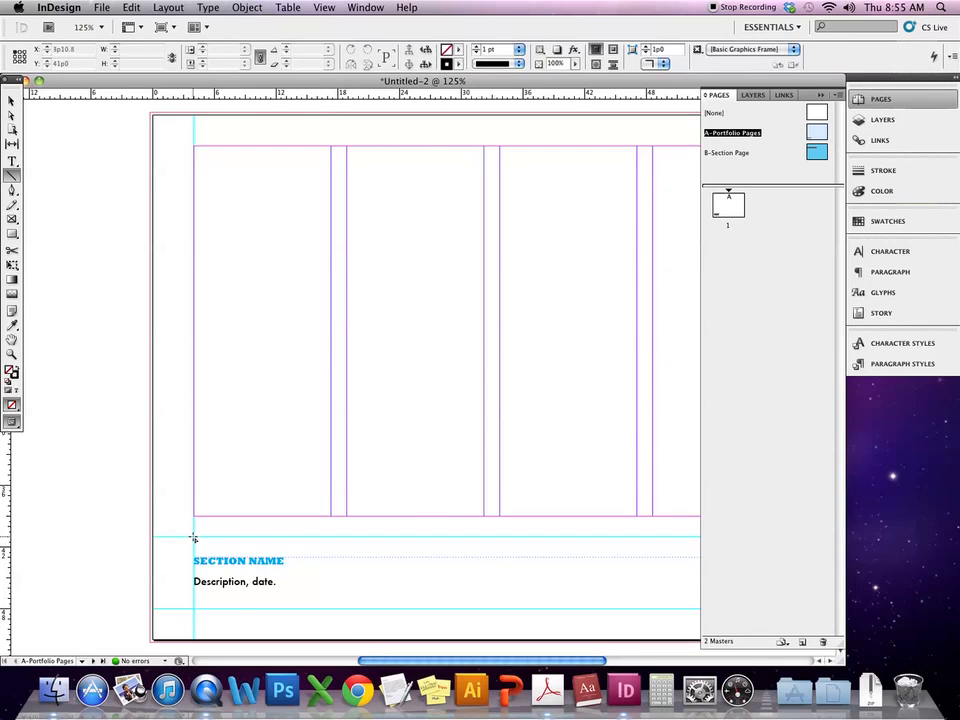
key("super+minus")
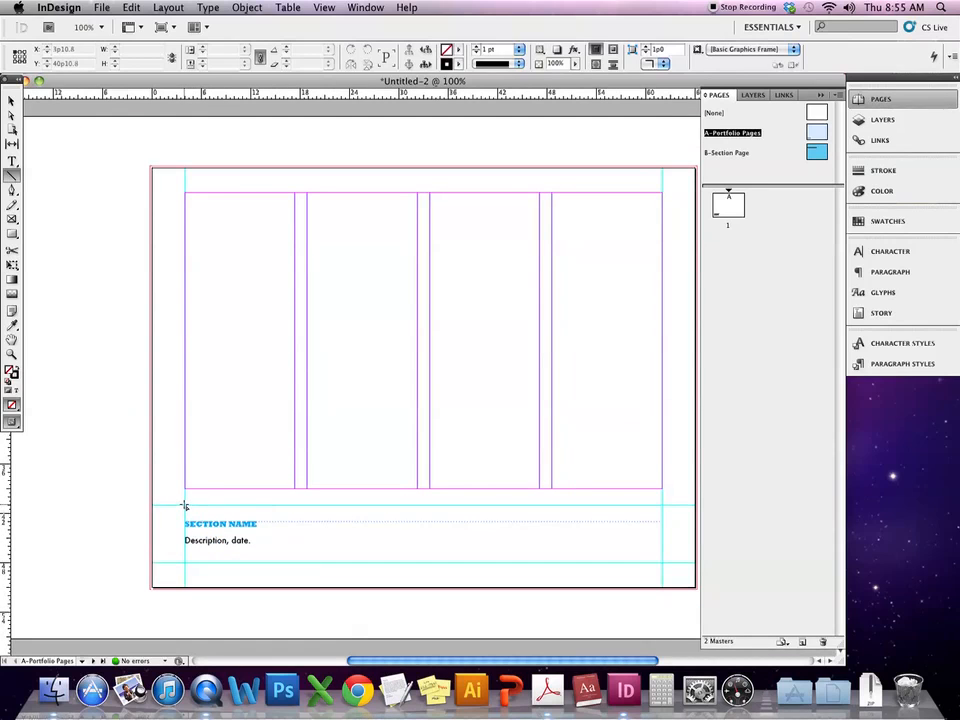
mouse_move(184, 506)
left_mouse_down()
mouse_move(377, 557)
mouse_move(655, 570)
left_mouse_up()
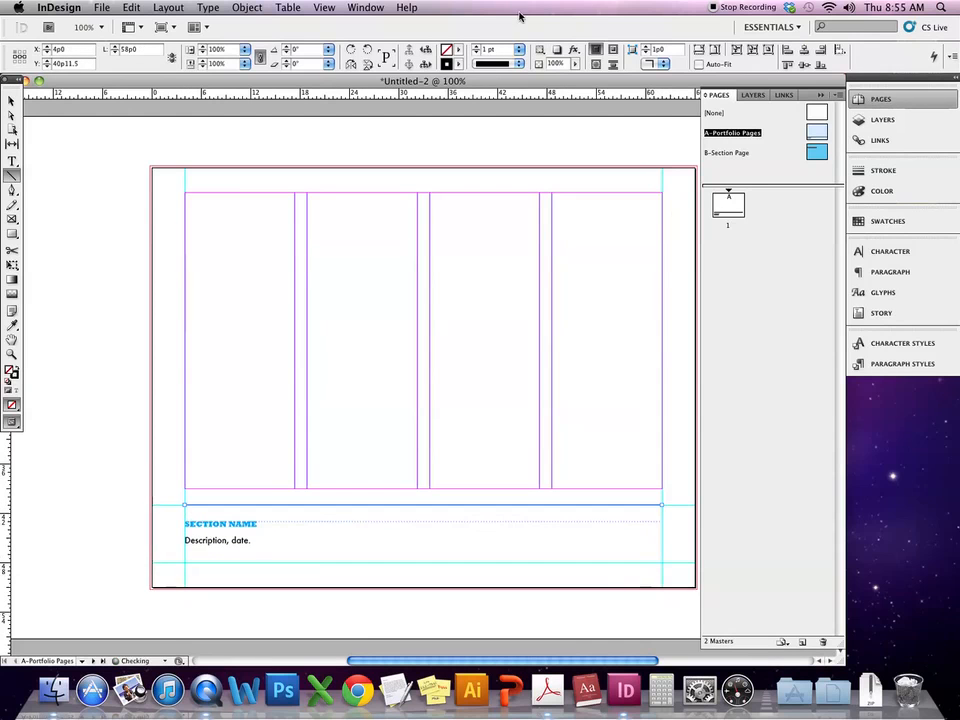
left_click(458, 65)
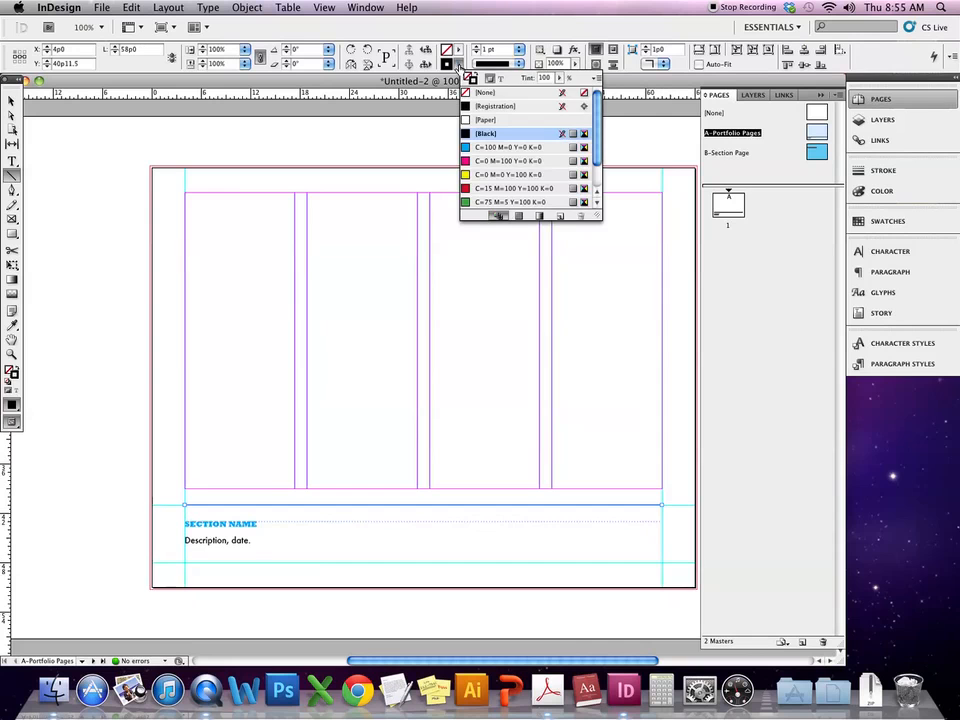
left_click(495, 148)
- Set the rule's stroke weight to 1 pt, checking it in Preview mode
left_click(519, 49)
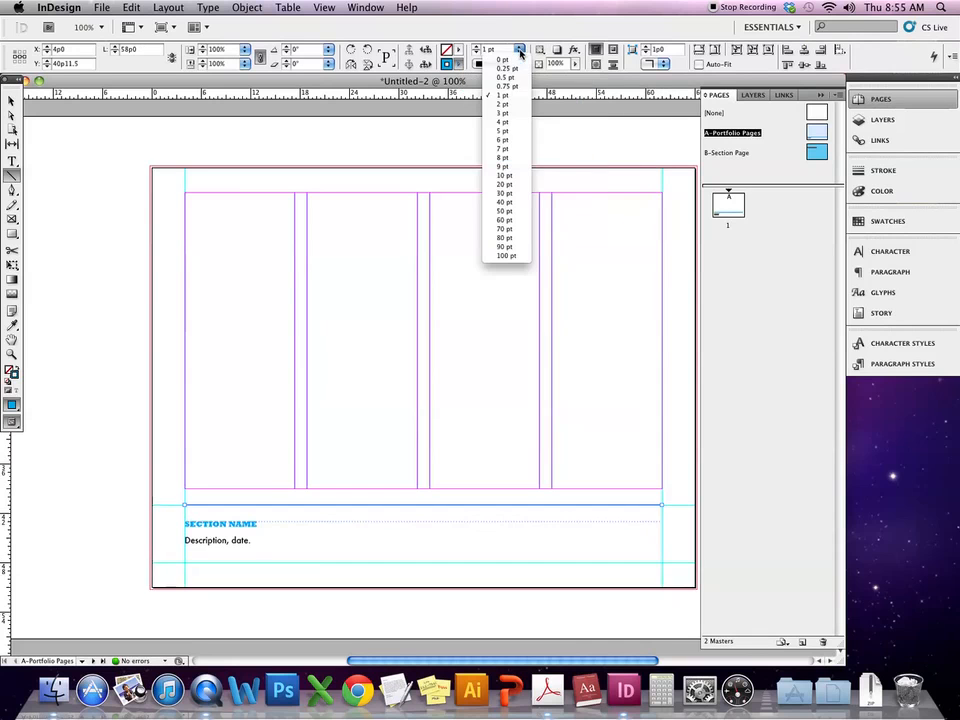
left_click(505, 66)
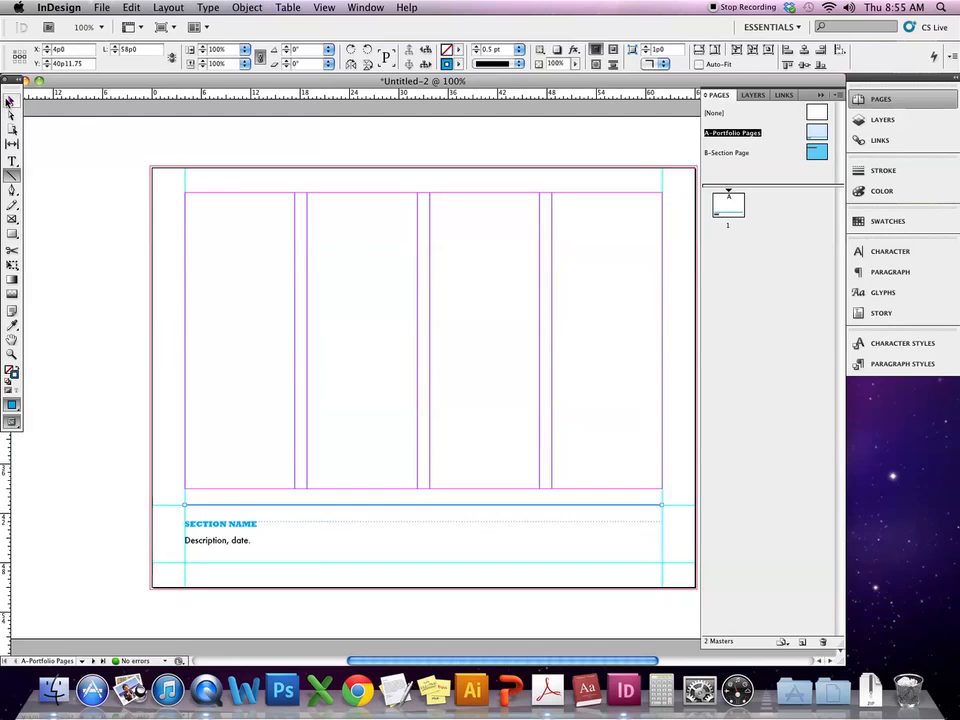
left_click(11, 101)
left_click(92, 274)
key("w")
key("w")
left_click(186, 503)
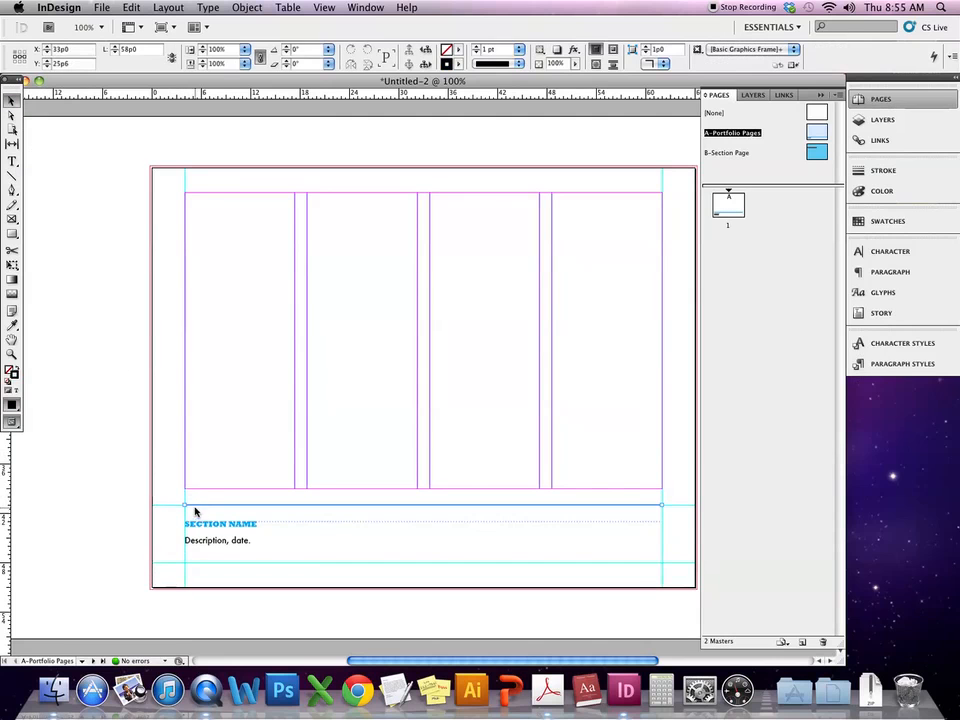
left_click(519, 48)
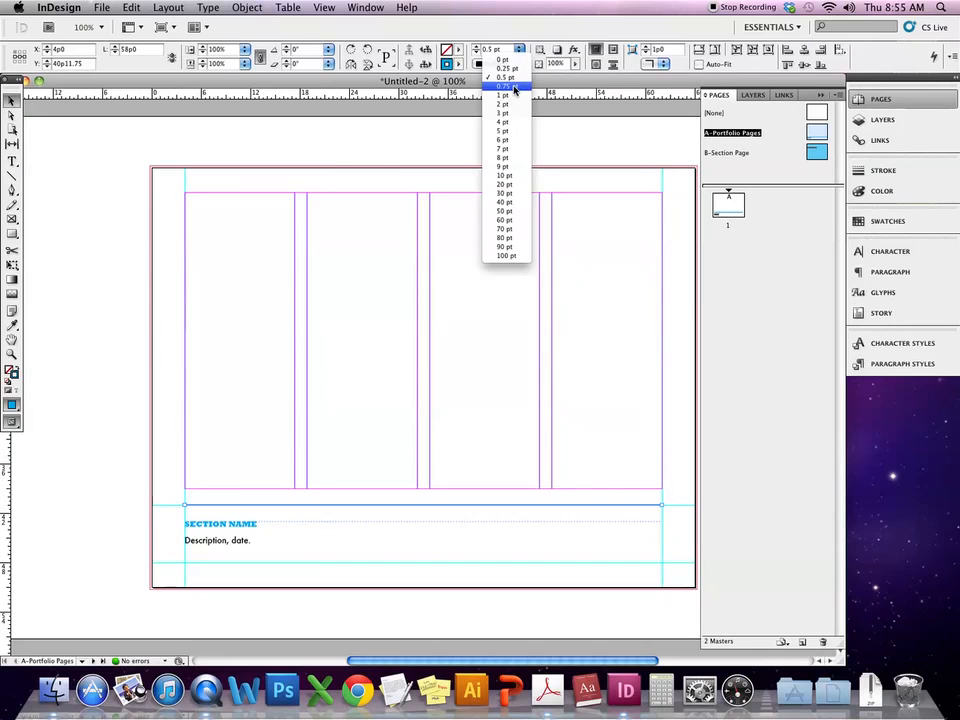
left_click(500, 98)
left_click(126, 324)
key("w")
key("w")
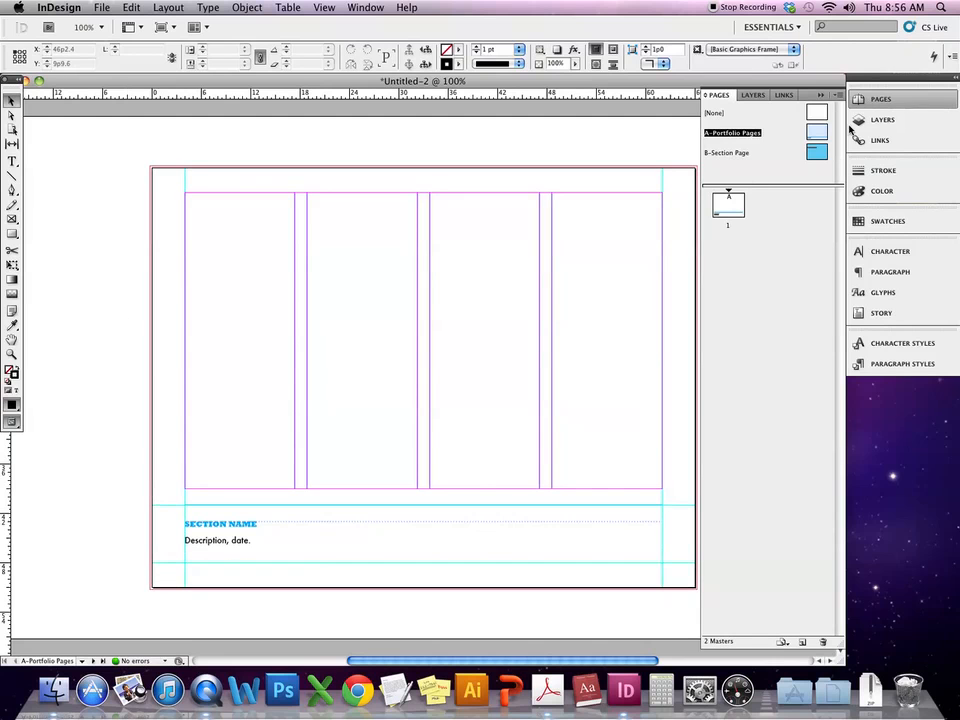
- Open the B-Section Page master and hide frame edges via View > Extras
double_click(817, 153)
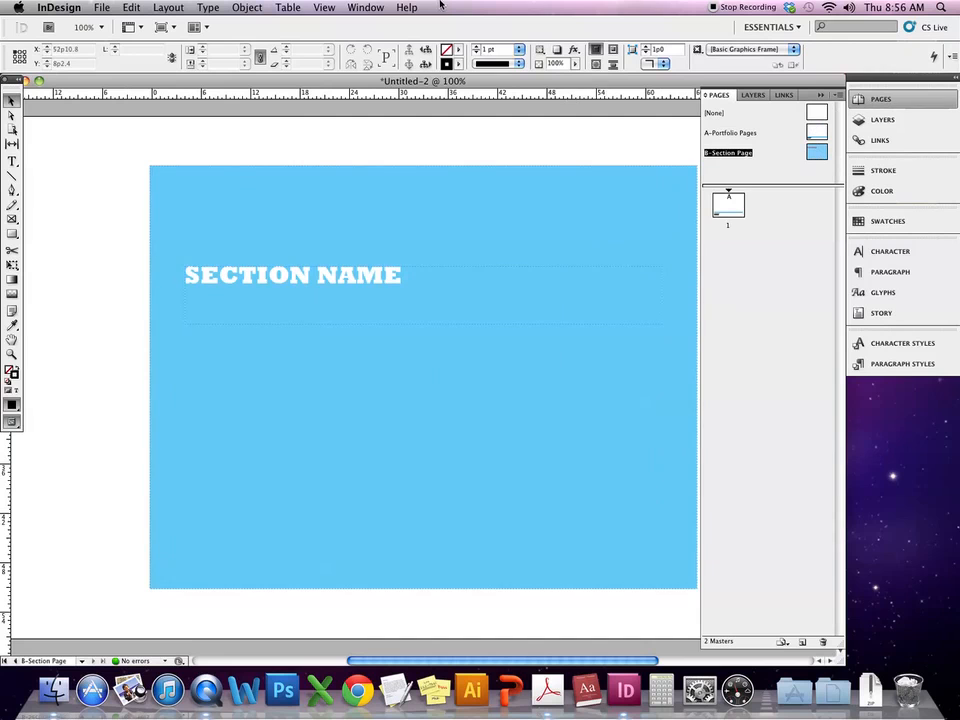
left_click(324, 7)
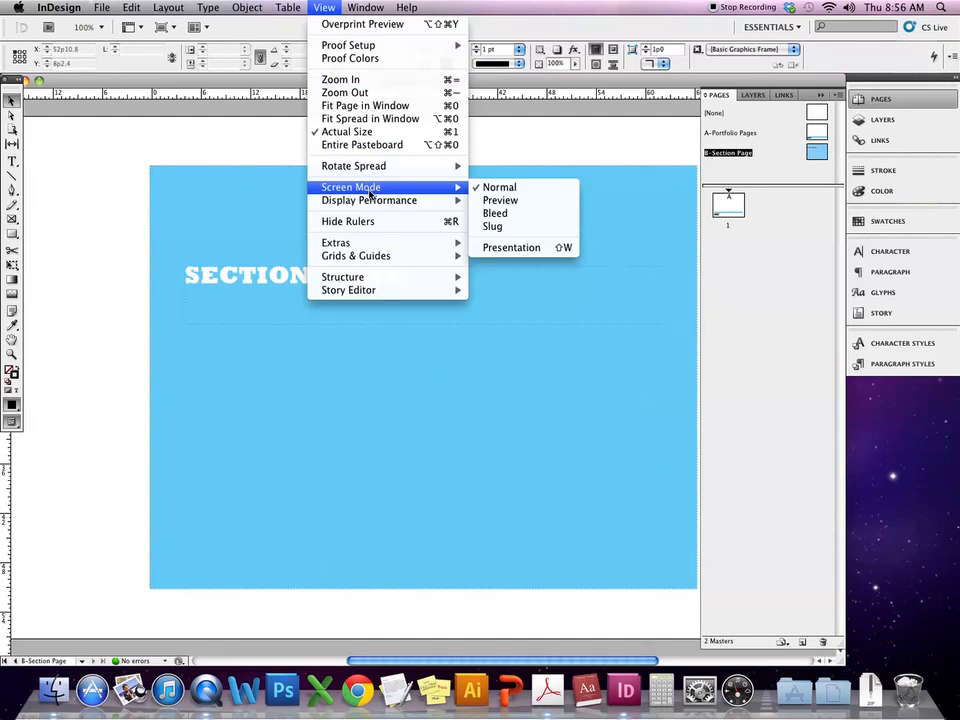
mouse_move(368, 201)
mouse_move(450, 243)
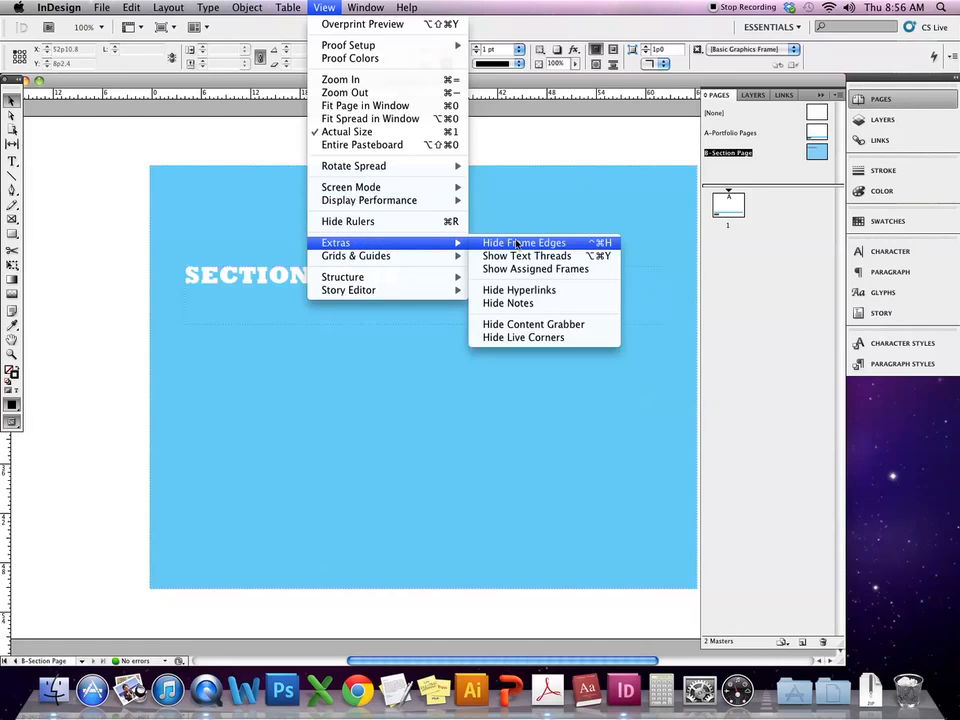
left_click(516, 244)
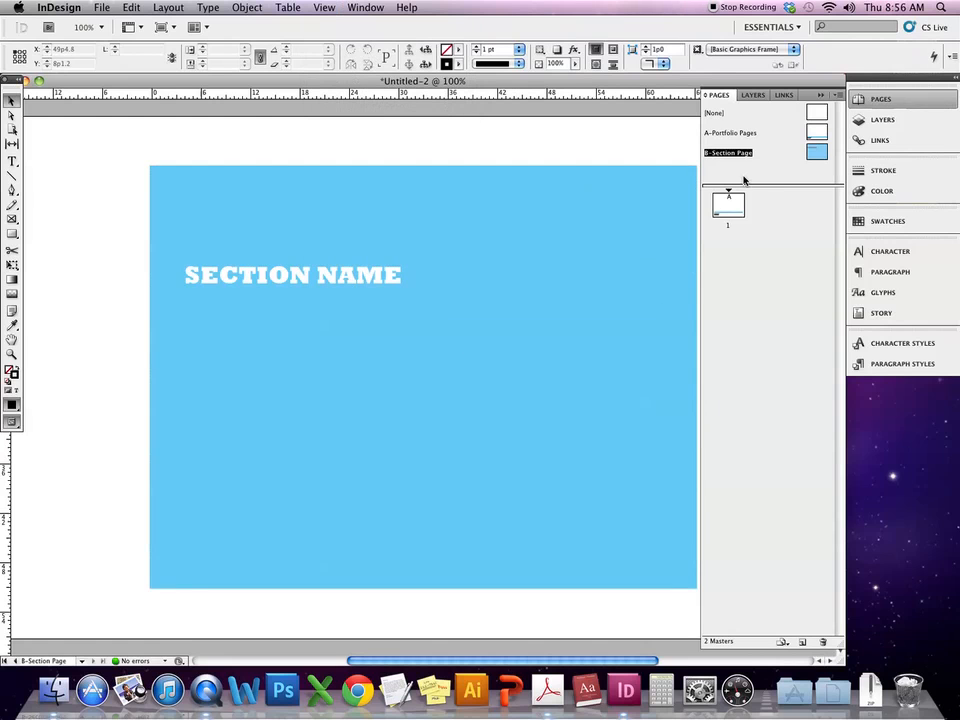
double_click(820, 133)
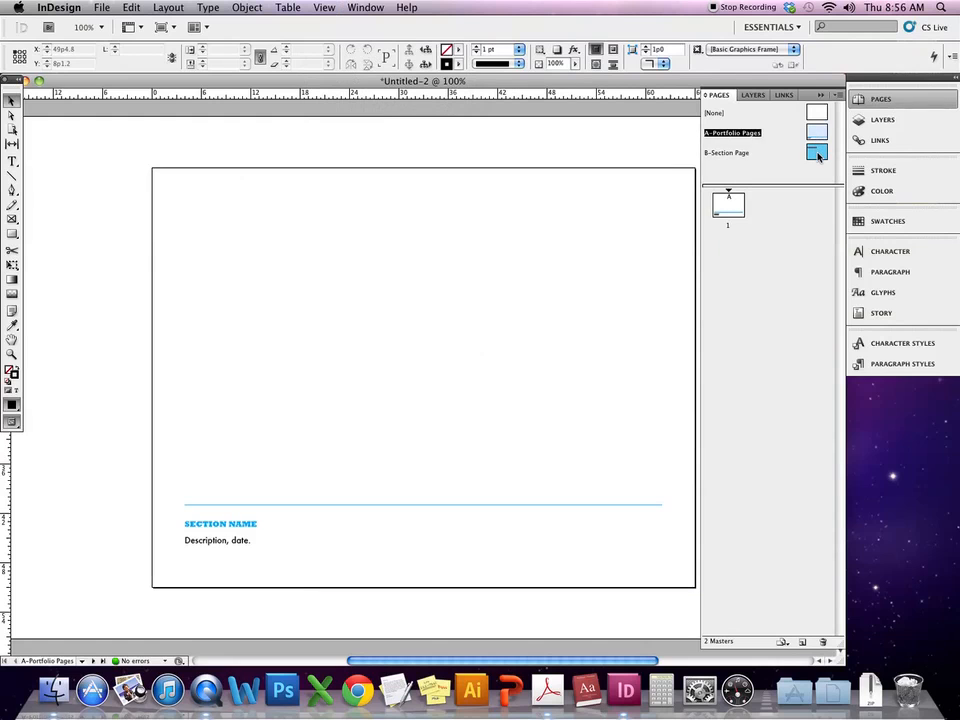
double_click(817, 153)
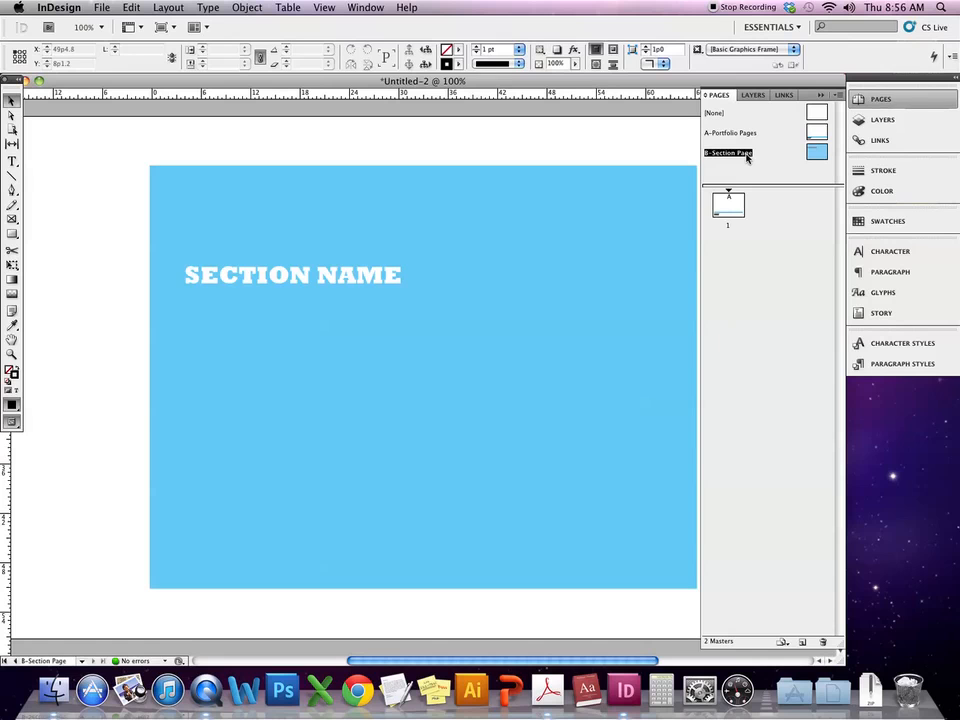
left_click(840, 96)
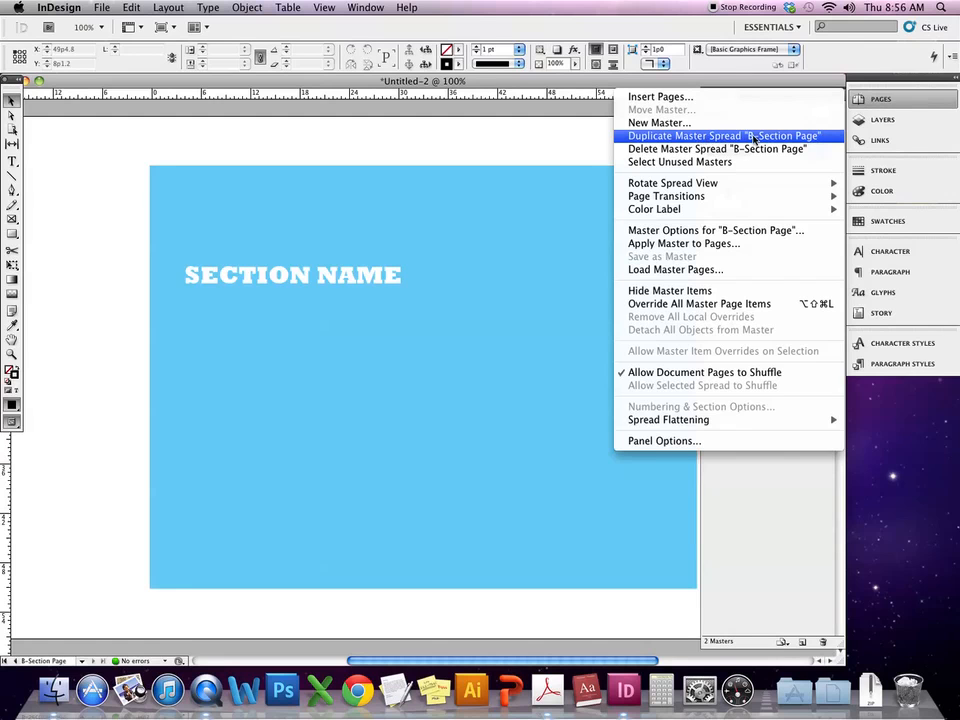
- Duplicate the B-Section Page master spread to create a new C master
left_click(712, 136)
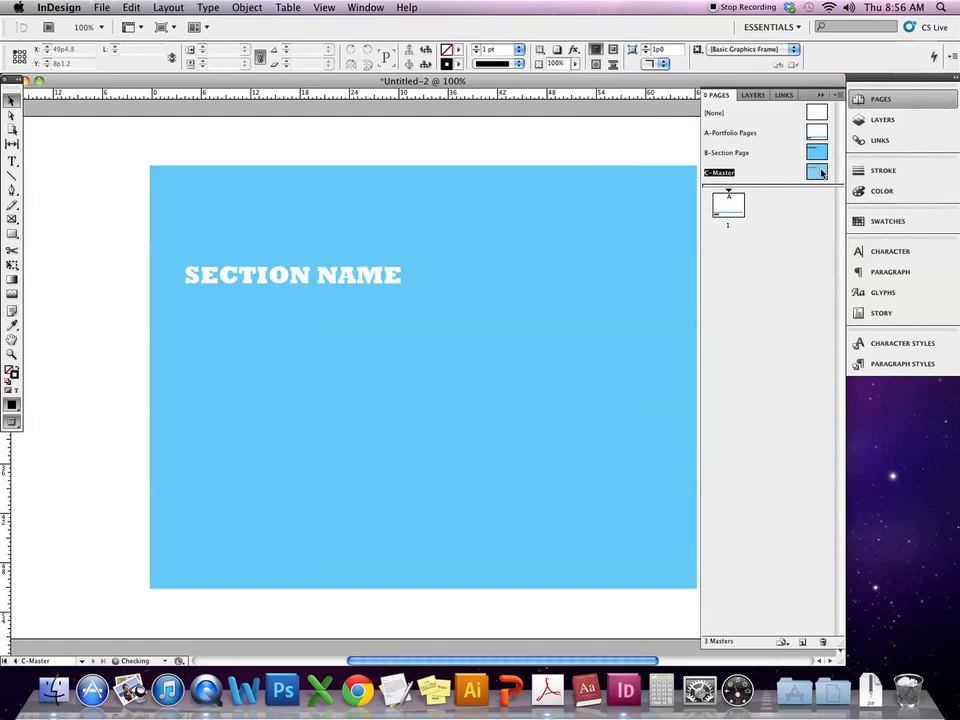
left_click(821, 94)
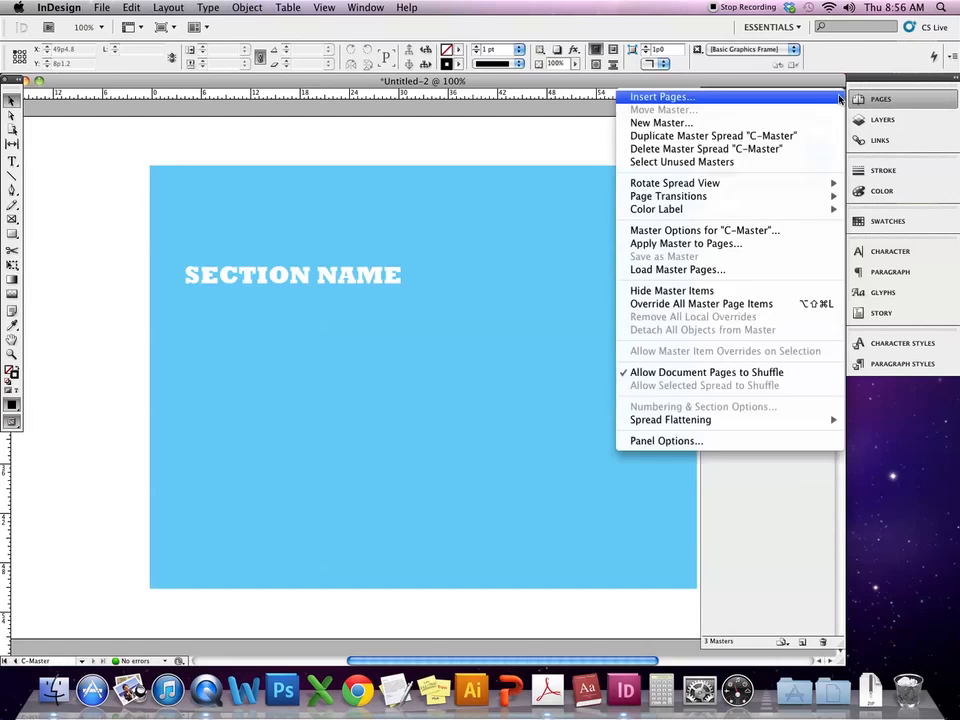
left_click(736, 495)
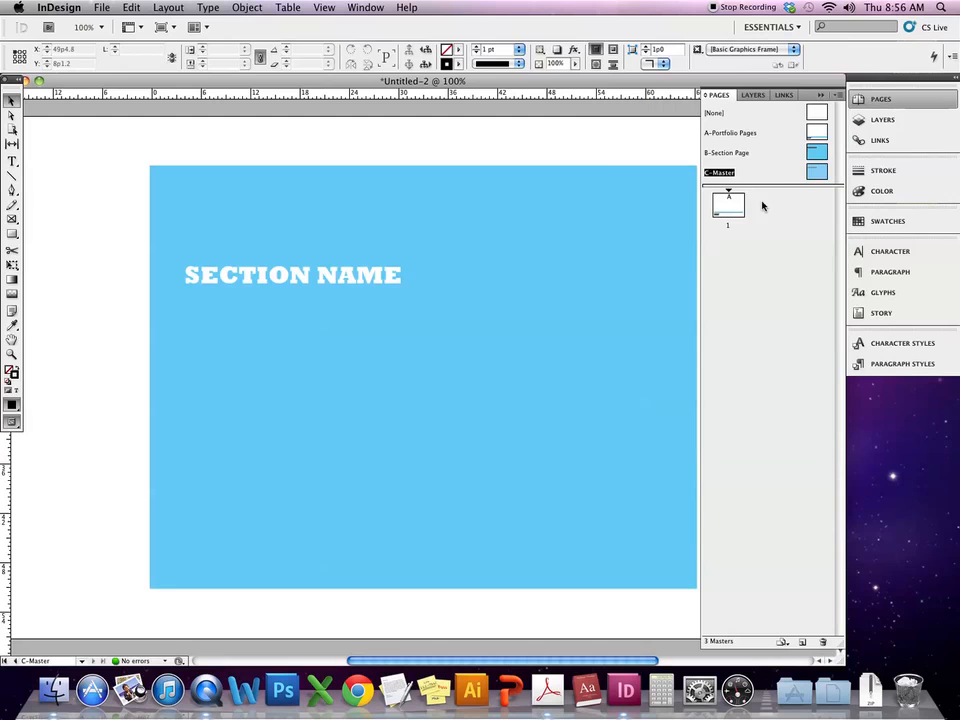
- Rename the new master to 'Cover Page' in Master Options
left_click(717, 175, "alt")
left_click(508, 270)
double_click(500, 268)
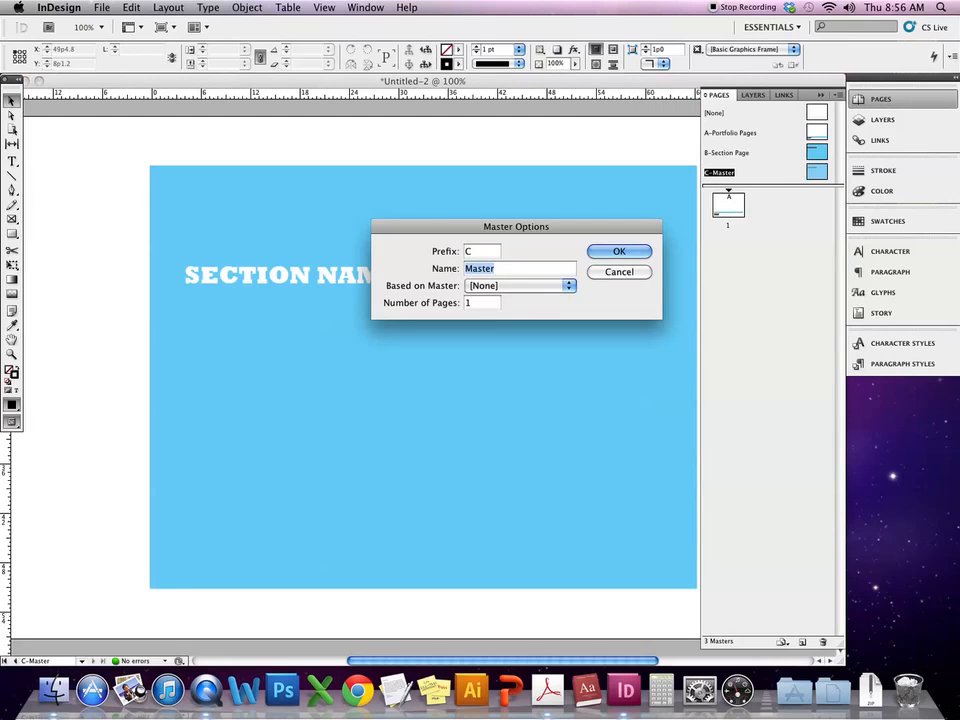
type("Cover Page")
key("Return")
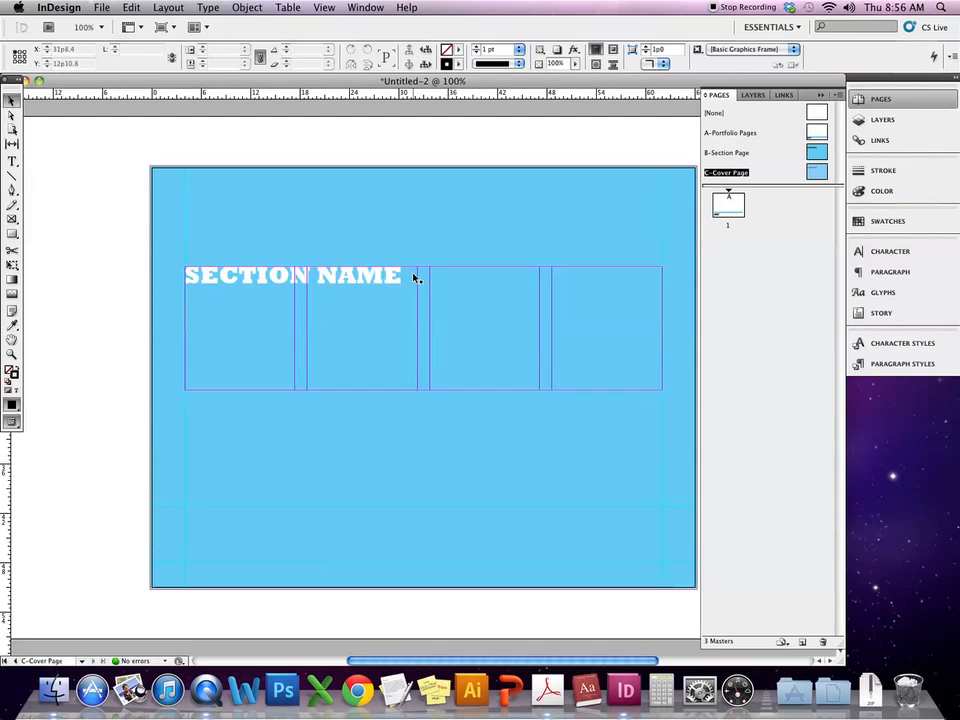
- Enlarge the SECTION NAME text frame downward and add an empty line above SECTION NAME
left_click(386, 275)
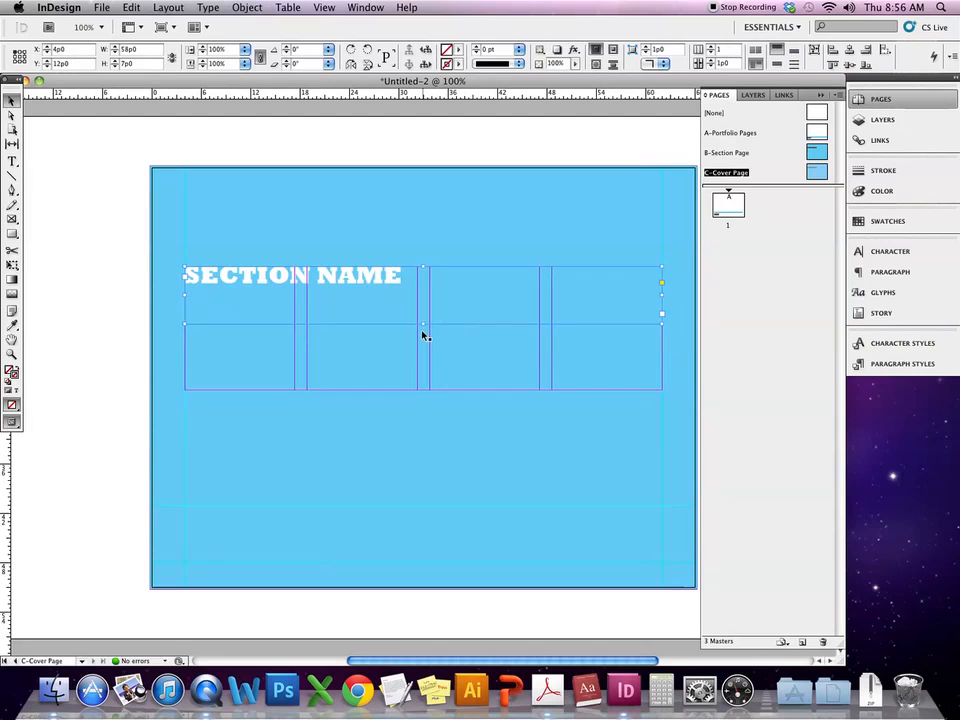
left_click_drag(422, 325, 423, 391)
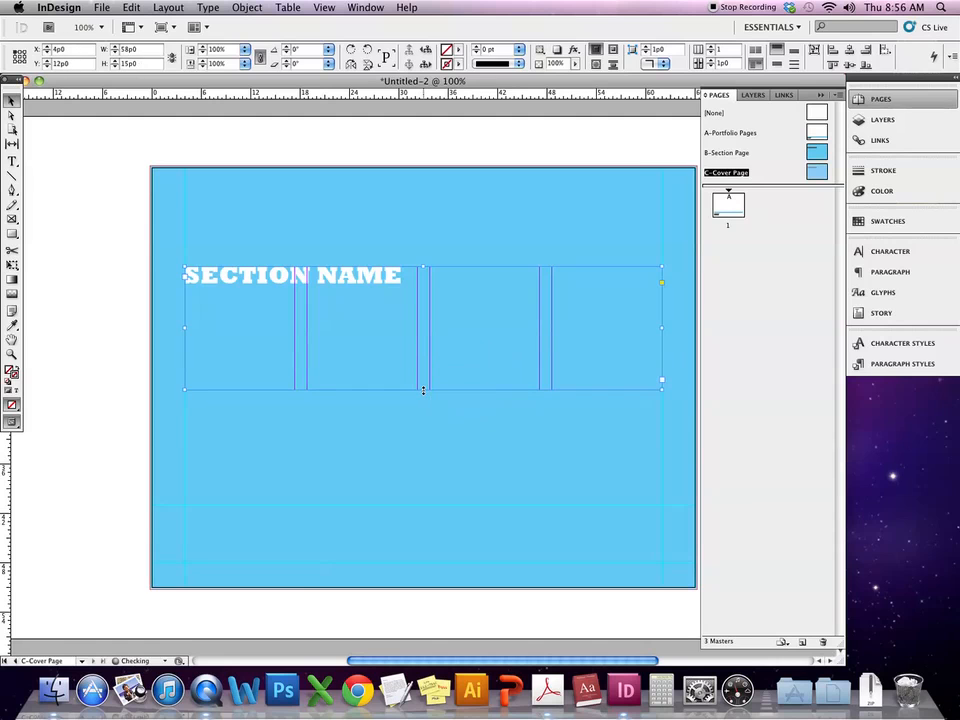
triple_click(369, 279)
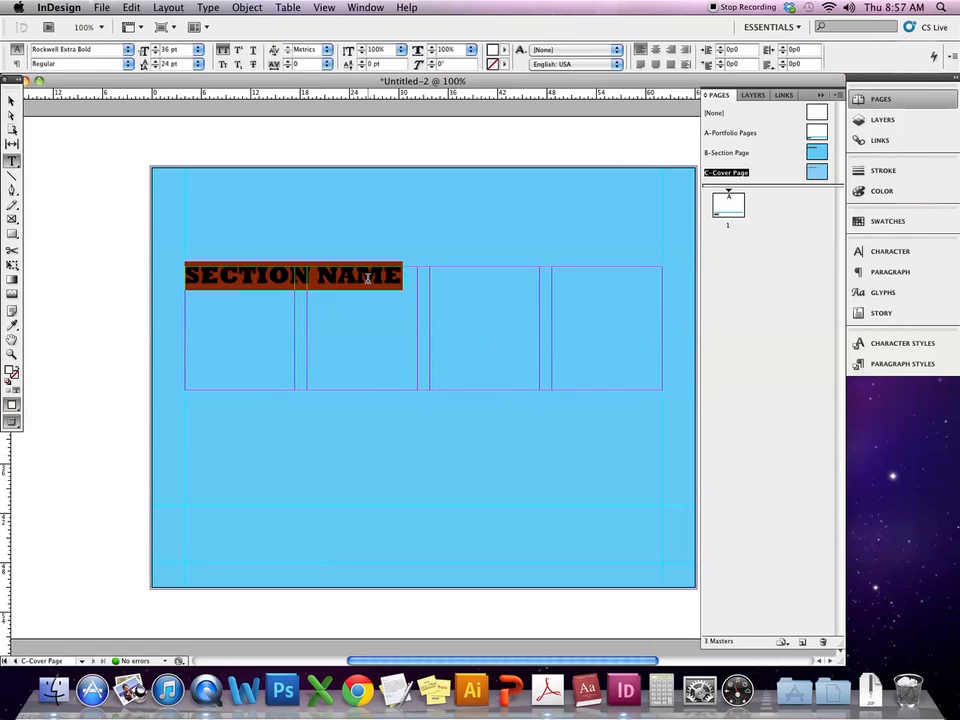
left_click(187, 276)
key("Return")
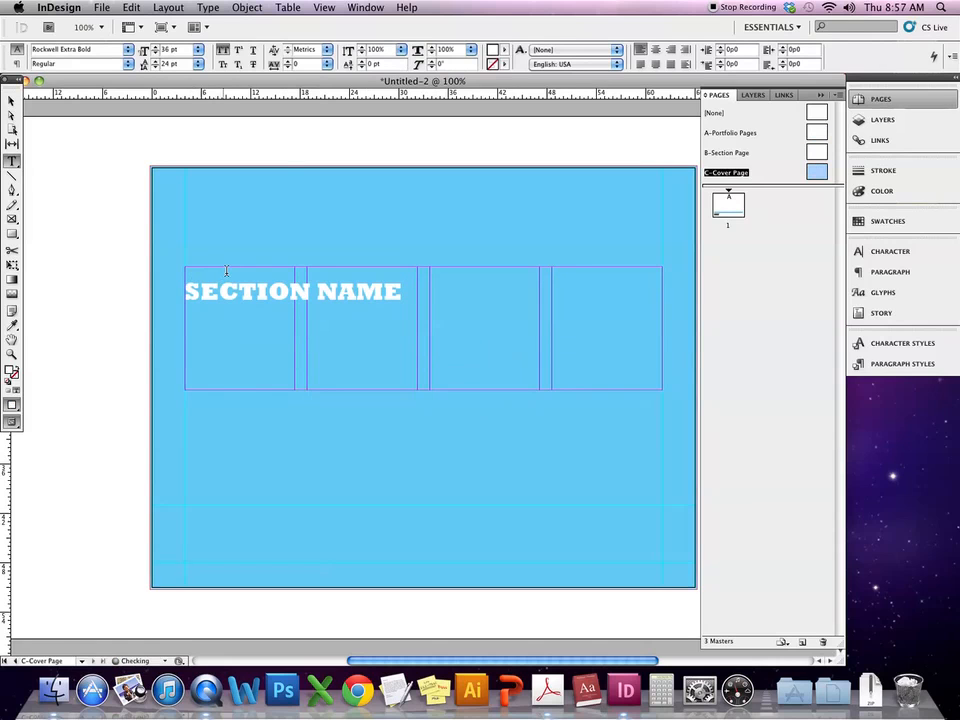
- Set the typeface to Futura and type the designer's name on the new top line
left_click(103, 48)
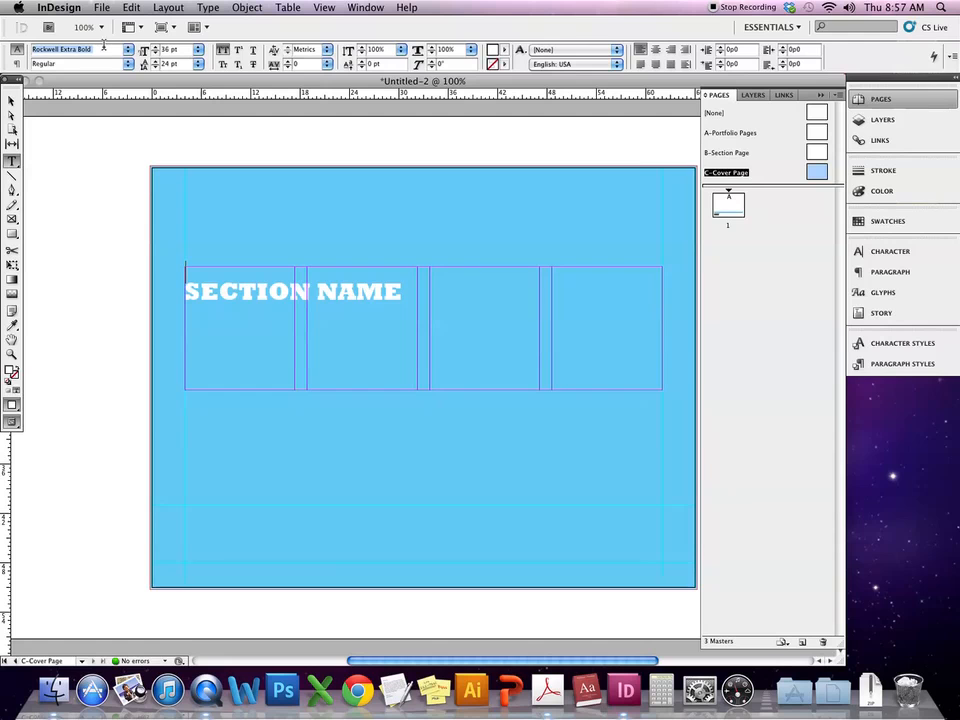
type("Futura")
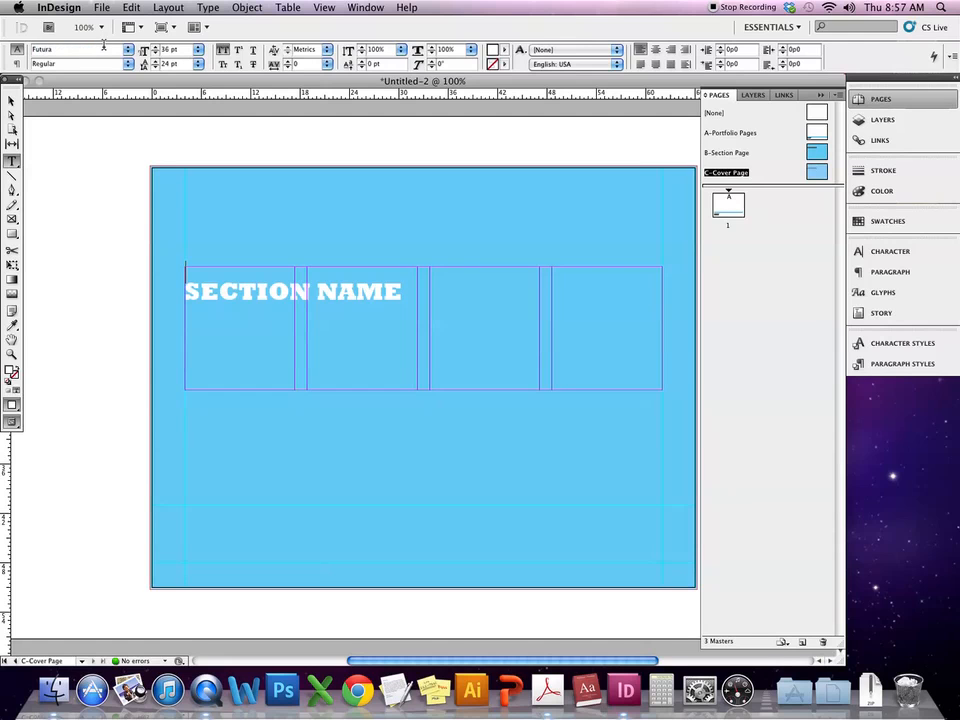
key("Return")
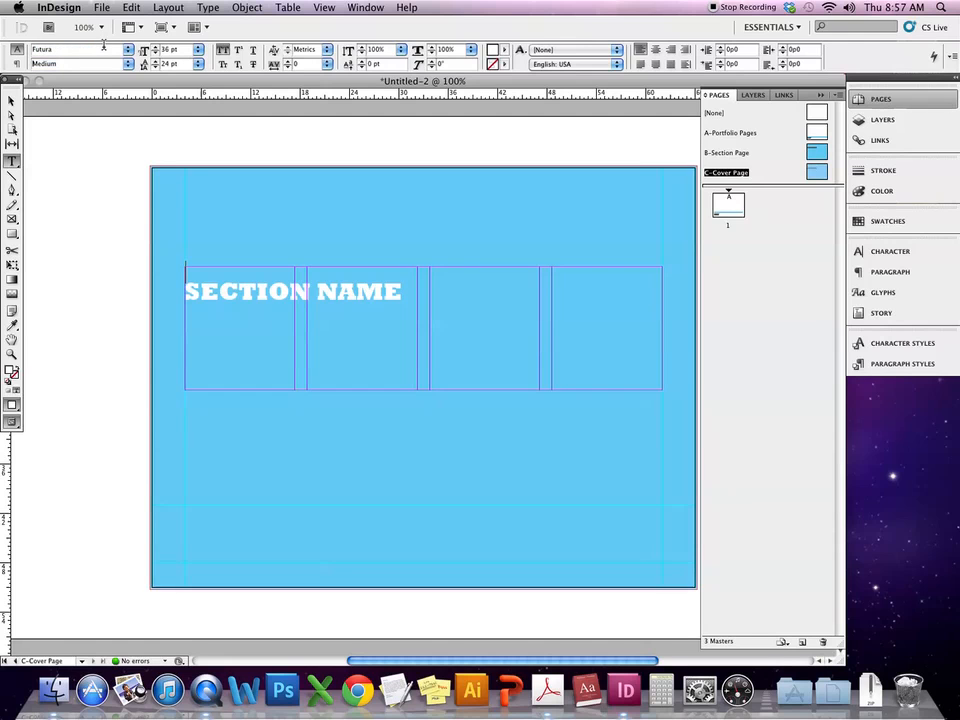
left_click(207, 273)
type("SH")
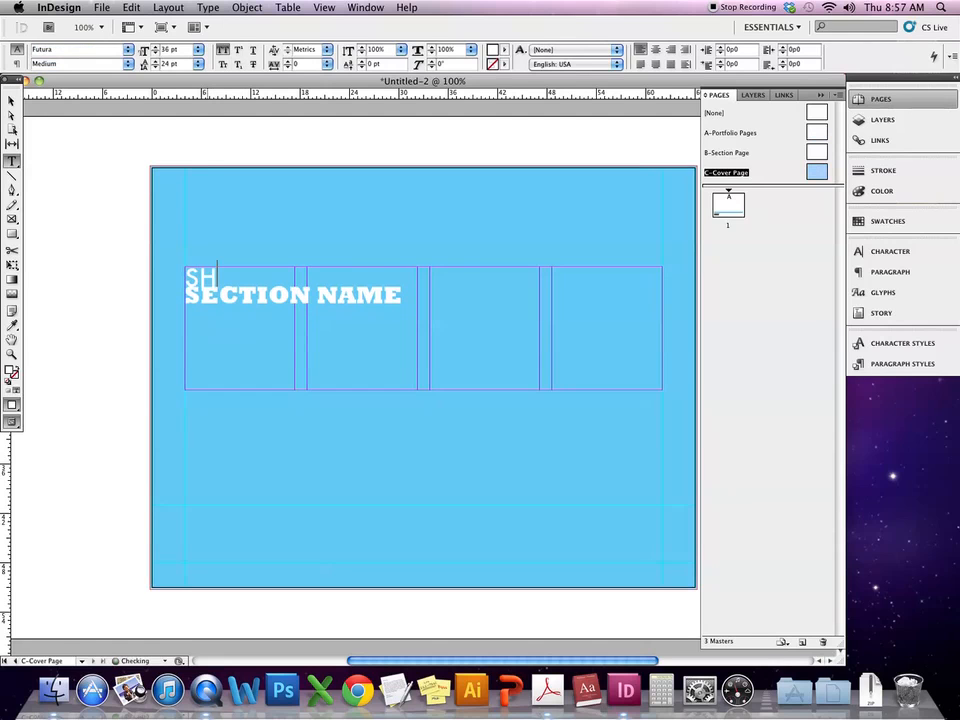
key("BackSpace")
key("BackSpace")
type("ASHLEY")
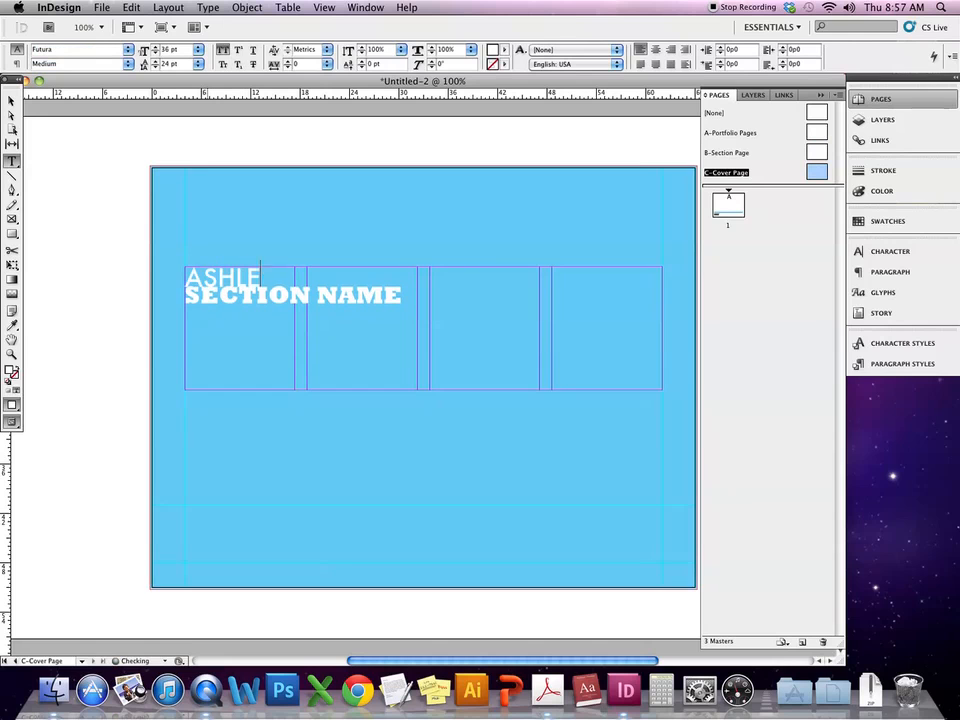
type("DOUGHTY")
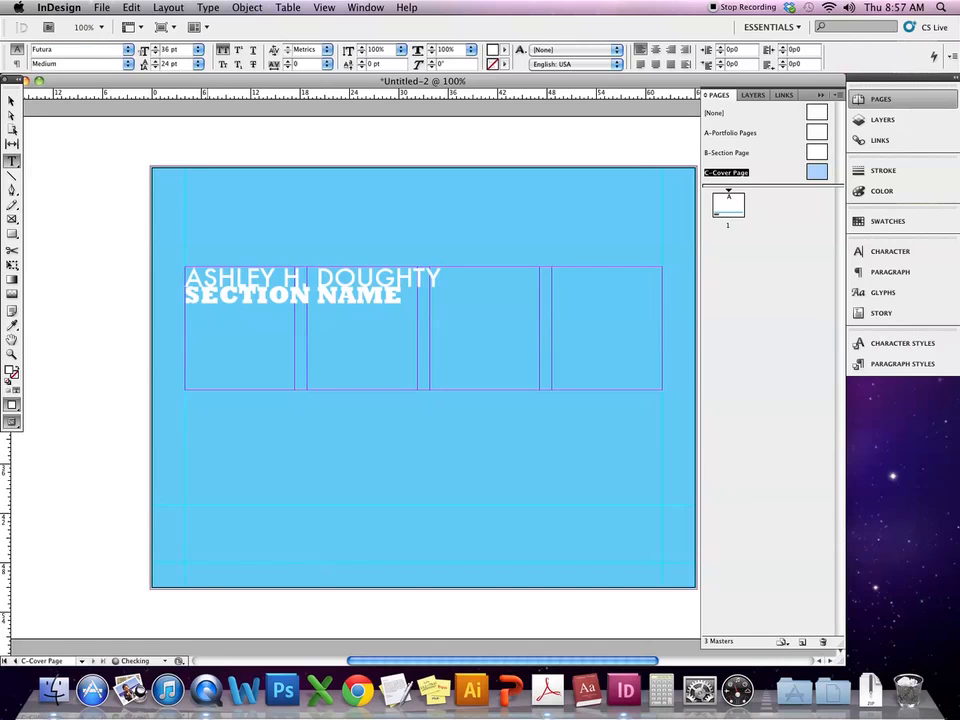
- Select both lines and raise the leading to 44 pt
triple_click(236, 281)
key("super+a")
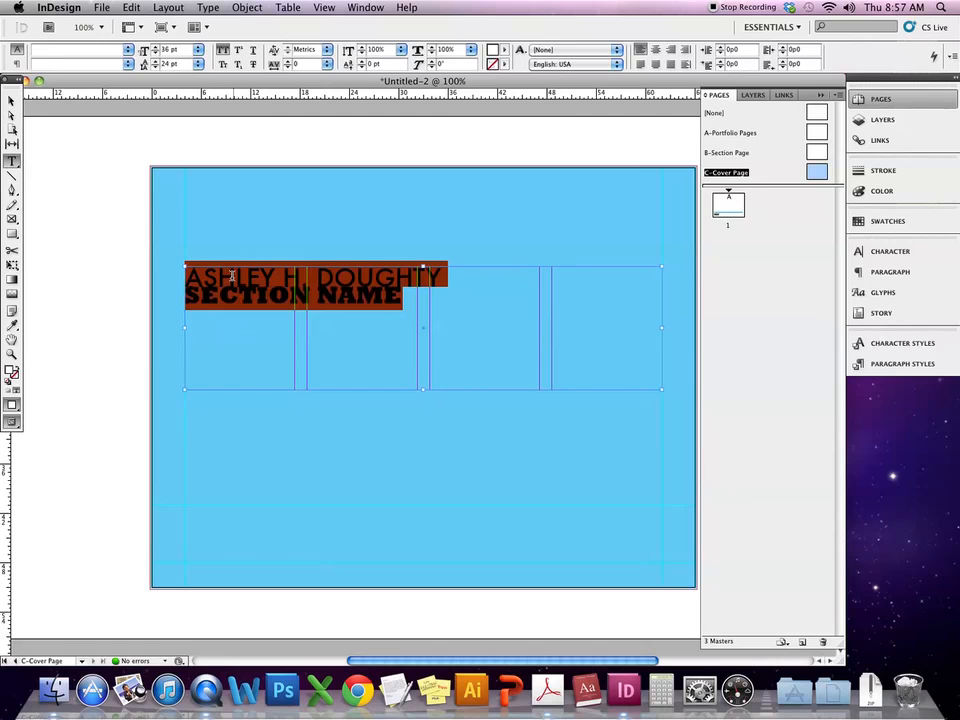
left_click(156, 62)
left_click(156, 62)
left_click(156, 62)
left_click(156, 62)
left_click(156, 62)
left_click(156, 62)
left_click(156, 62)
left_click(156, 62)
left_click(156, 62)
left_click(156, 62)
left_click(156, 62)
left_click(156, 62)
left_click(156, 62)
left_click(156, 62)
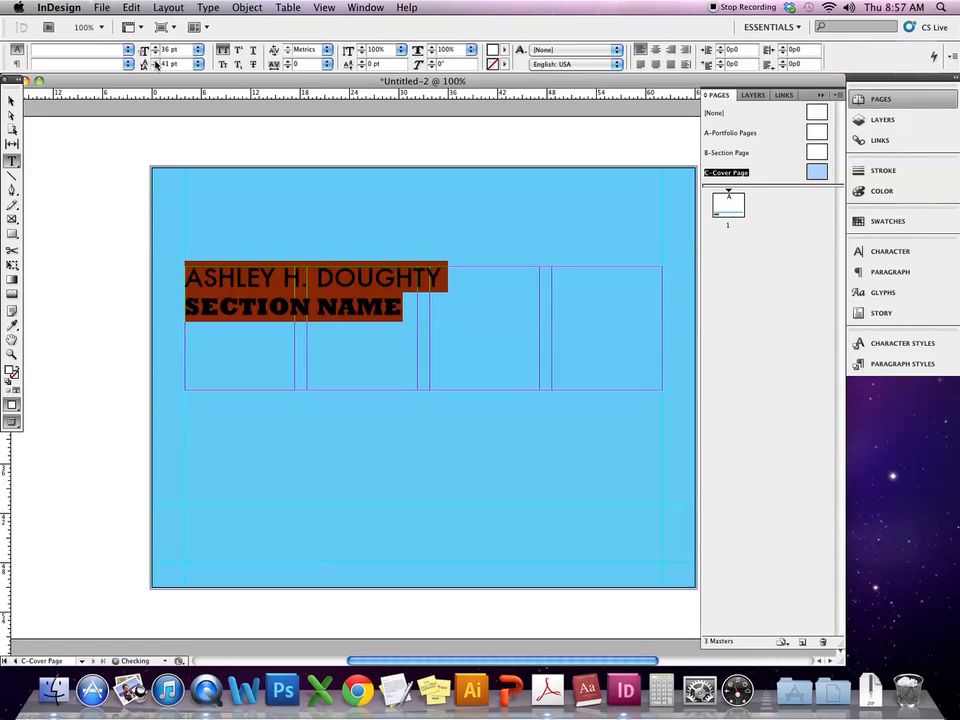
left_click(156, 62)
left_click(156, 62)
left_click(156, 62)
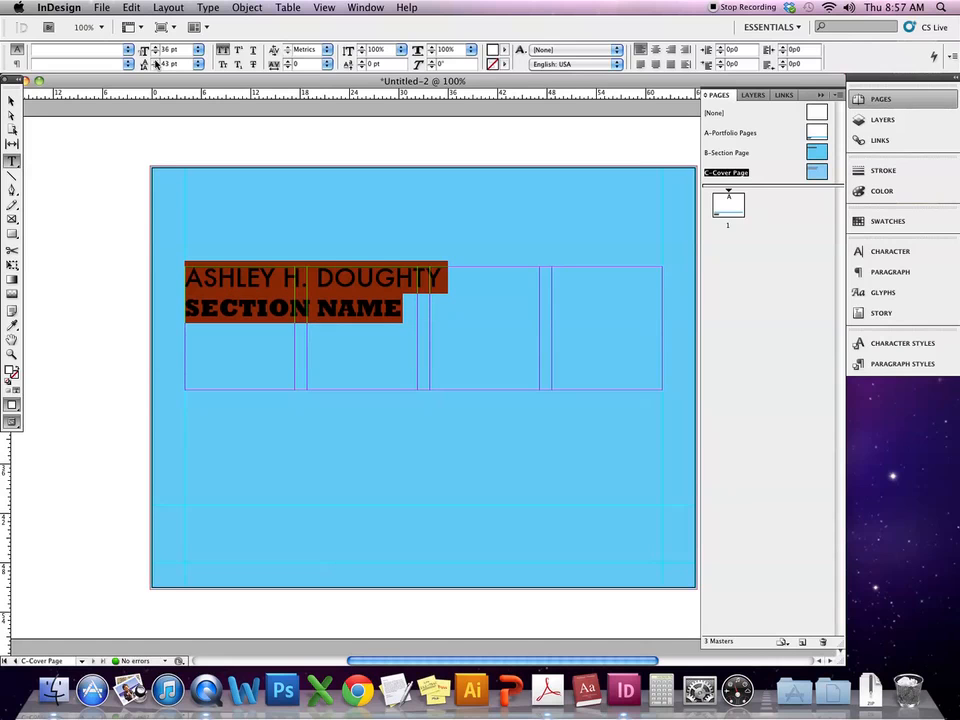
- Make the SECTION NAME line 24 pt
triple_click(257, 312)
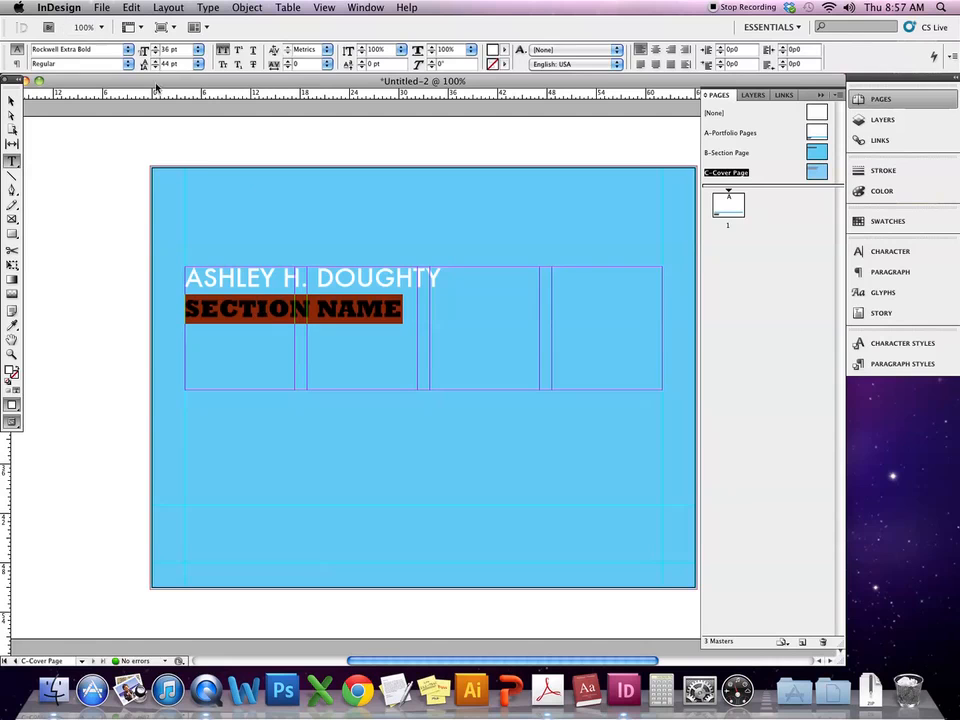
left_click(198, 50)
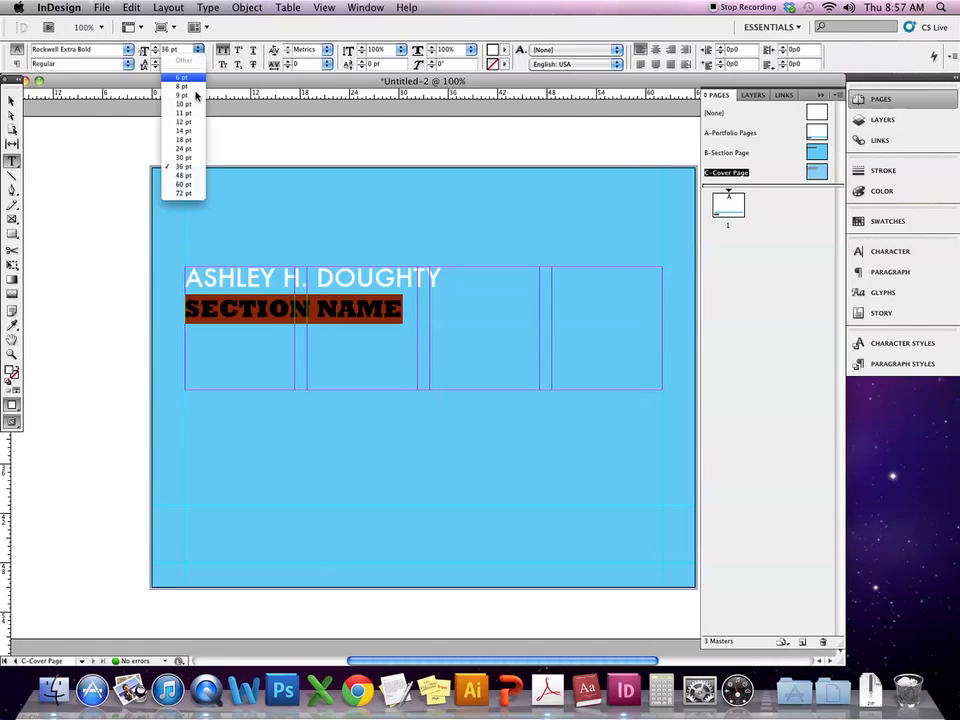
left_click(192, 148)
- Replace SECTION NAME with 'TYPOGRAPHIC DESIGN PORTFOLIO', swapping REVIEW for PORTFOLIO
left_click_drag(330, 311, 184, 300)
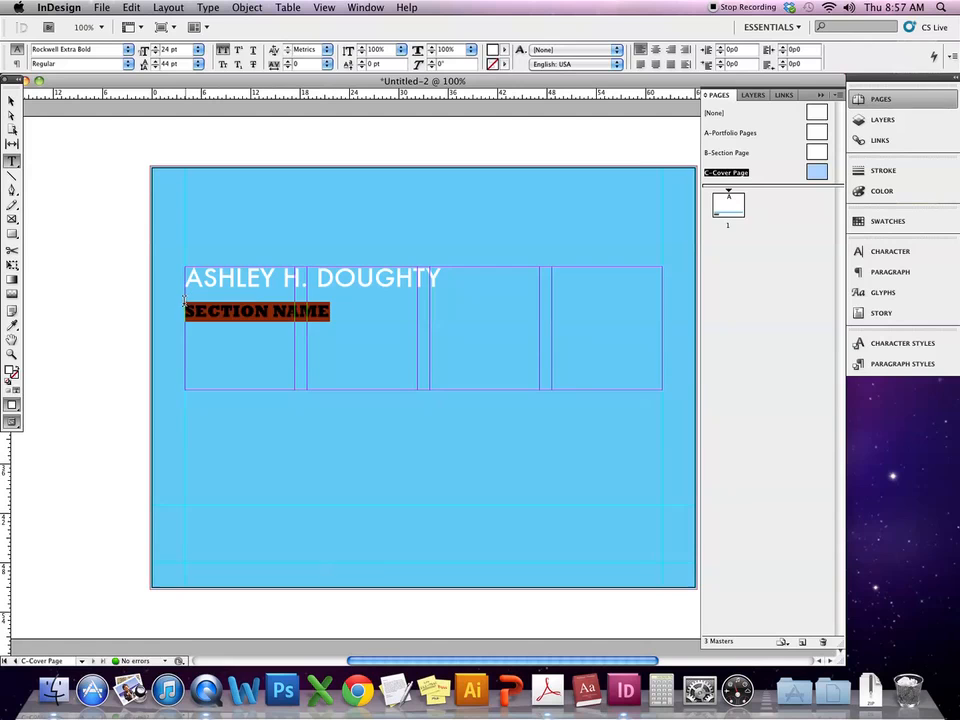
type("TYPOGRAPHIC DESIGN REVIEW")
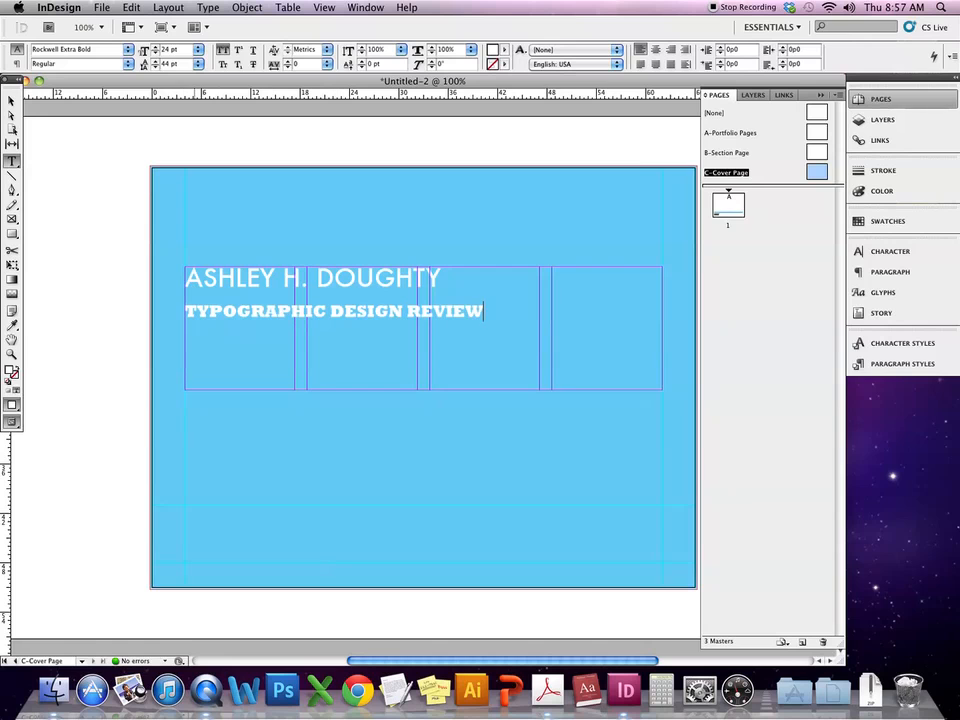
double_click(459, 310)
key("BackSpace")
key("BackSpace")
type("PORTFOLIO")
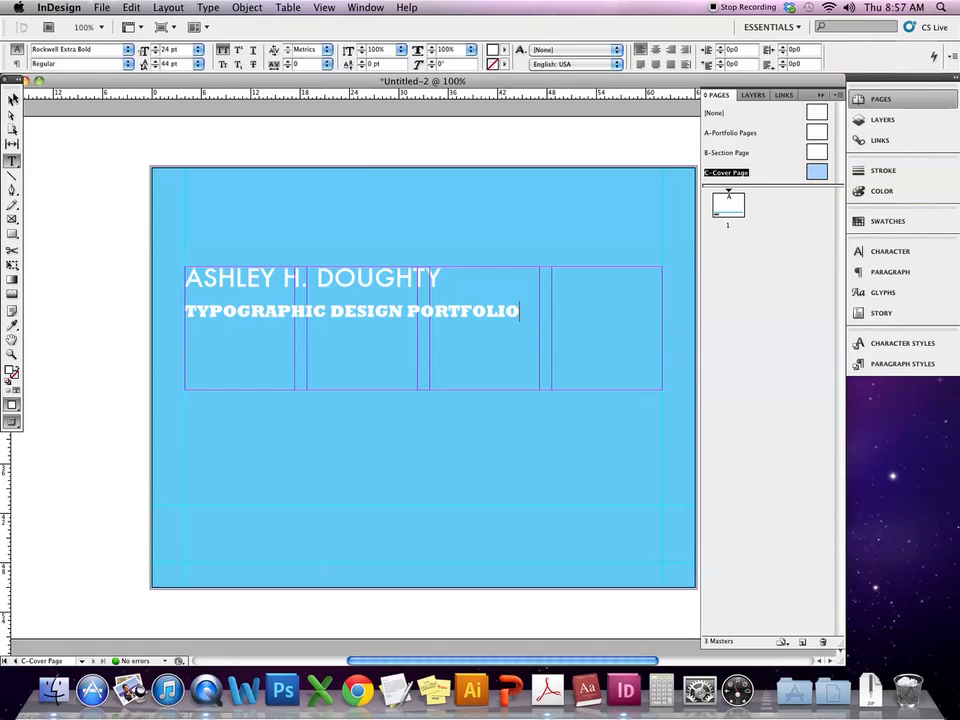
key("Escape")
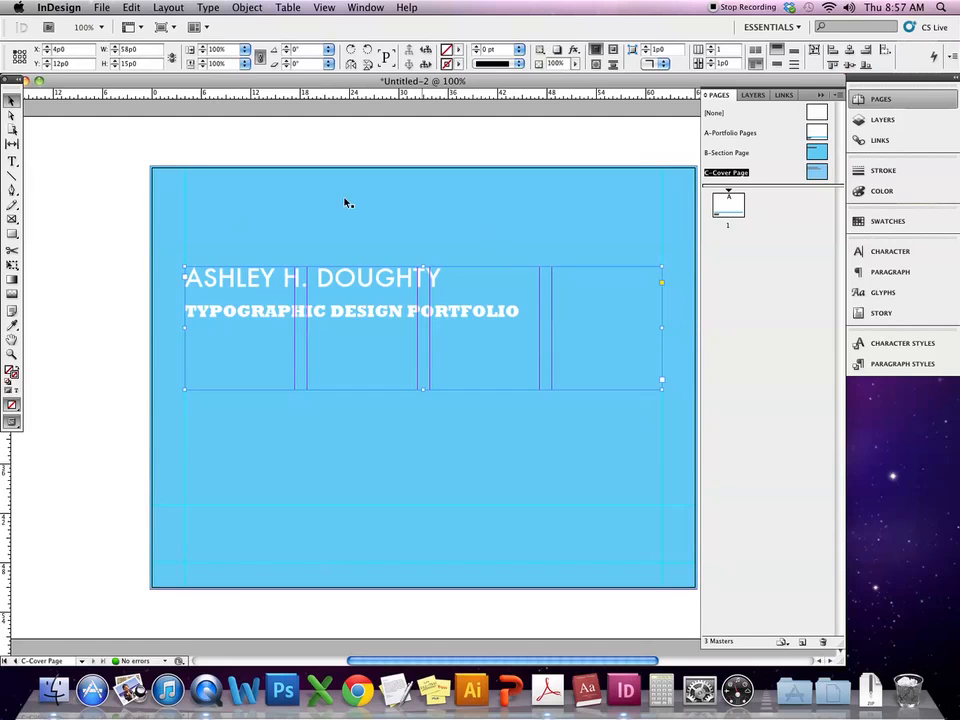
- Add horizontal guides around the title and shrink the blue rectangle into a band between them
left_click(195, 212)
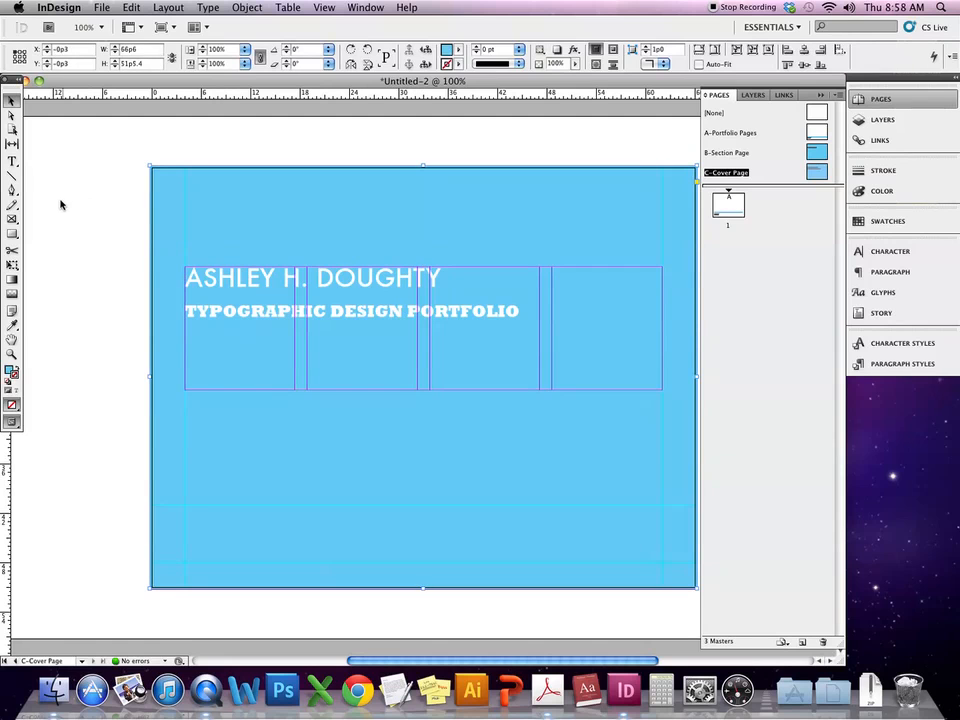
left_click(11, 234)
left_click(9, 99)
mouse_move(439, 97)
left_mouse_down()
mouse_move(428, 235)
mouse_move(437, 99)
left_mouse_up()
left_click_drag(15, 75, 51, 97)
left_click_drag(208, 101, 206, 243)
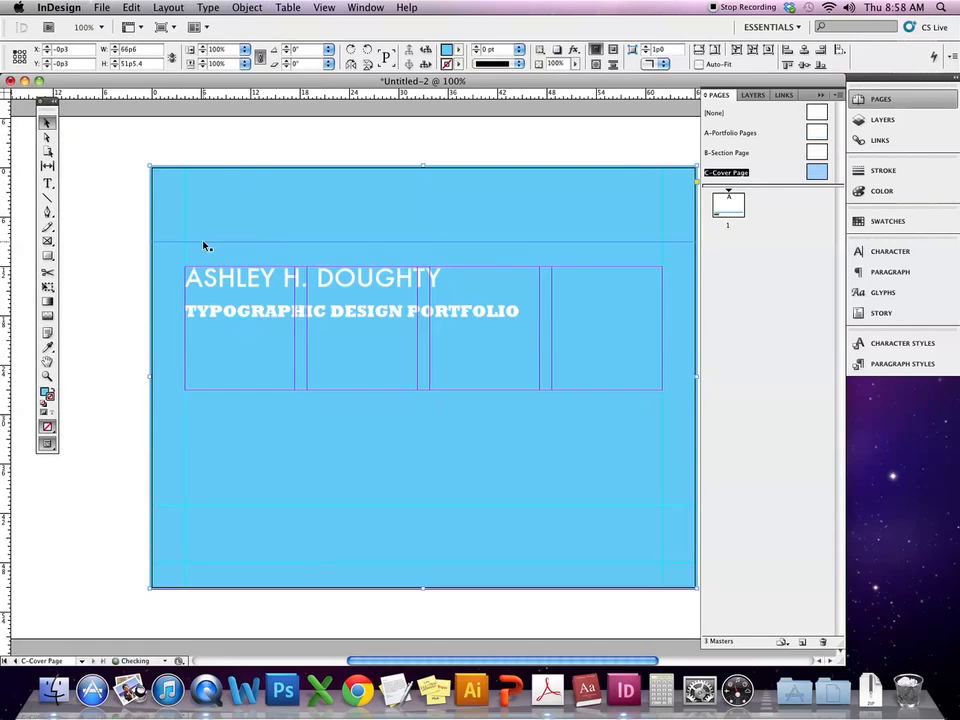
left_click_drag(270, 96, 281, 339)
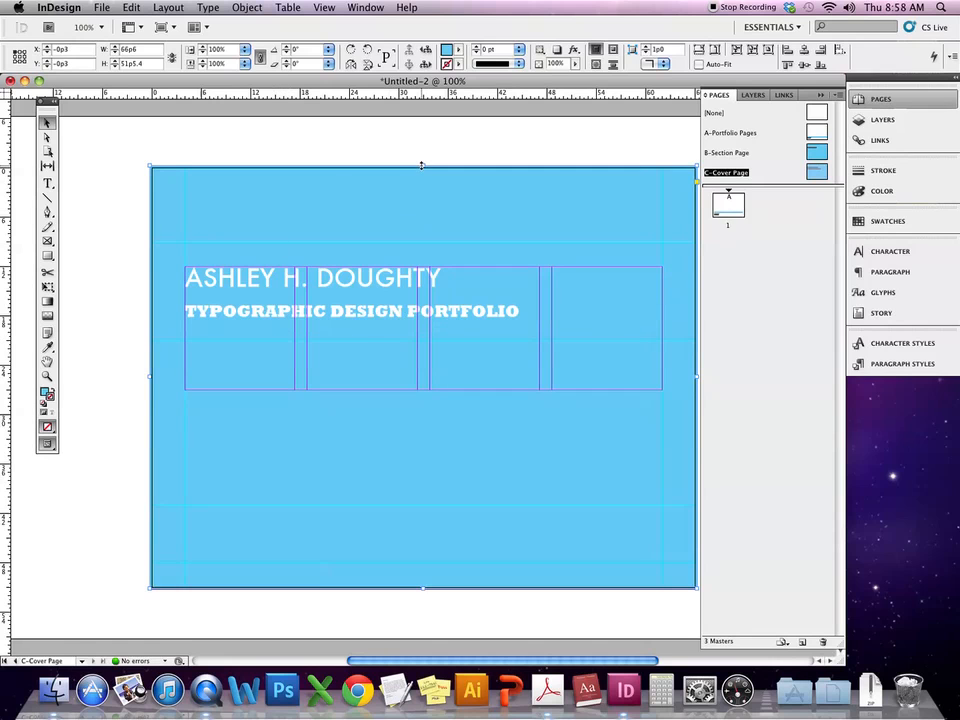
left_click_drag(420, 164, 405, 242)
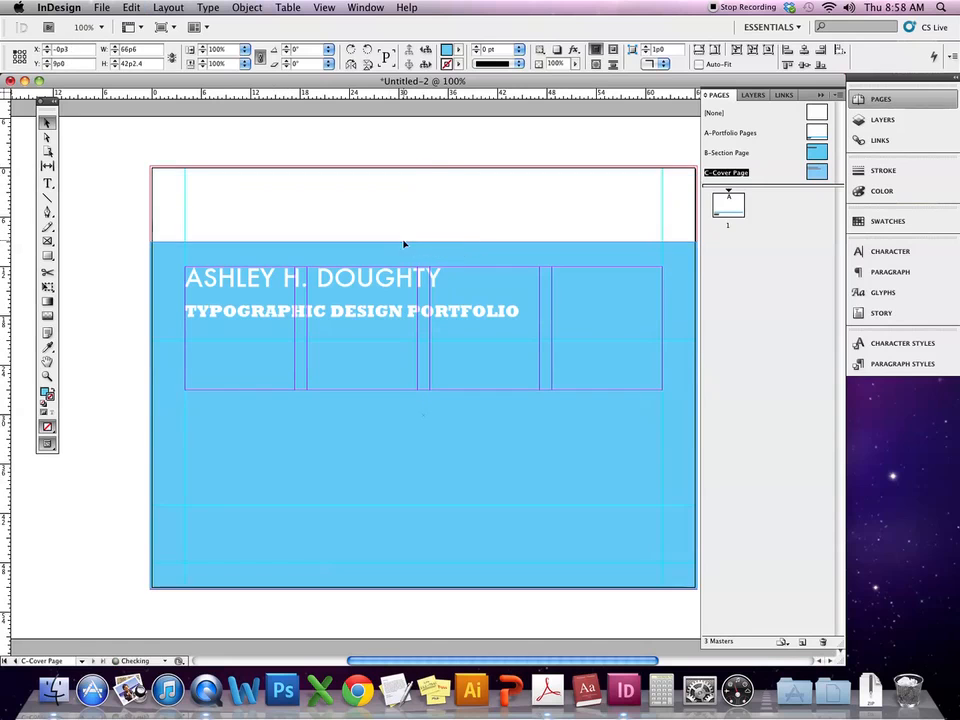
left_click_drag(422, 591, 422, 341)
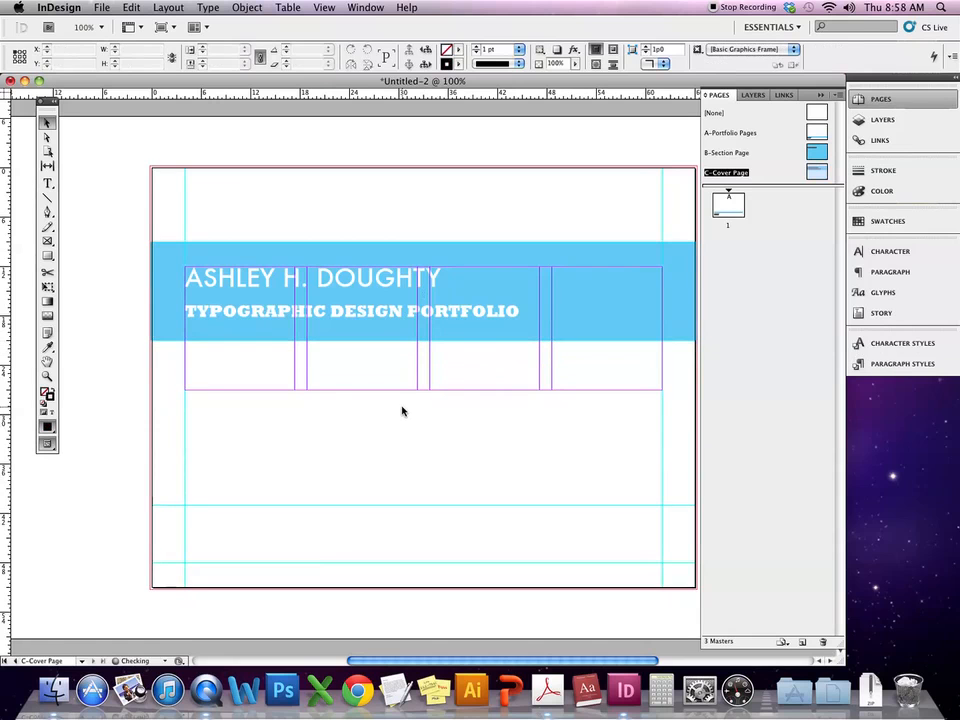
- Paste a full-page copy of the blue rectangle at 30% tint and send it to the back
key("super+z")
key("super+z")
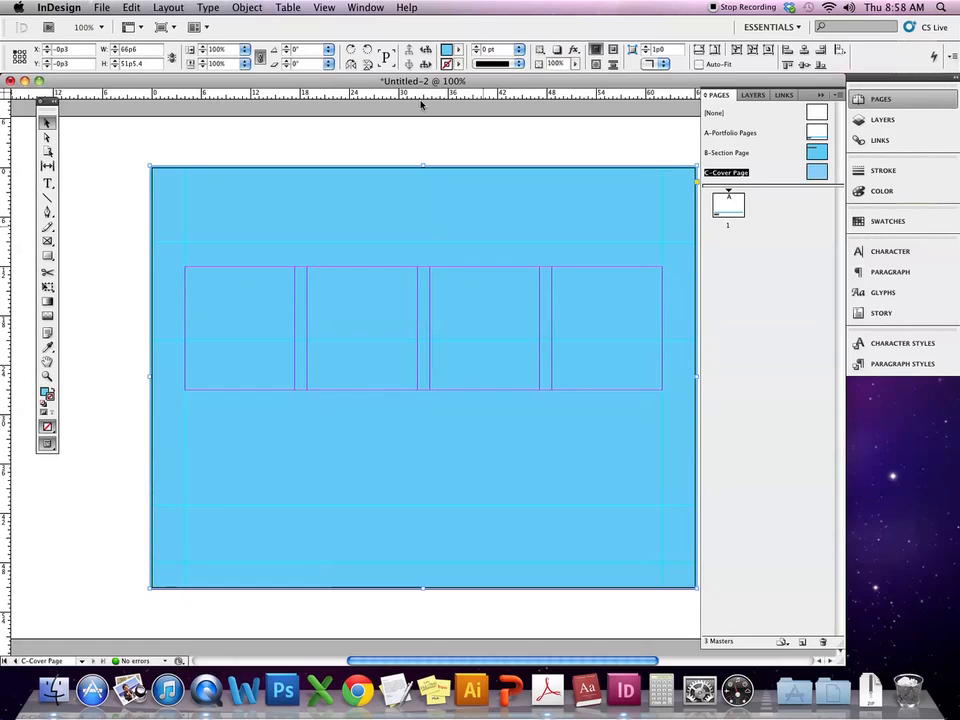
left_click(456, 64)
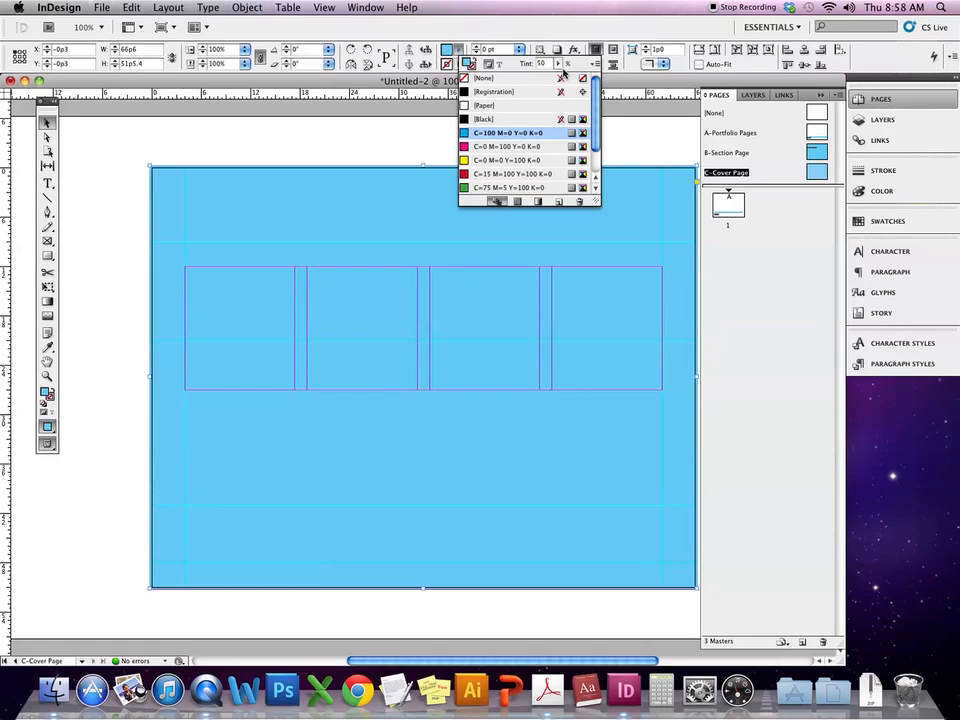
left_click(558, 64)
left_click_drag(548, 78, 544, 78)
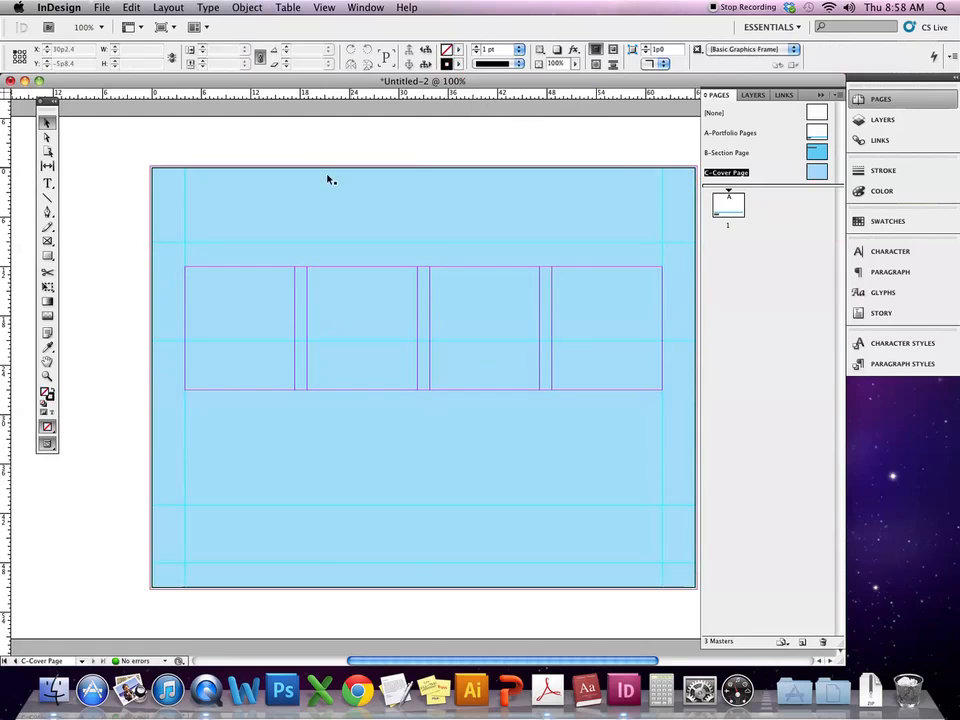
left_click(400, 7)
mouse_move(238, 7)
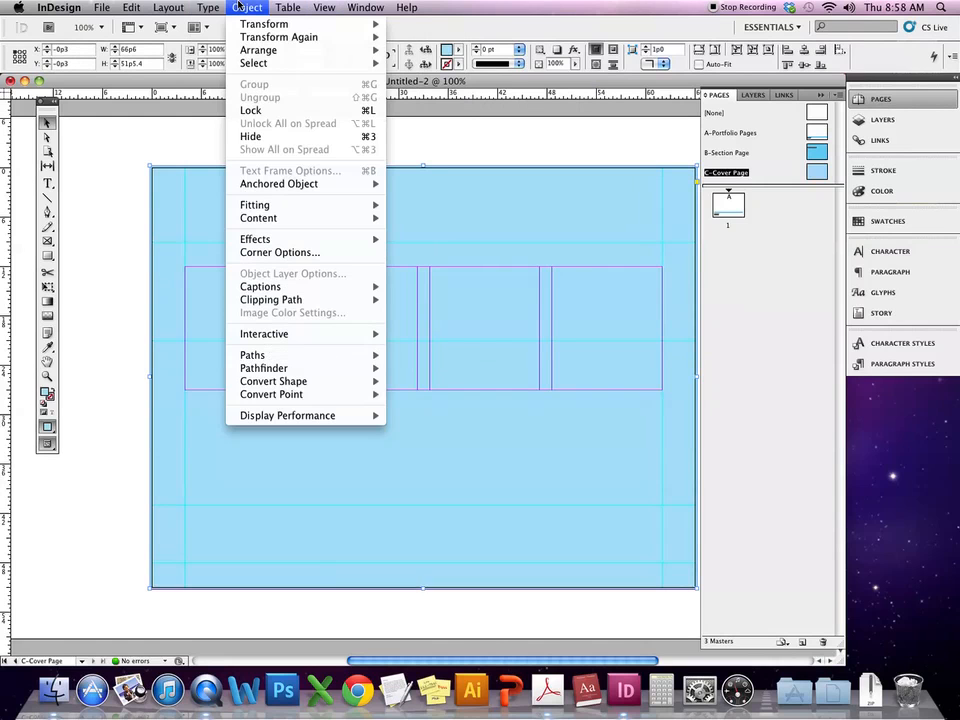
mouse_move(276, 58)
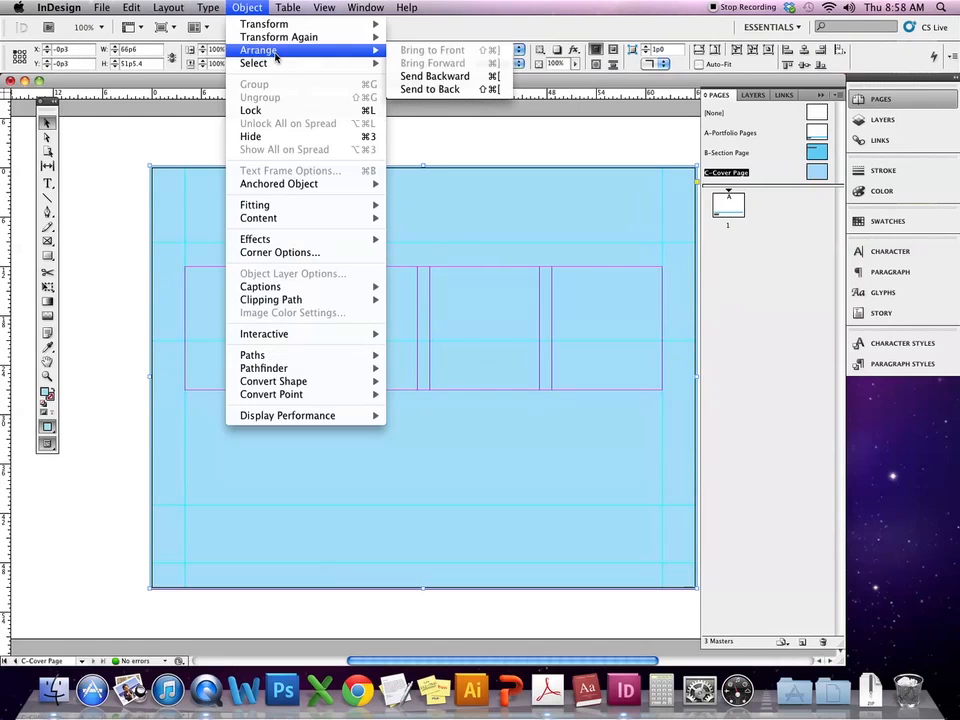
left_click(441, 90)
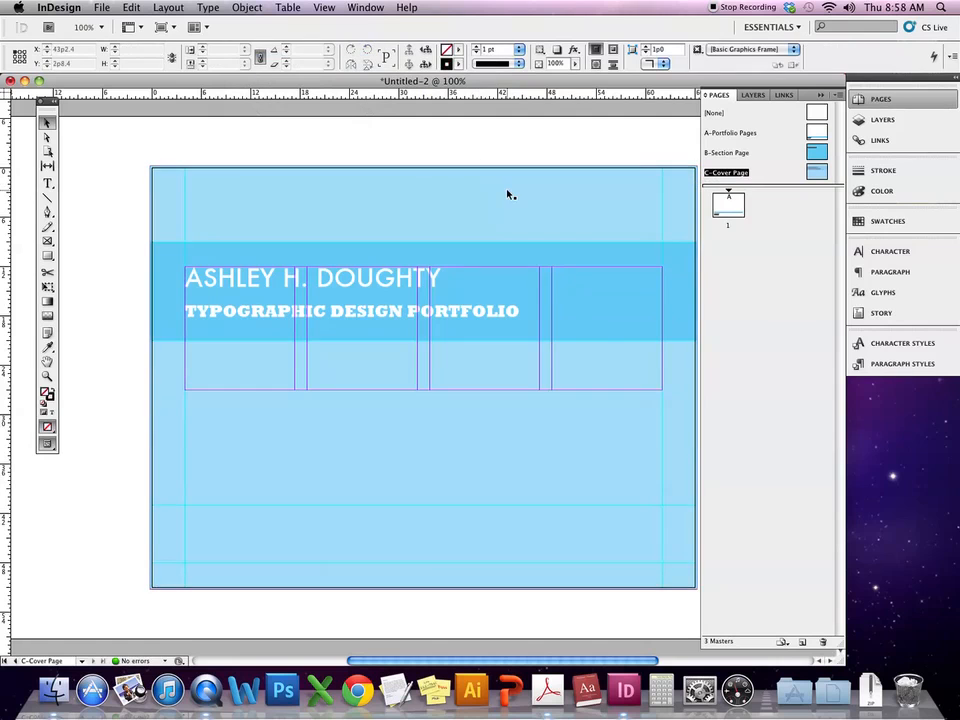
key("w")
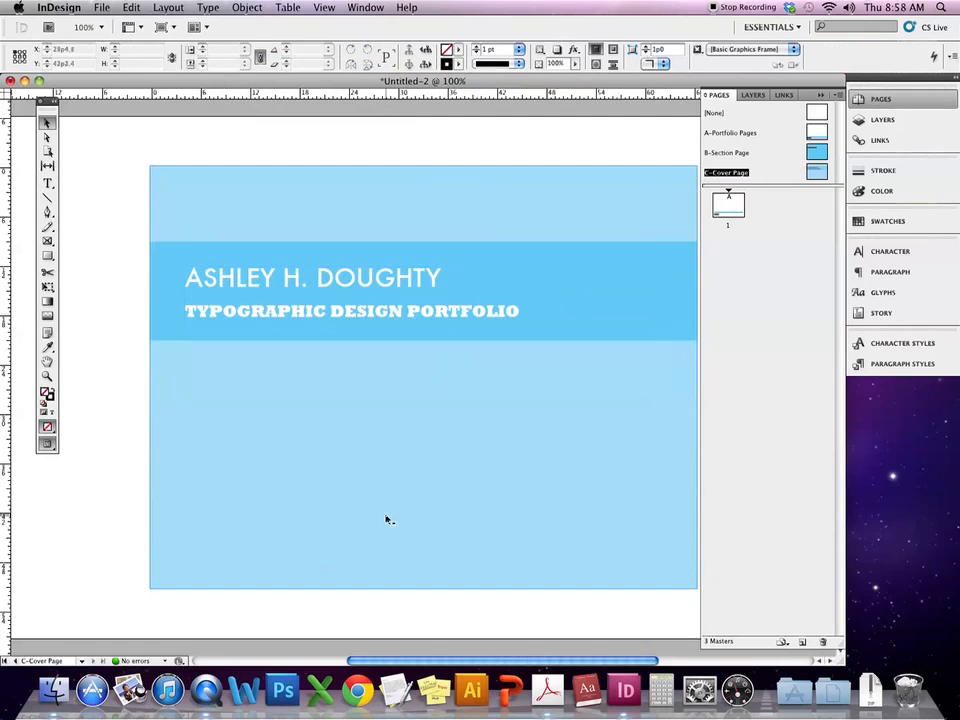
- Insert a new page 1 based on C-Cover Page master ahead of the A-Portfolio Pages page
double_click(818, 154)
double_click(817, 132)
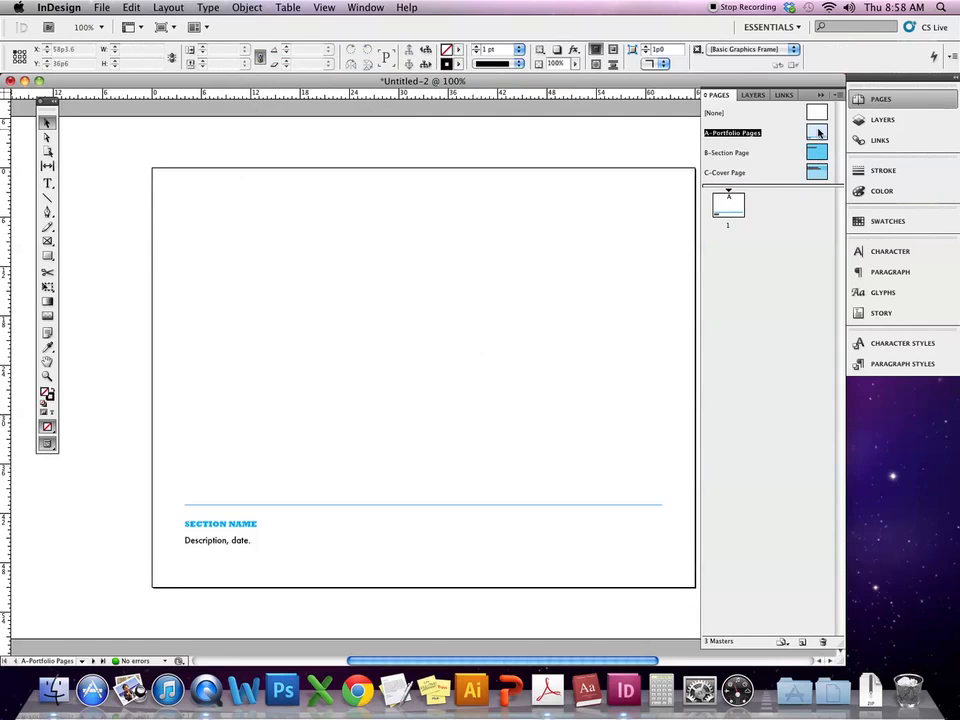
double_click(818, 172)
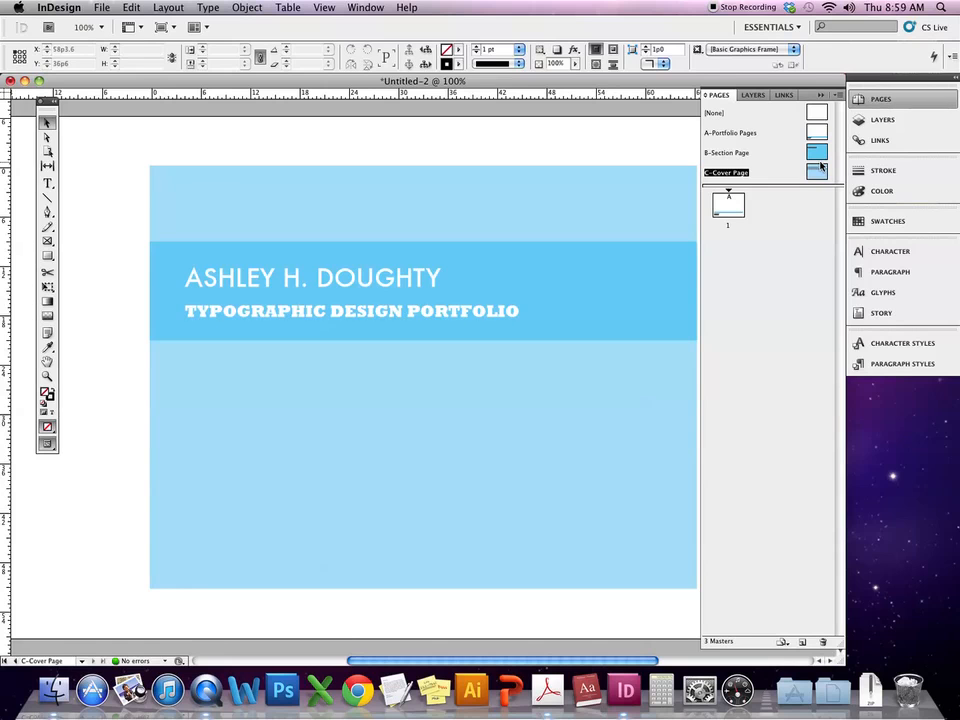
left_click_drag(821, 163, 735, 200)
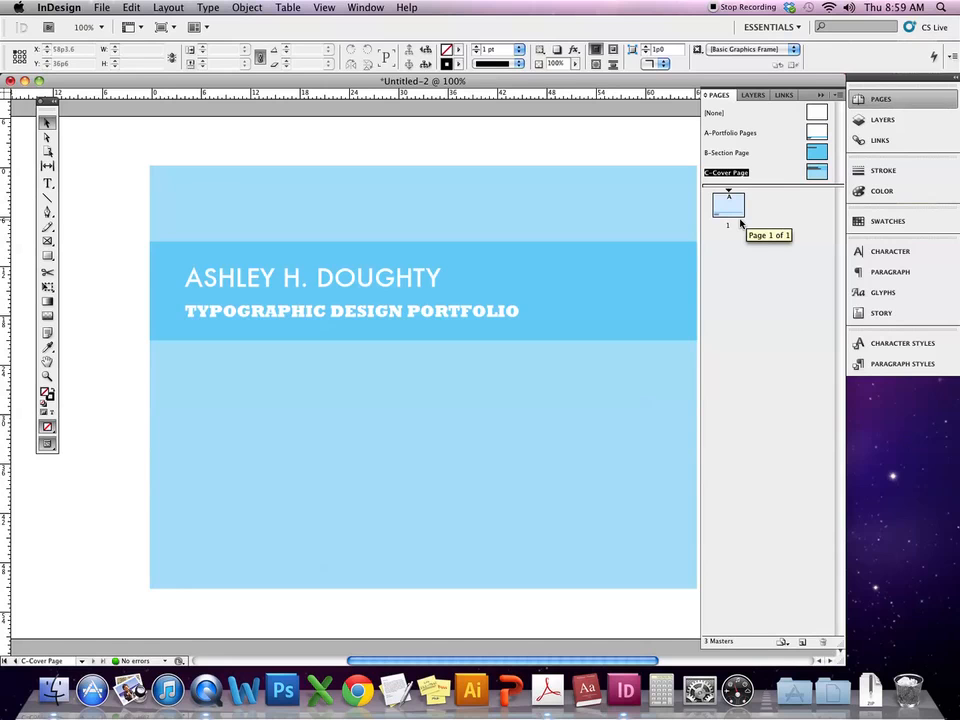
left_click(817, 177)
mouse_move(812, 174)
left_mouse_down()
mouse_move(710, 206)
mouse_move(797, 189)
mouse_move(815, 175)
left_mouse_up()
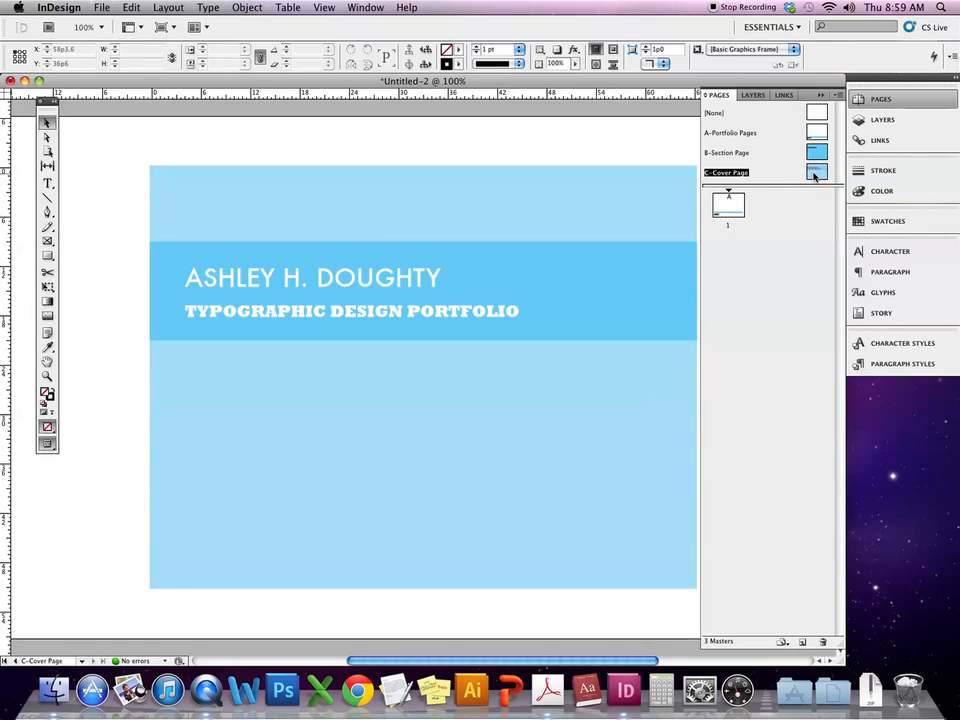
left_click_drag(820, 175, 708, 206)
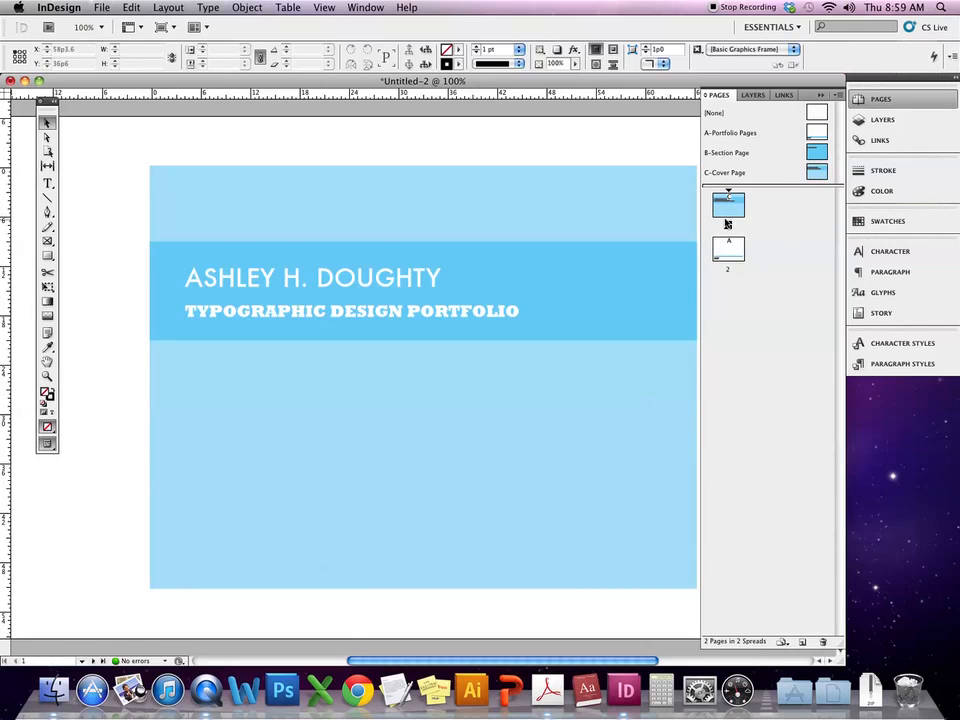
- Add a B-Section Page as page 2 and retitle its heading TYPOGRAPHIC DESIGN
double_click(733, 211)
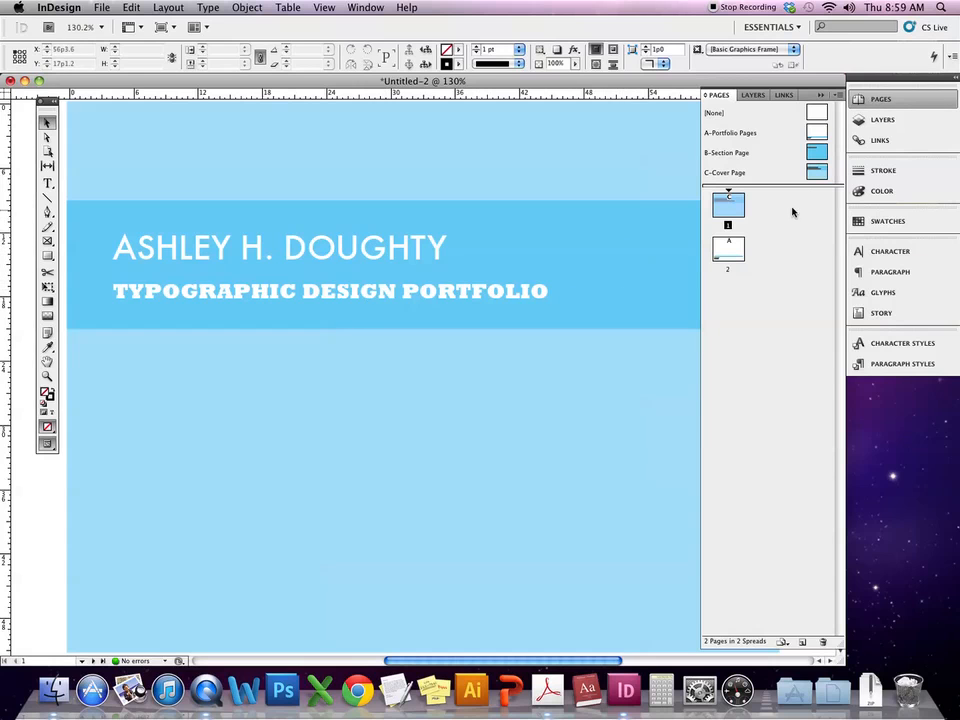
left_click_drag(816, 155, 736, 228)
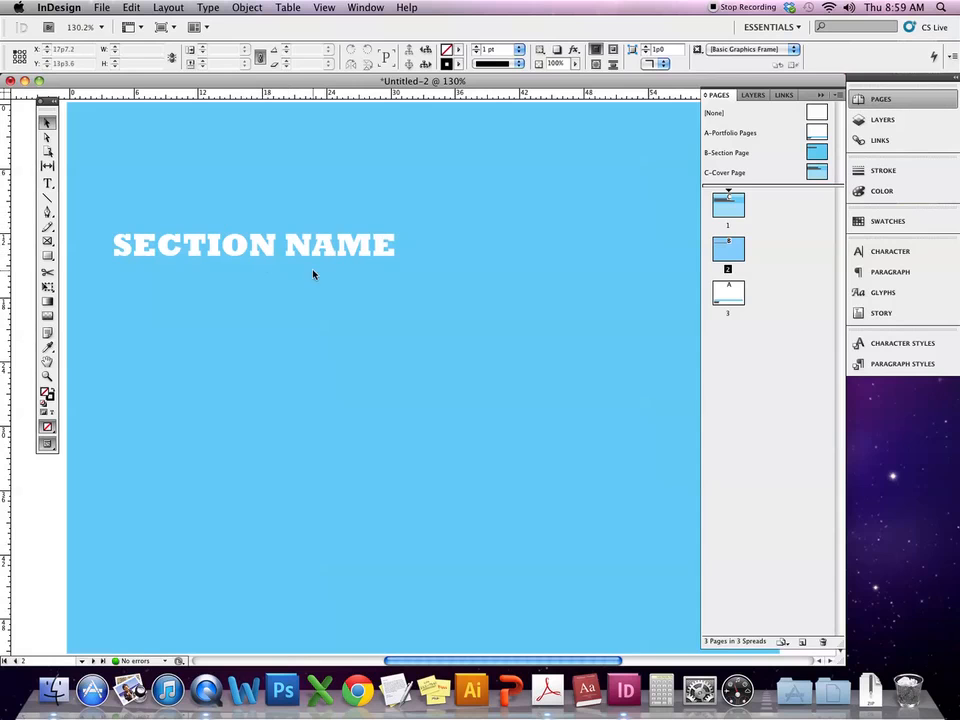
left_click(237, 258)
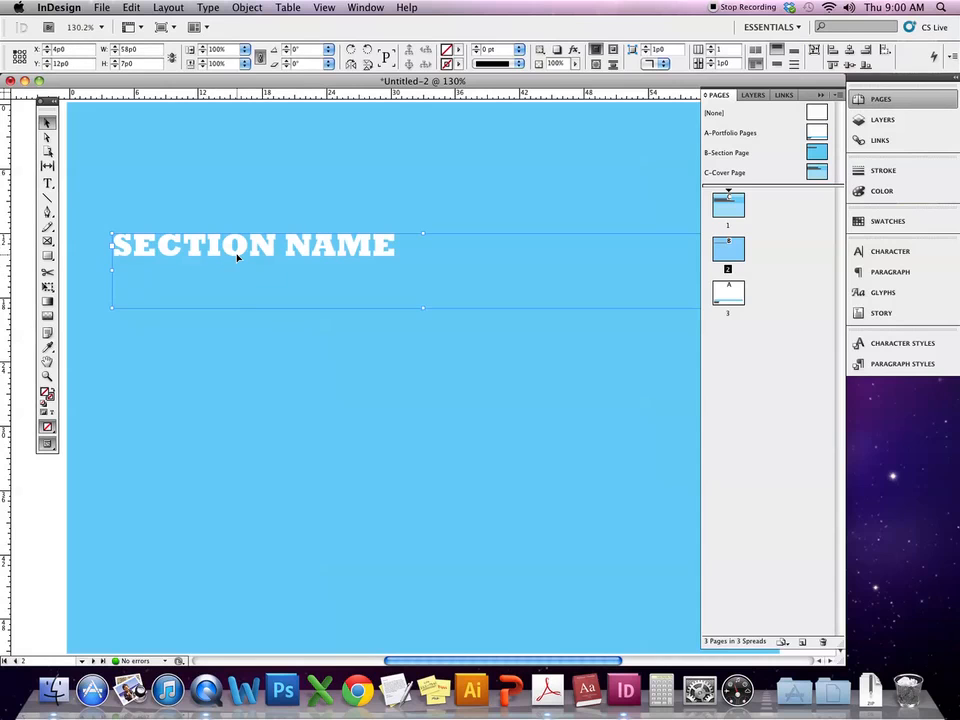
triple_click(237, 256)
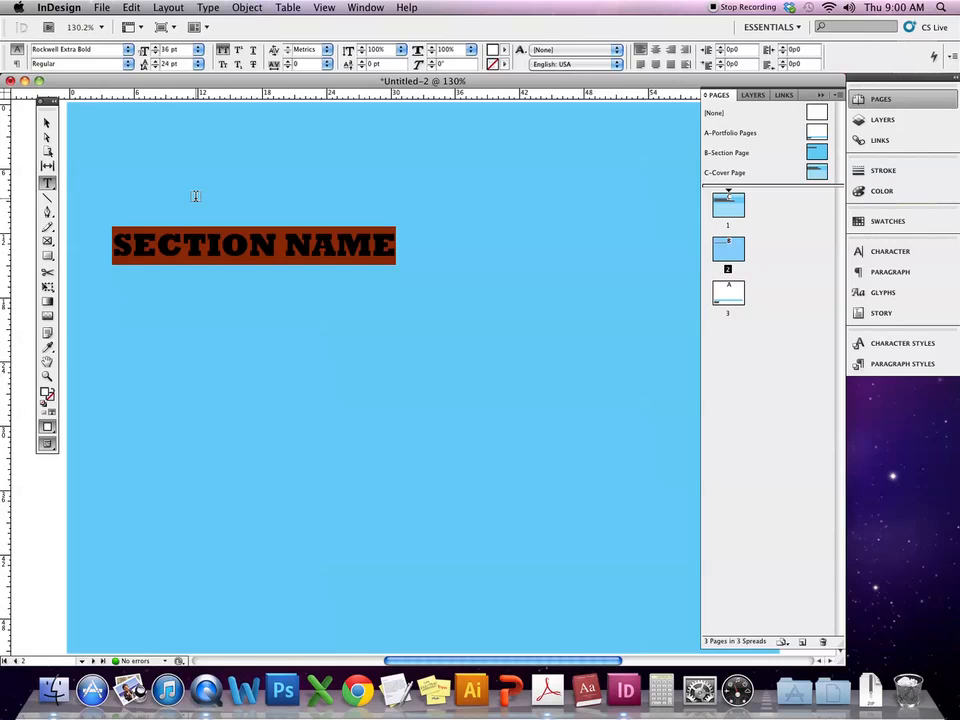
type("TY")
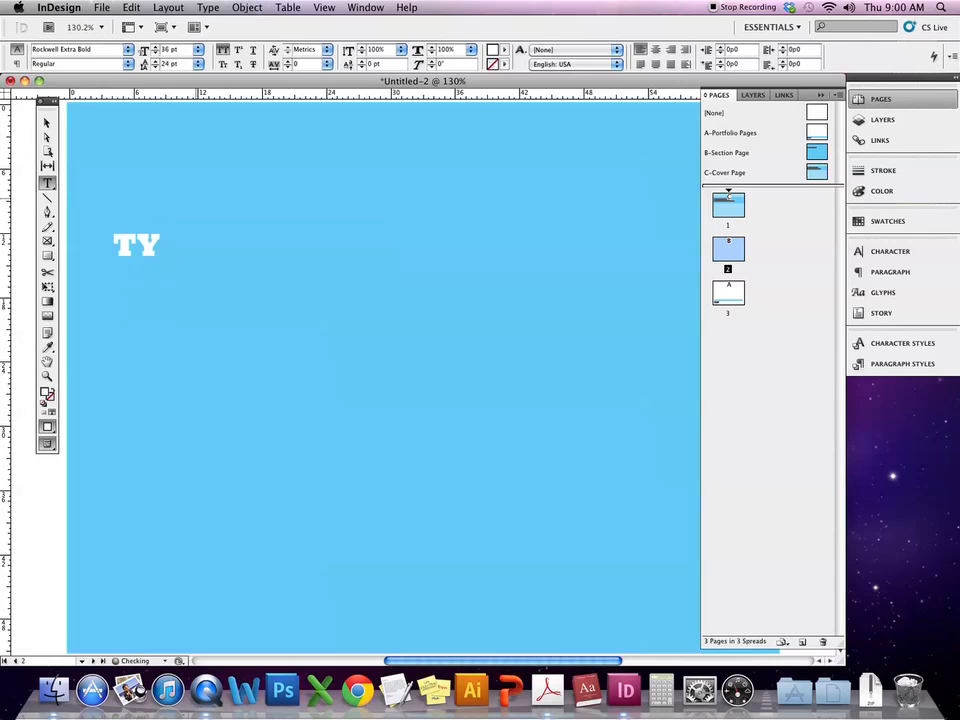
type("POGRAPJH")
key("BackSpace")
key("BackSpace")
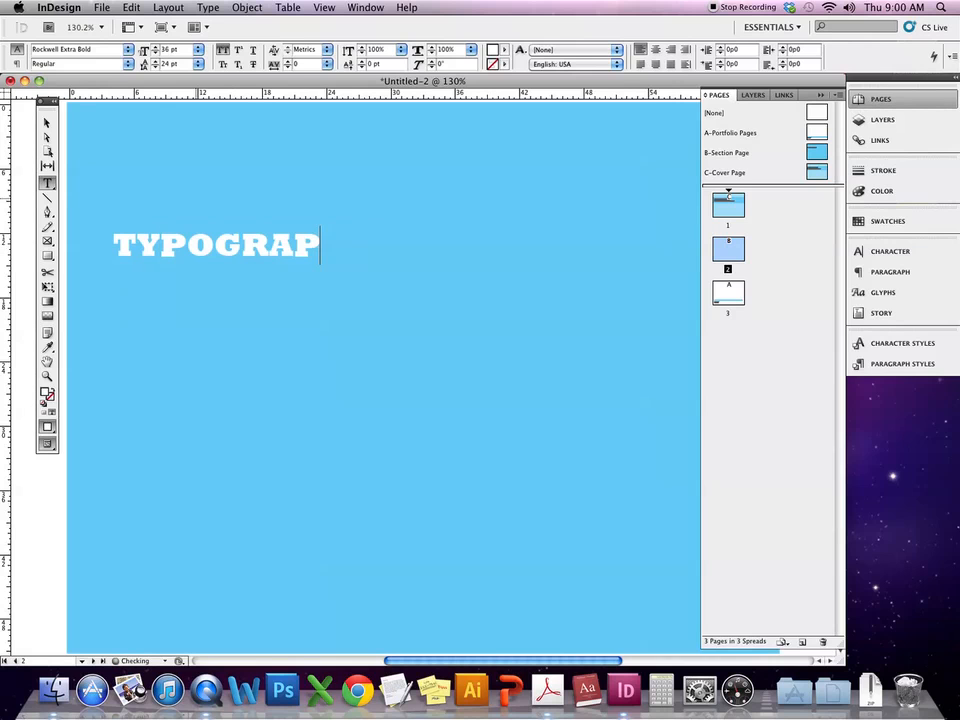
type("HIC DESIGN")
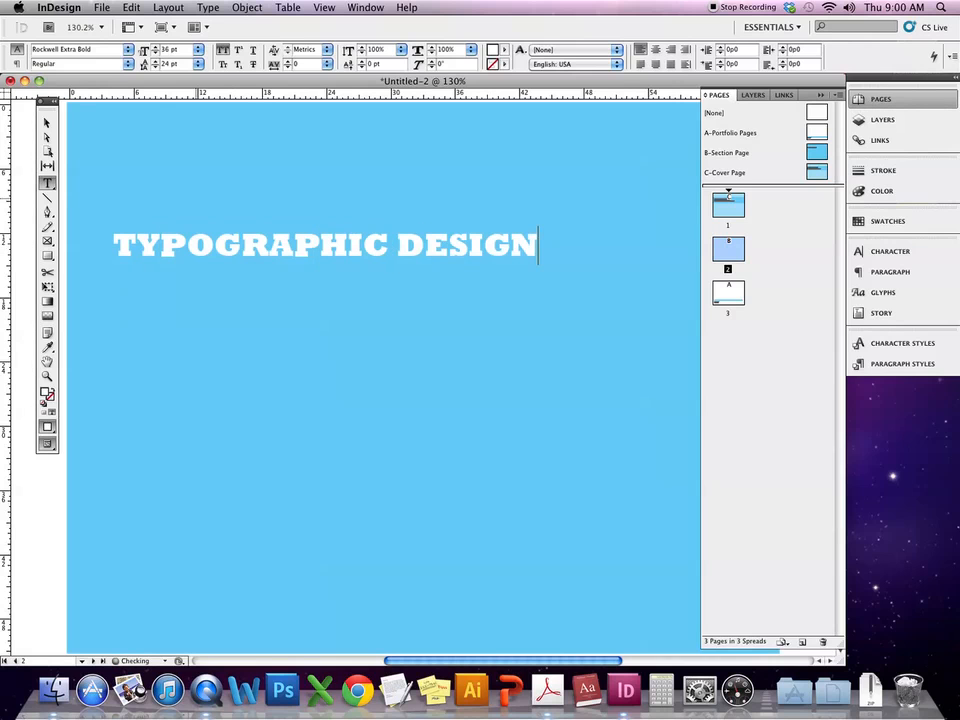
left_click(47, 124)
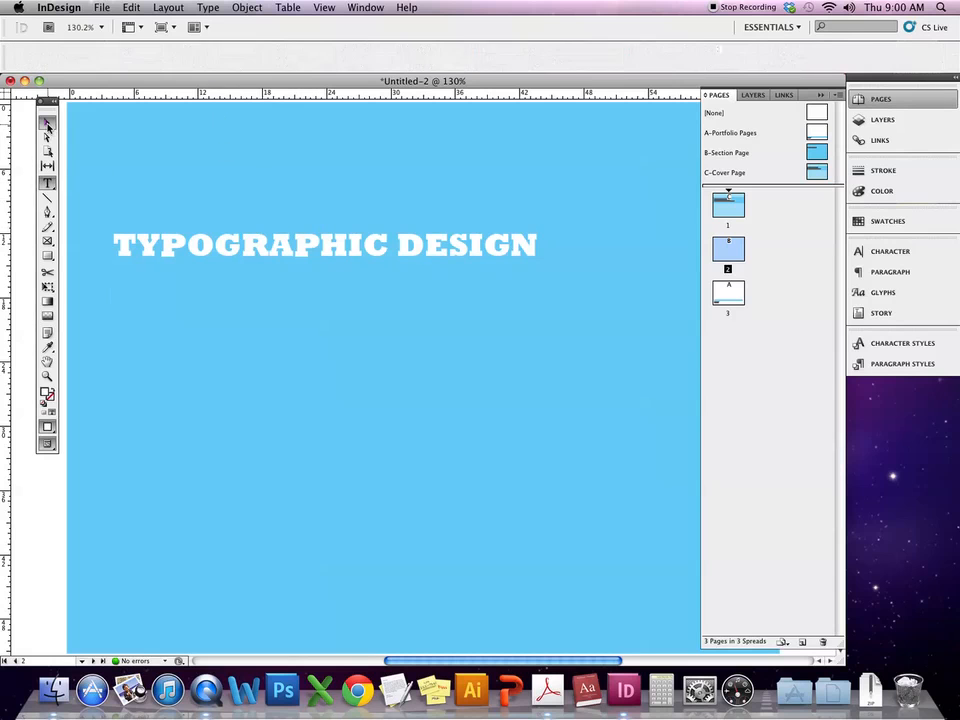
- Go to the portfolio page 3 and zoom out slightly
left_click(730, 297)
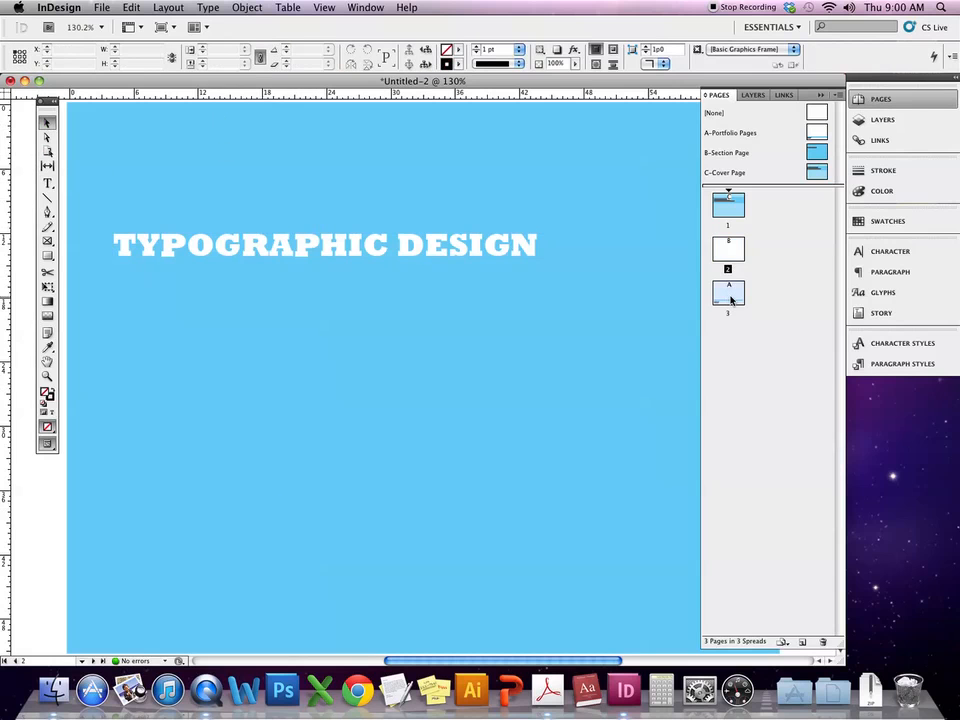
double_click(730, 297)
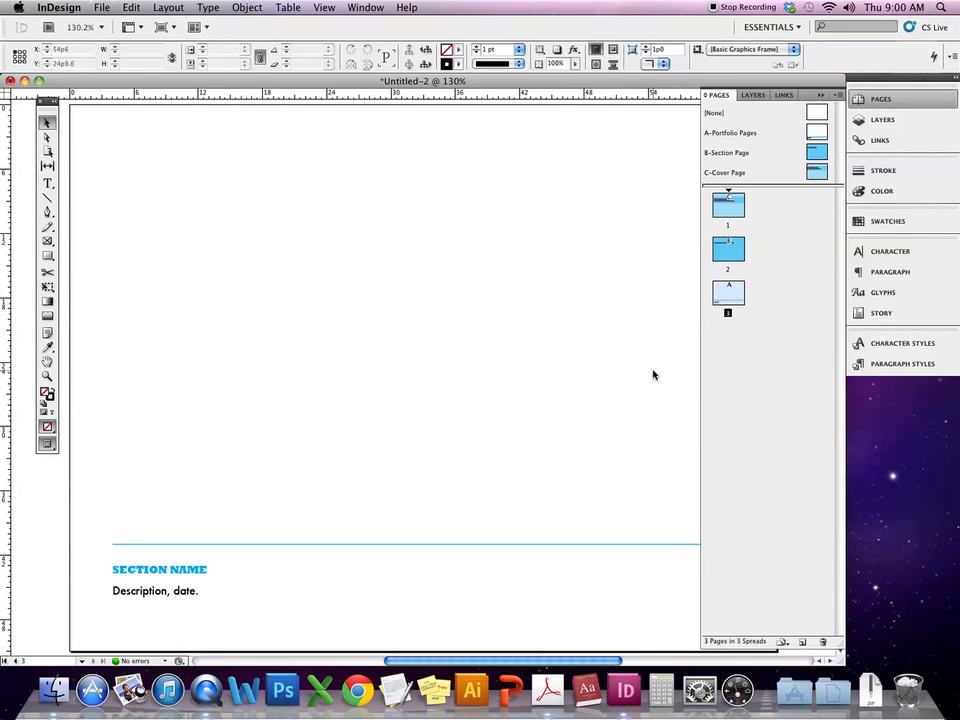
key("super+minus")
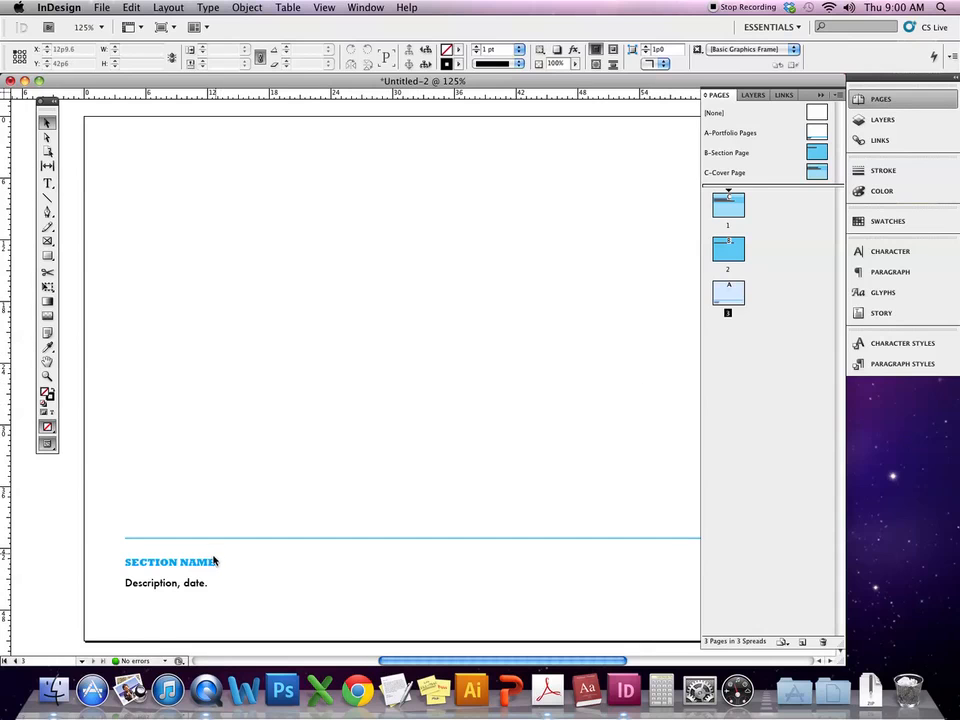
- In Finder, browse JPGs (Digital) > design > books > addy-dog
left_click(53, 692)
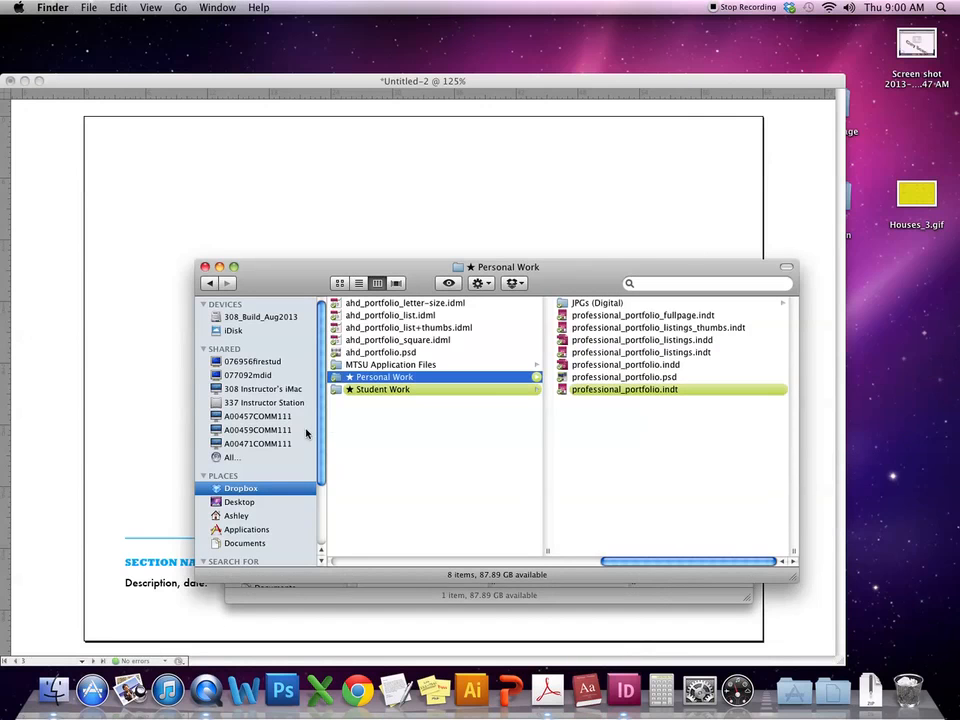
left_click(588, 304)
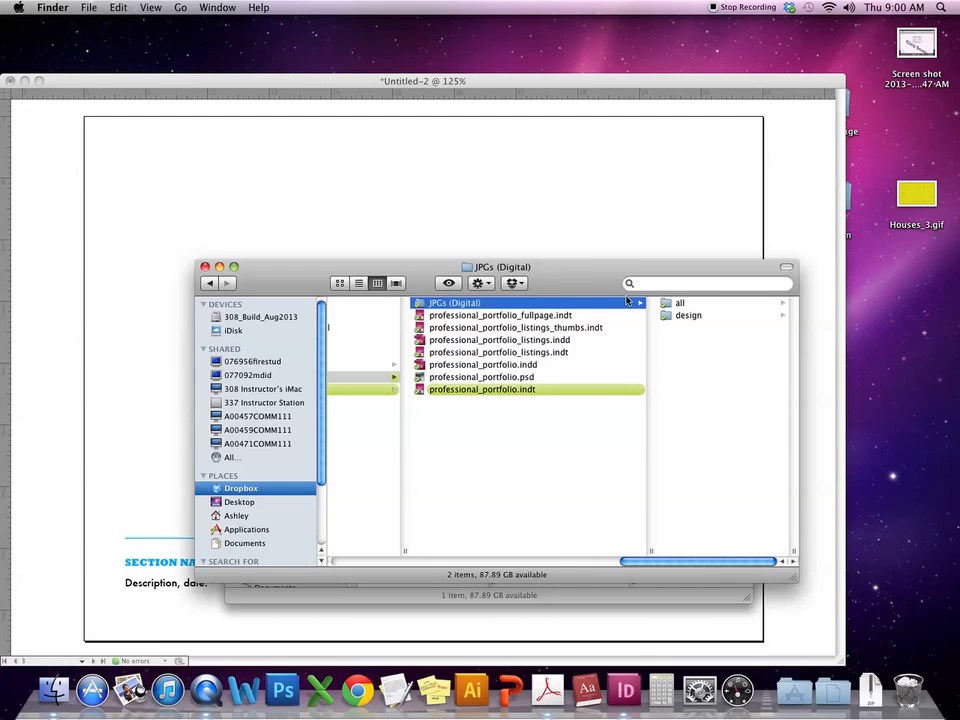
left_click(696, 315)
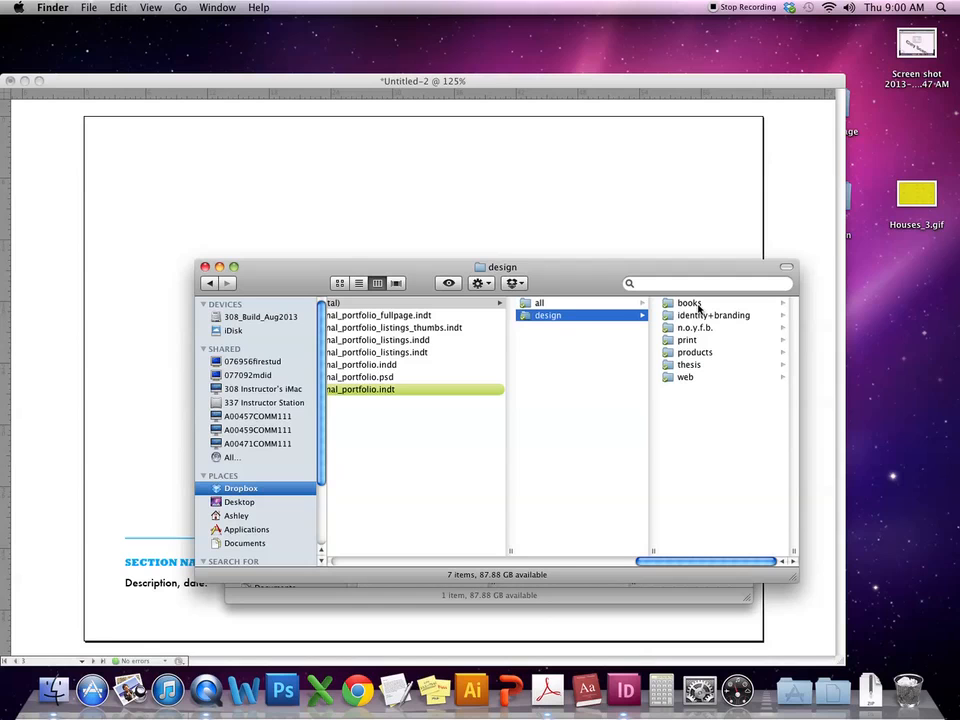
left_click(698, 304)
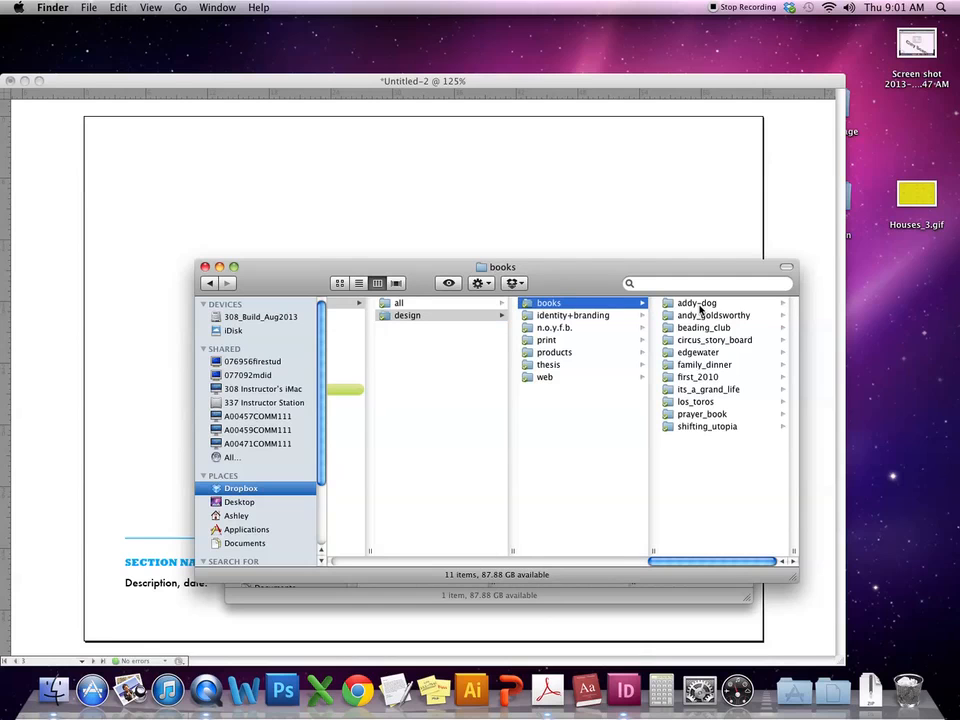
left_click(698, 305)
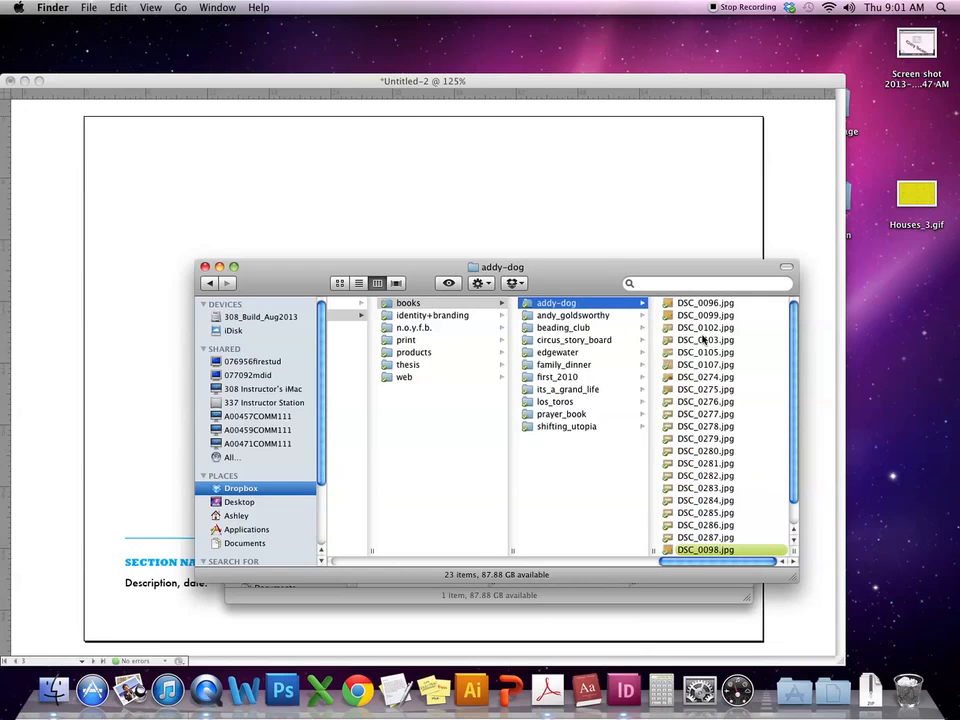
left_click_drag(790, 424, 802, 330)
scroll(575, 405, "left", 3)
scroll(575, 405, "left", 8)
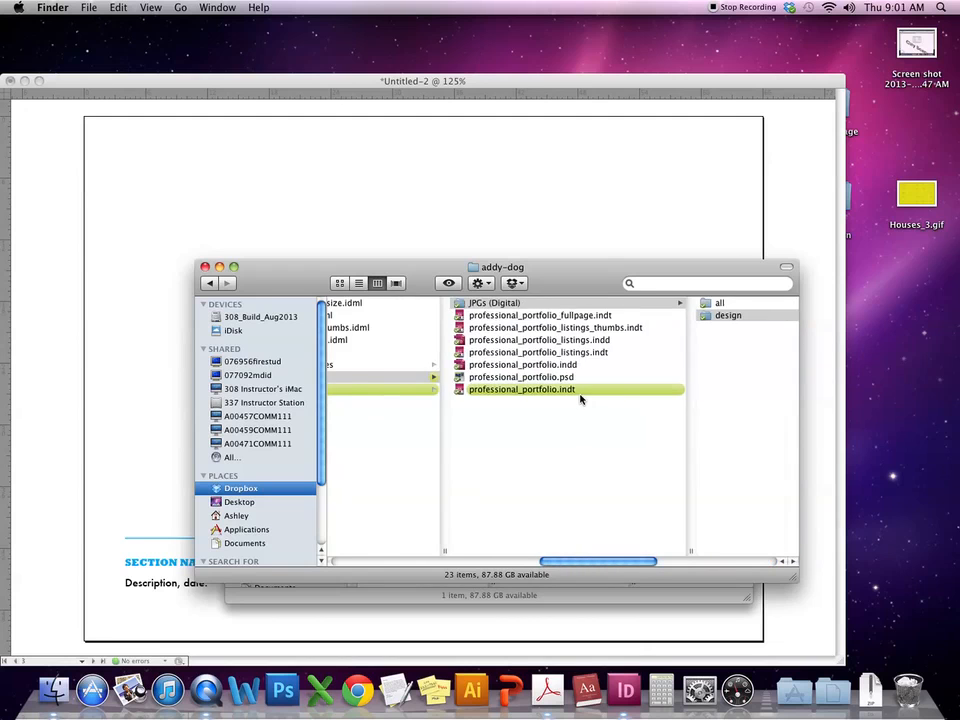
scroll(580, 398, "left", 10)
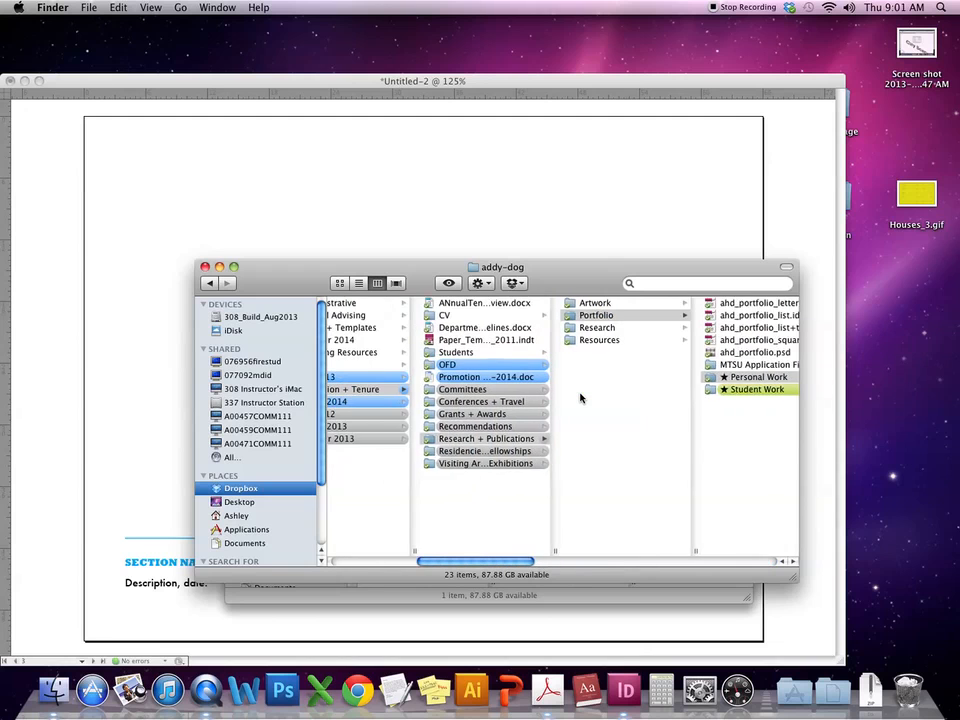
scroll(580, 398, "right", 6)
- Return to InDesign and show the page's margin and column guides
left_click(636, 143)
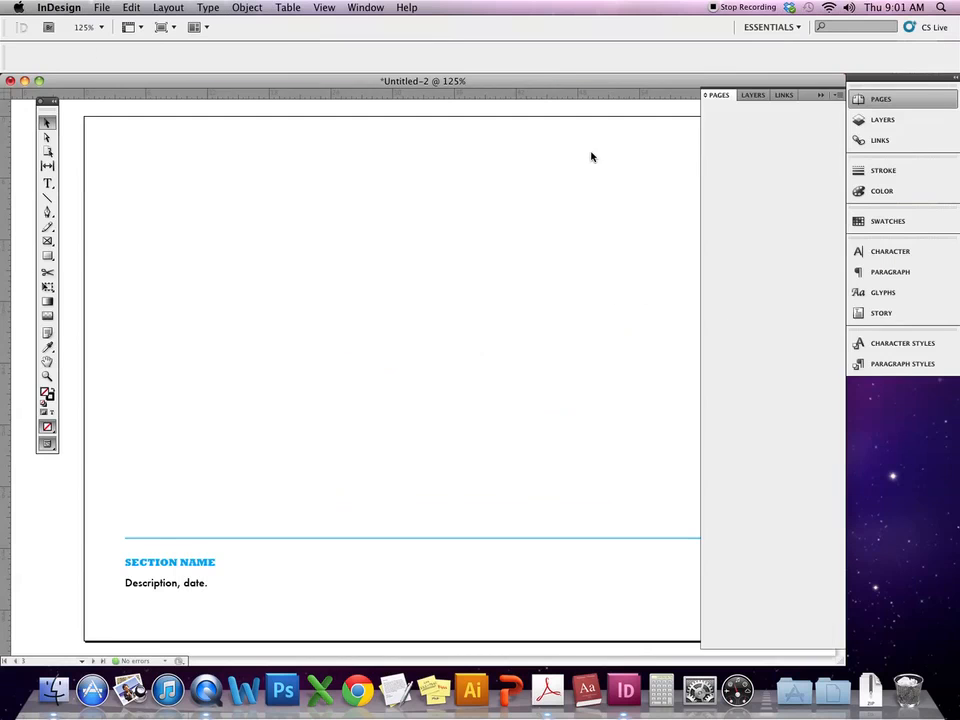
key("super+semicolon")
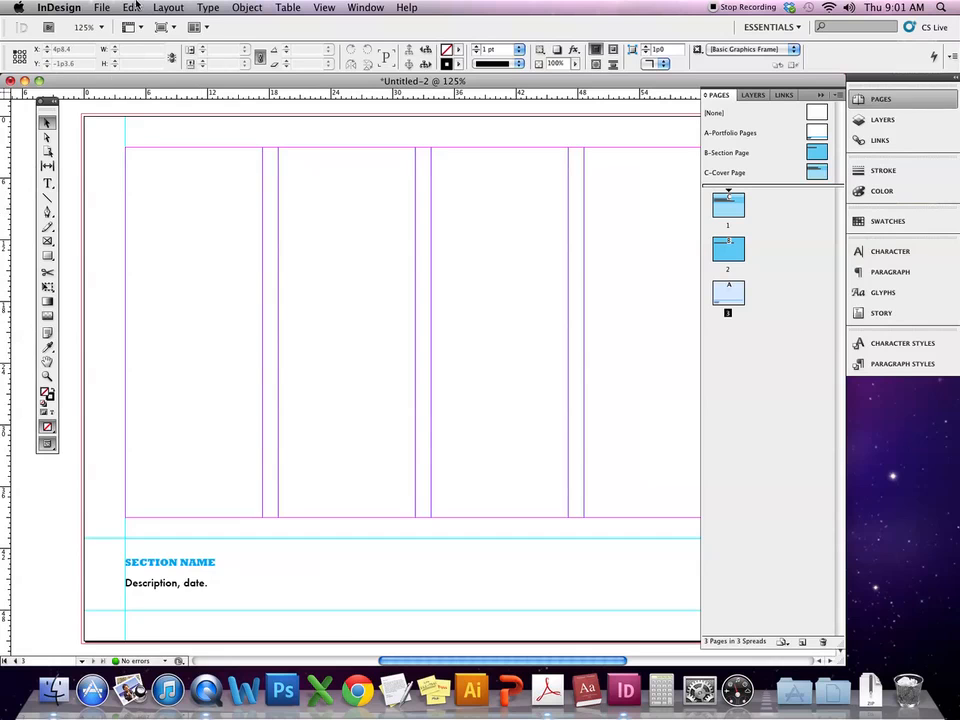
left_click(99, 7)
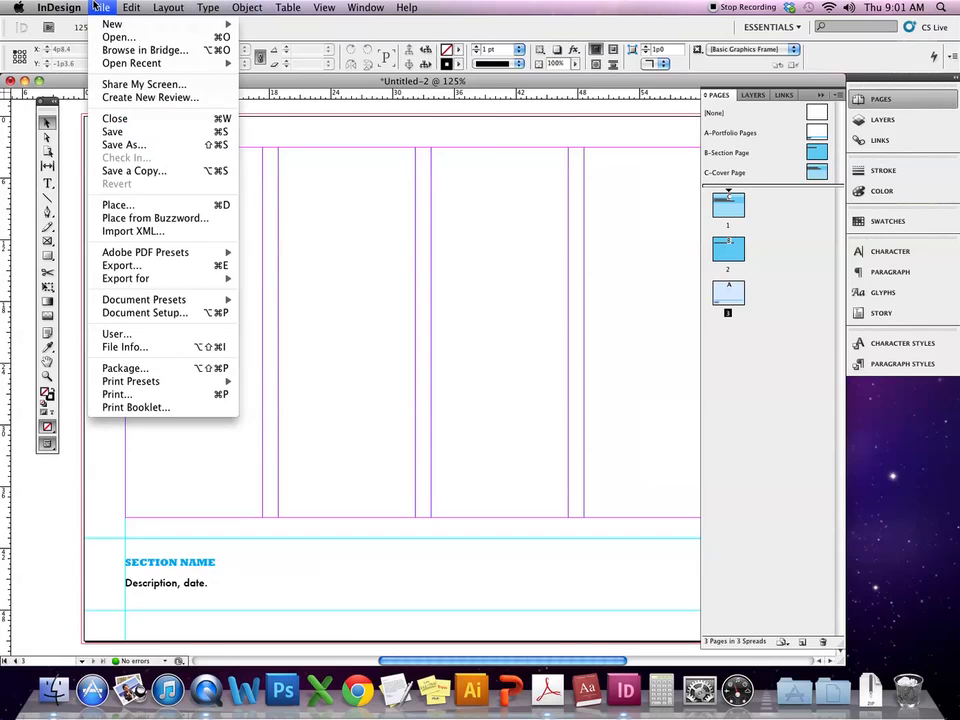
- Open the Place dialog and browse the MTSU location's Promotion + Tenure folders
left_click(131, 207)
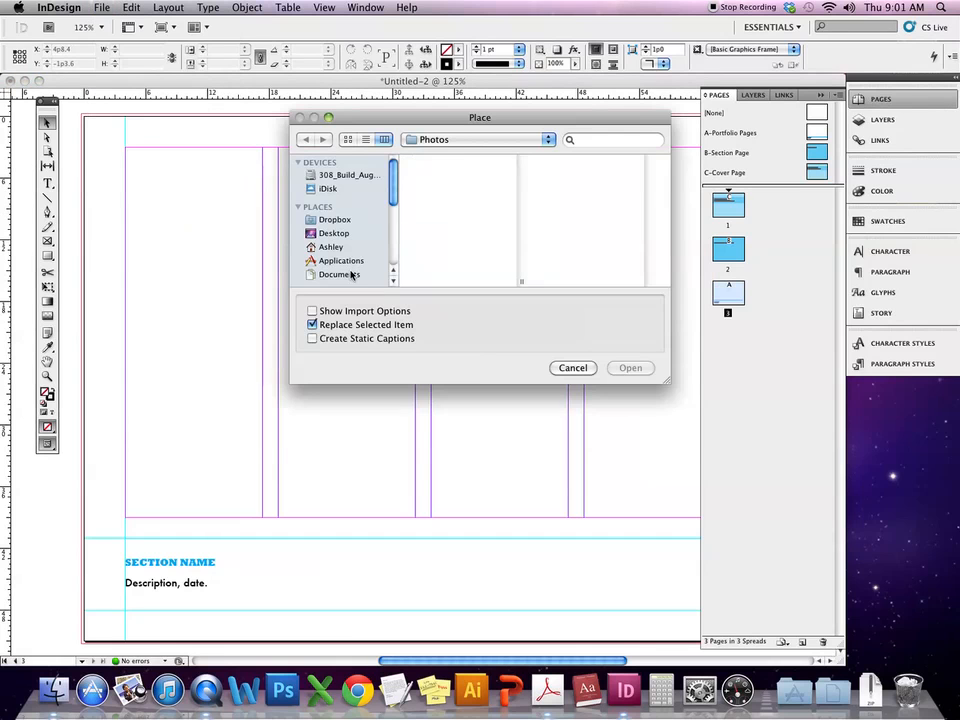
left_click(489, 142)
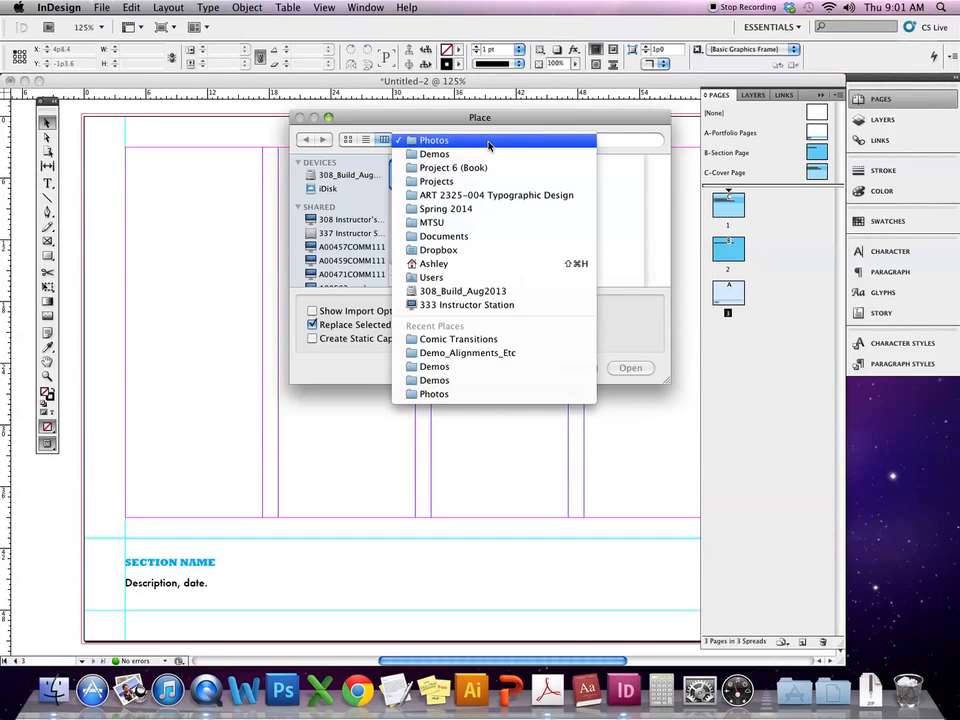
left_click(470, 223)
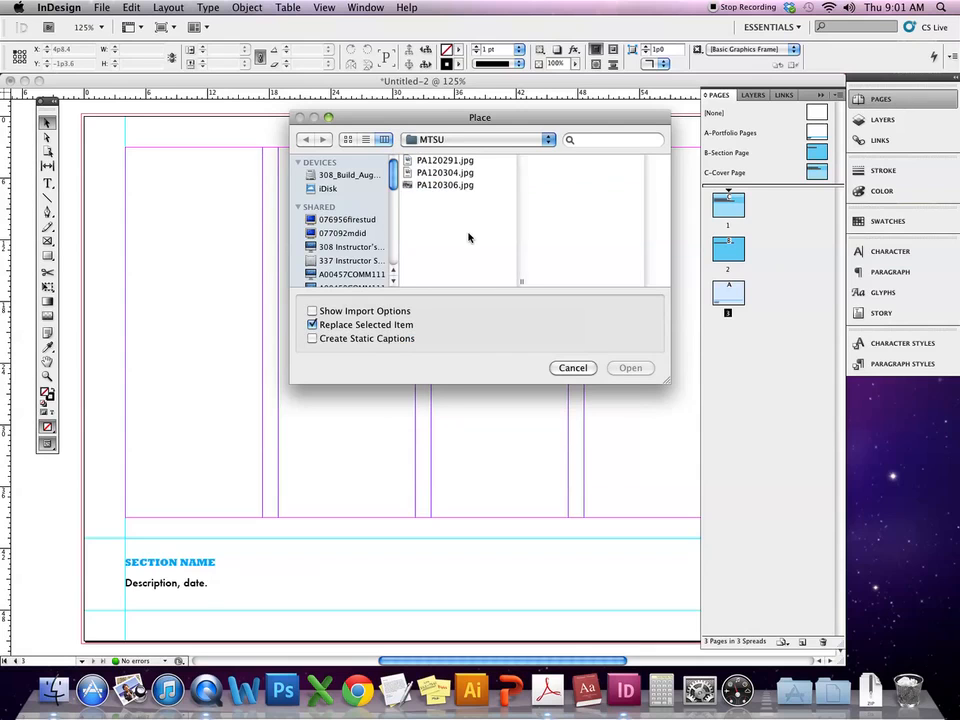
left_click(470, 221)
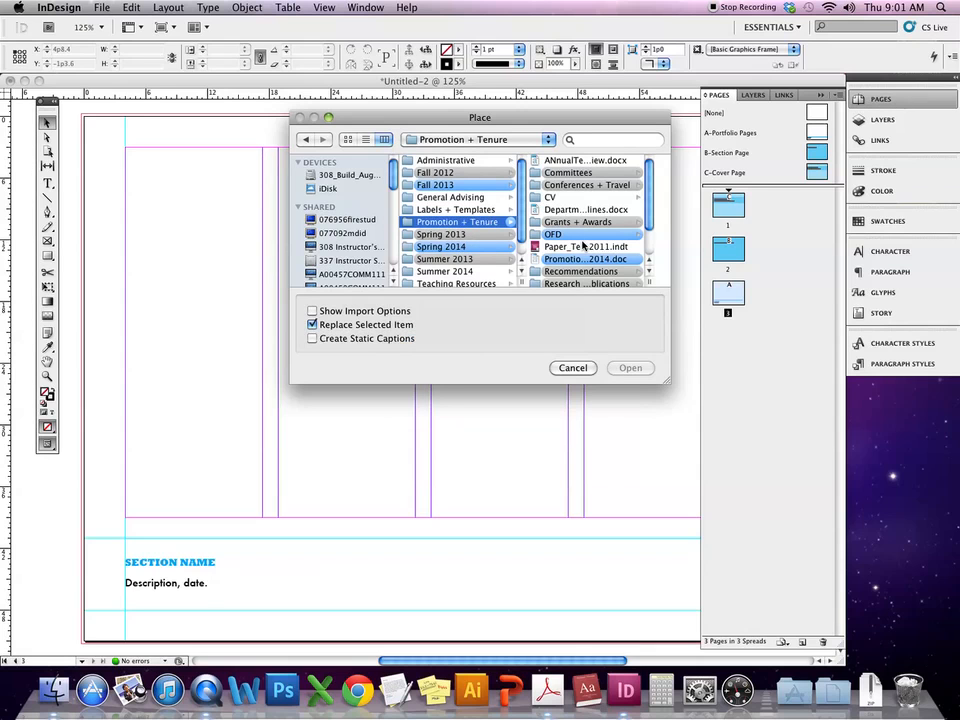
scroll(598, 258, "down", 3)
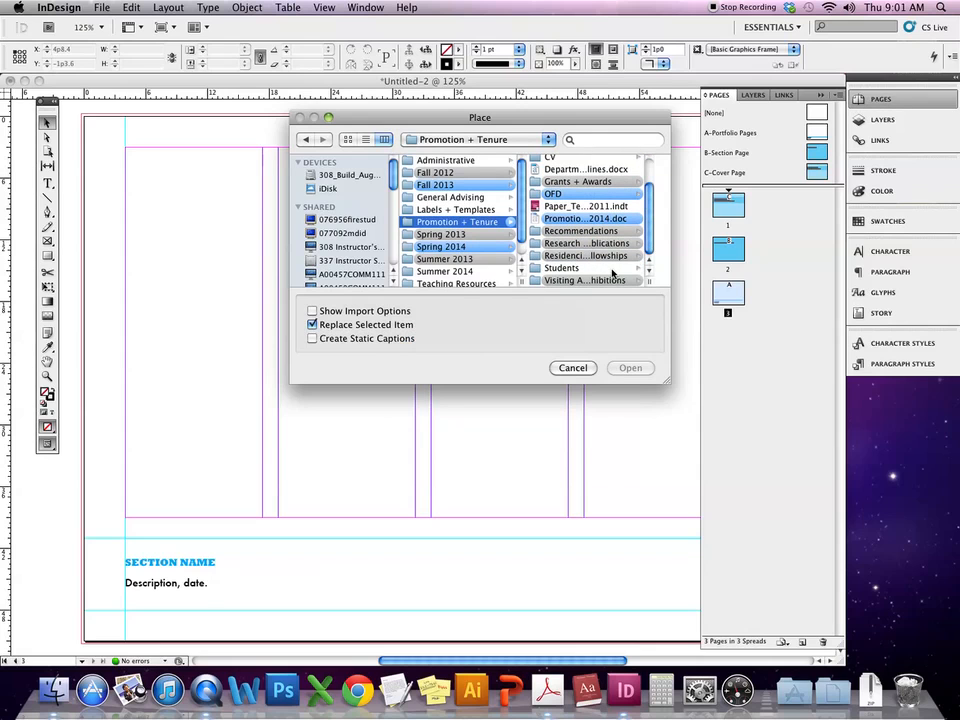
scroll(650, 246, "up", 1)
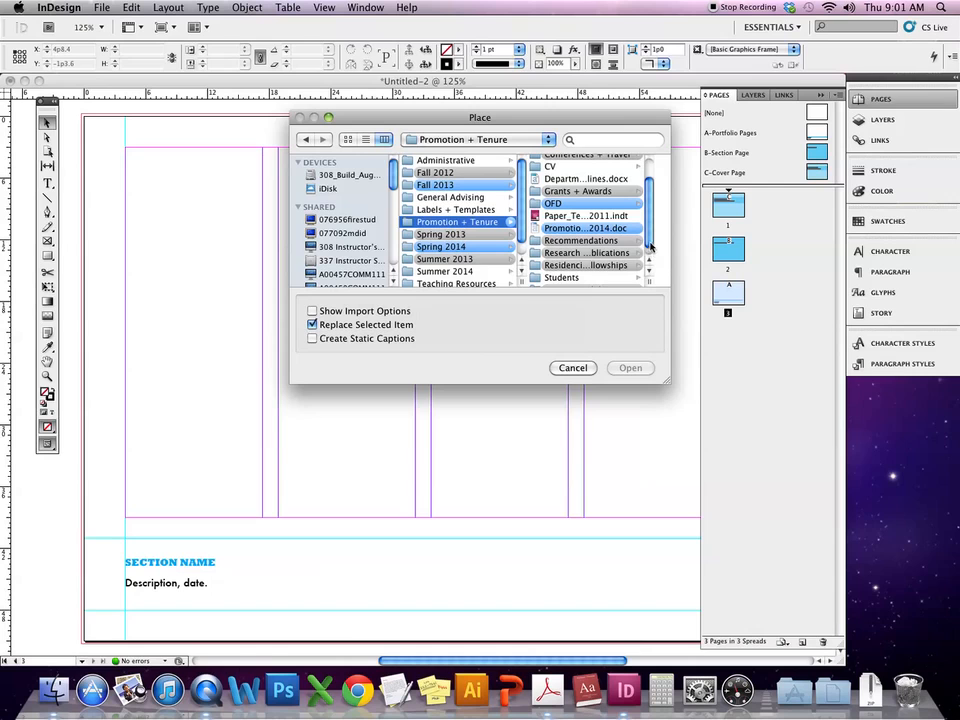
scroll(650, 246, "down", 1)
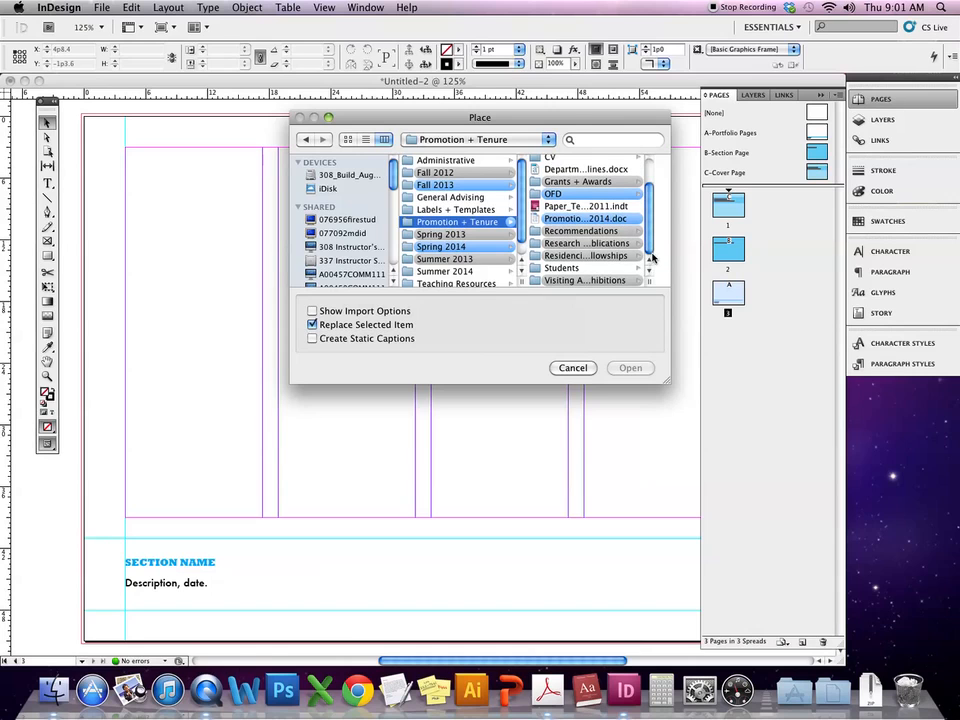
scroll(650, 252, "up", 3)
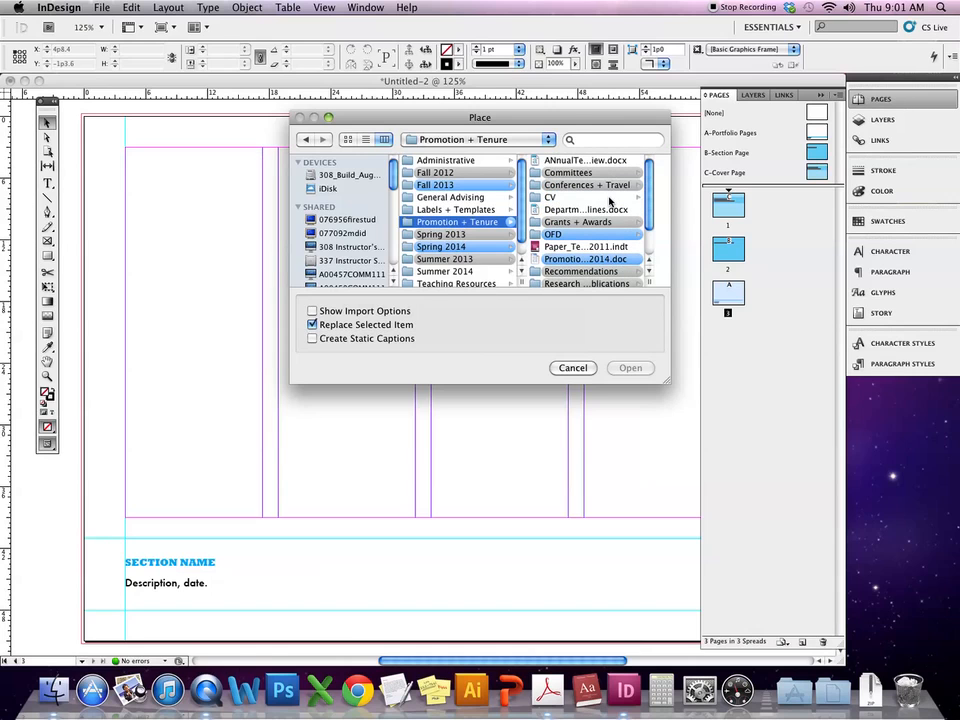
left_click(602, 260)
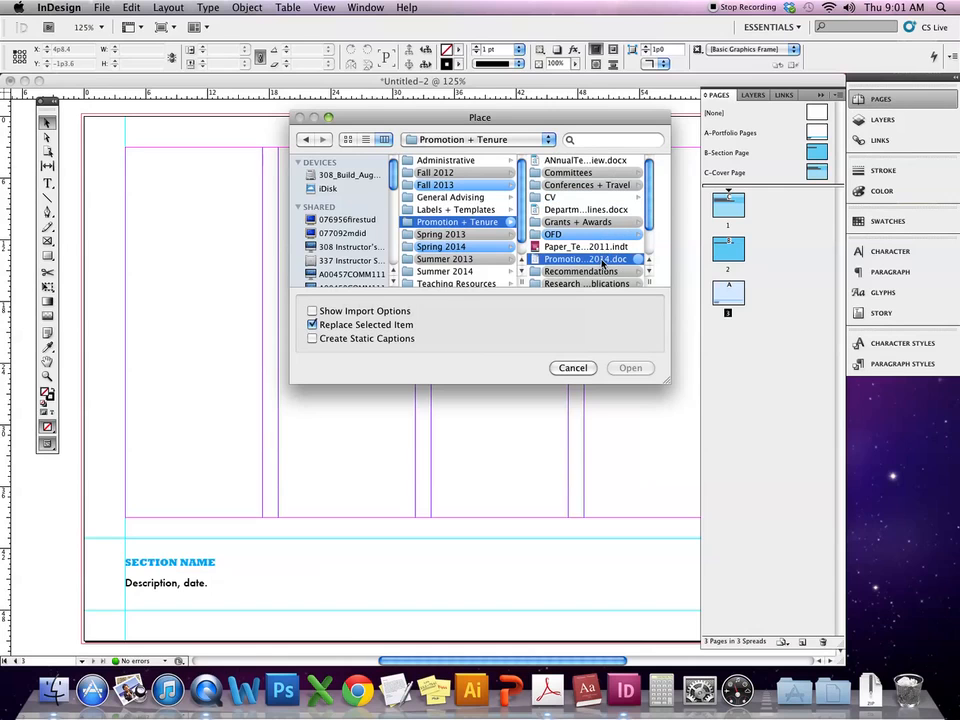
key("Down")
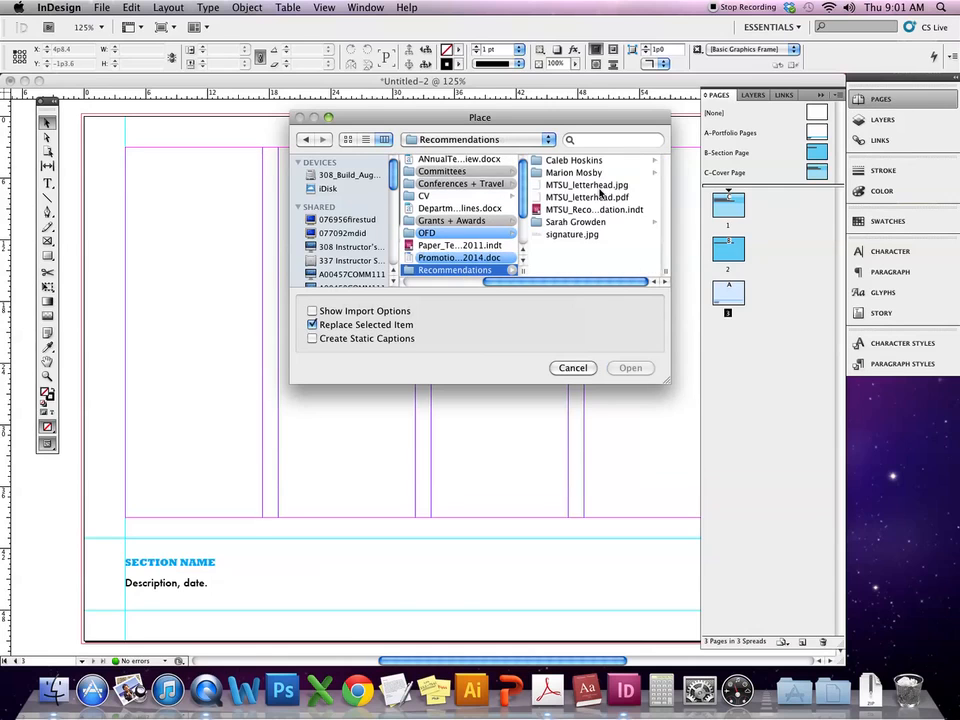
scroll(514, 229, "down", 3)
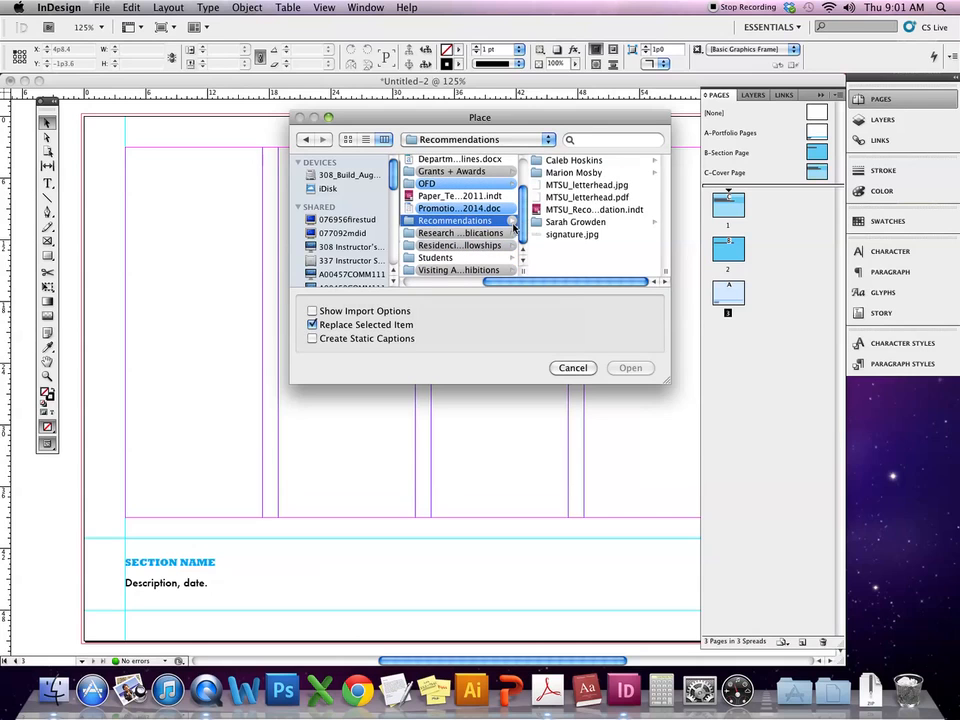
- Navigate to Research + Publications > Portfolio > Personal Work > JPGs (Digital) > all, then cancel
left_click(508, 233)
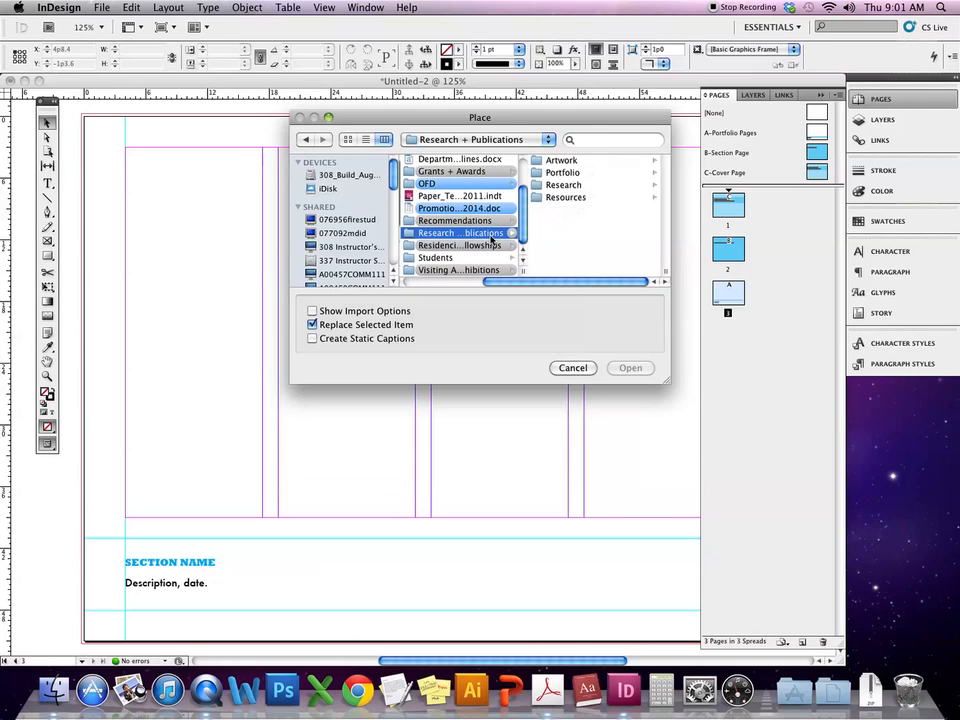
left_click(574, 172)
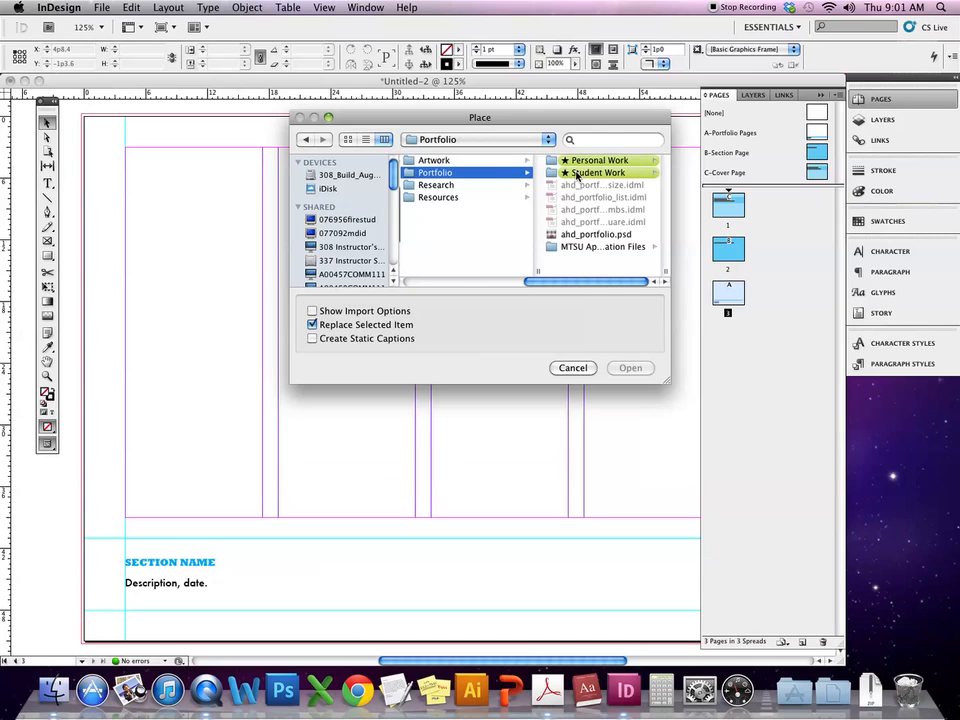
left_click(580, 160)
left_click(580, 161)
left_click(580, 161)
left_click(515, 173)
left_click(521, 161)
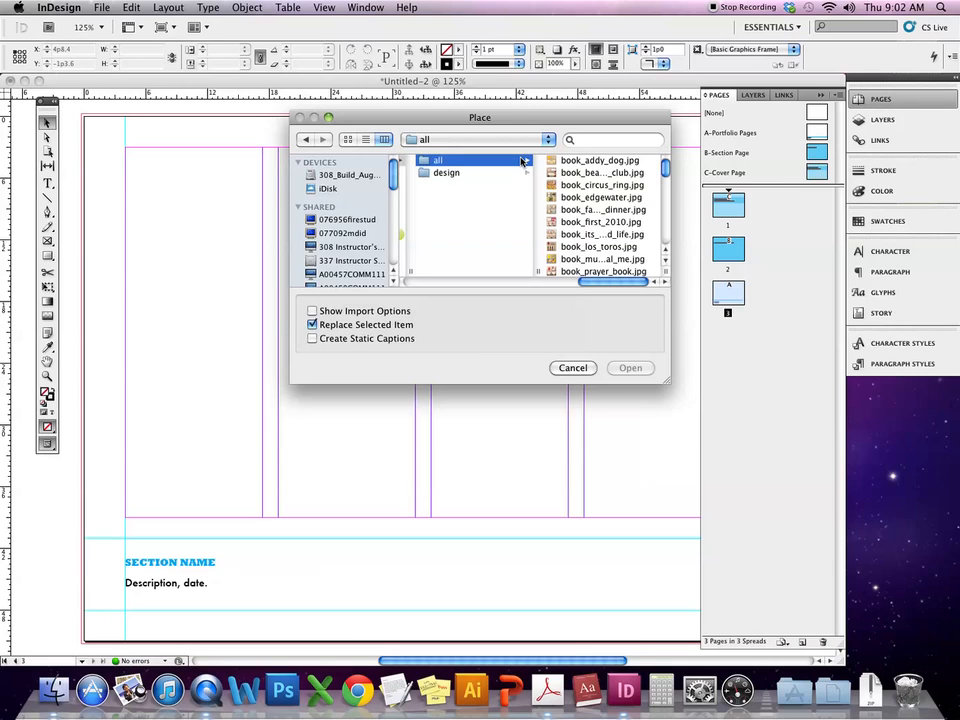
left_click(571, 373)
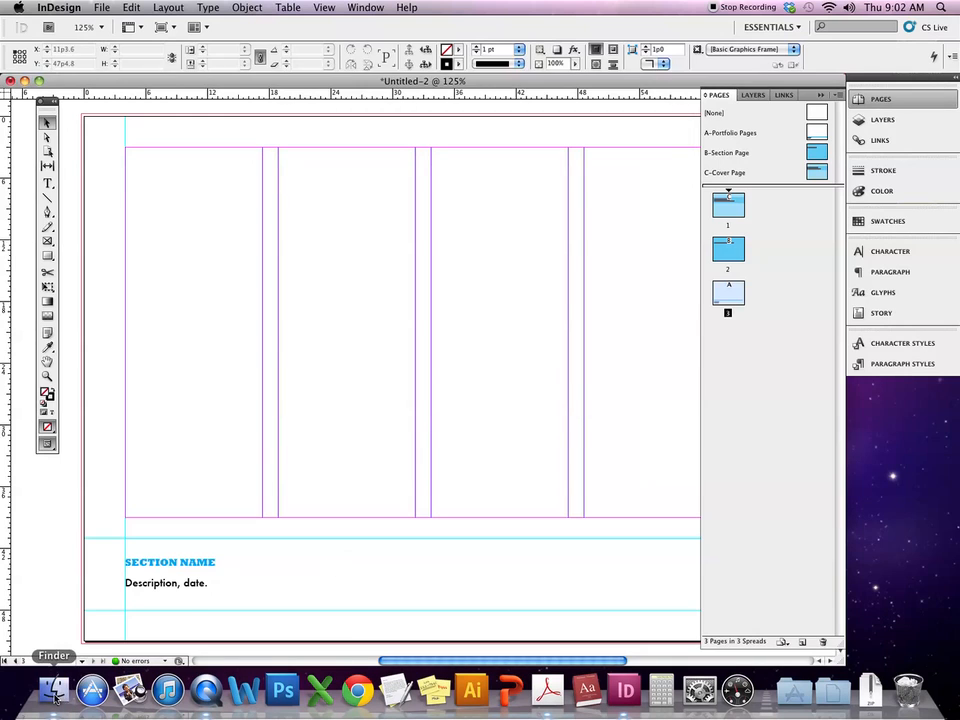
- In Finder, open the JPGs (Digital) > all folder
left_click(54, 693)
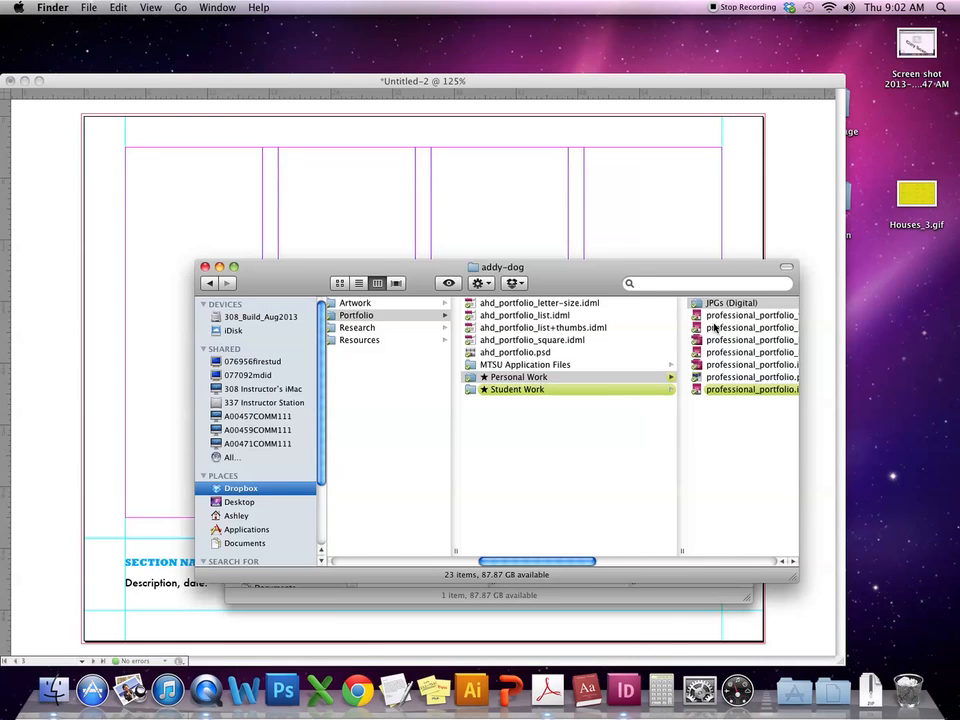
scroll(709, 328, "right", 3)
left_click(692, 302)
left_click(692, 302)
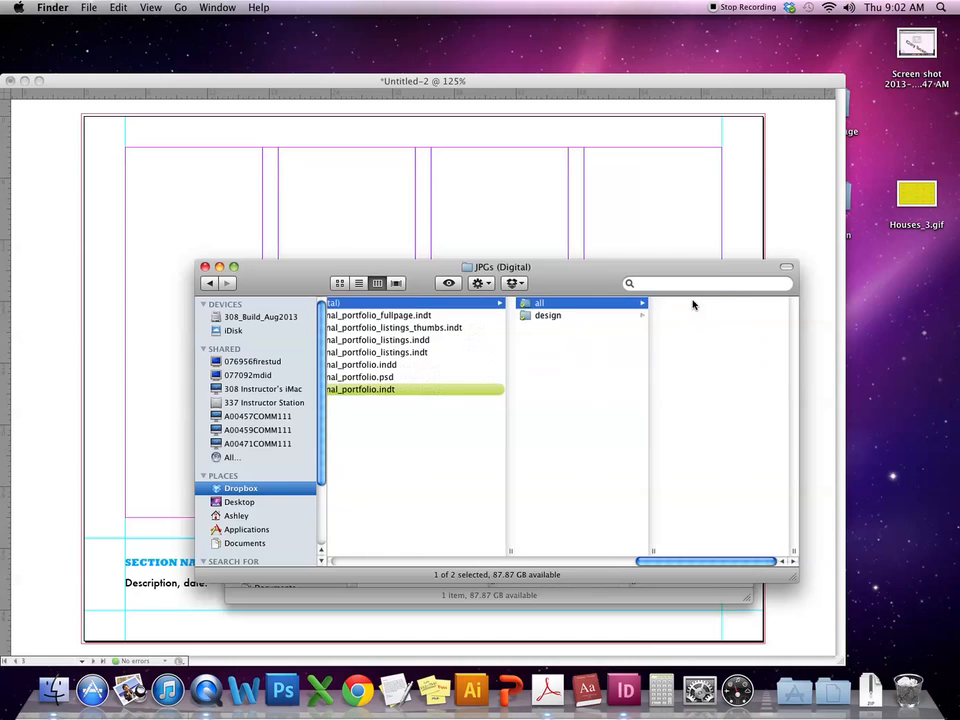
key("Right")
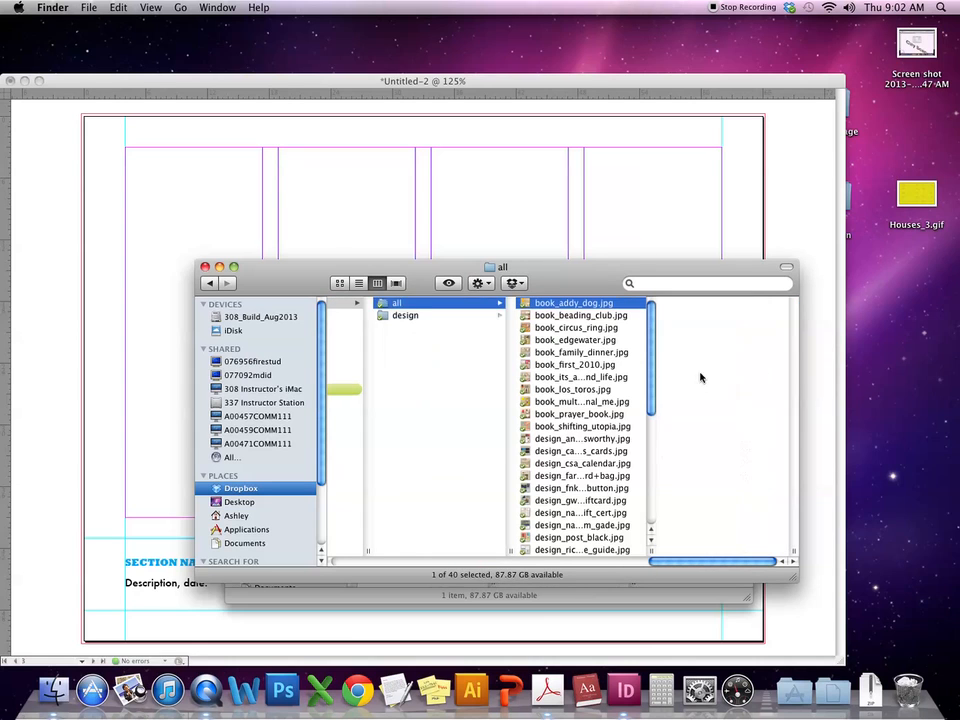
- Quick Look the first 13 images, stepping through book_beading_club.jpg to book_circus_ring.jpg
left_click(563, 451, "shift")
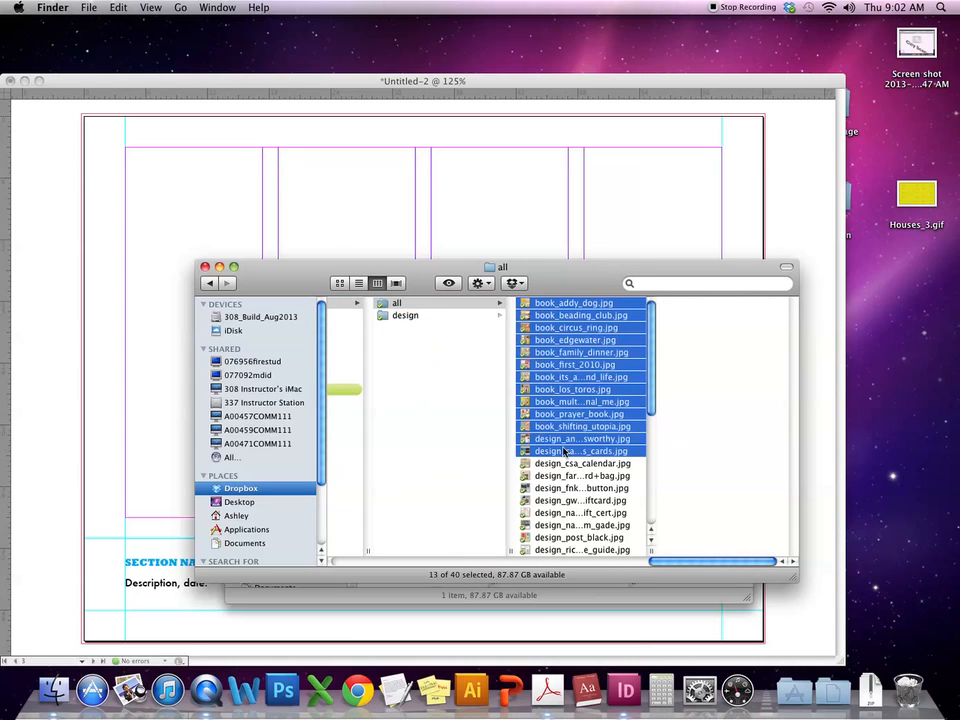
key("space")
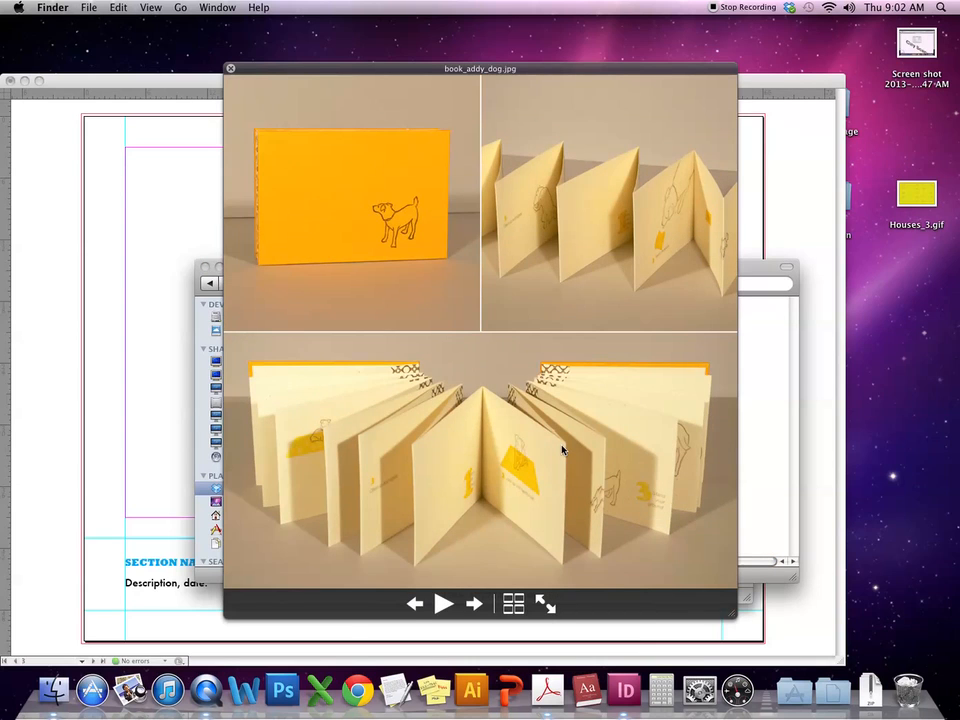
left_click(474, 605)
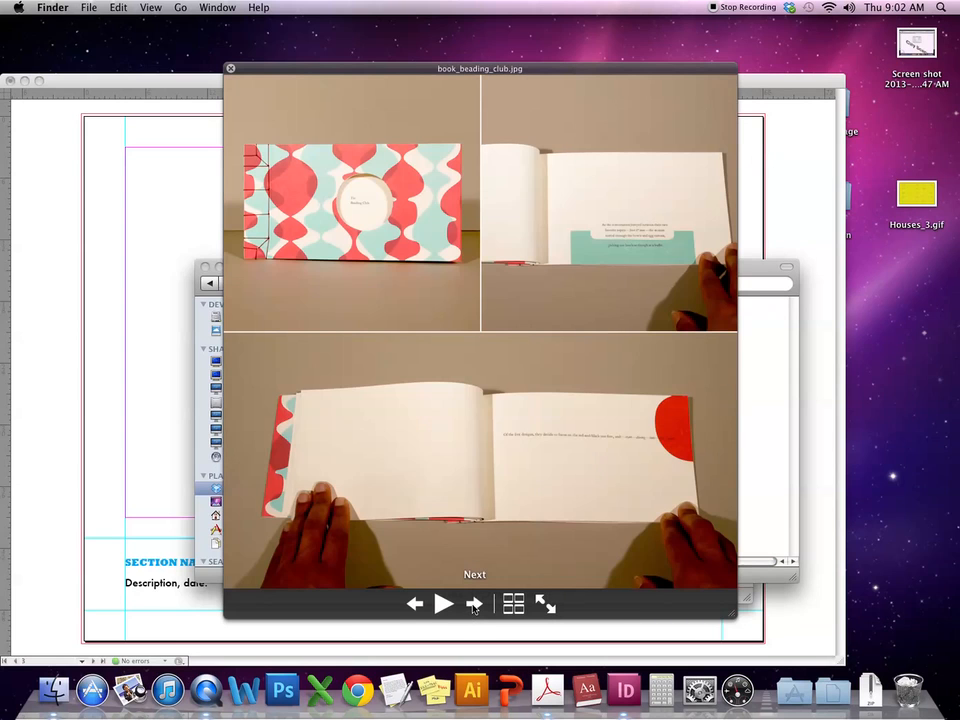
left_click(474, 605)
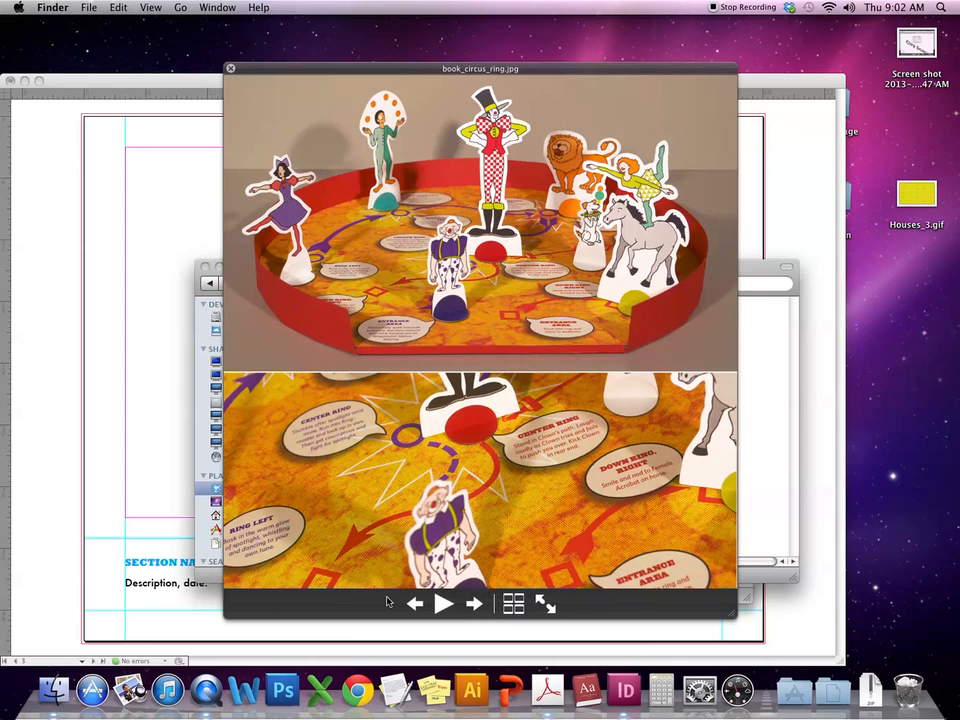
key("space")
left_click(510, 368)
- Check professional_portfolio.psd, then reopen JPGs (Digital) > all in Finder
scroll(520, 330, "left", 5)
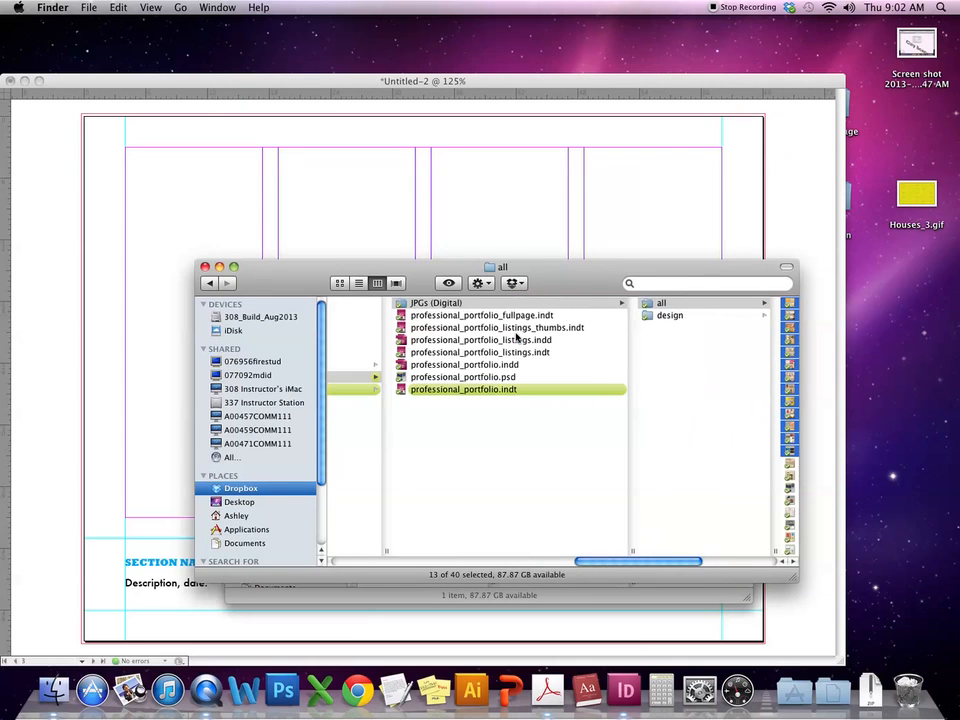
left_click(457, 377)
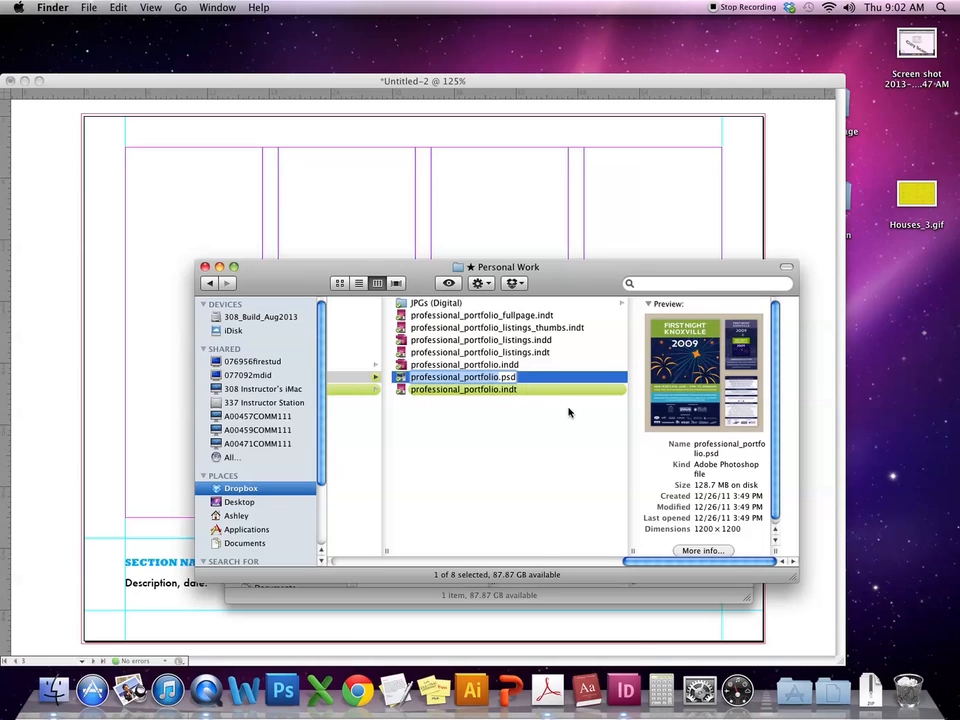
key("Left")
left_click(664, 389)
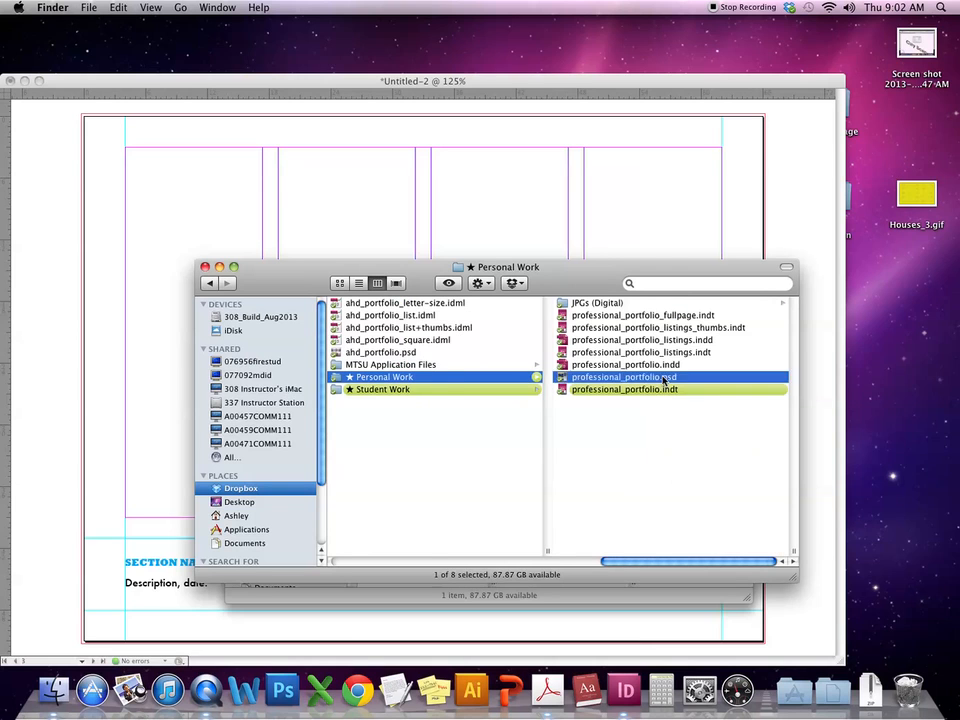
left_click(538, 378)
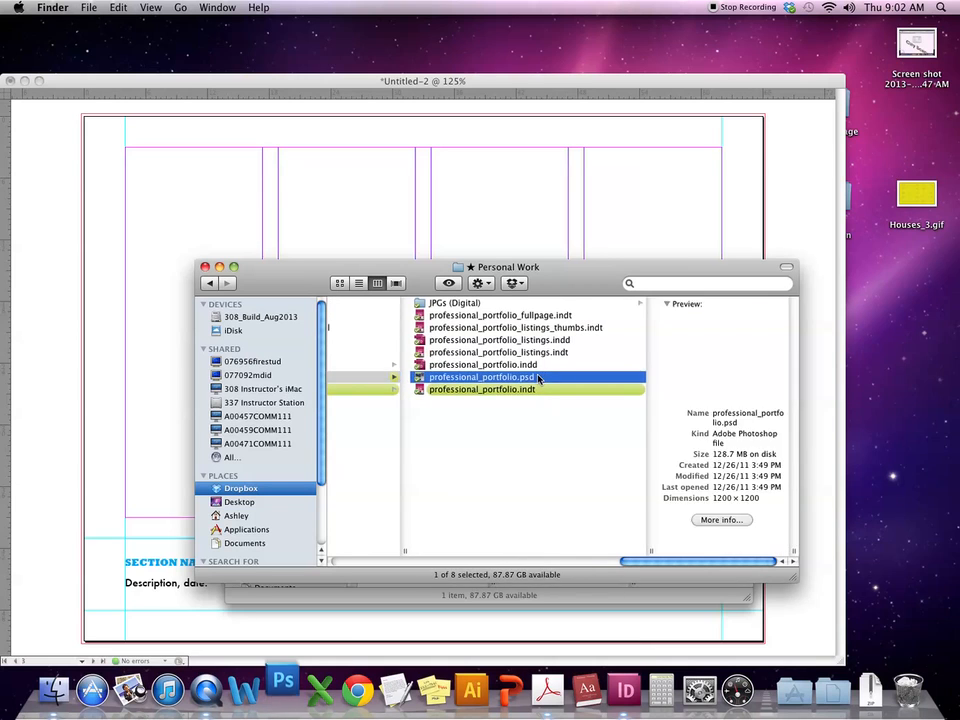
left_click(634, 304)
left_click(690, 305)
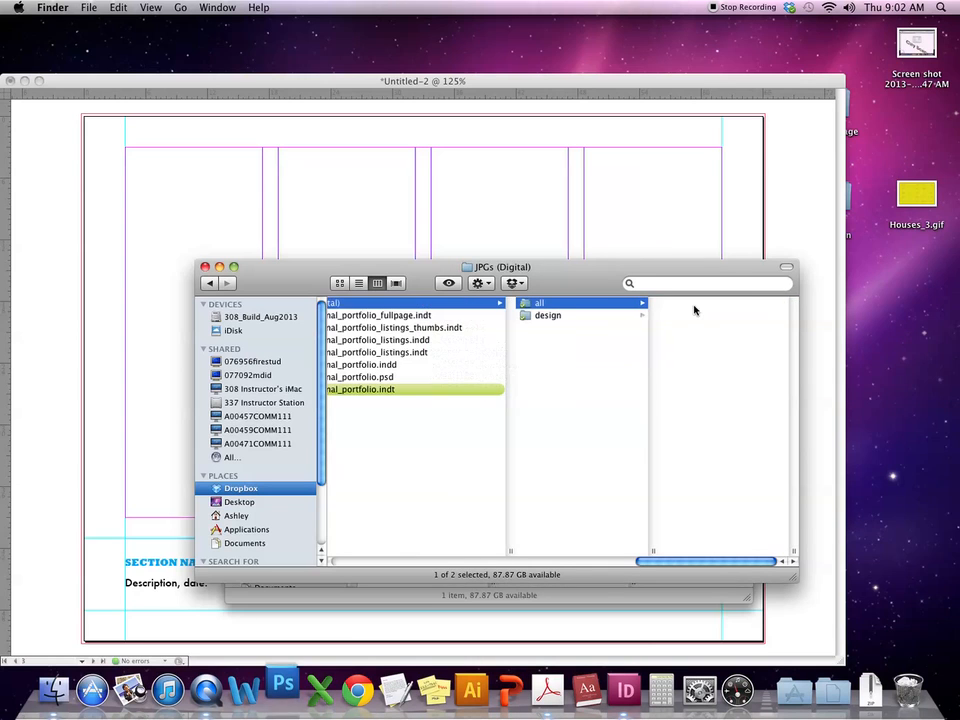
- Quick Look the first 13 images and step through them to book_los_toros.jpg
left_click(574, 452, "shift")
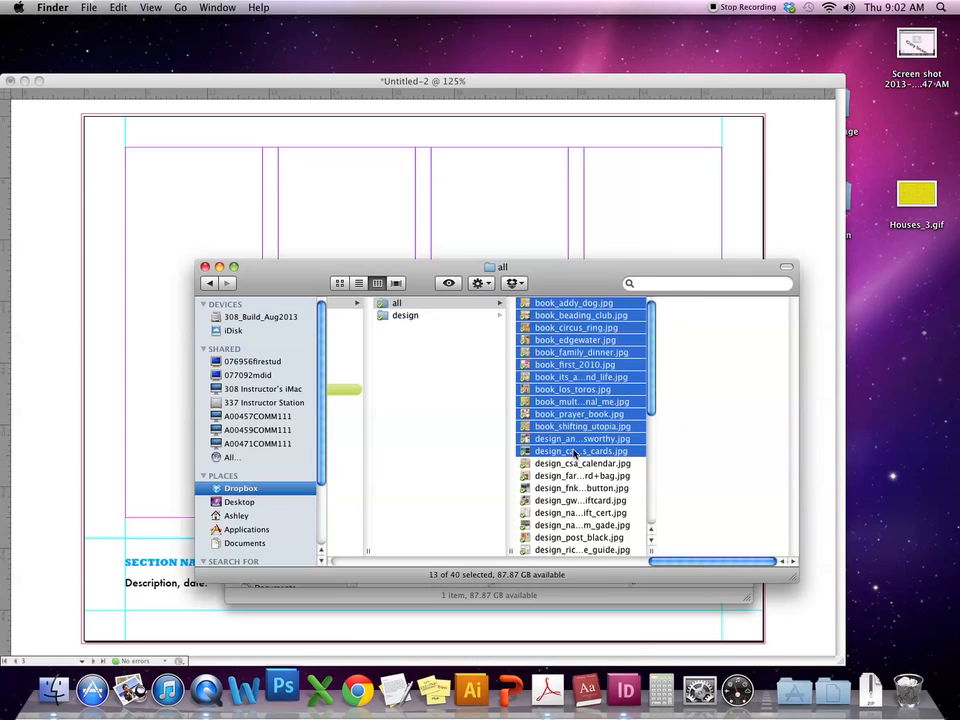
key("space")
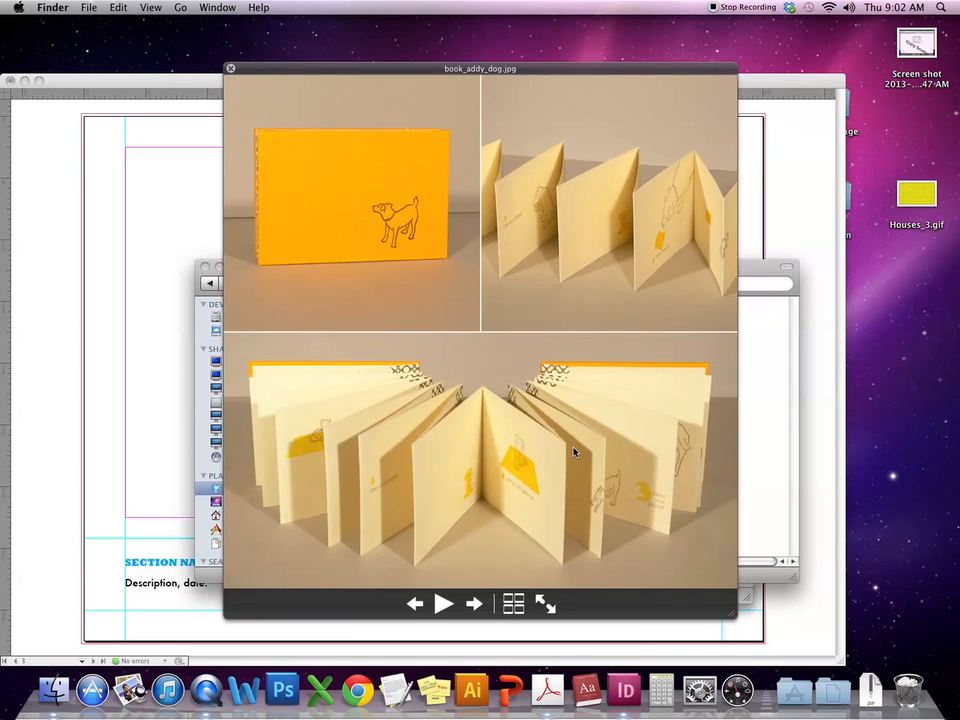
key("Right")
key("Right")
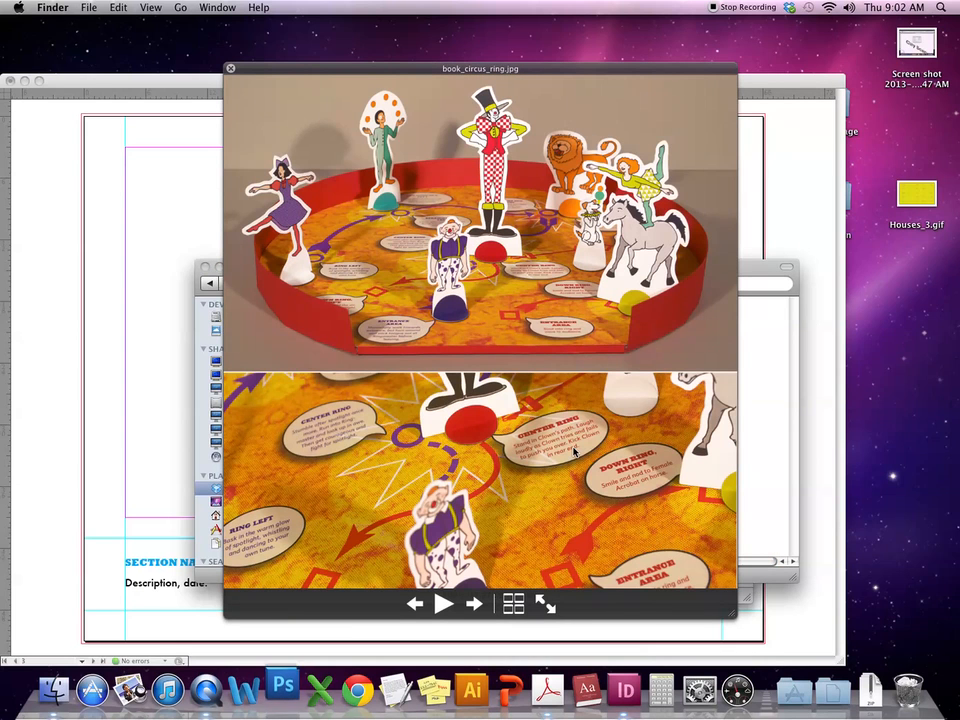
key("Right")
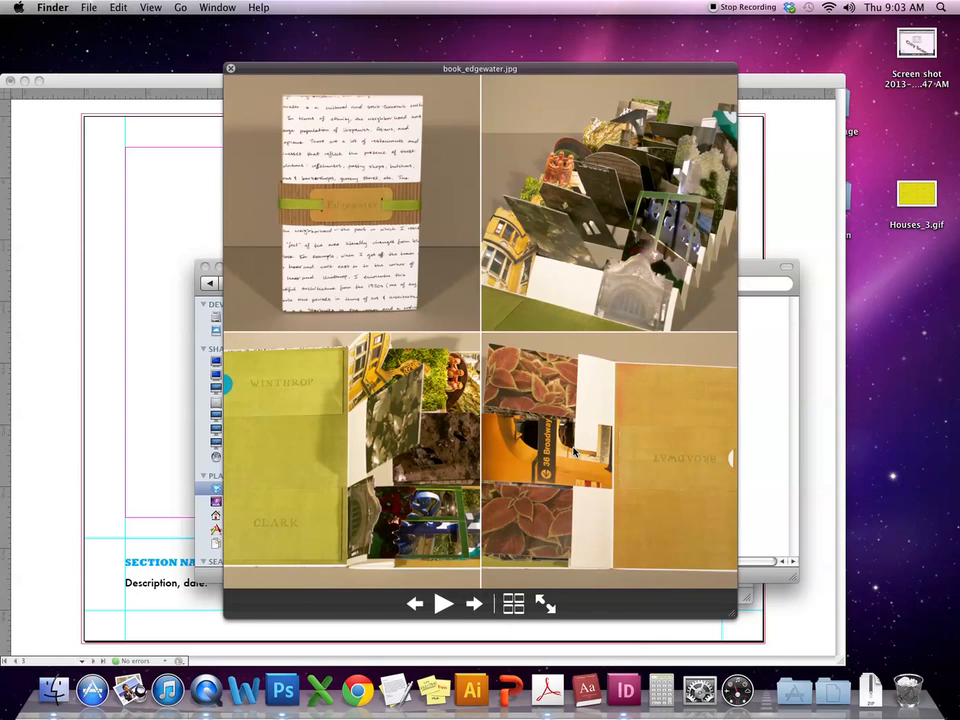
key("Right")
key("Right")
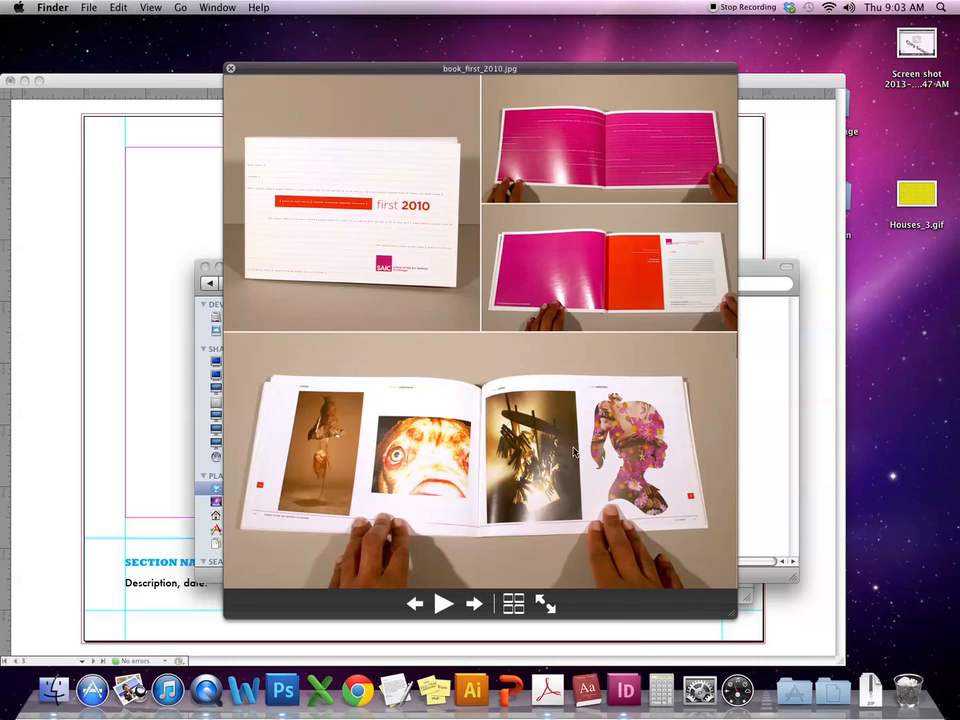
key("Left")
key("Right")
key("Right")
key("space")
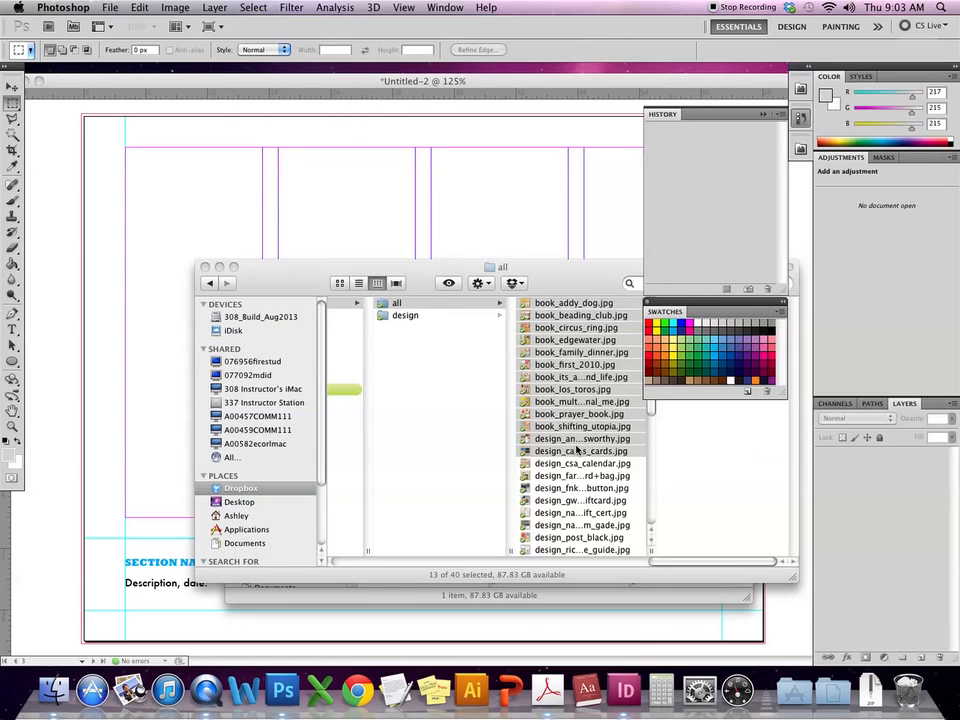
key("space")
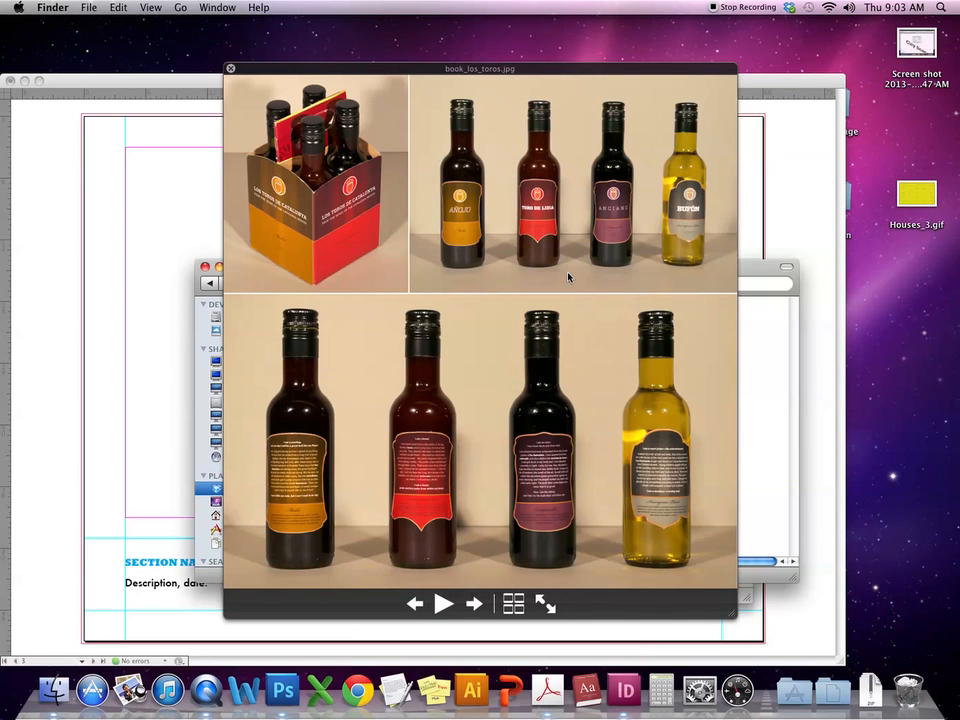
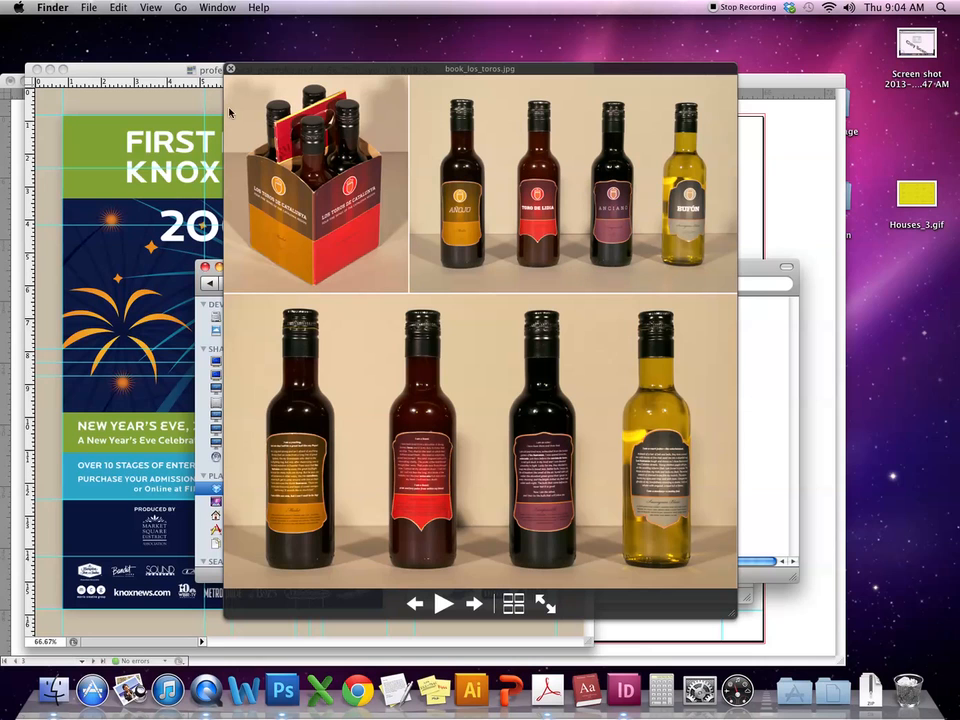
- Close the book_los_toros.jpg preview and bring professional_portfolio.psd in Photoshop to the front
left_click(230, 68)
left_click(265, 68)
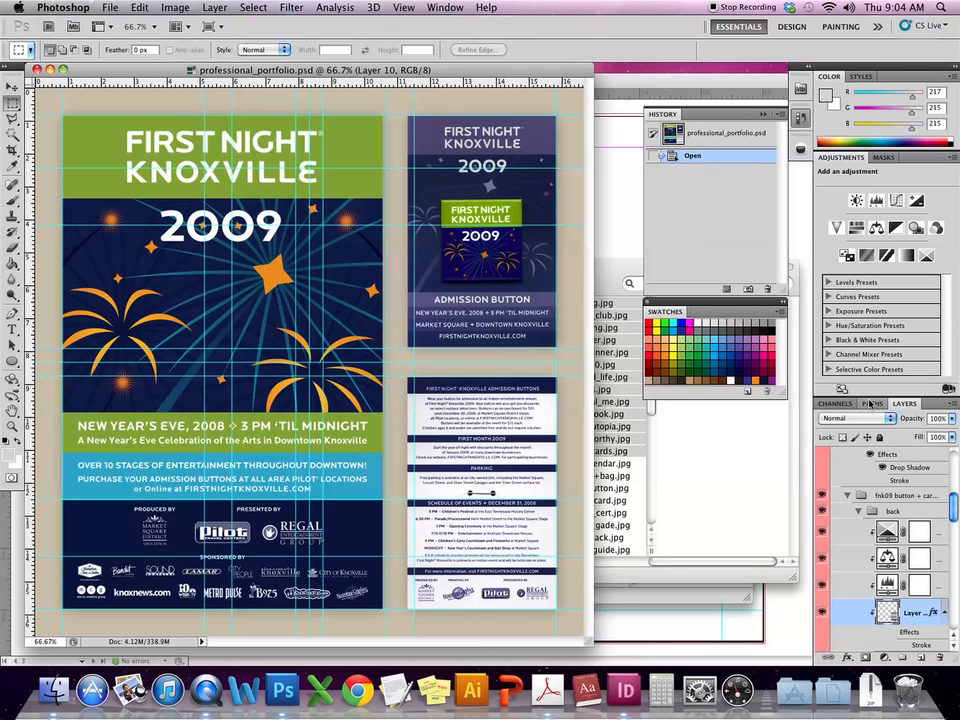
- Float the Layers panel, collapse the fnk09 poster + button group, and make the panel taller
left_click_drag(909, 407, 542, 198)
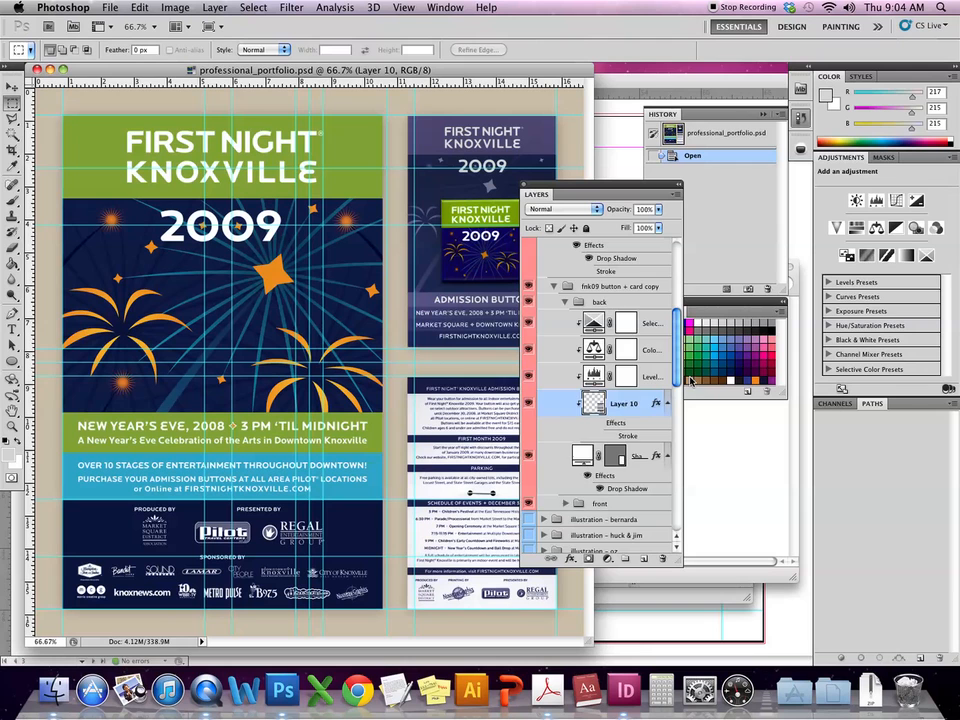
scroll(550, 440, "up", 5)
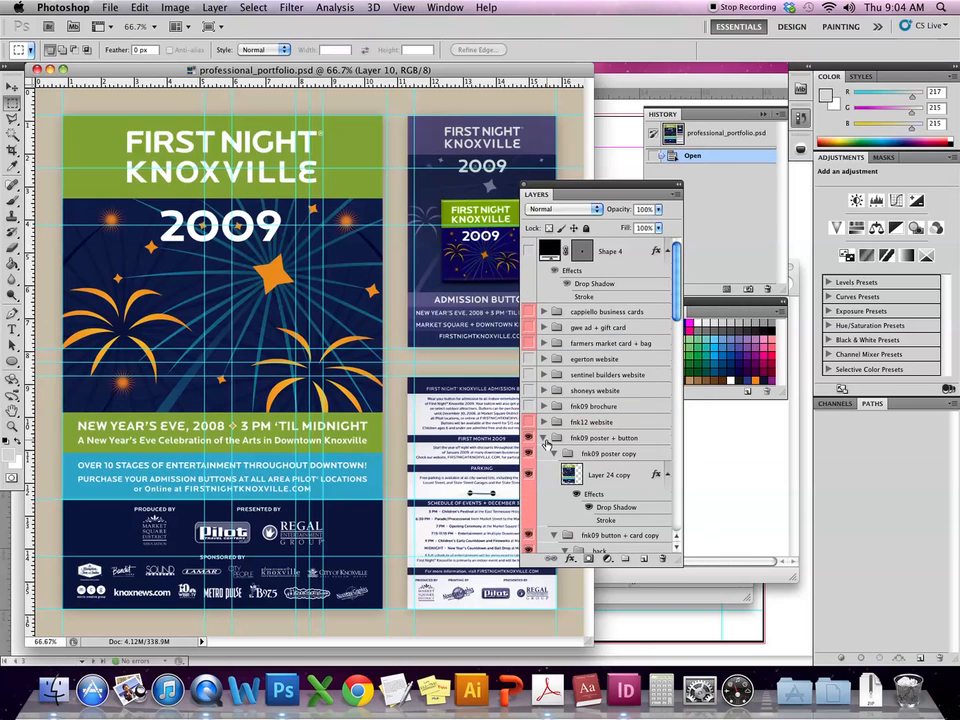
left_click(546, 443)
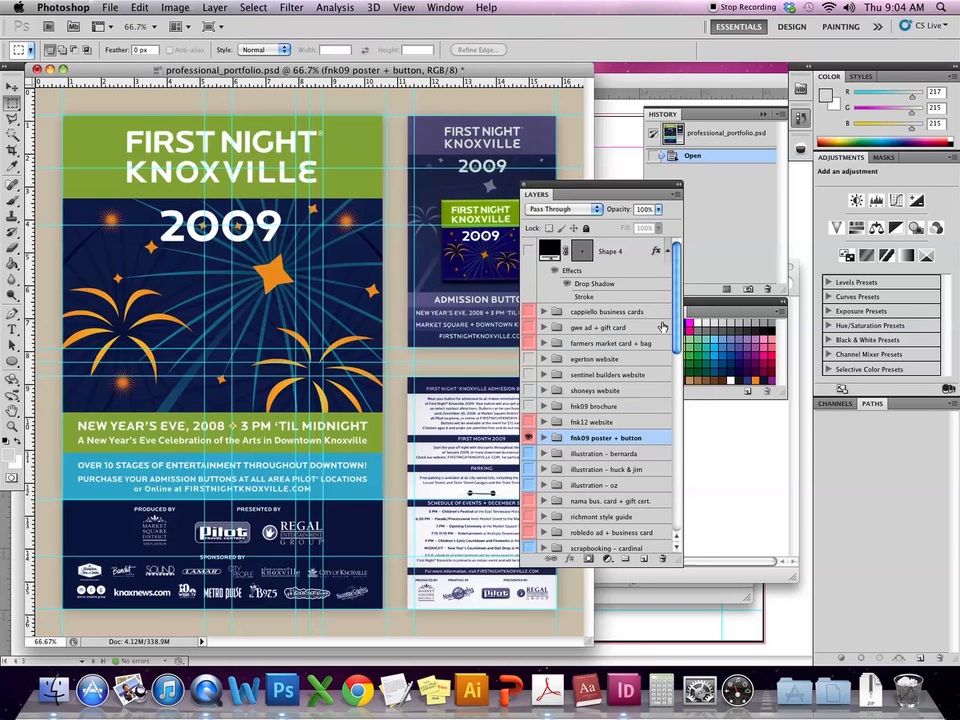
left_click_drag(677, 320, 677, 355)
left_click_drag(653, 567, 654, 665)
left_click_drag(677, 458, 645, 607)
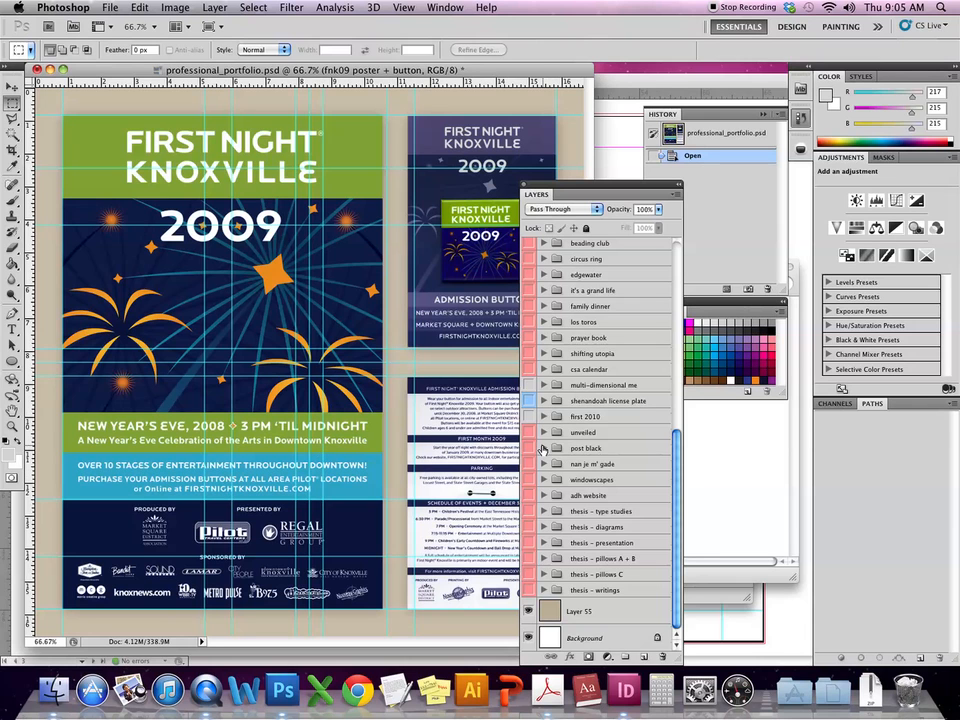
scroll(606, 372, "up", 5)
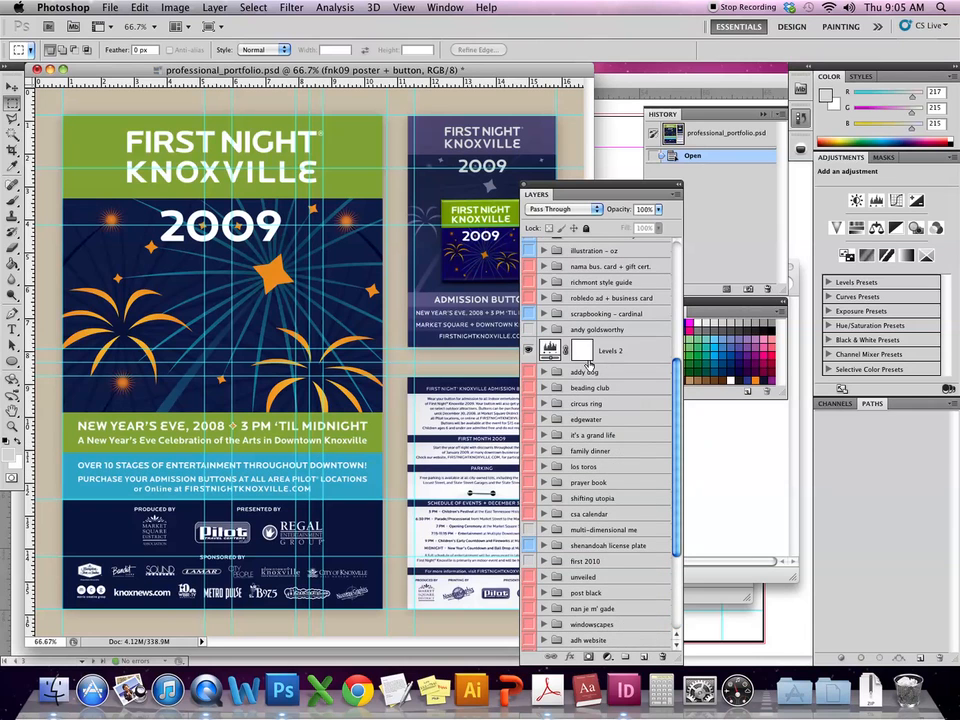
scroll(528, 359, "up", 3)
scroll(528, 359, "up", 5)
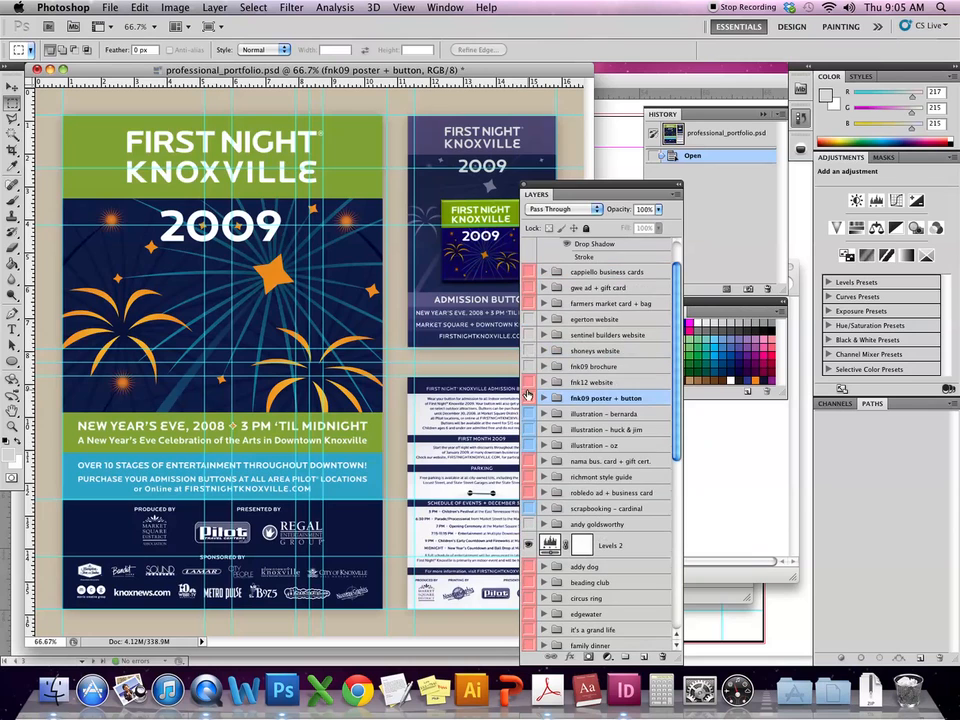
left_click(528, 398)
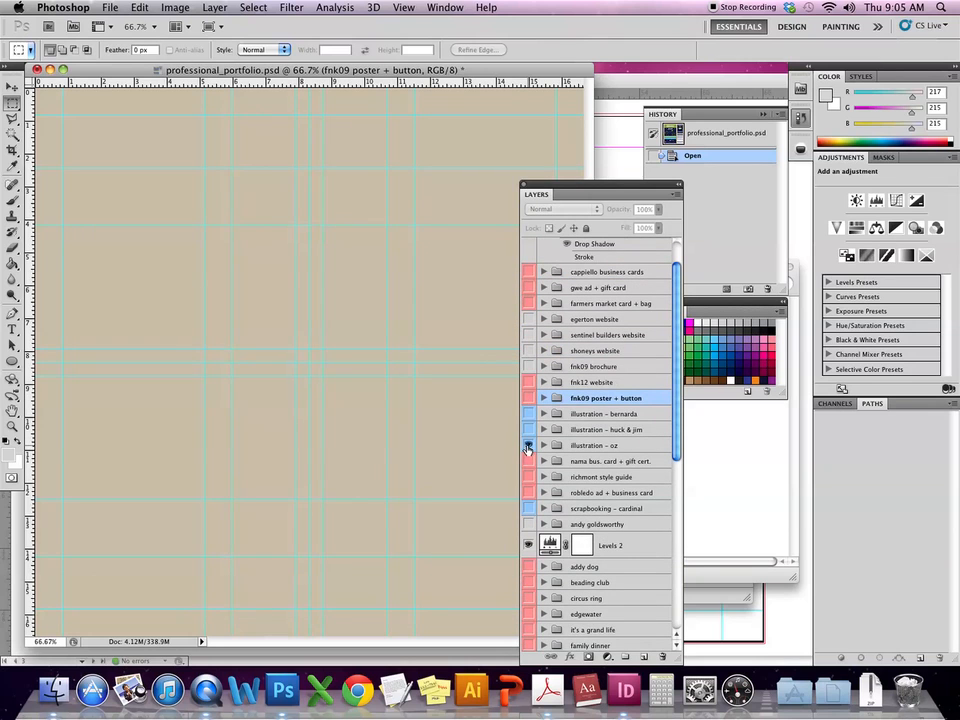
left_click(528, 445)
left_click(528, 445)
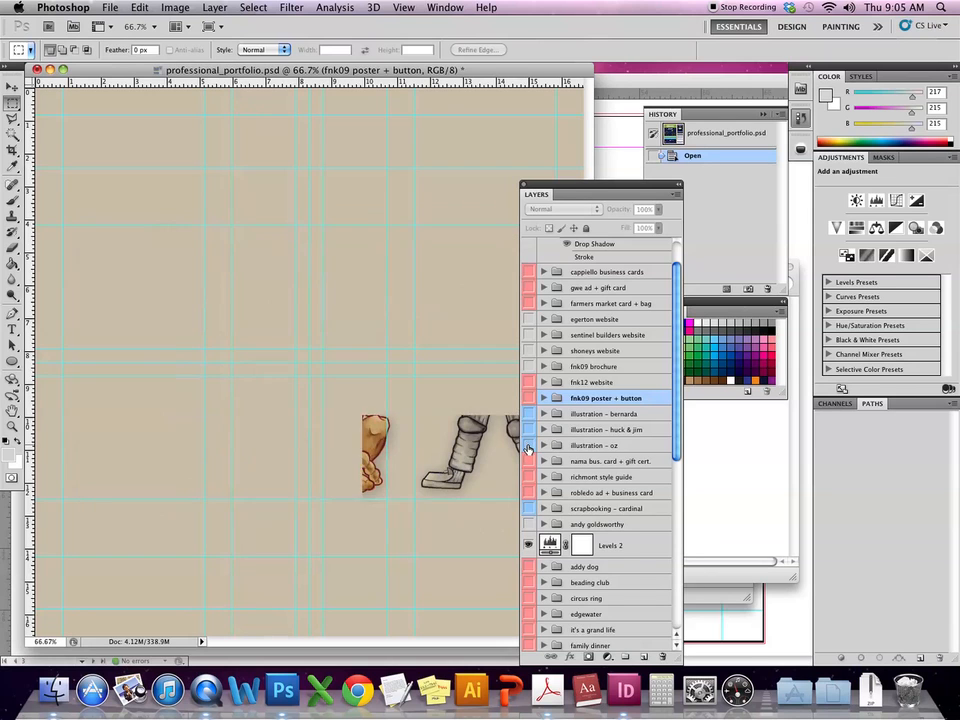
left_click(528, 445)
left_click(542, 445)
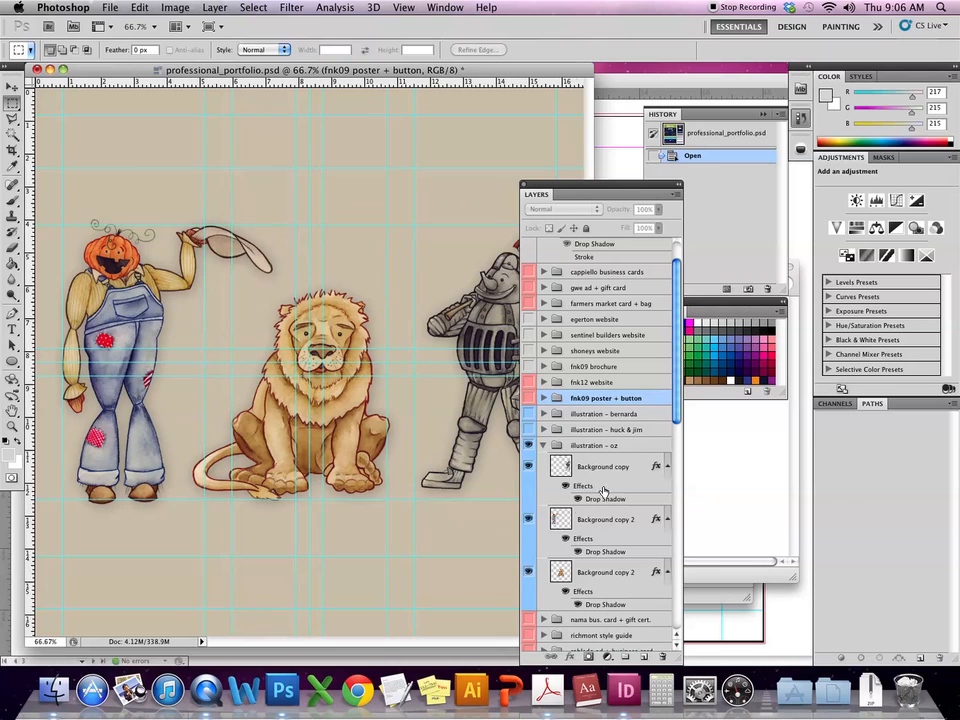
left_click(528, 467)
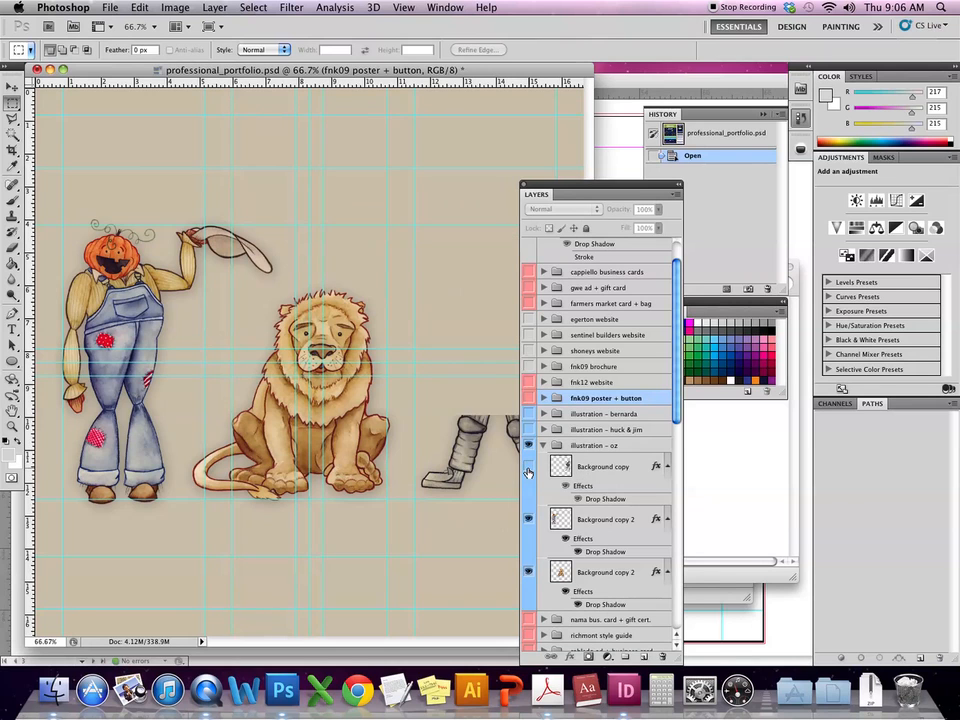
left_click(528, 467)
left_click(528, 467)
left_click(528, 465)
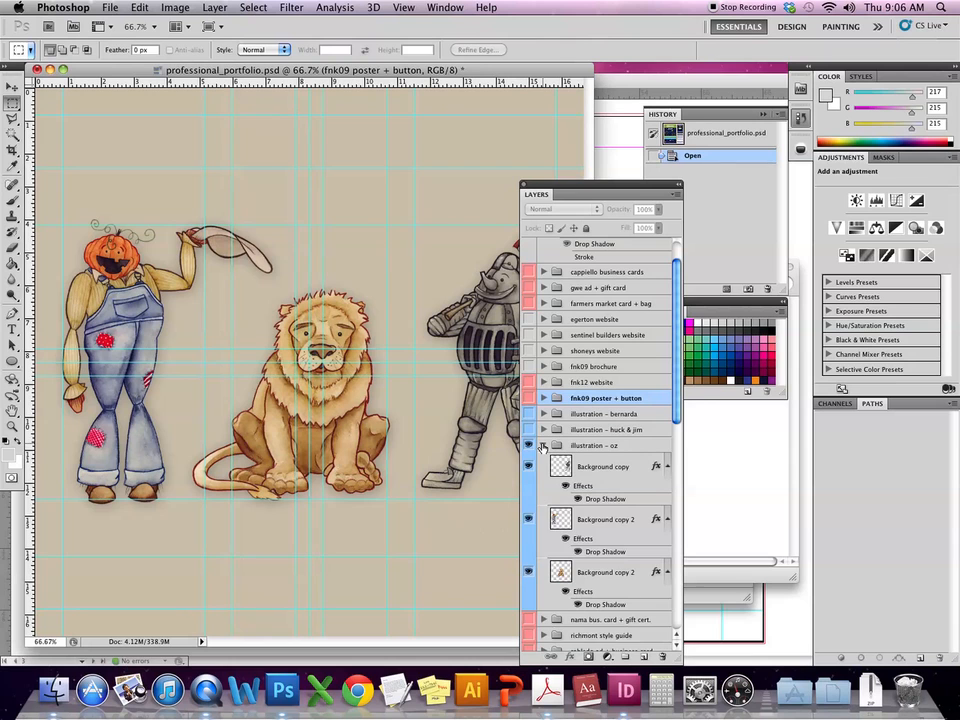
left_click(543, 446)
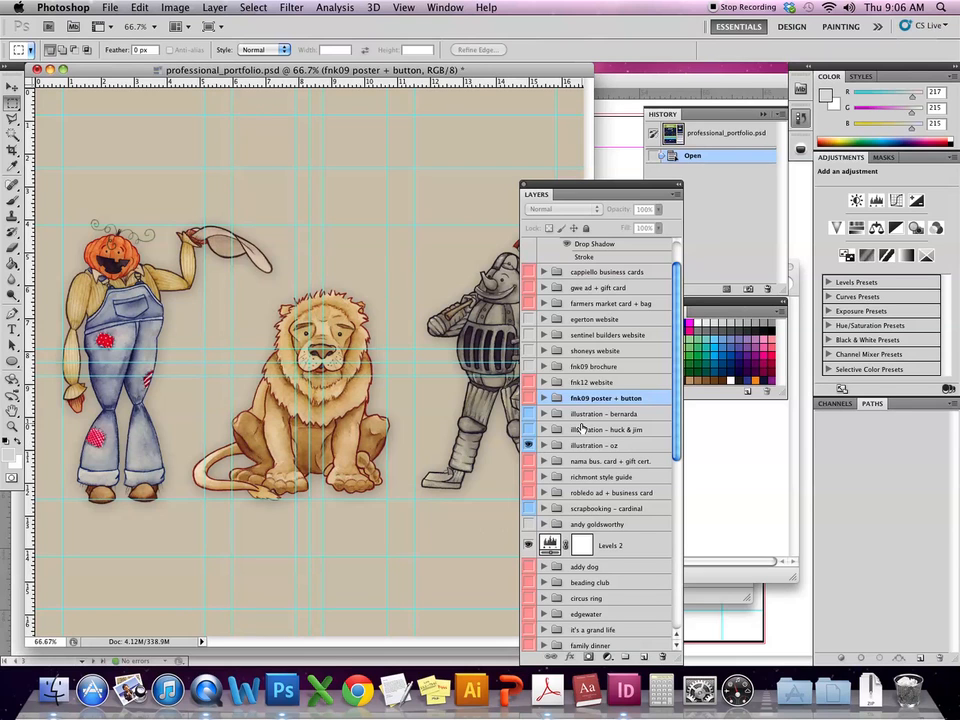
left_click(528, 445)
left_click(528, 398)
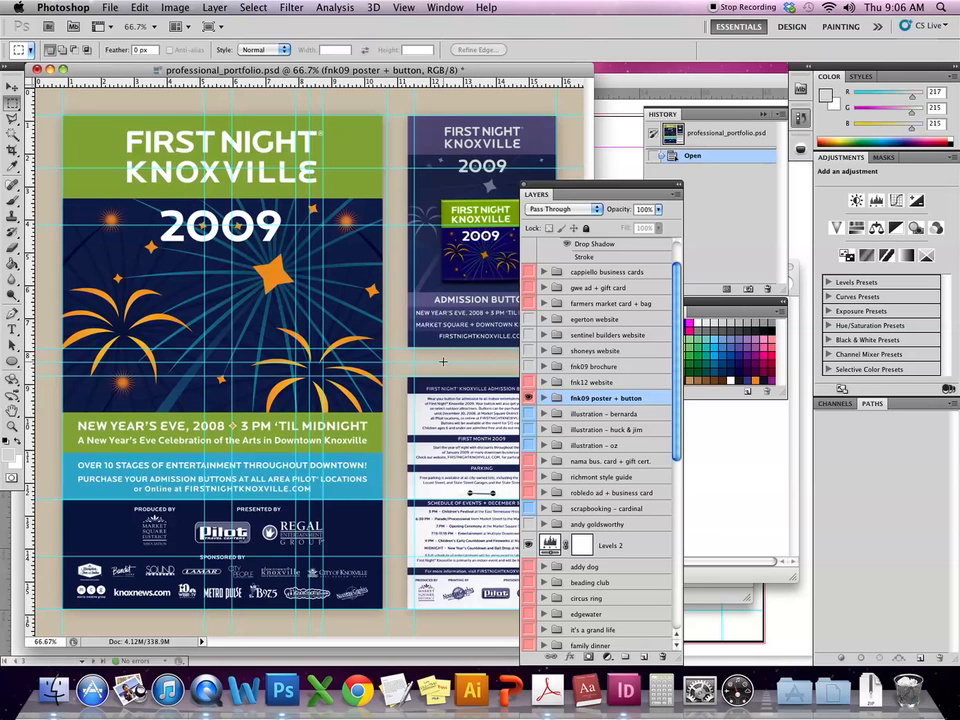
- Move the Layers panel right, expand fnk09 poster + button, then hide Photoshop to reveal InDesign
left_click_drag(643, 190, 736, 190)
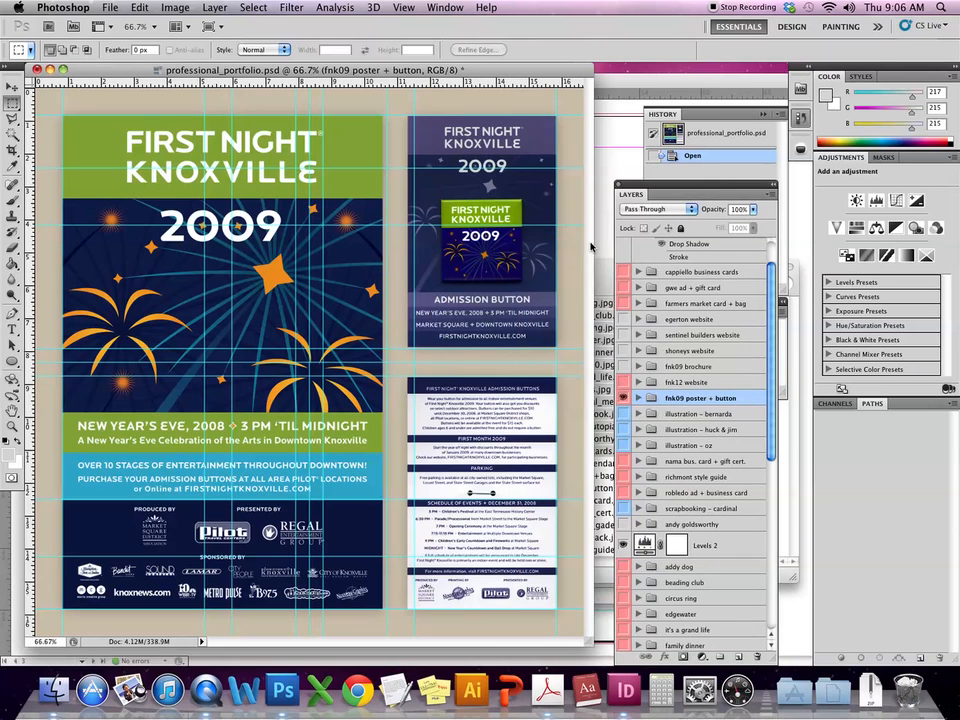
left_click(638, 398)
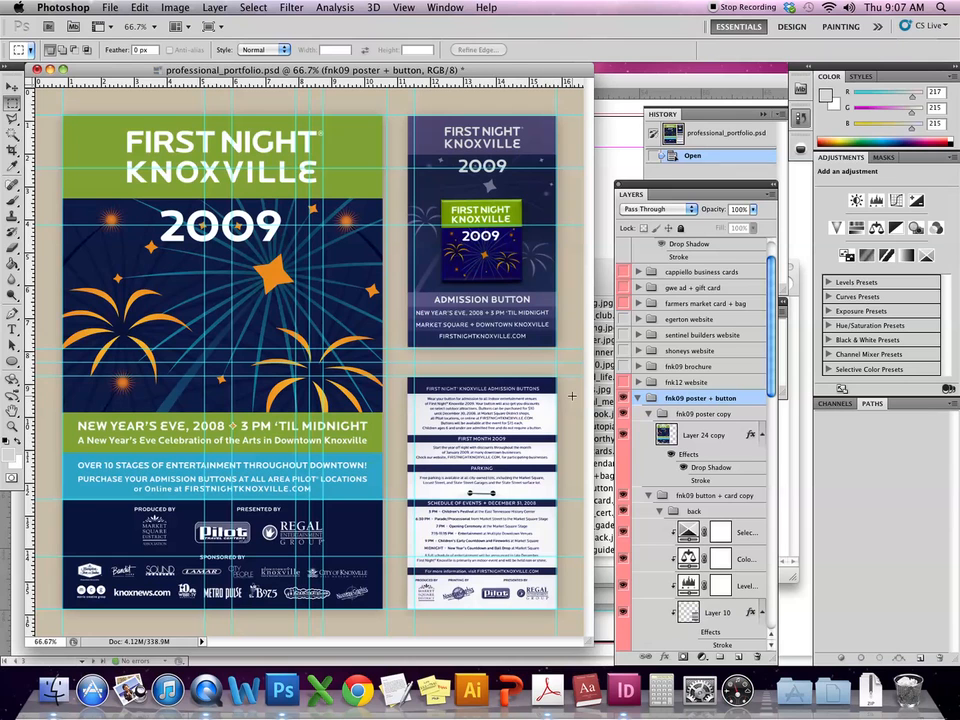
left_click(607, 141)
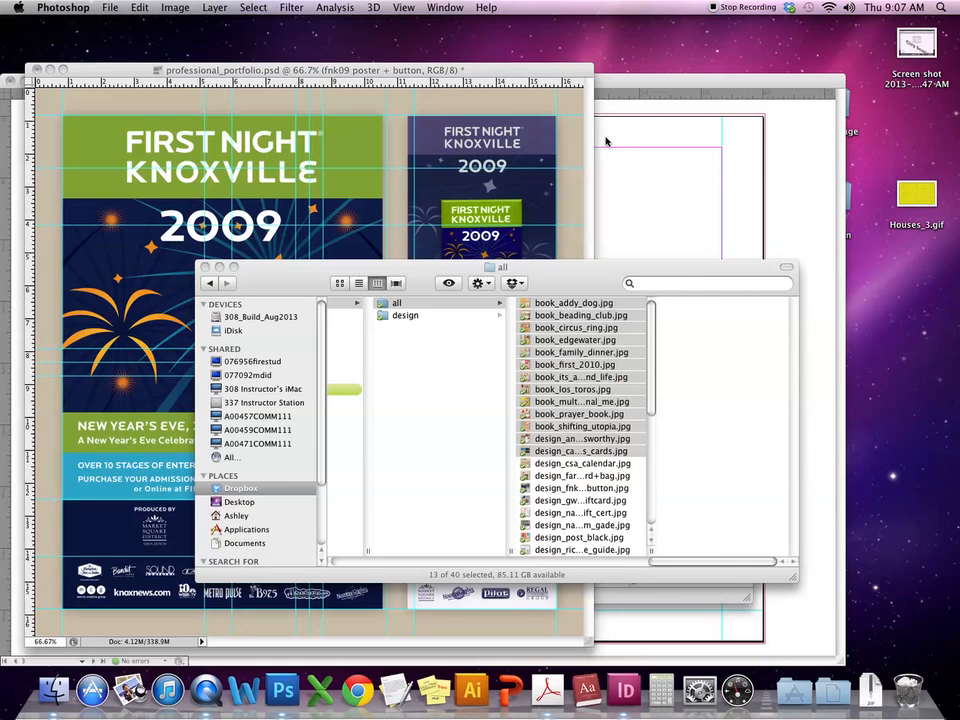
left_click(411, 71)
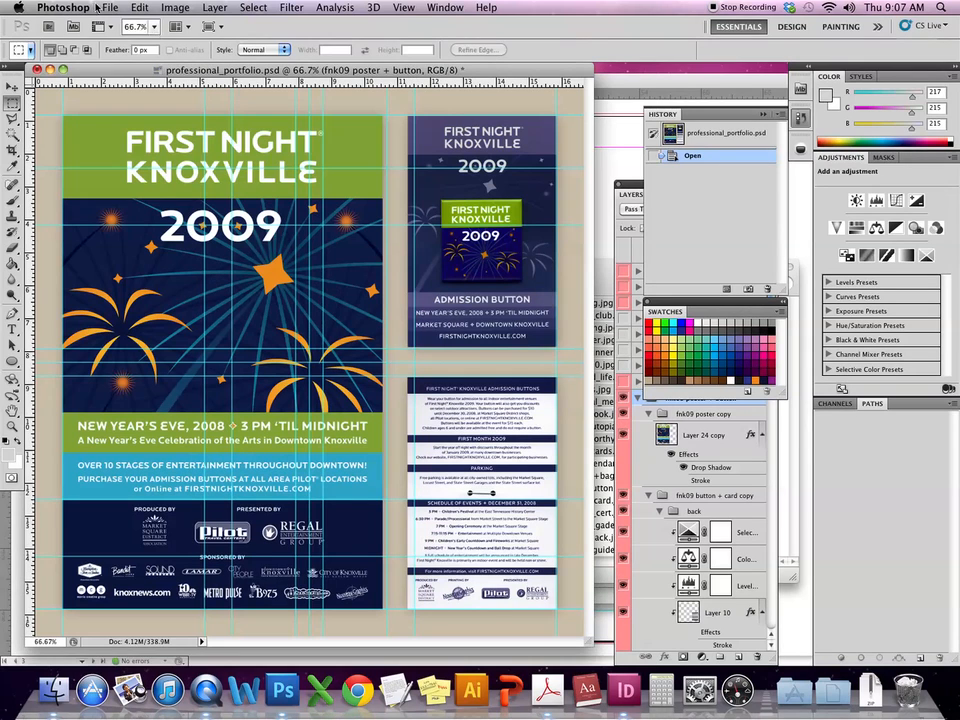
left_click(48, 8)
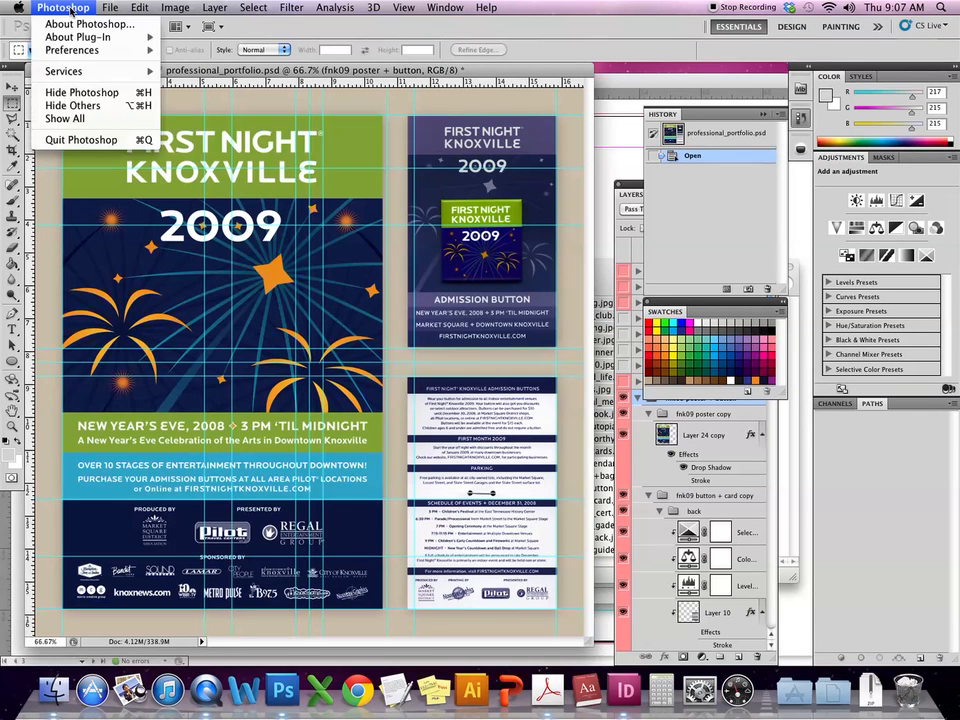
left_click(82, 92)
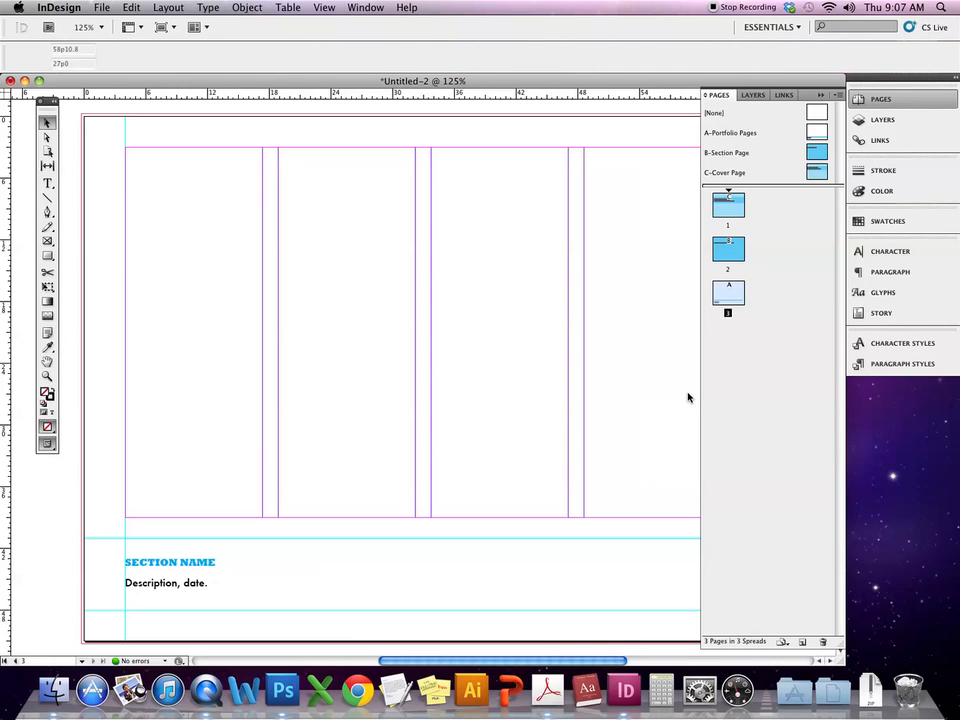
- Open the A-Portfolio Pages master for editing and bring up File > Place
double_click(815, 133)
double_click(814, 135)
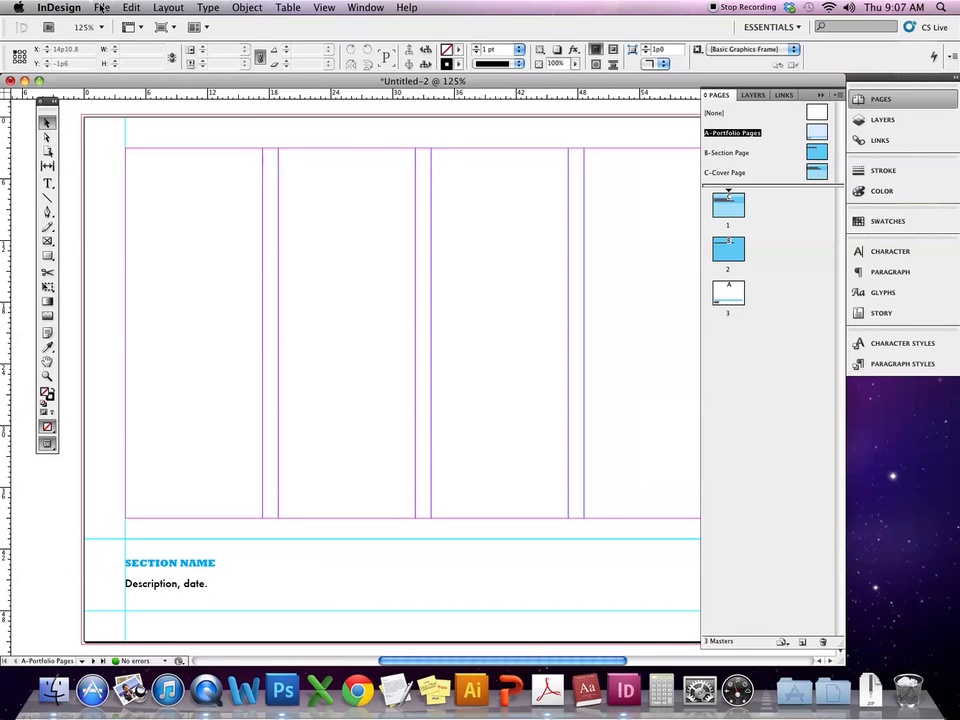
left_click(101, 8)
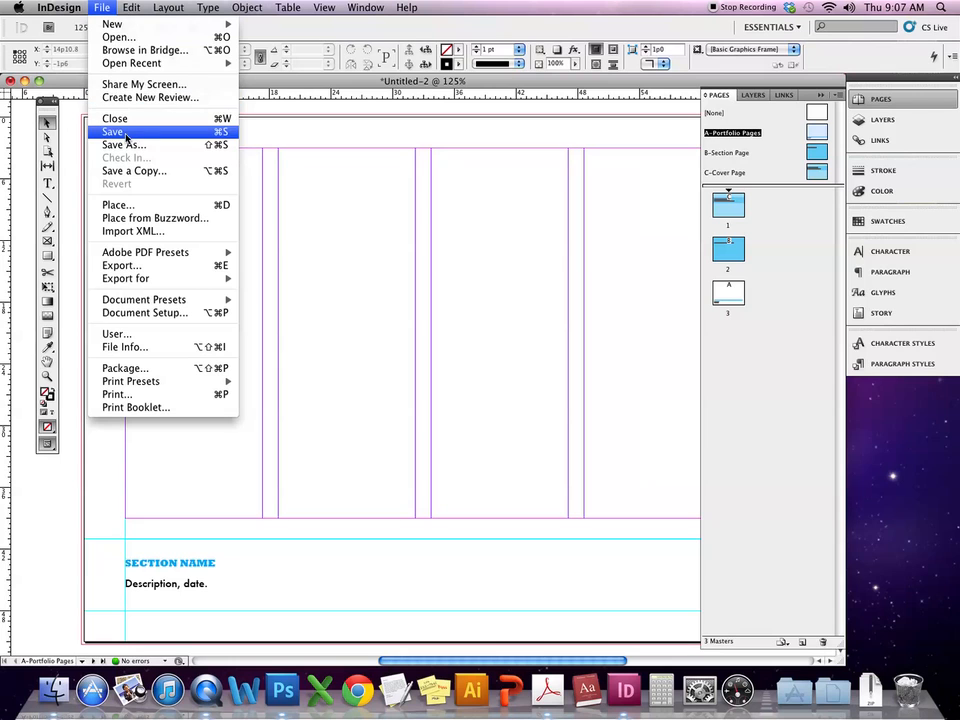
left_click(157, 209)
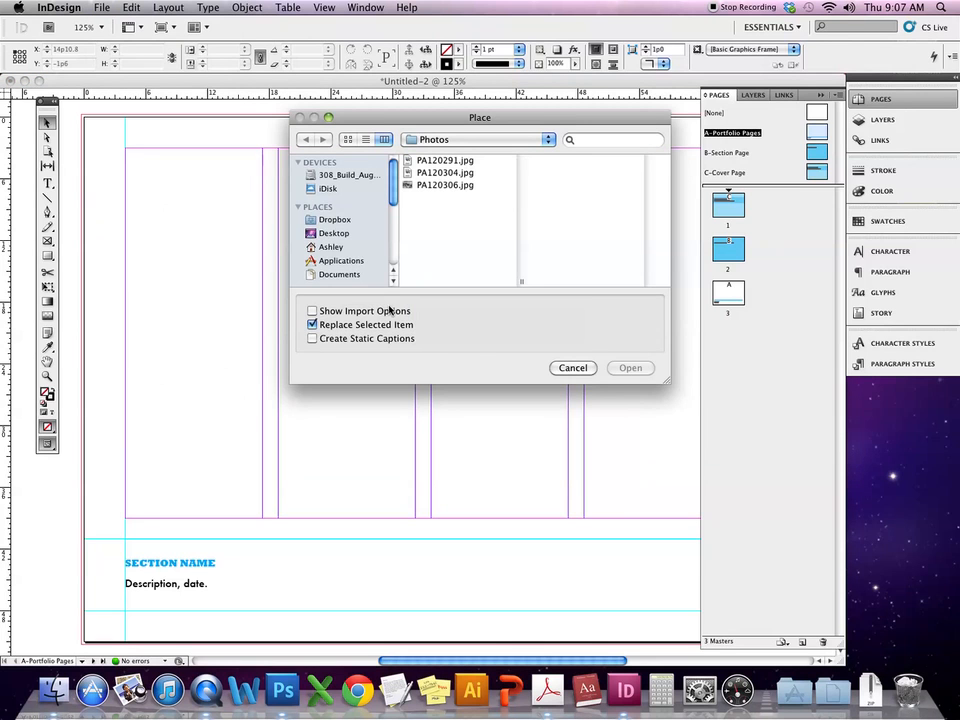
- Browse MTSU > Promotion + Tenure > Portfolio > Personal Work > JPGs (Digital) > all and load book_addy_dog.jpg
left_click(514, 141)
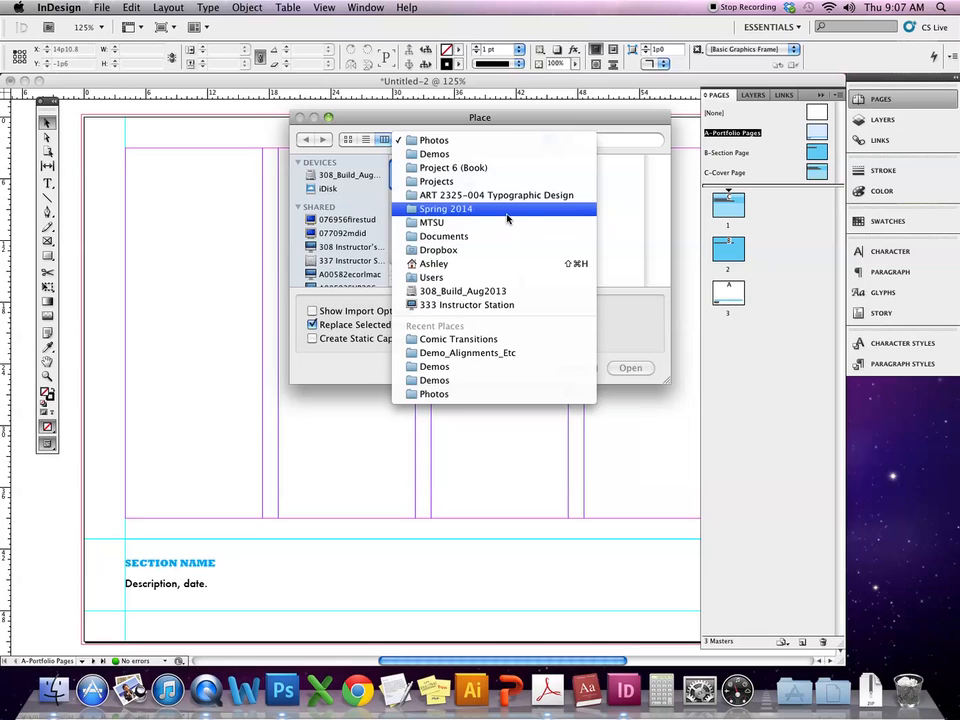
left_click(506, 222)
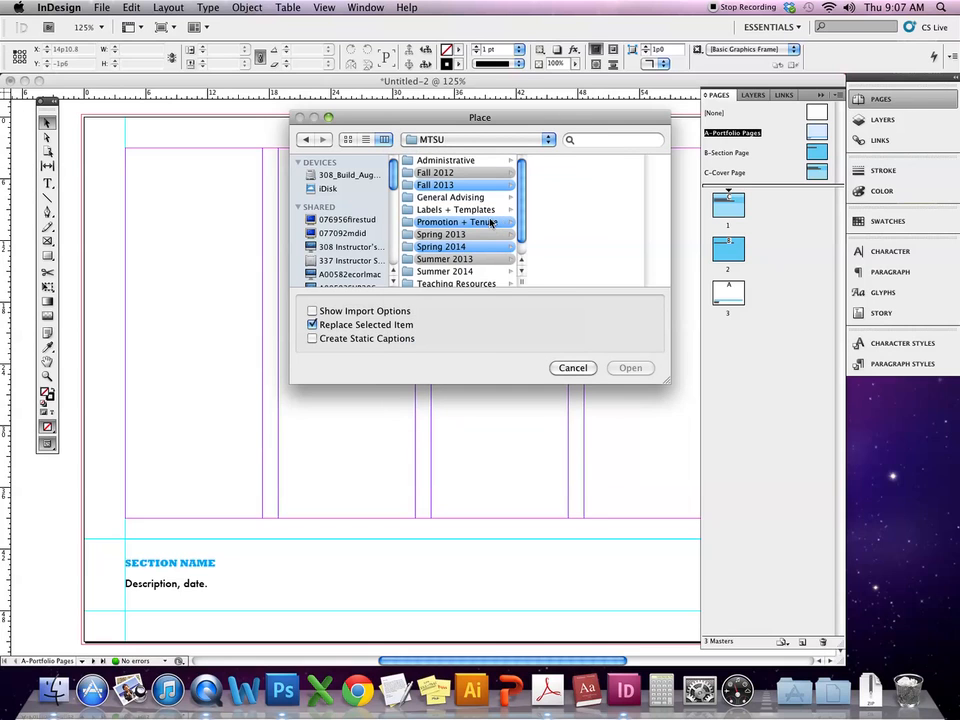
left_click(491, 222)
scroll(640, 220, "down", 3)
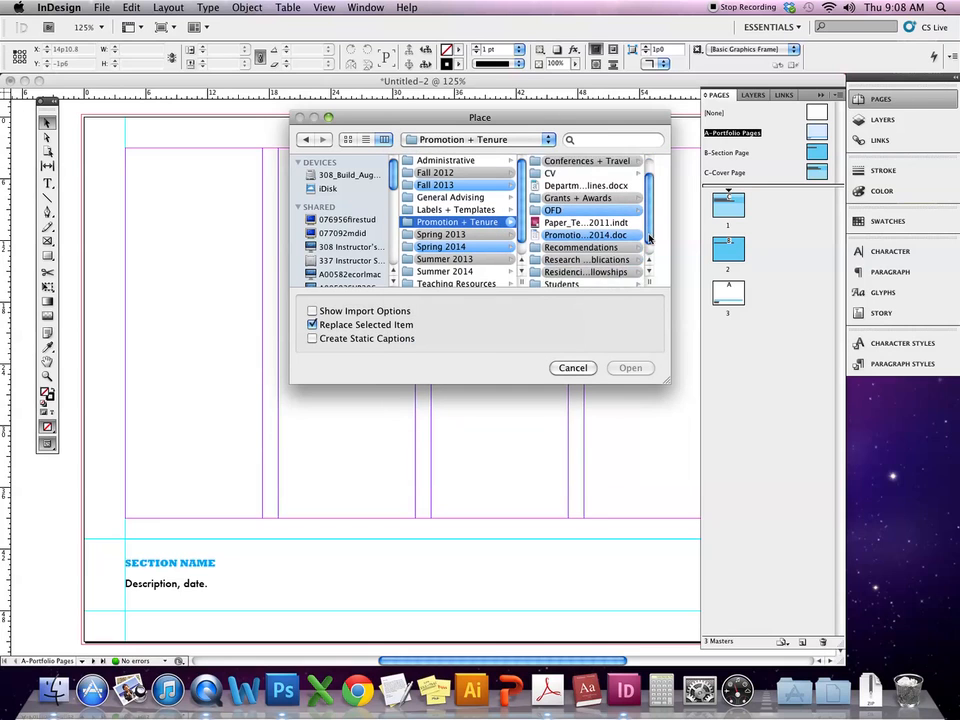
left_click(585, 246)
left_click(623, 163)
left_click(504, 174)
left_click(588, 163)
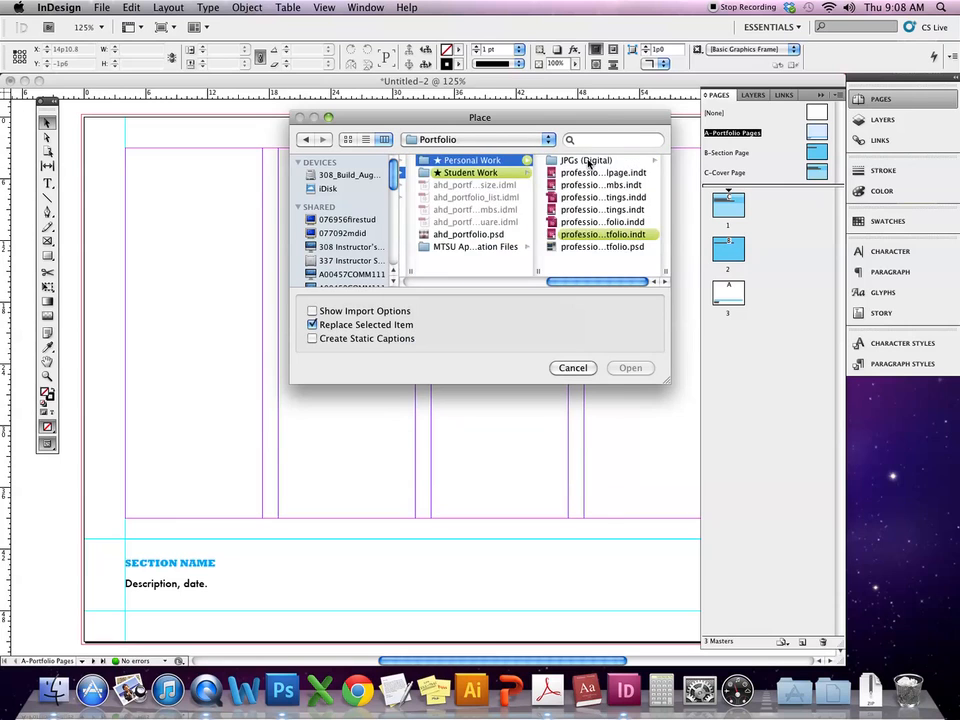
left_click(585, 162)
left_click(588, 161)
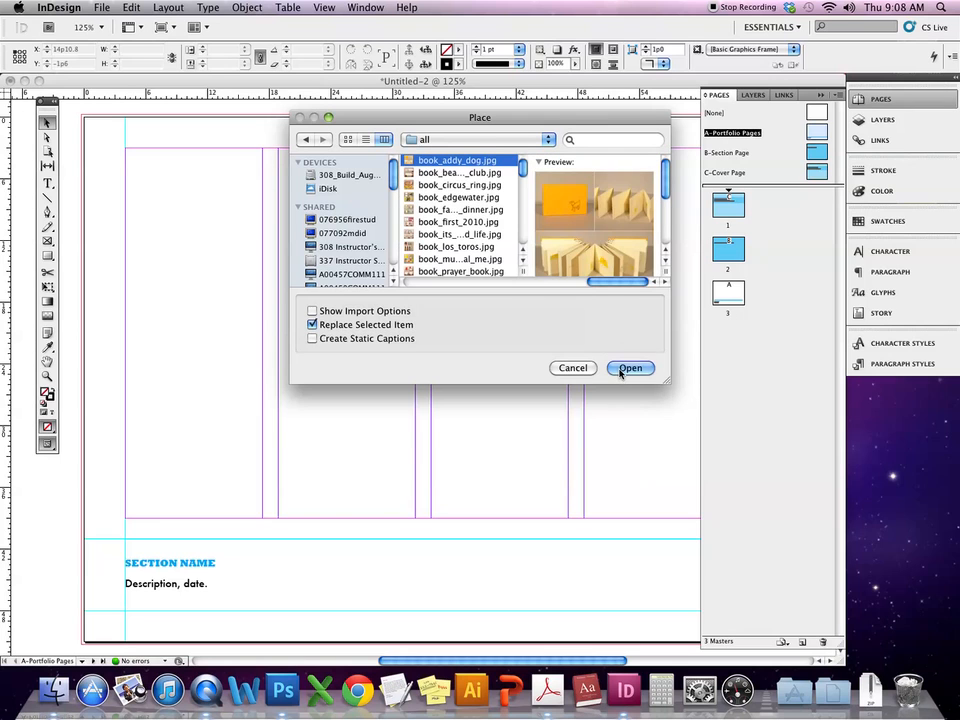
left_click(619, 369)
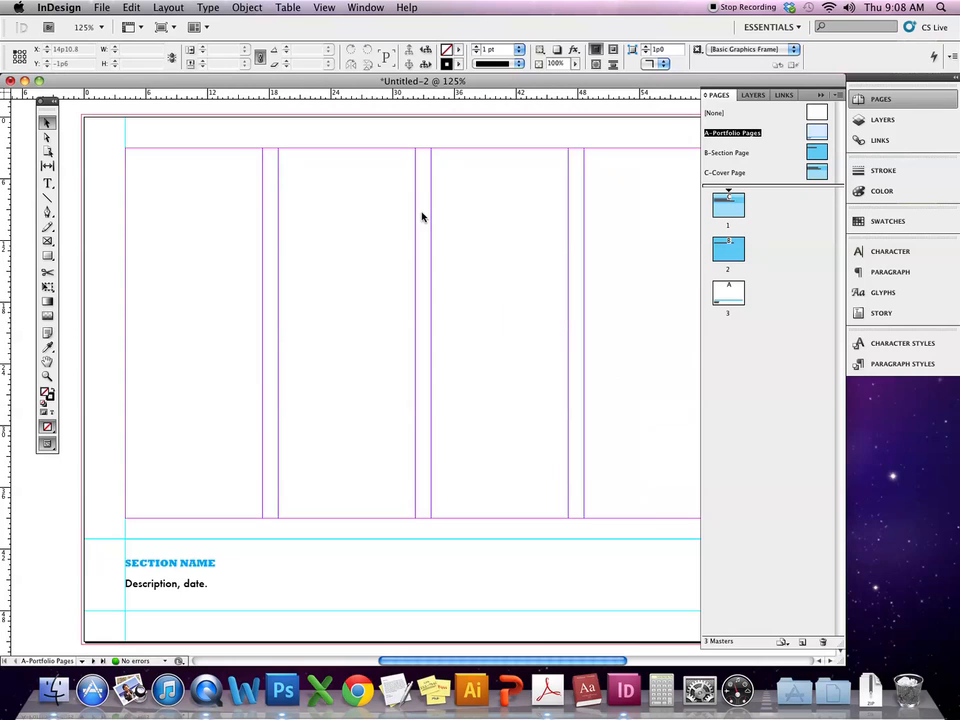
- Place book_addy_dog.jpg at the top-left corner of the second column
left_click(300, 187)
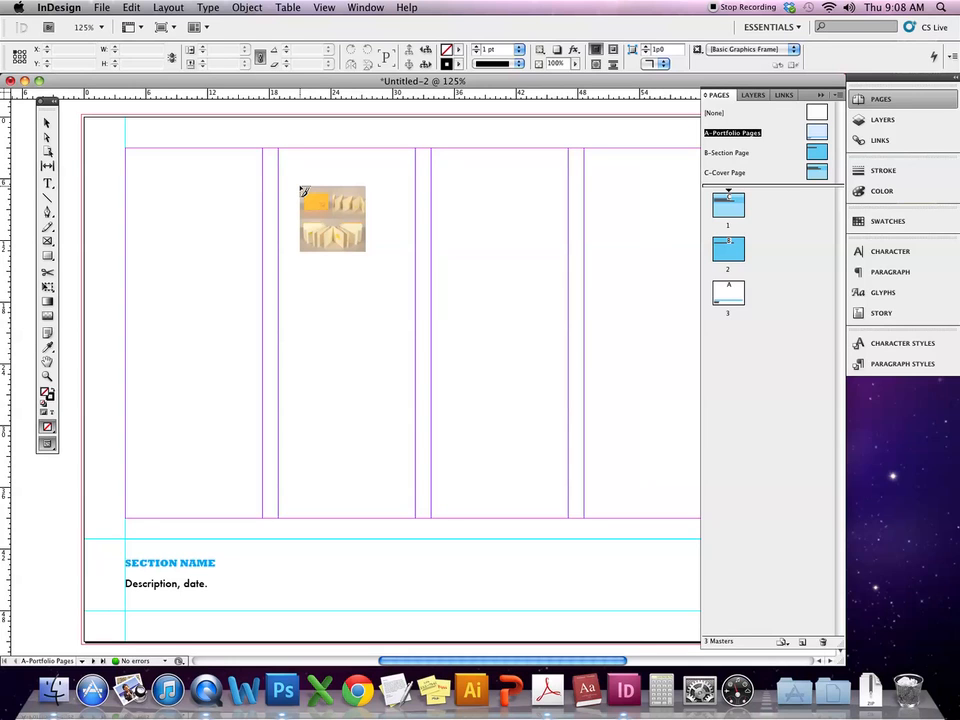
mouse_move(302, 190)
left_mouse_down()
mouse_move(283, 144)
mouse_move(533, 417)
mouse_move(602, 518)
left_mouse_up()
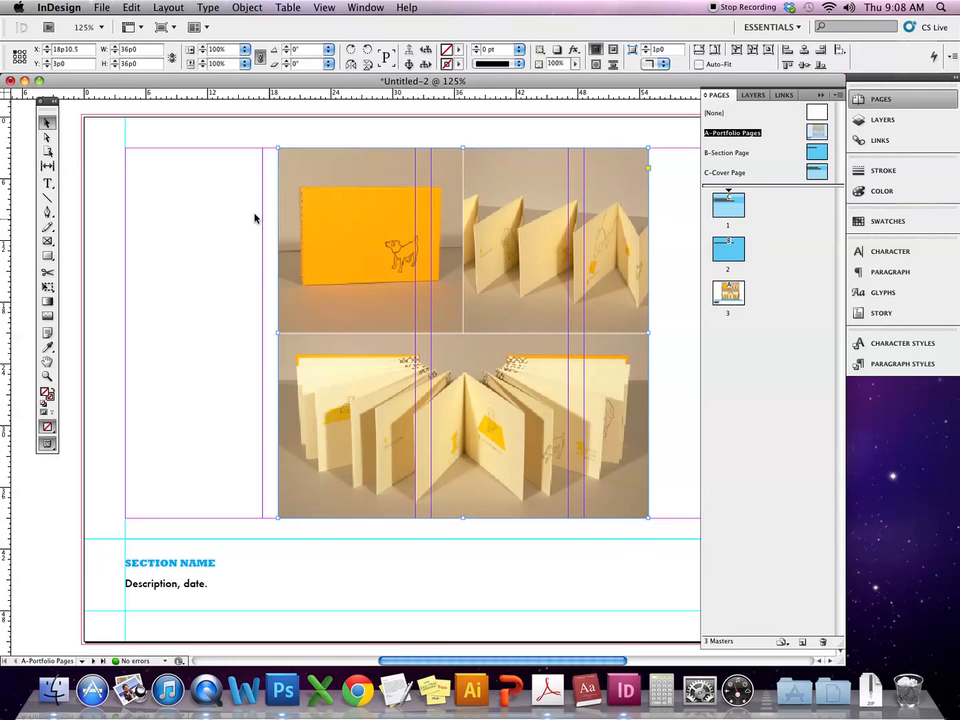
left_click(176, 167)
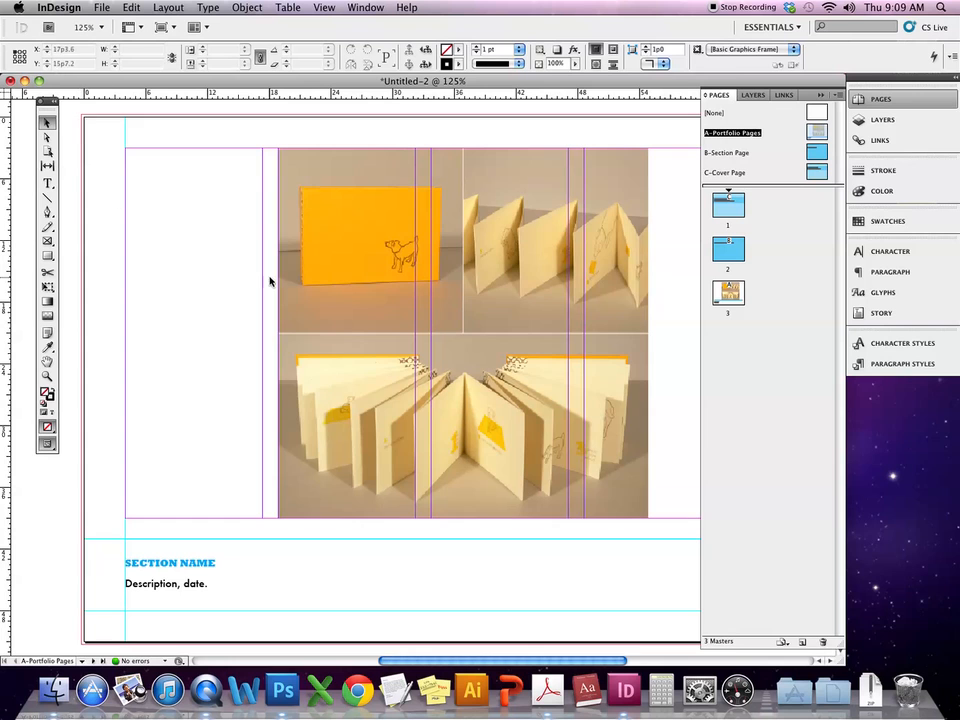
- Shift the photo grid about 40 px left and draw a 69p9 × 41p3 frame down to the caption rule
left_click_drag(332, 270, 292, 268)
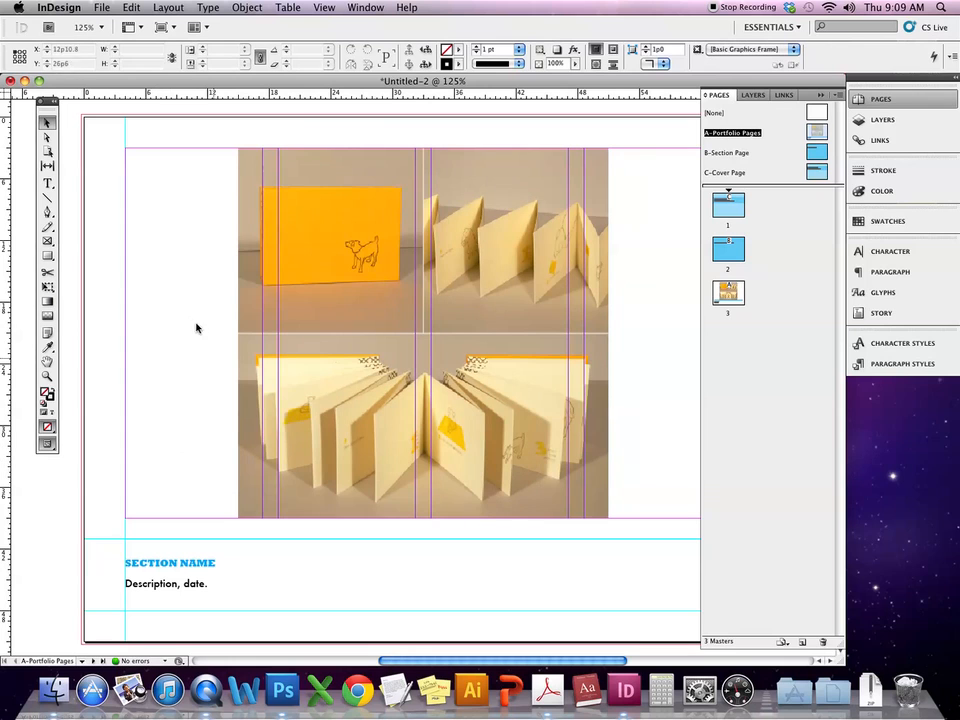
left_click(48, 257)
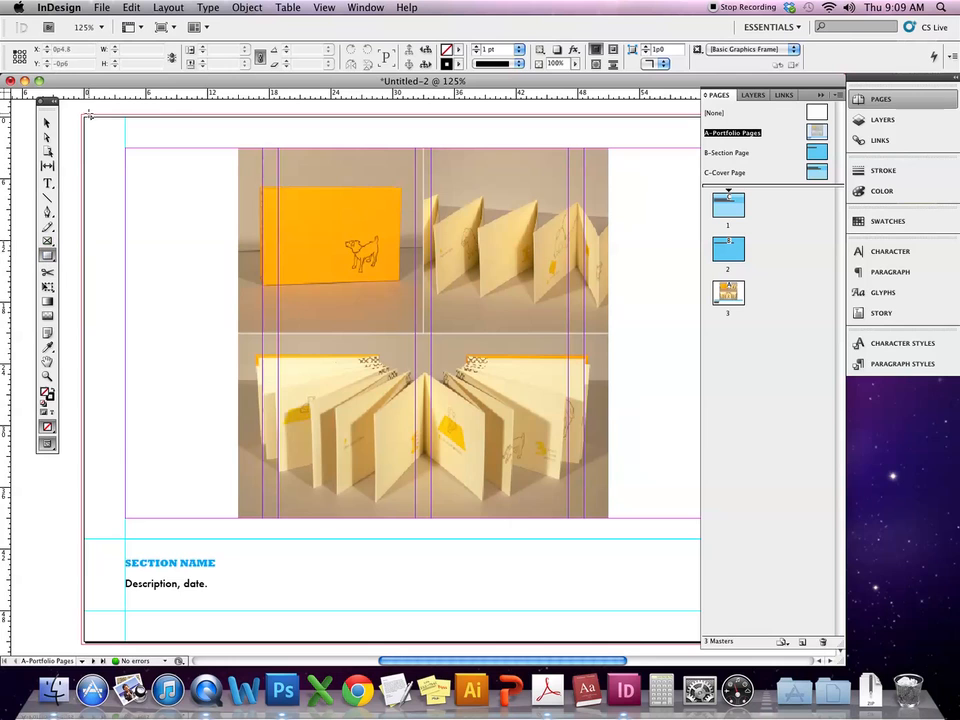
left_click_drag(84, 117, 793, 538)
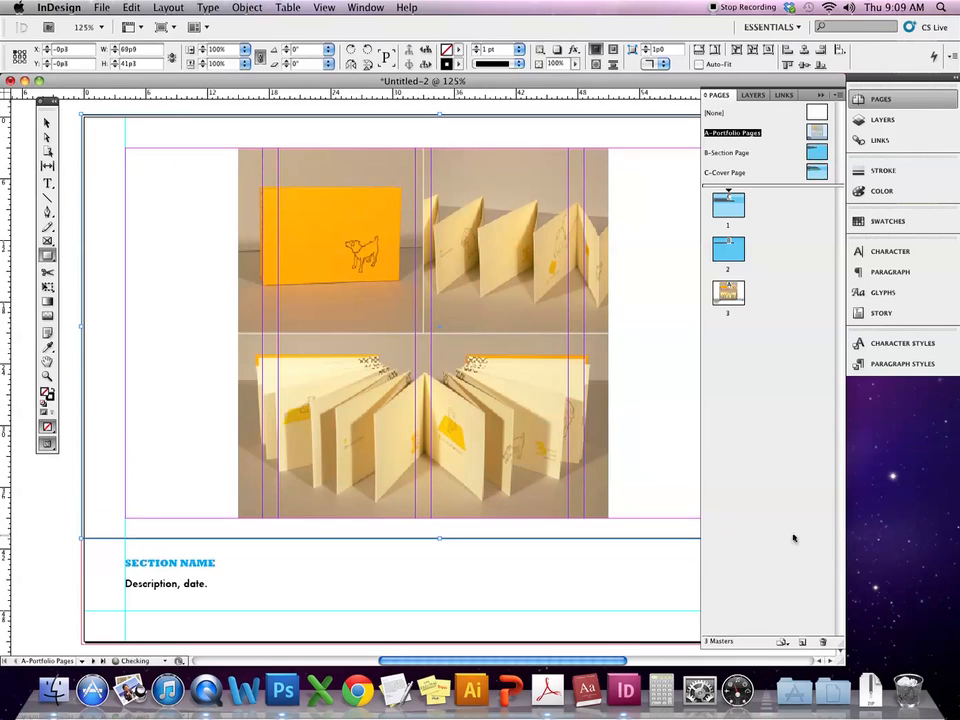
- Fill the new frame with tan sampled from the photo and set its stroke to [None]
left_click(47, 347)
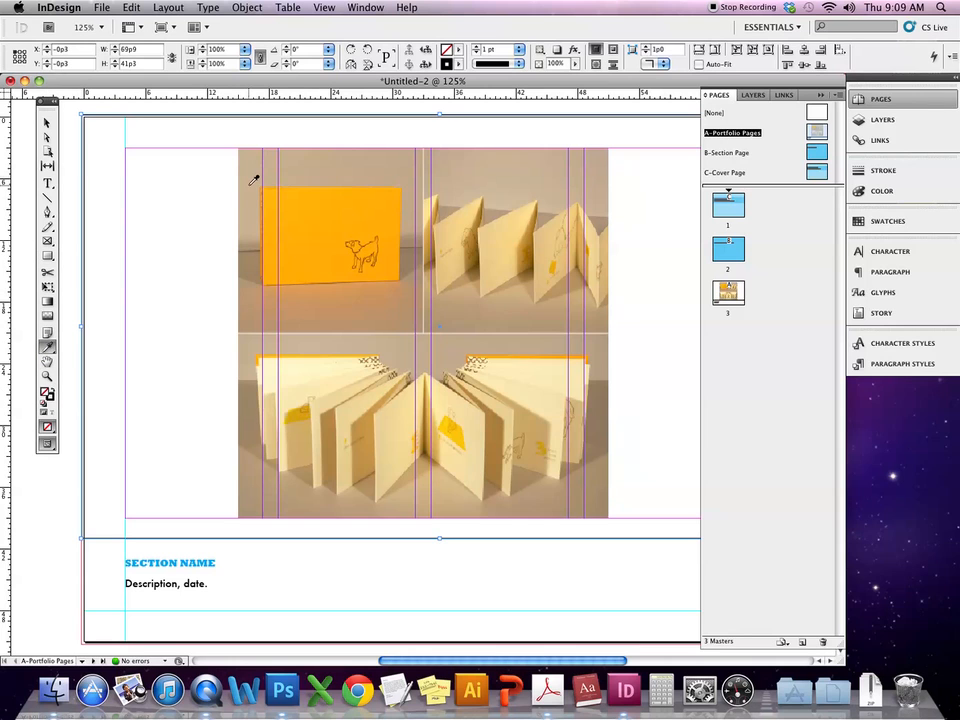
left_click(252, 182)
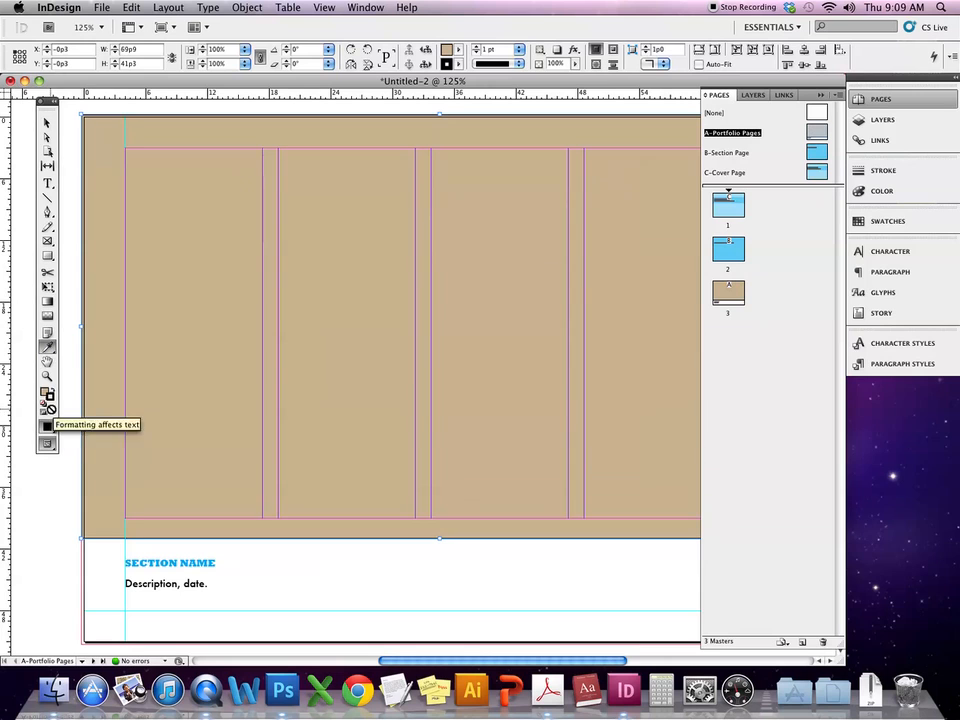
left_click(459, 67)
left_click(482, 92)
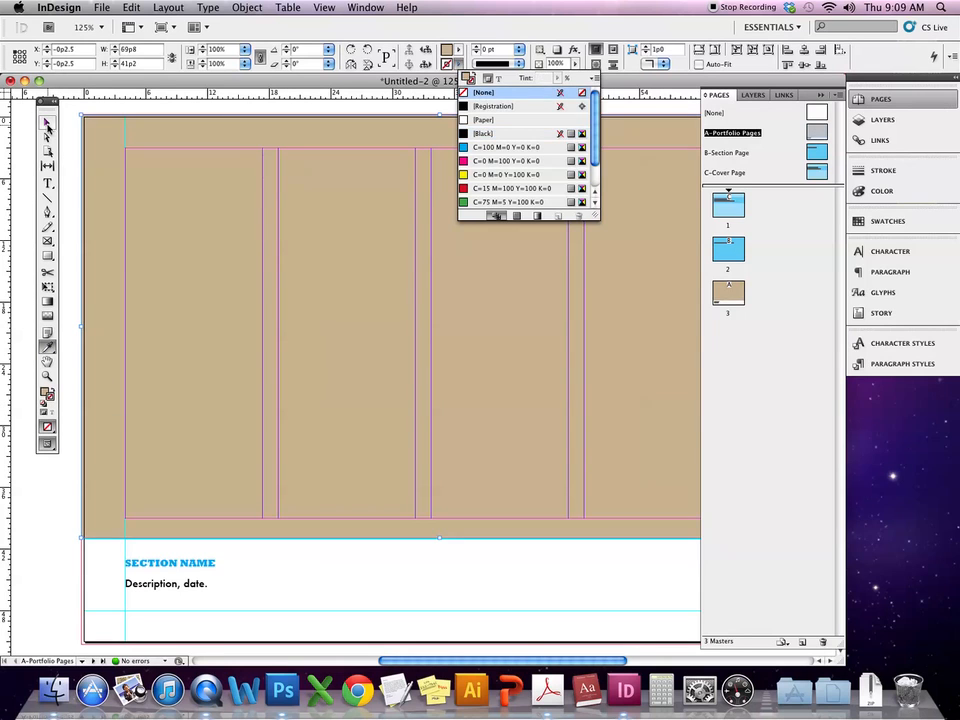
left_click(47, 126)
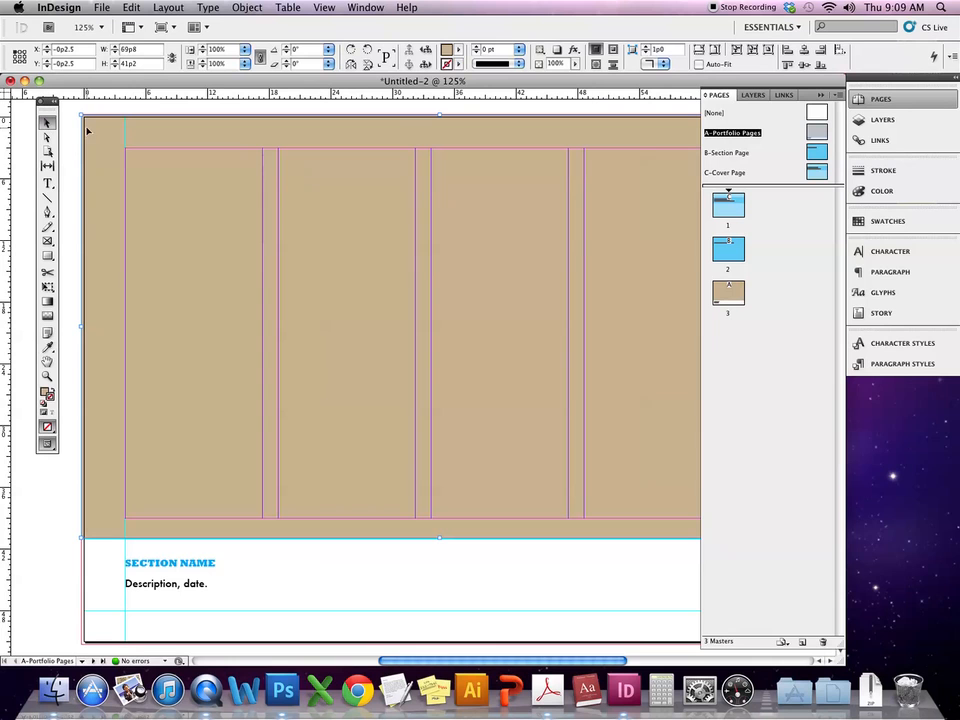
- Send the tan frame behind the photos and preview the layout without guides
left_click(240, 7)
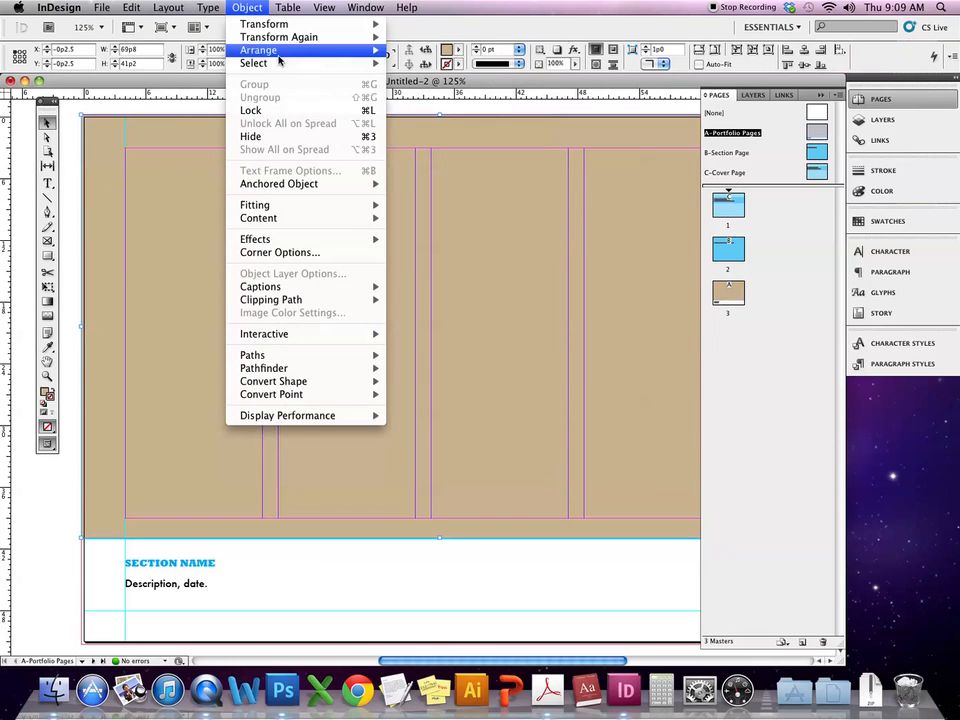
mouse_move(300, 50)
left_click(428, 88)
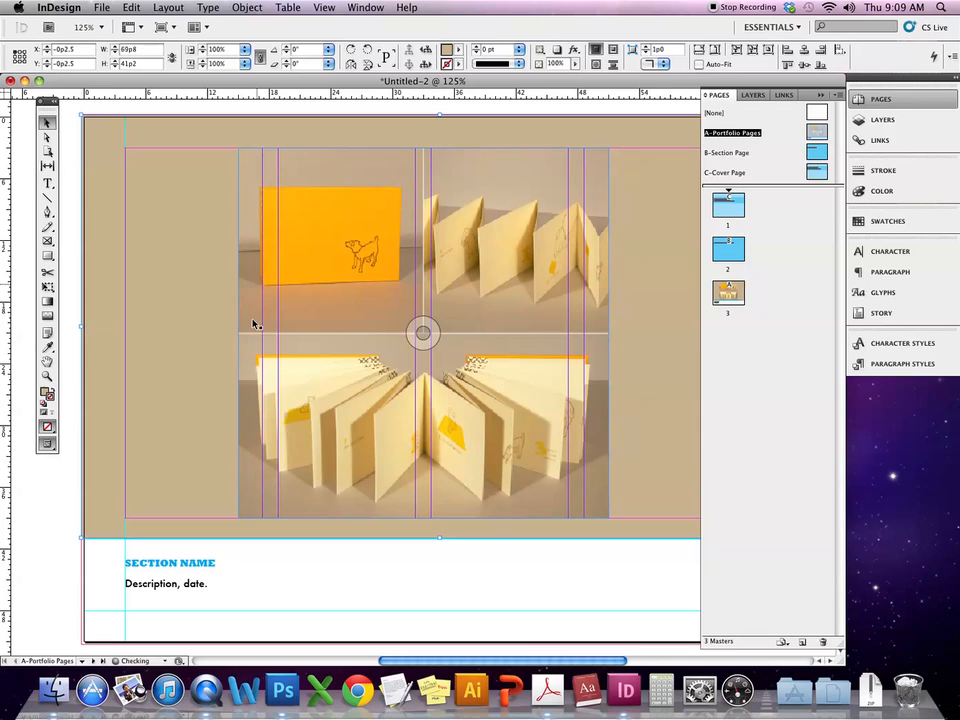
left_click(62, 520)
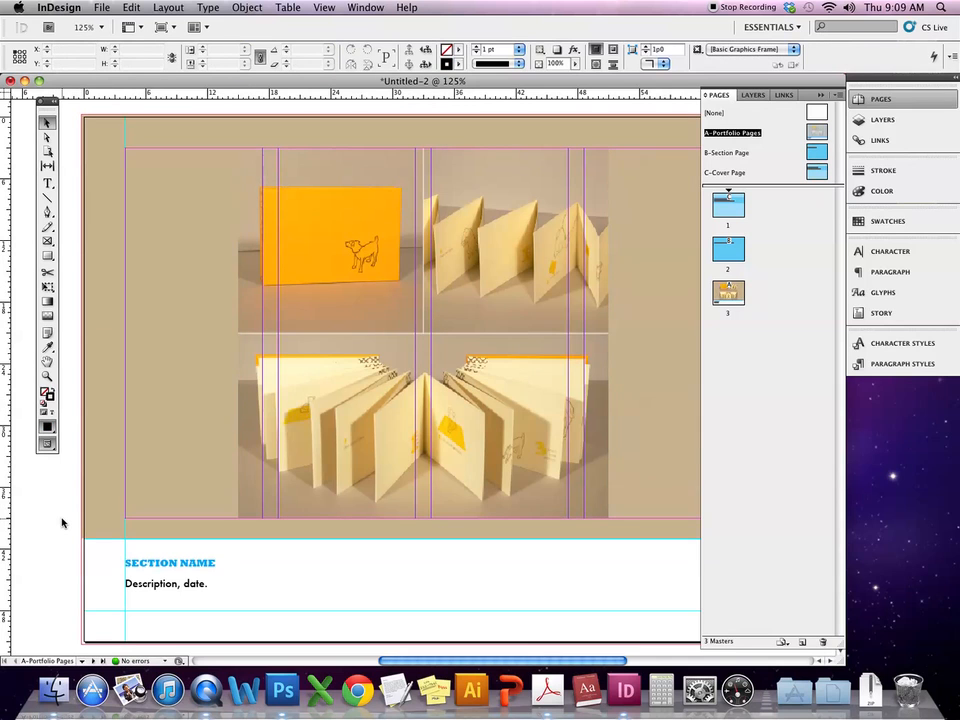
key("super+semicolon")
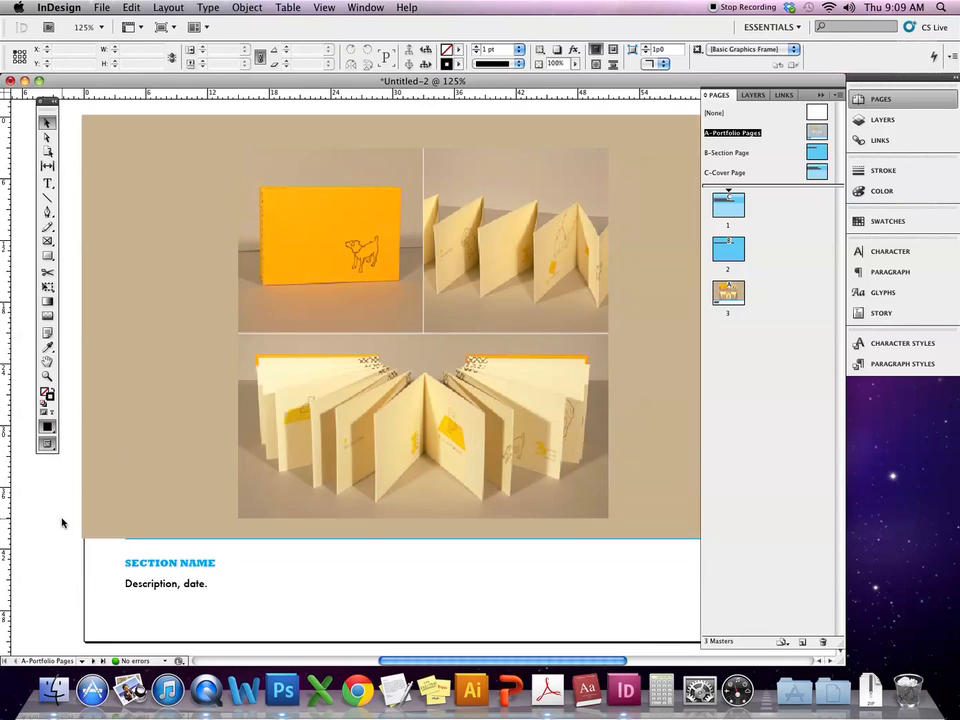
- Delete the tan background frame from the master
left_click(145, 418)
key("Delete")
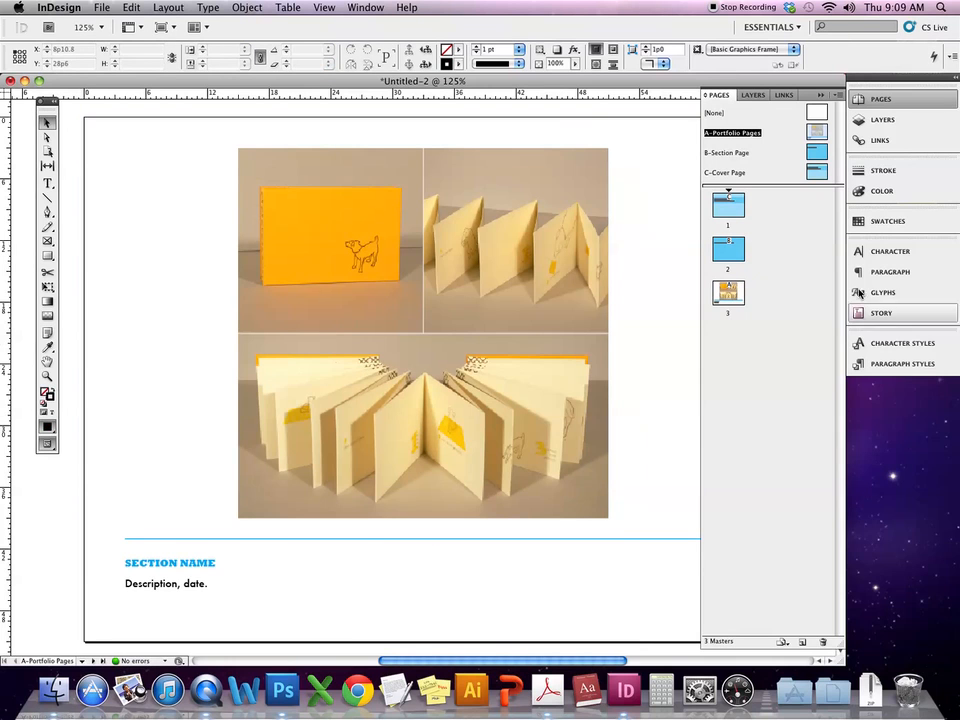
scroll(578, 304, "left", 3)
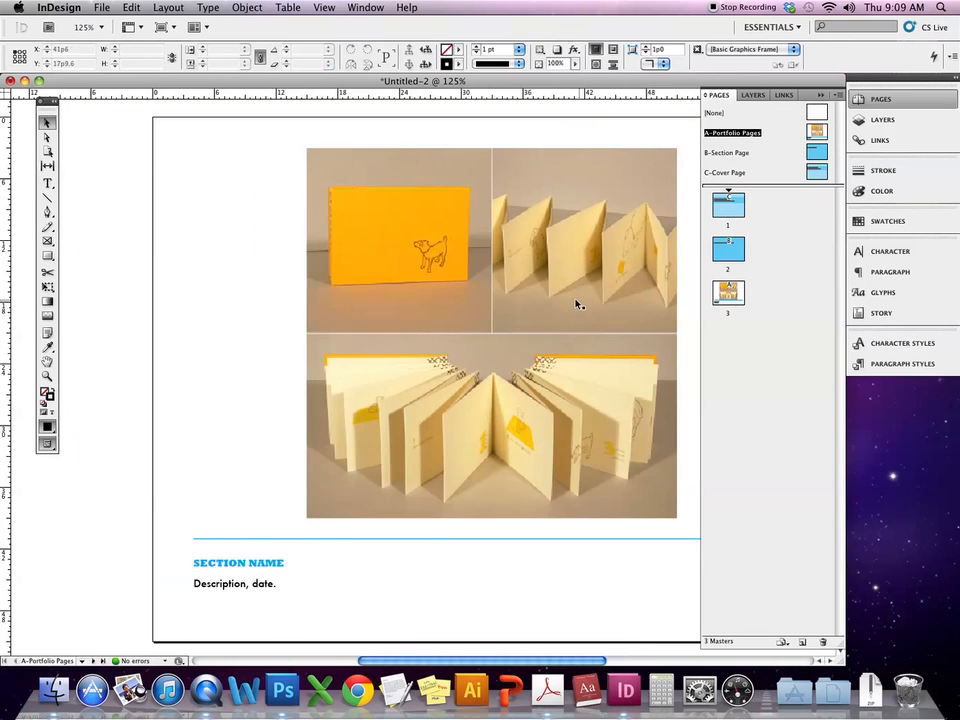
- Cut the three-photo group from the master and paste it in place on page 3
left_click(578, 304)
key("super+c")
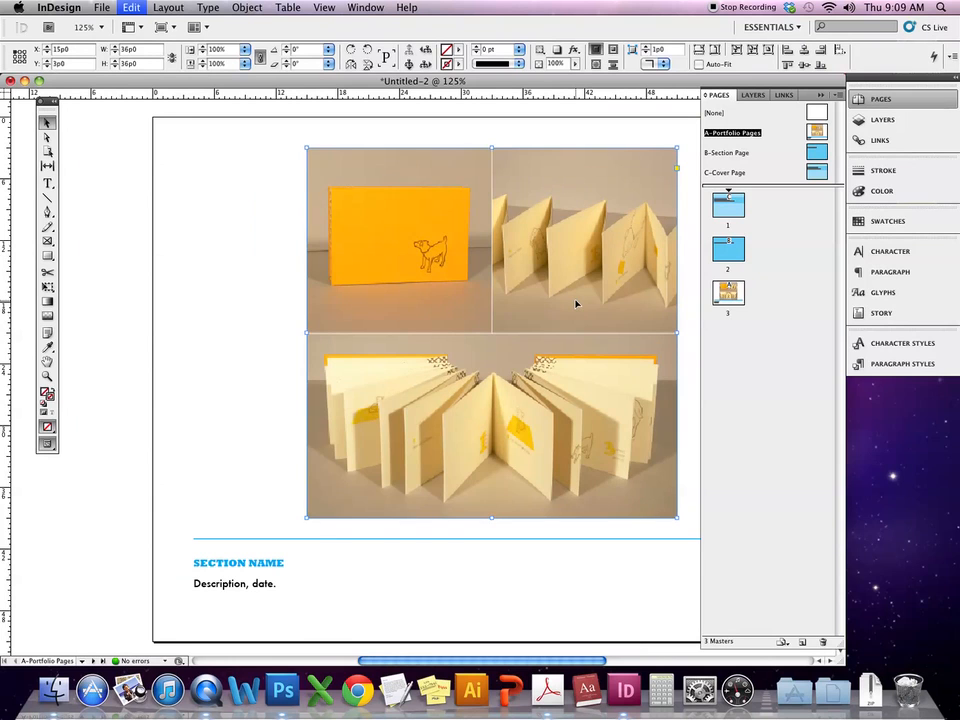
double_click(726, 293)
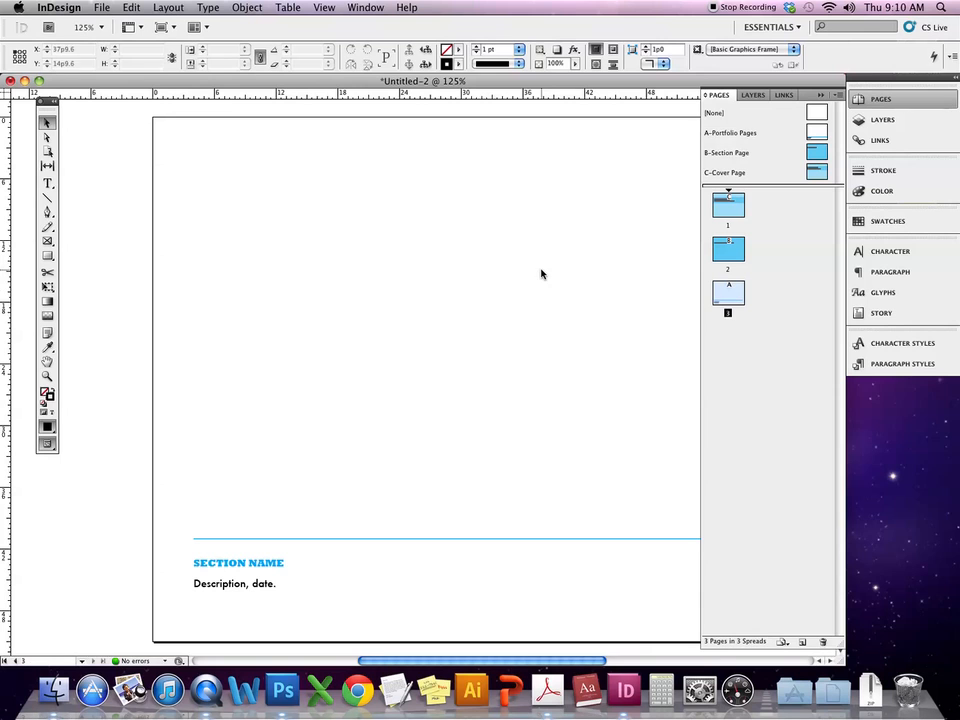
key("shift+super+alt+v")
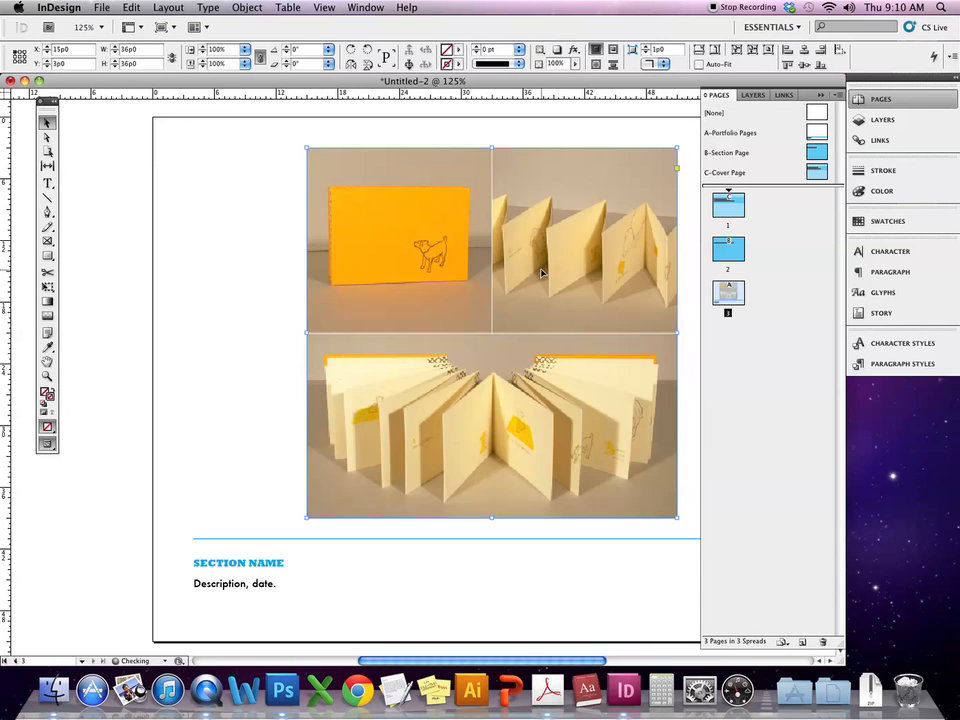
left_click(436, 595)
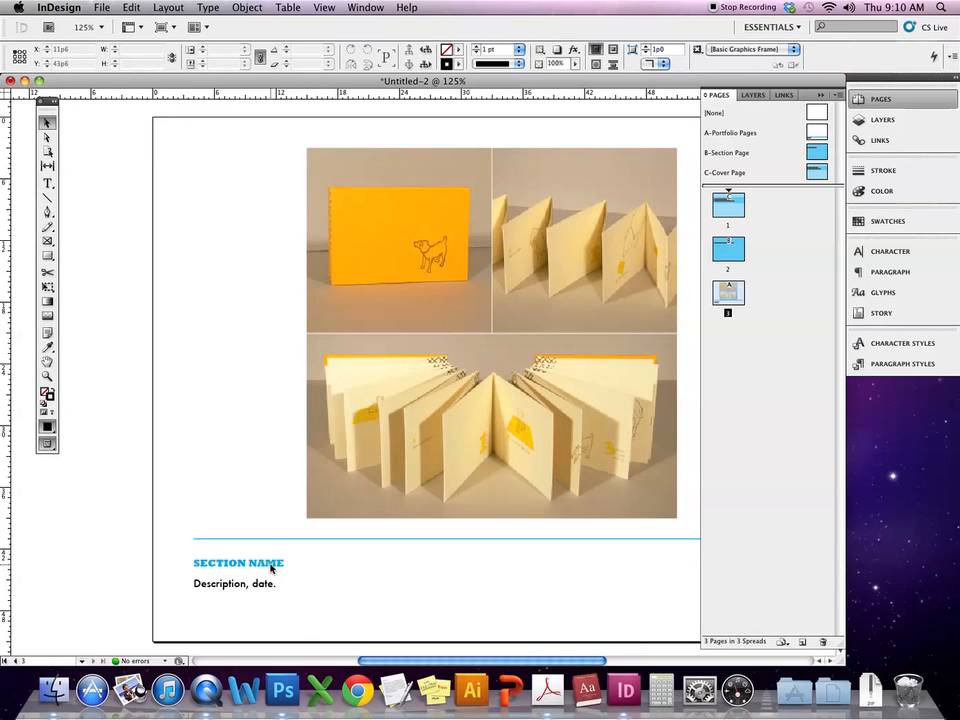
- Replace the SECTION NAME heading on page 3 with TYPOGRAPHIC DESIGN
left_click(270, 568)
double_click(283, 562)
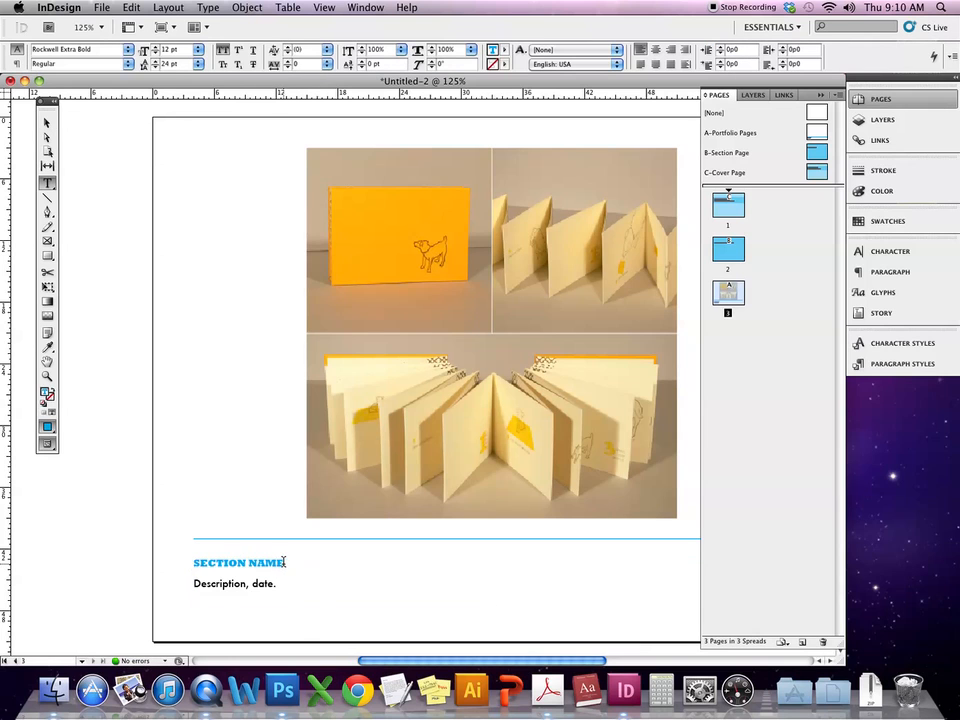
left_click_drag(283, 562, 184, 557)
type("TU")
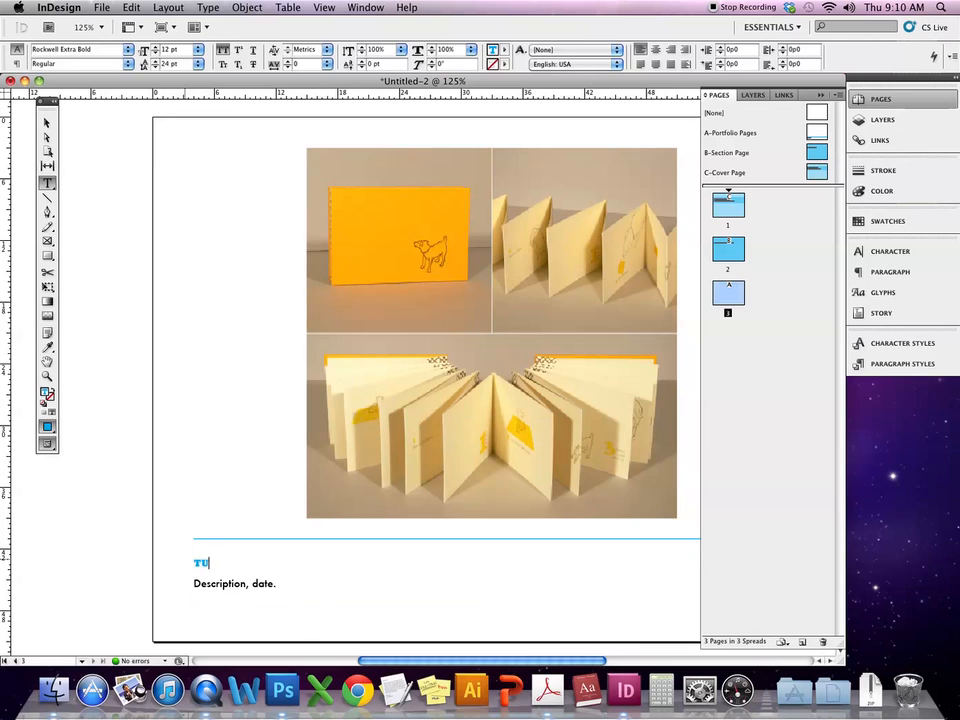
key("BackSpace")
type("YPOGRAPHIC DESIGN")
- Change the description line to “The Daily Routine of the Addy-Dog”, 2010
double_click(220, 583)
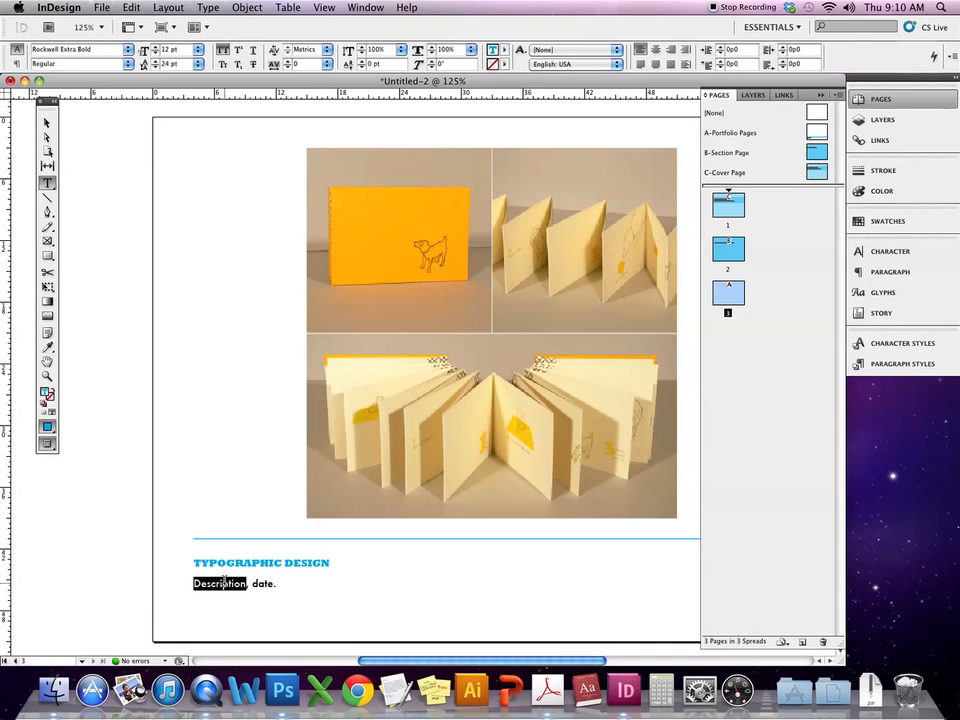
key("BackSpace")
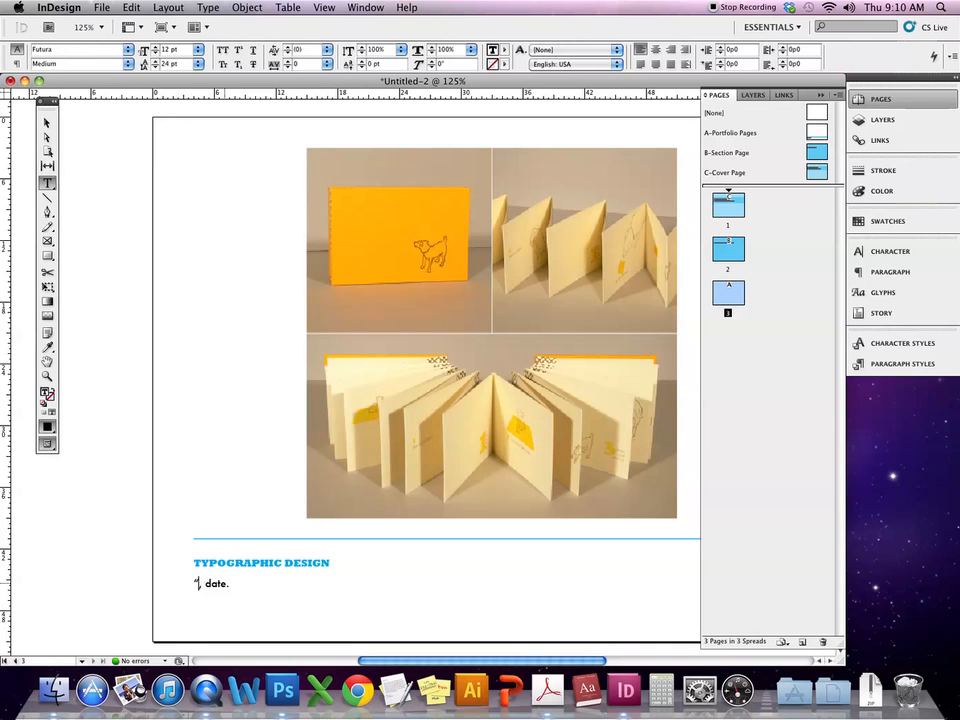
type("\"The Daily ")
type("Routine of ")
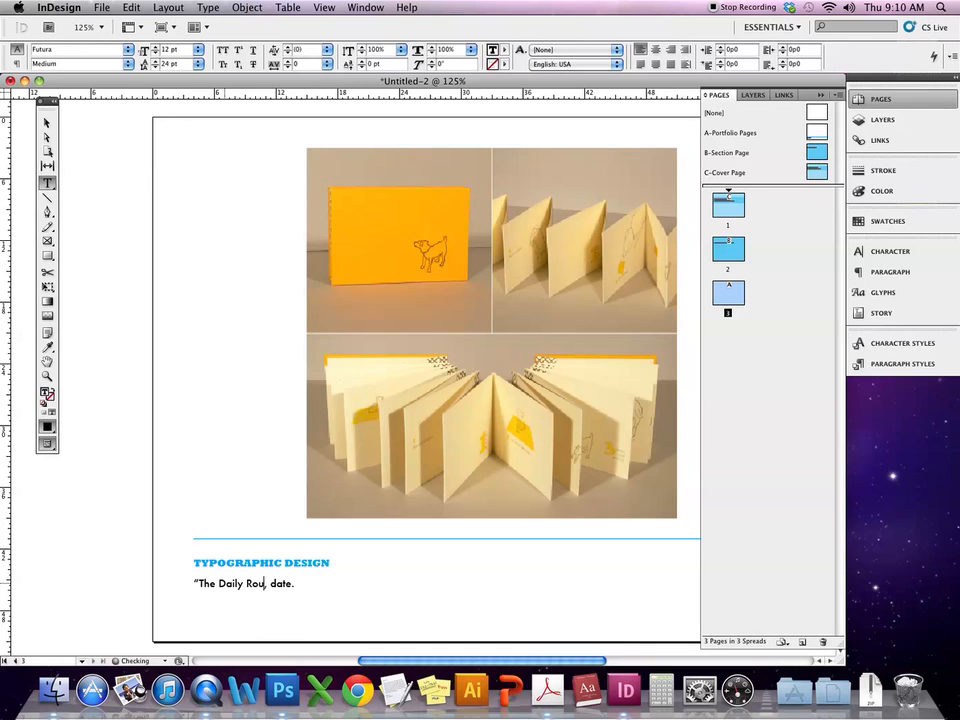
type("the Addy")
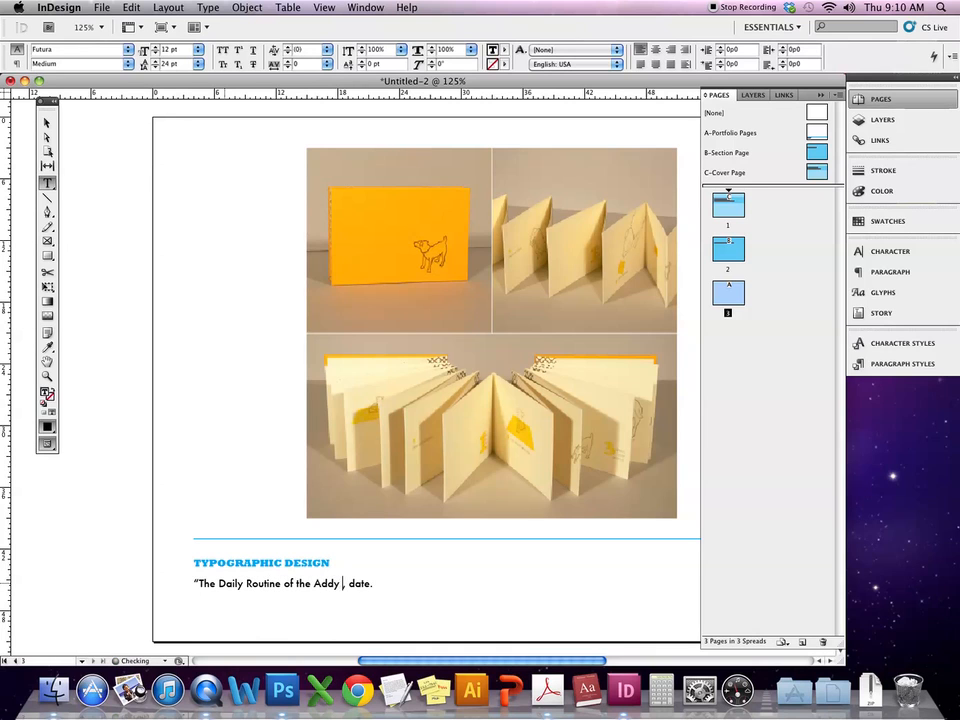
type("-Dog")
type("\"")
double_click(385, 583)
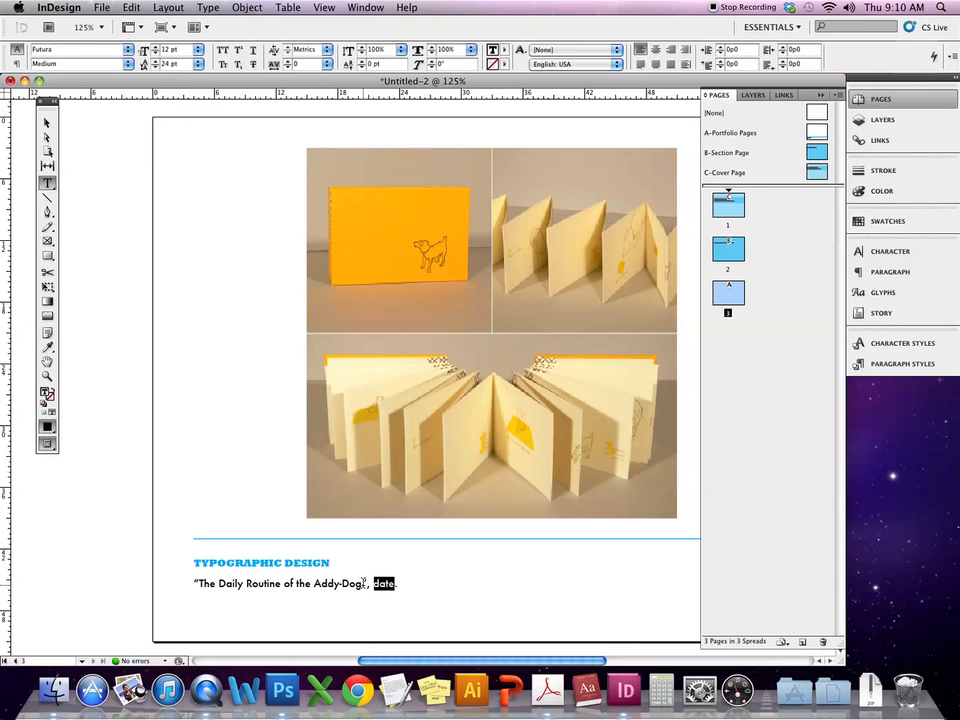
type("2010.")
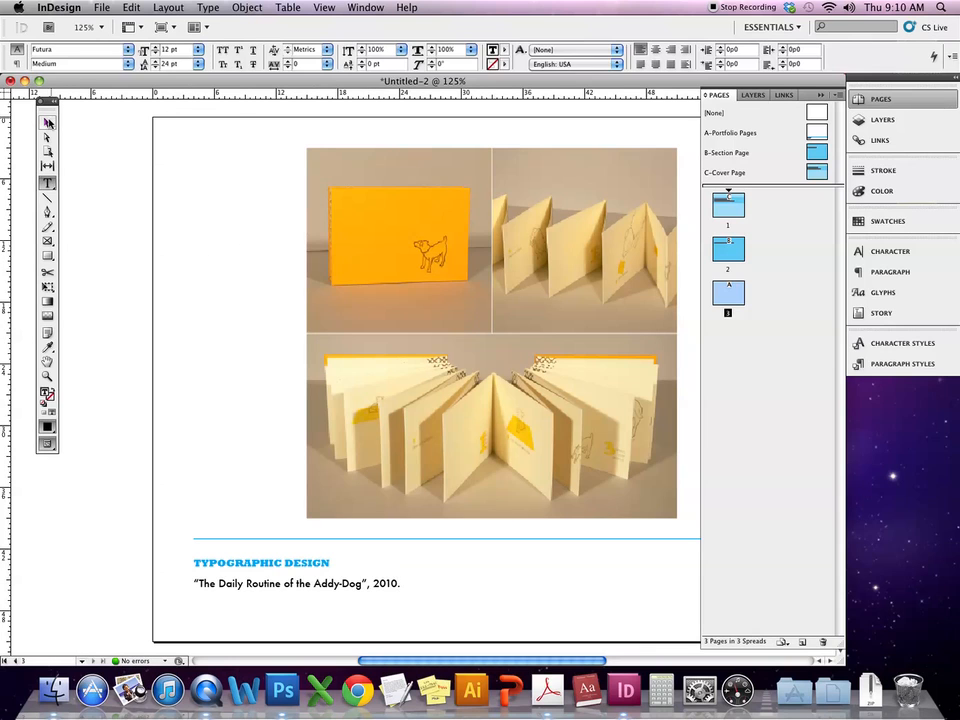
left_click(46, 122)
left_click(116, 435)
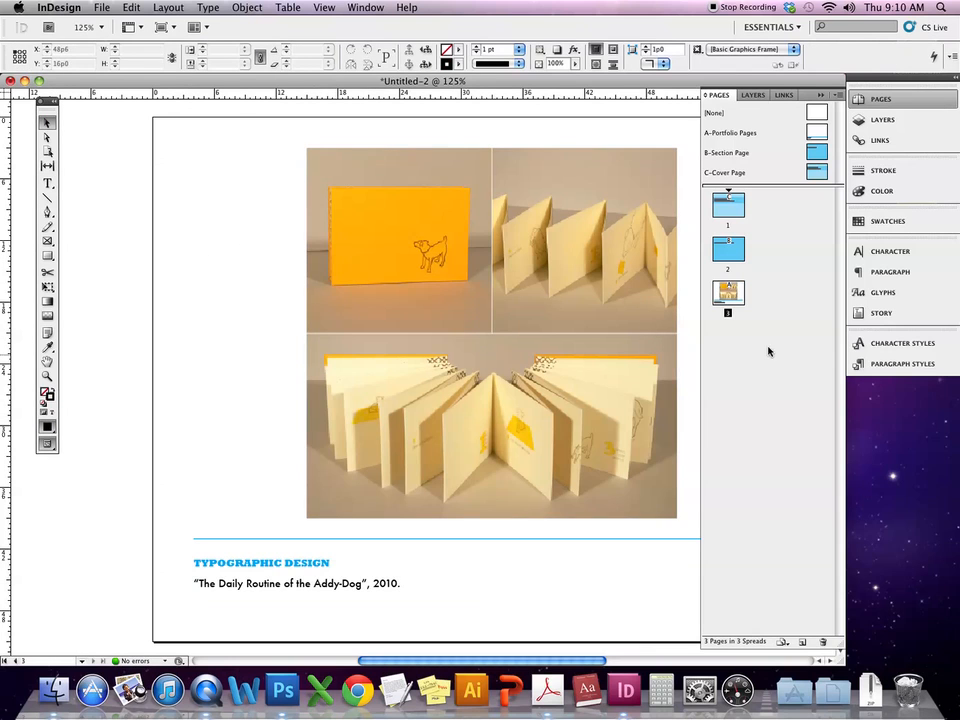
- Add page 4 based on the portfolio master and bring up the Place dialog
left_click_drag(813, 132, 768, 298)
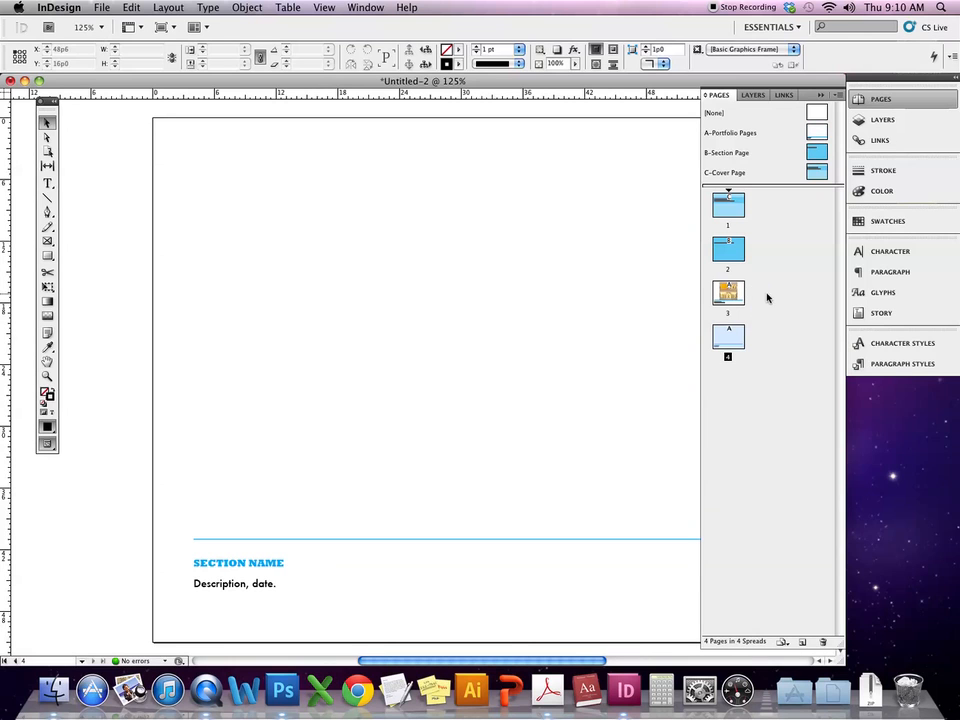
left_click(99, 7)
left_click(103, 204)
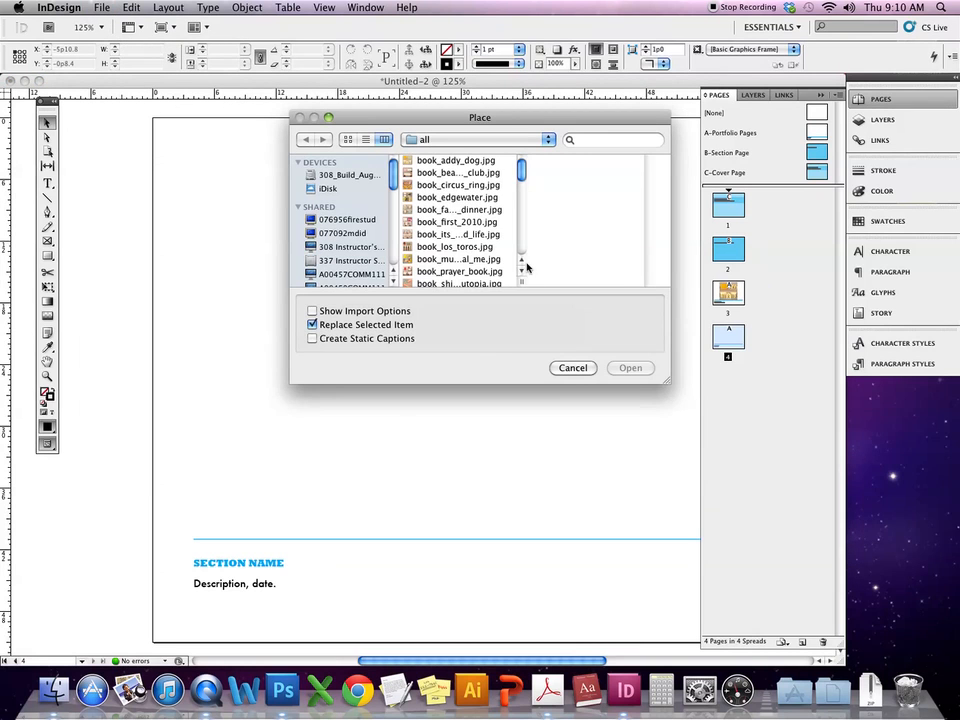
- Browse design > print > products > ladybug and load all four Ladybug JPGs
left_click(473, 145)
left_click(472, 154)
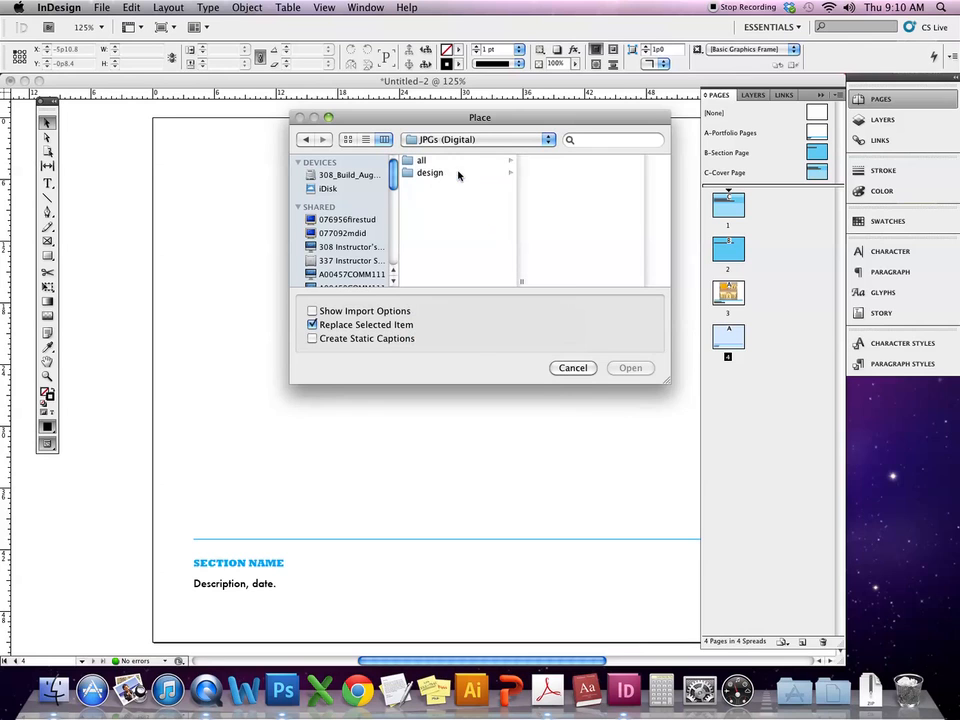
left_click(459, 175)
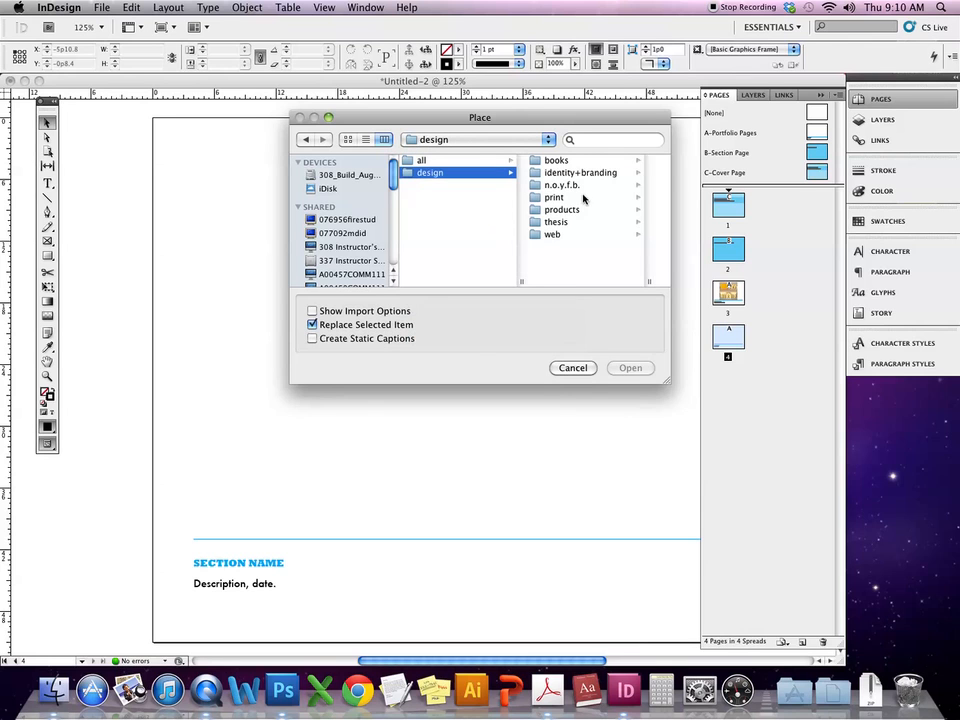
left_click(563, 199)
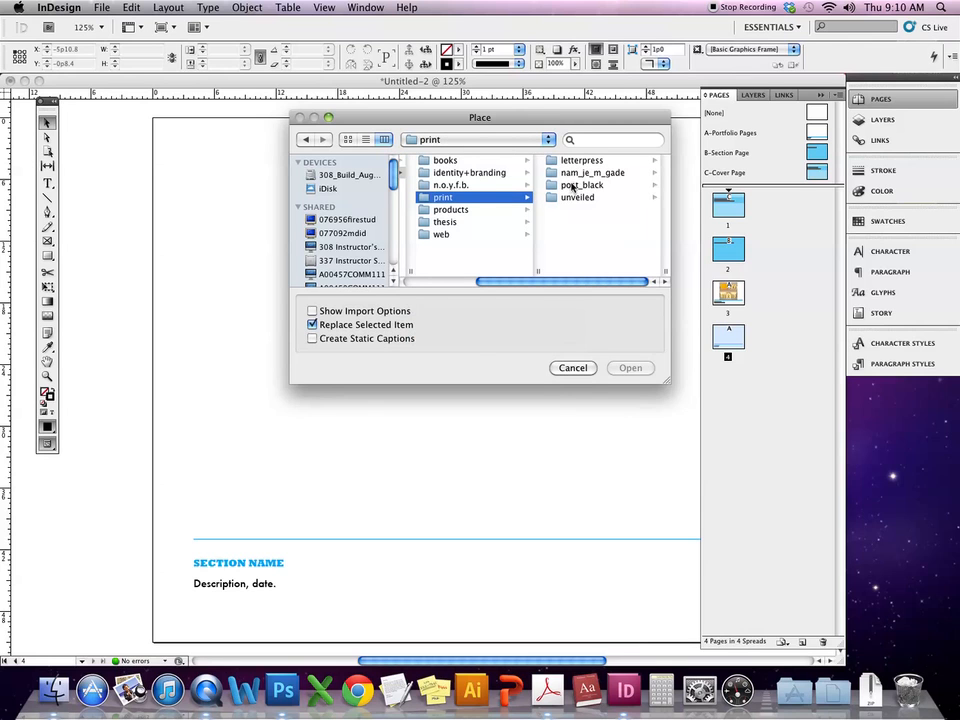
left_click(572, 162)
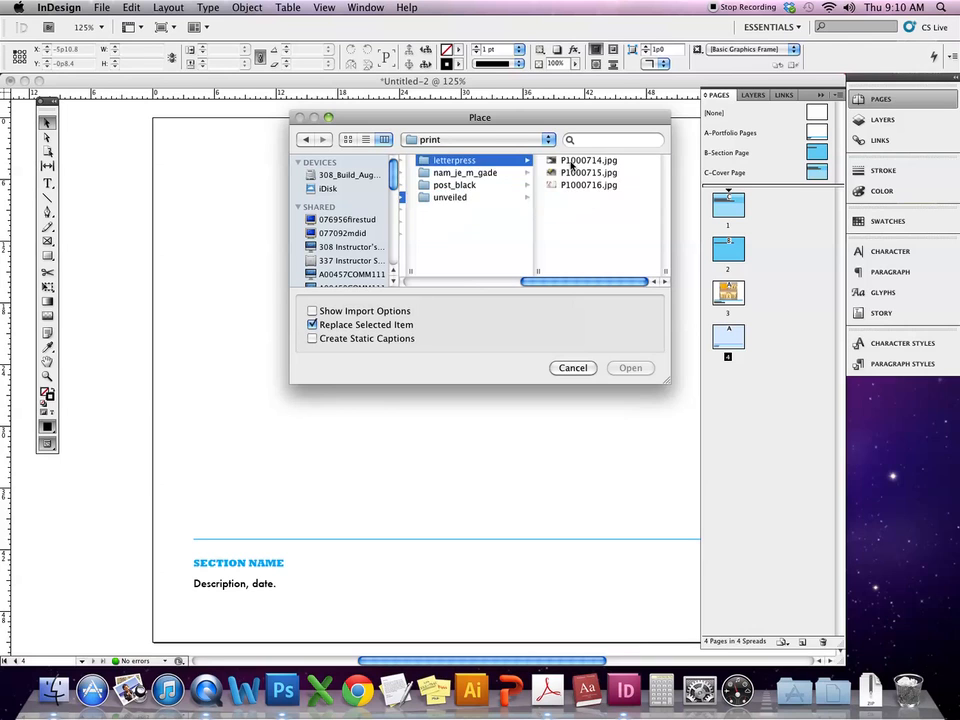
scroll(450, 204, "left", 5)
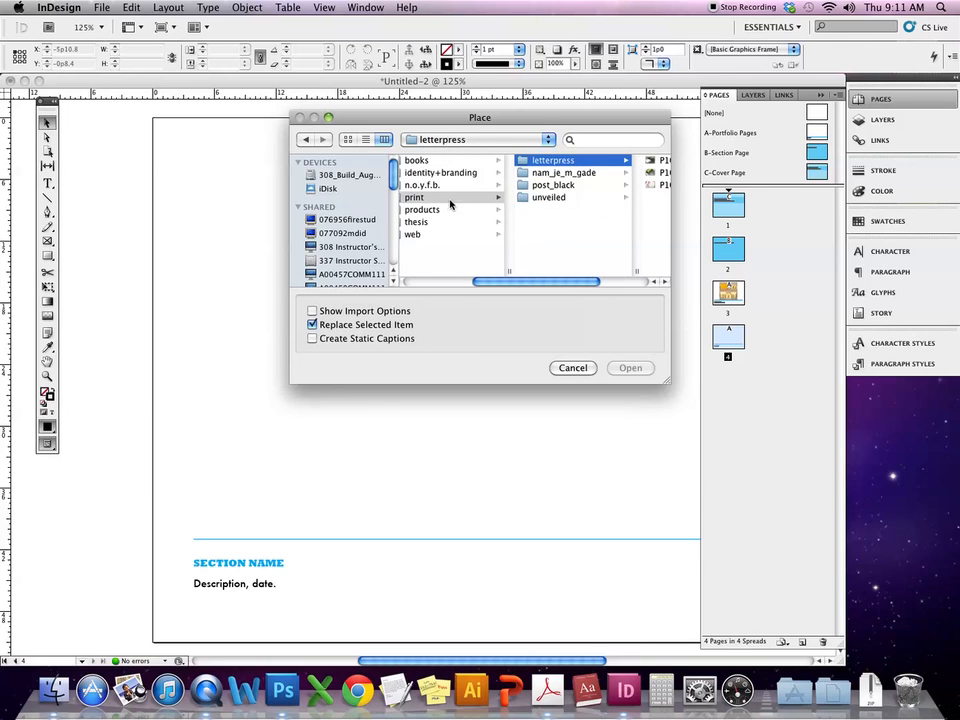
left_click(440, 209)
left_click(580, 172)
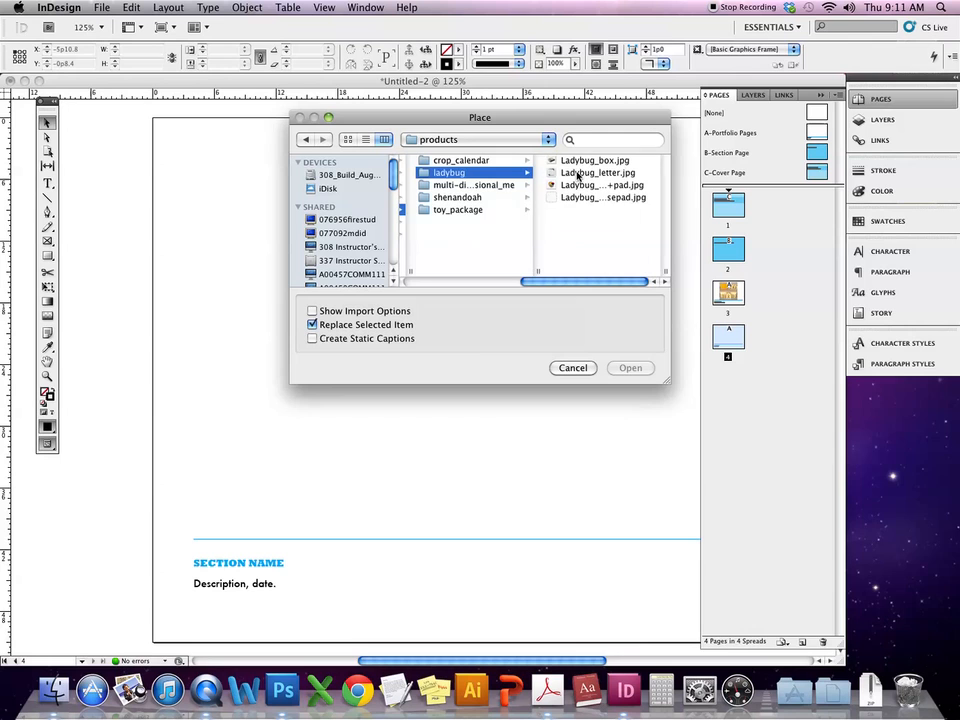
left_click(577, 164)
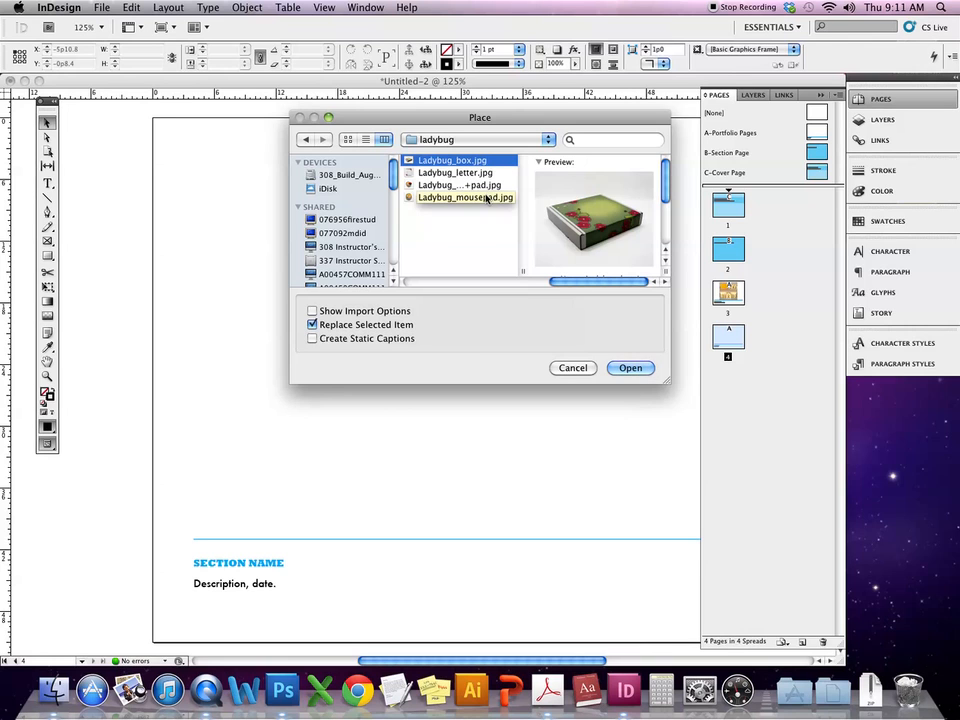
left_click(480, 198, "shift")
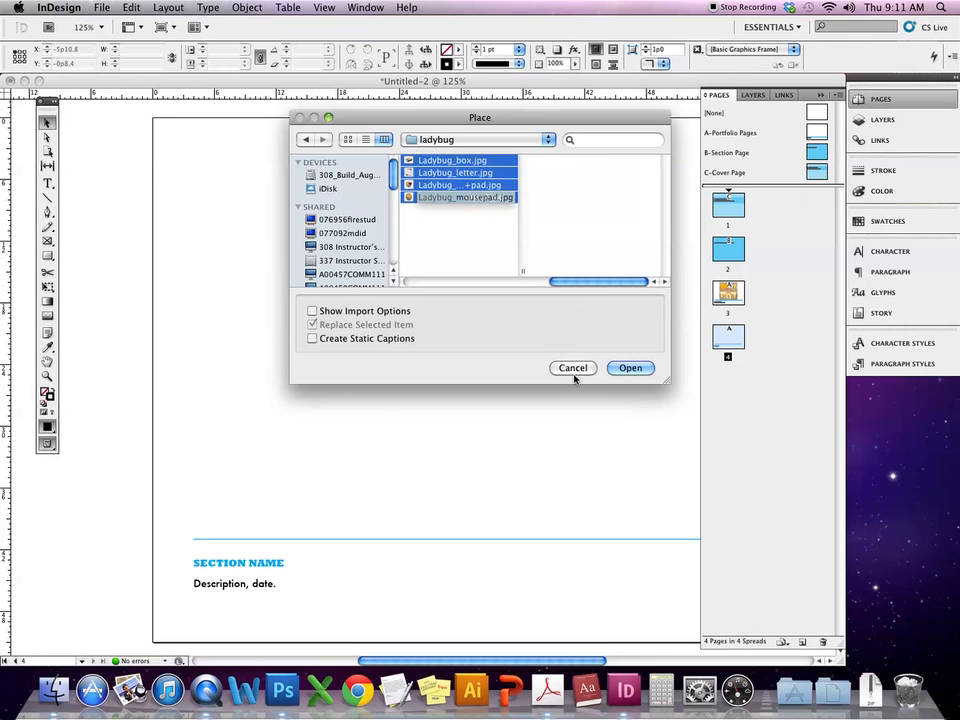
left_click(630, 369)
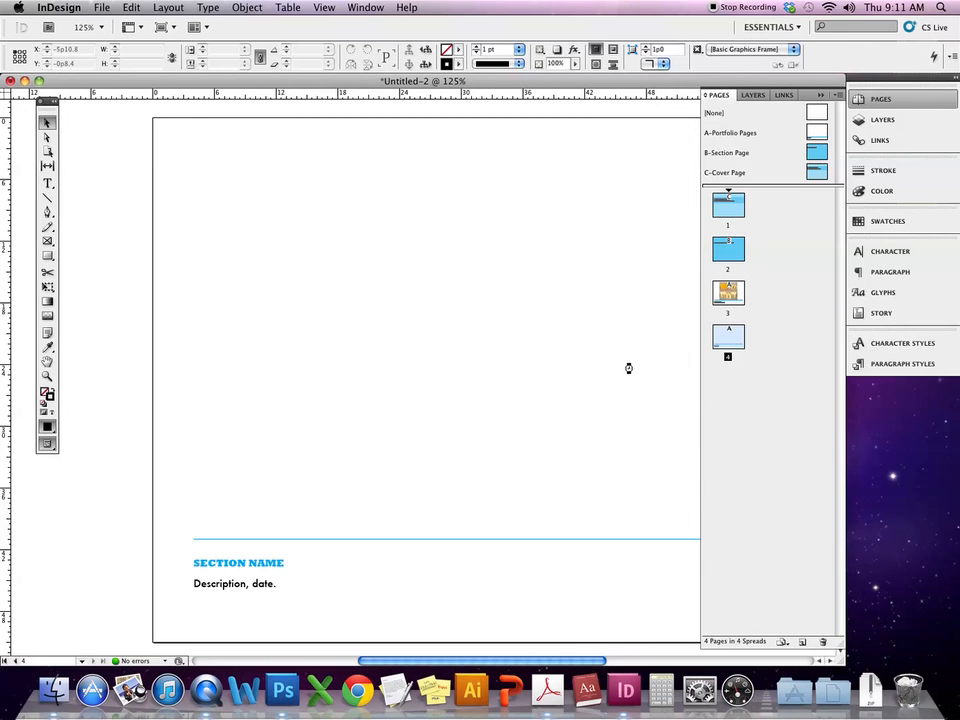
- In Normal view, drag the box, flyer and ladybug photos into columns 1–3 and drop the flower photo full size
key("w")
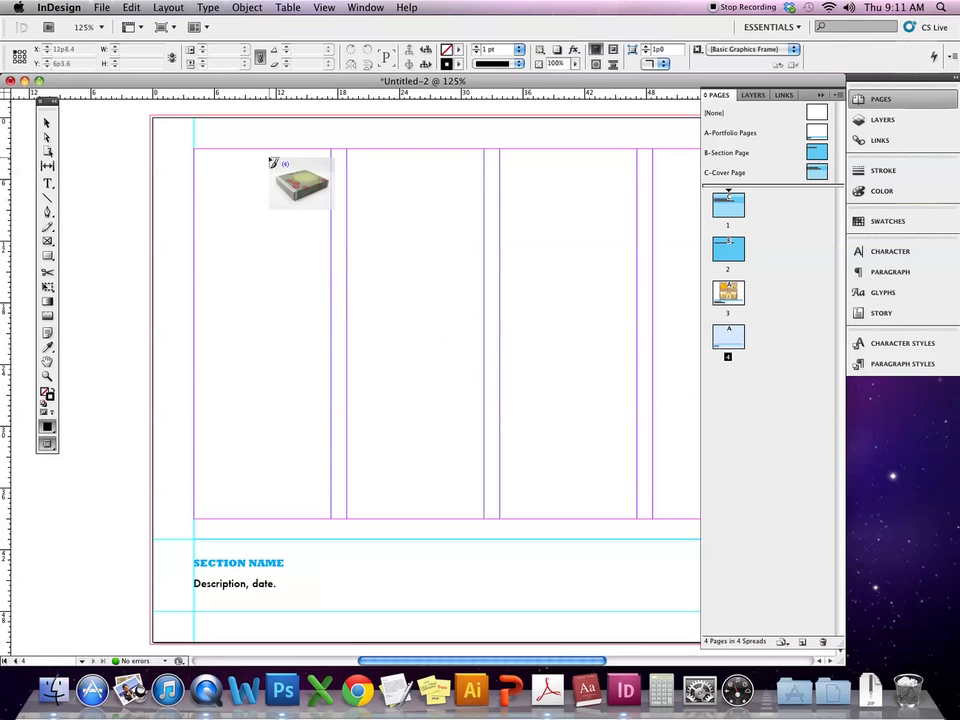
left_click_drag(196, 152, 335, 259)
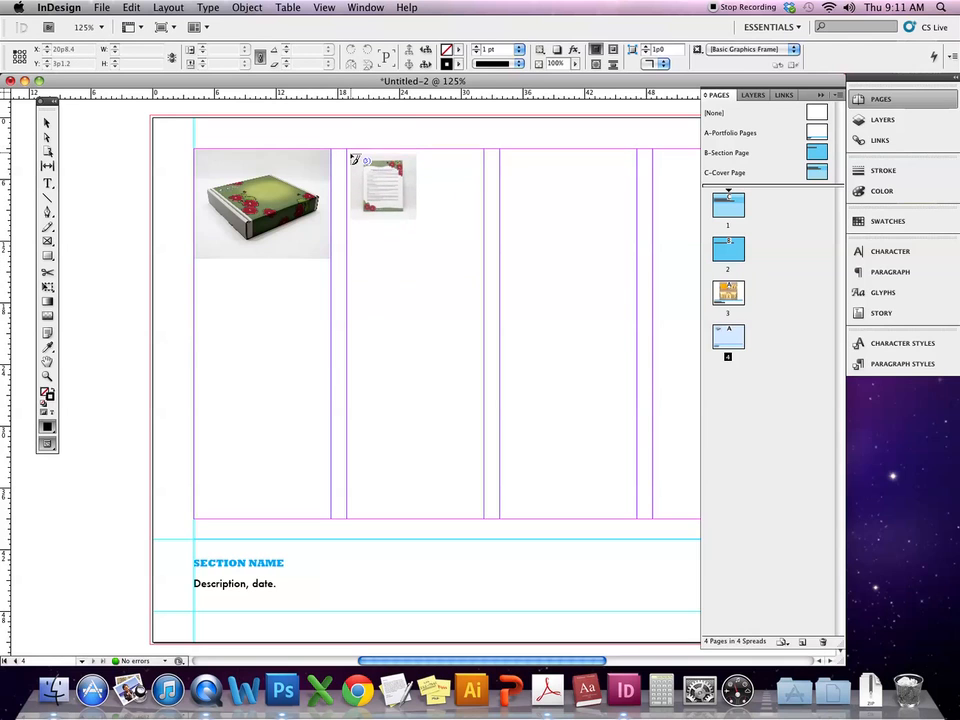
left_click_drag(348, 151, 482, 285)
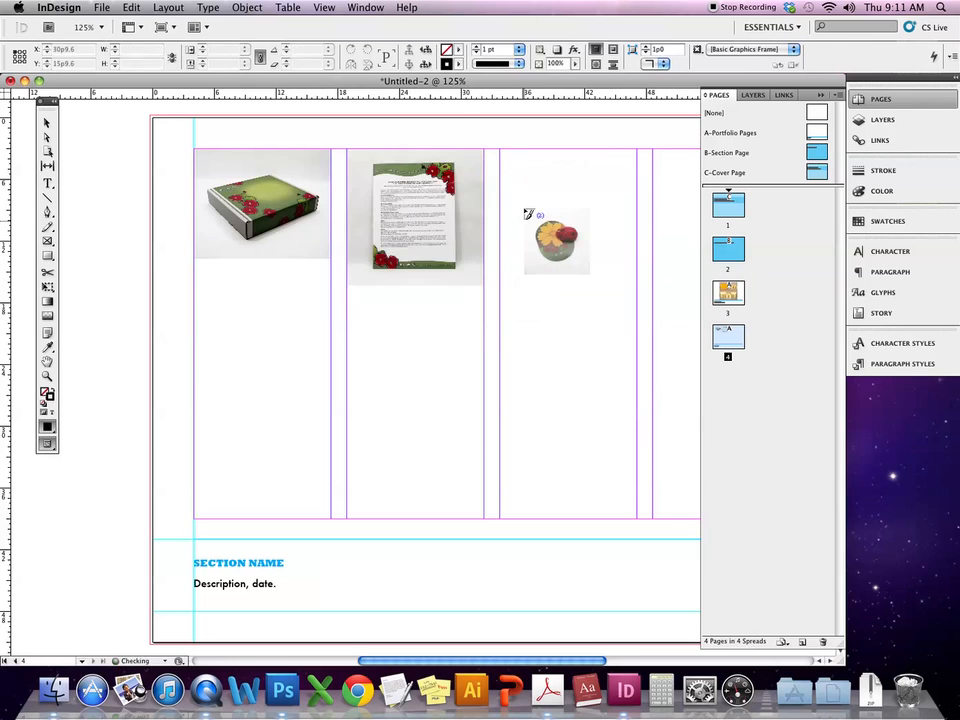
left_click_drag(503, 153, 634, 282)
left_click(335, 349)
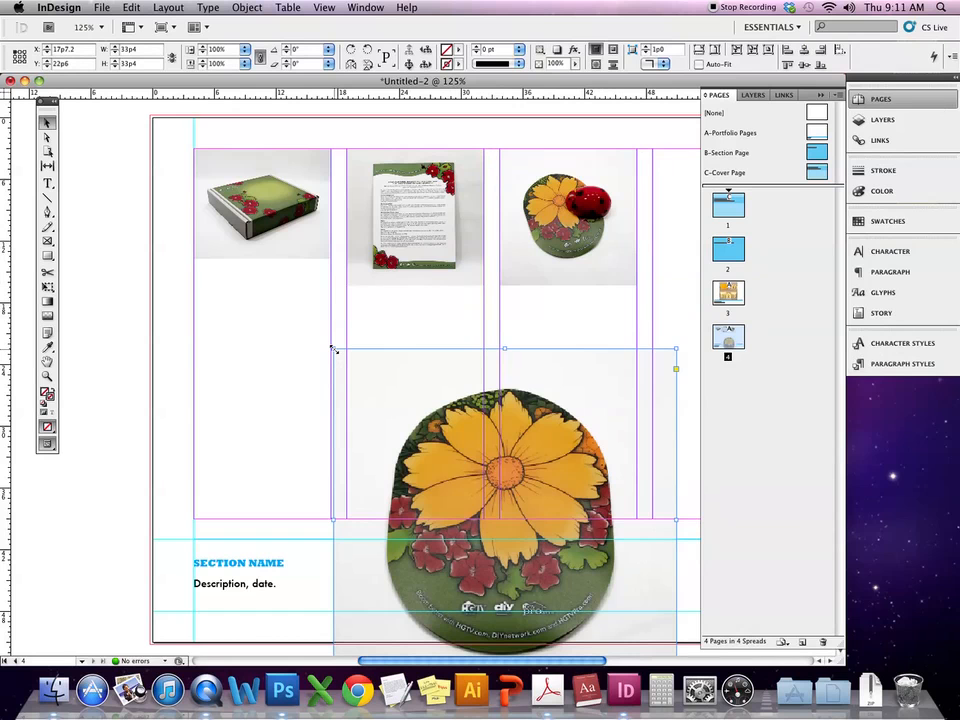
- Move the flower photo into the left columns and the box and ladybug photos into column four
scroll(477, 406, "right", 5)
scroll(477, 406, "down", 1)
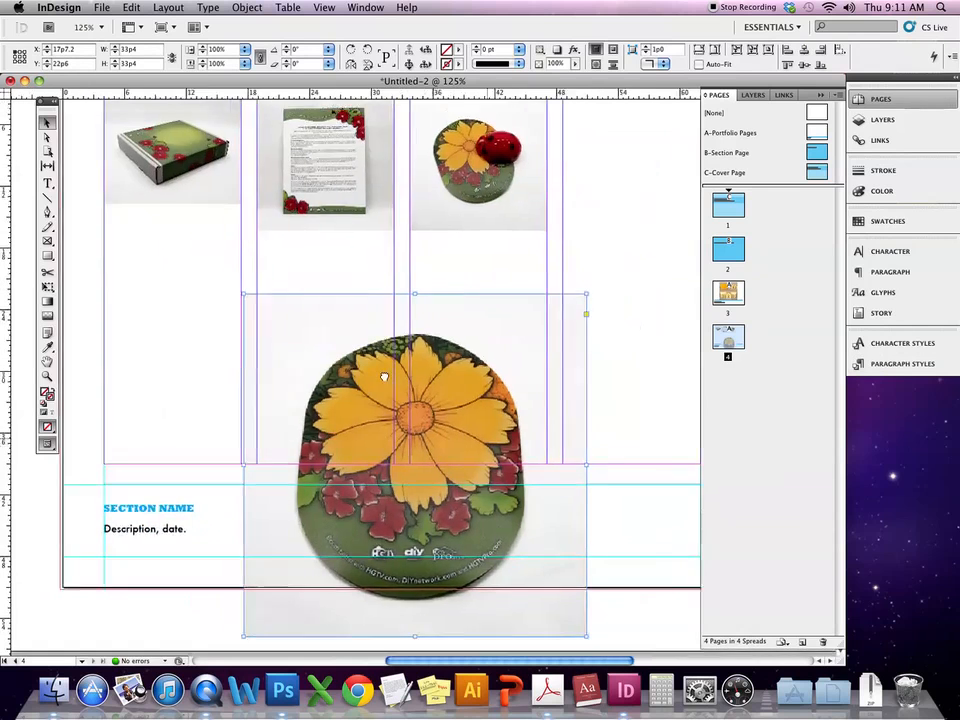
left_click_drag(385, 551, 544, 457)
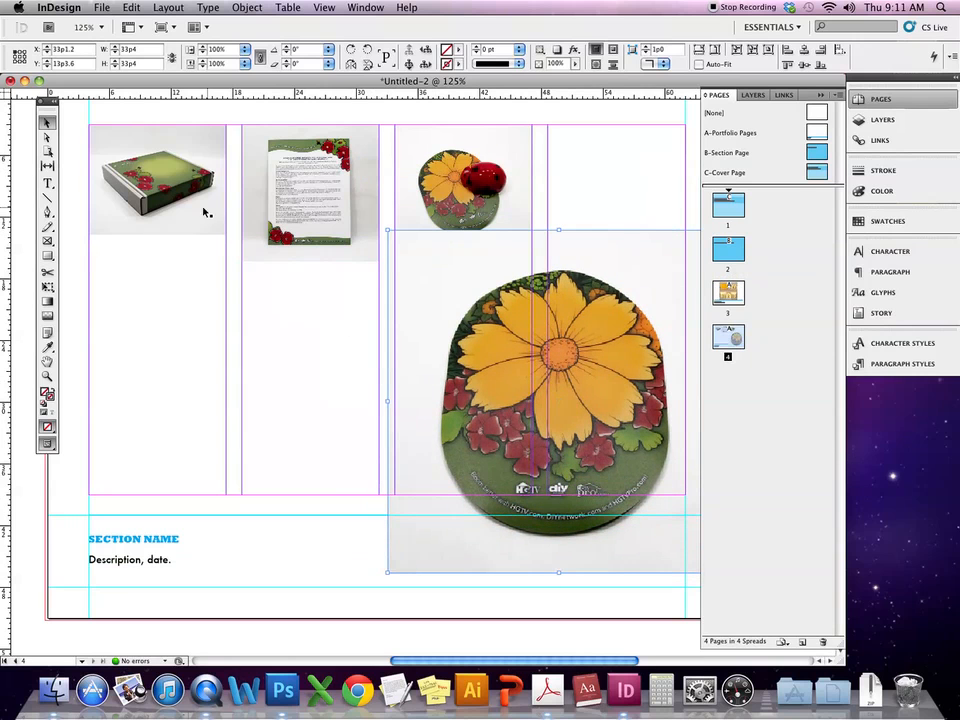
left_click_drag(206, 210, 624, 222)
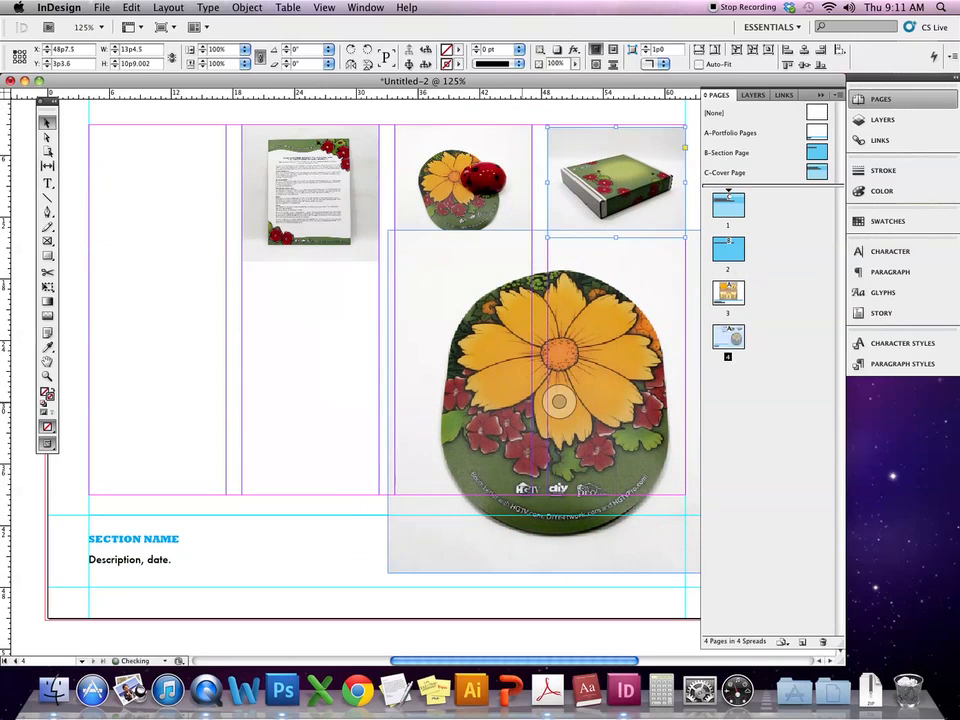
left_click_drag(497, 396, 220, 322)
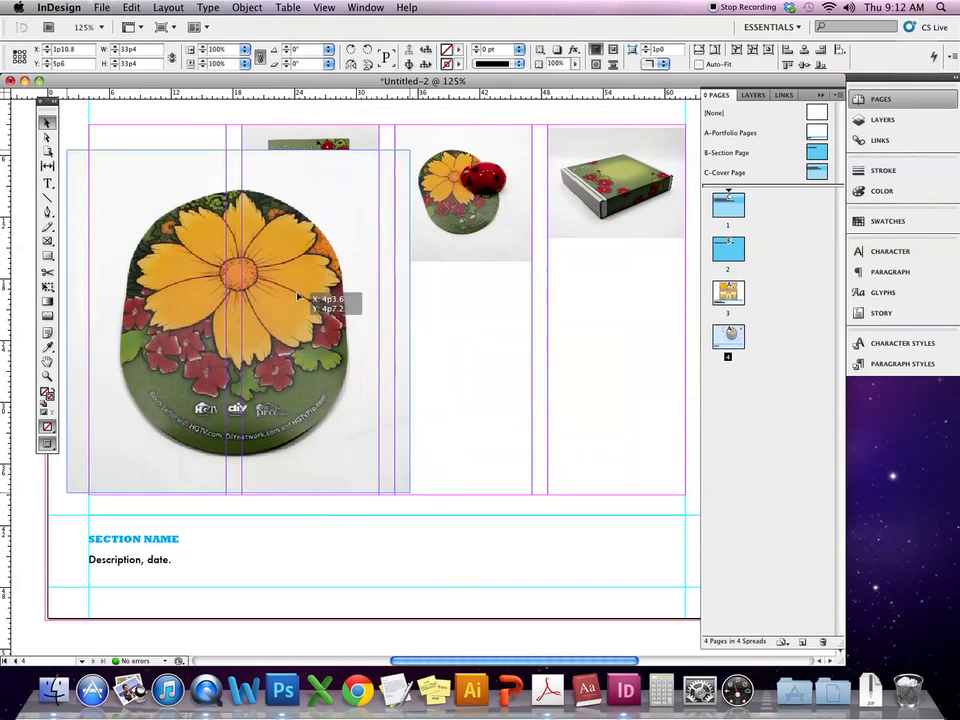
left_click_drag(485, 250, 637, 363)
- Move the flyer photo under the ladybug photo and trim the box frame to the column top
left_click(312, 139)
left_click_drag(291, 140, 594, 411)
left_click(573, 213)
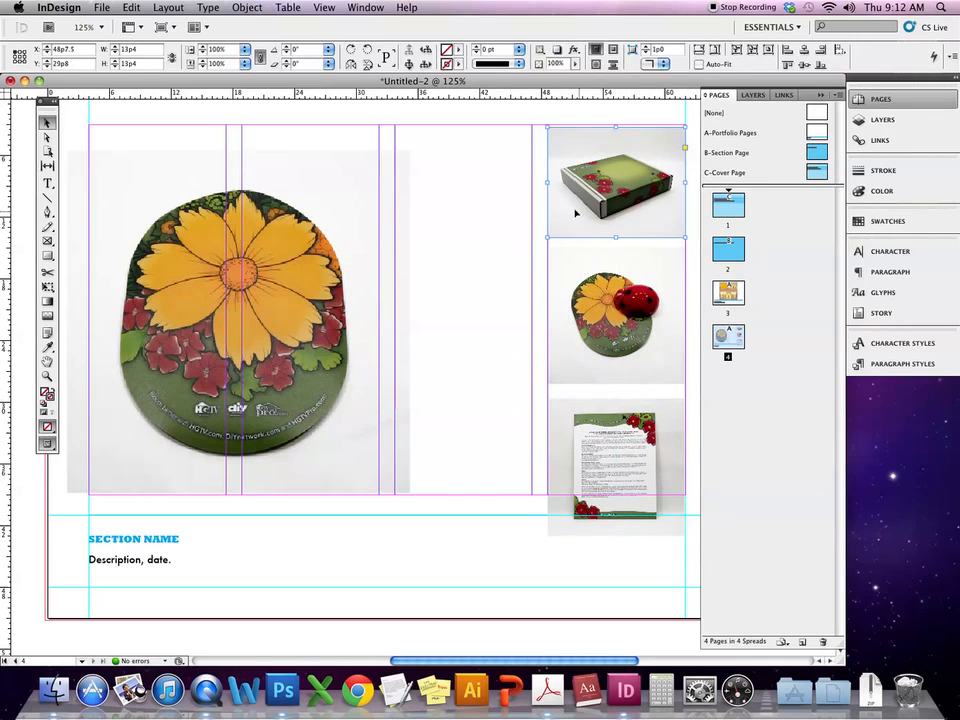
left_click_drag(563, 220, 563, 217)
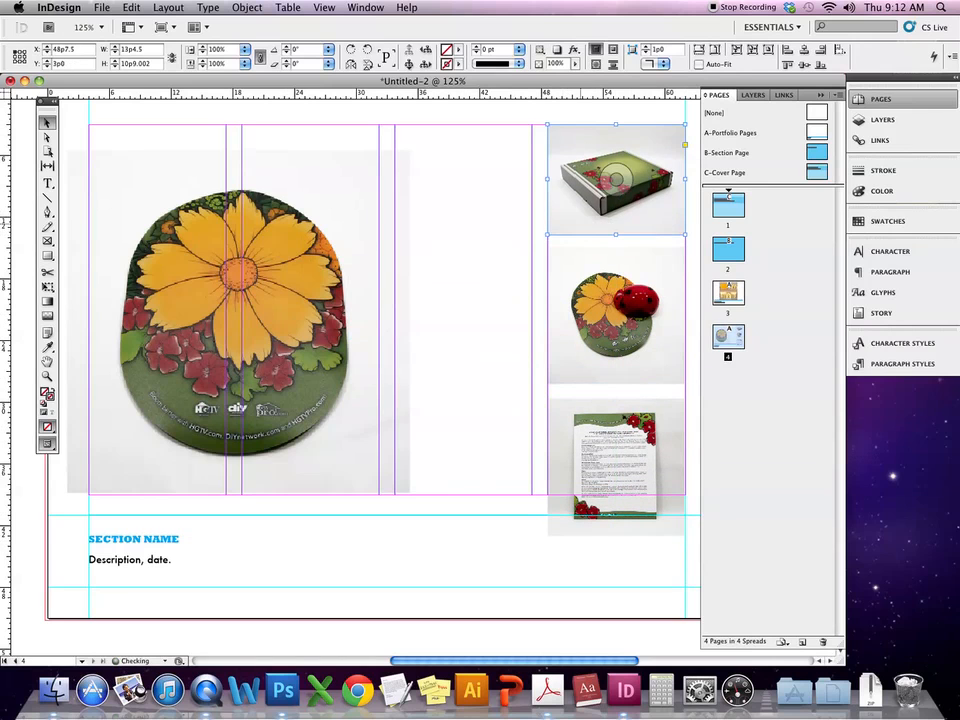
left_click_drag(616, 236, 616, 223)
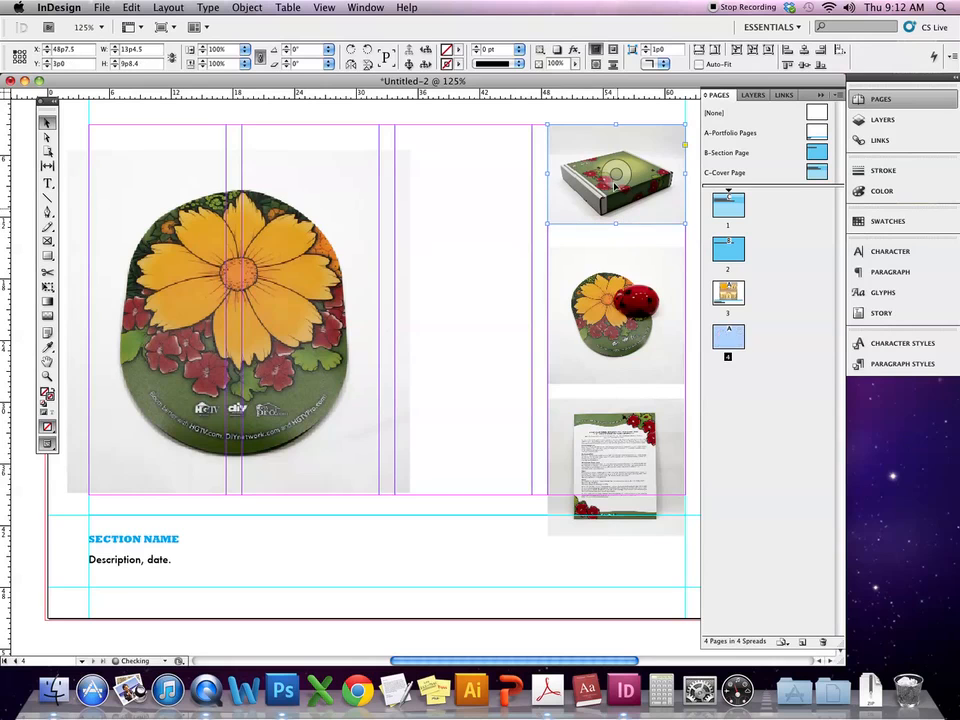
left_click_drag(616, 125, 616, 137)
- Trim the top and bottom edges of the ladybug photo's frame
left_click(615, 315)
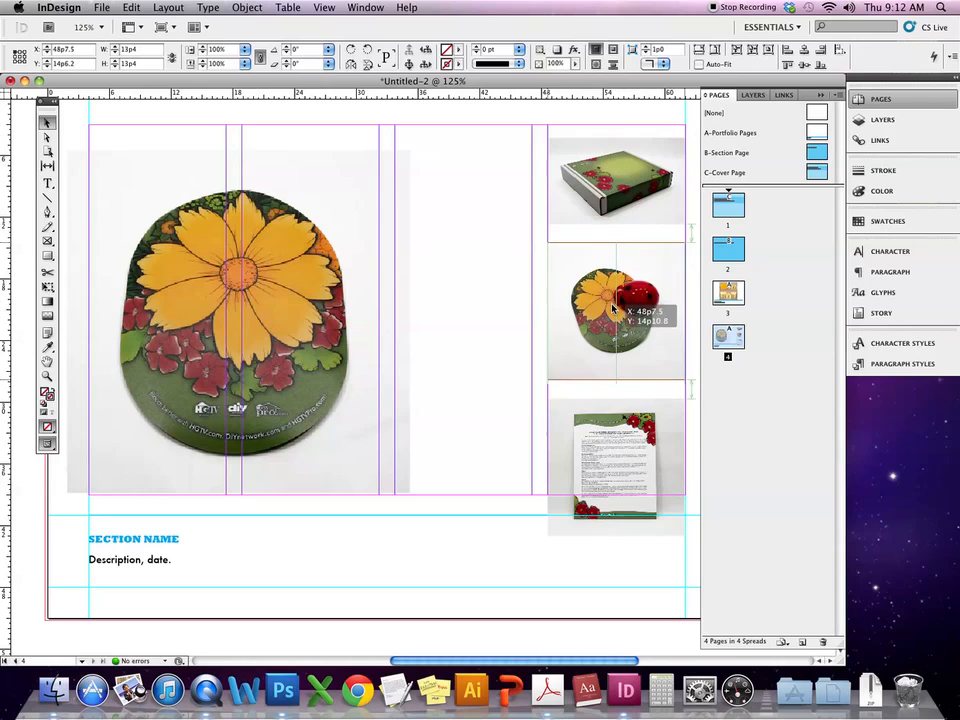
double_click(622, 247)
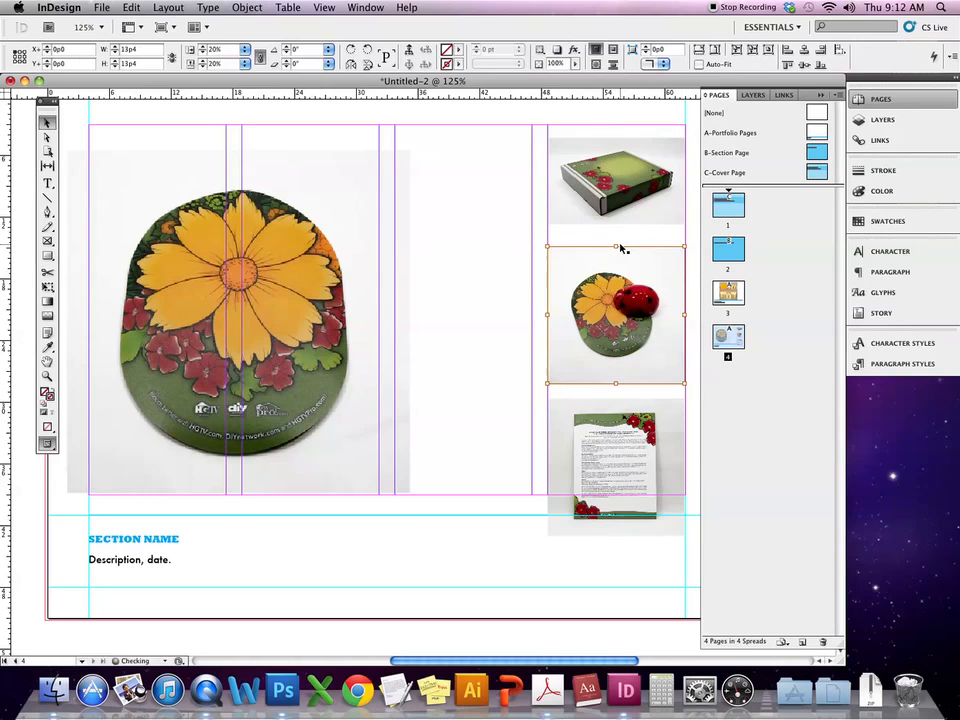
left_click(664, 238)
left_click(618, 312)
left_click_drag(616, 246, 616, 261)
left_click_drag(616, 384, 617, 370)
- Trim the flyer frame and raise the flyer and ladybug photos so they stack flush
left_click(618, 428)
left_click_drag(618, 428, 621, 390)
left_click_drag(619, 521, 617, 514)
left_click_drag(640, 458, 640, 437)
left_click(600, 329)
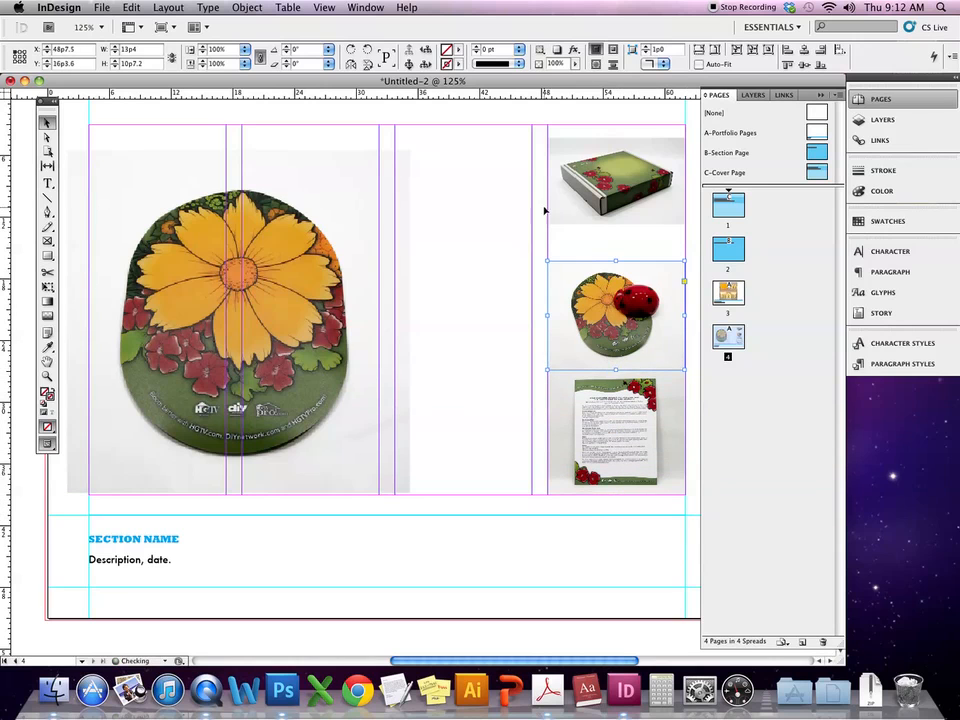
left_click_drag(568, 346, 568, 333)
- Shift the large flower mouse-pad photo to the right and slightly up
left_click(340, 335)
left_click_drag(317, 322, 390, 316)
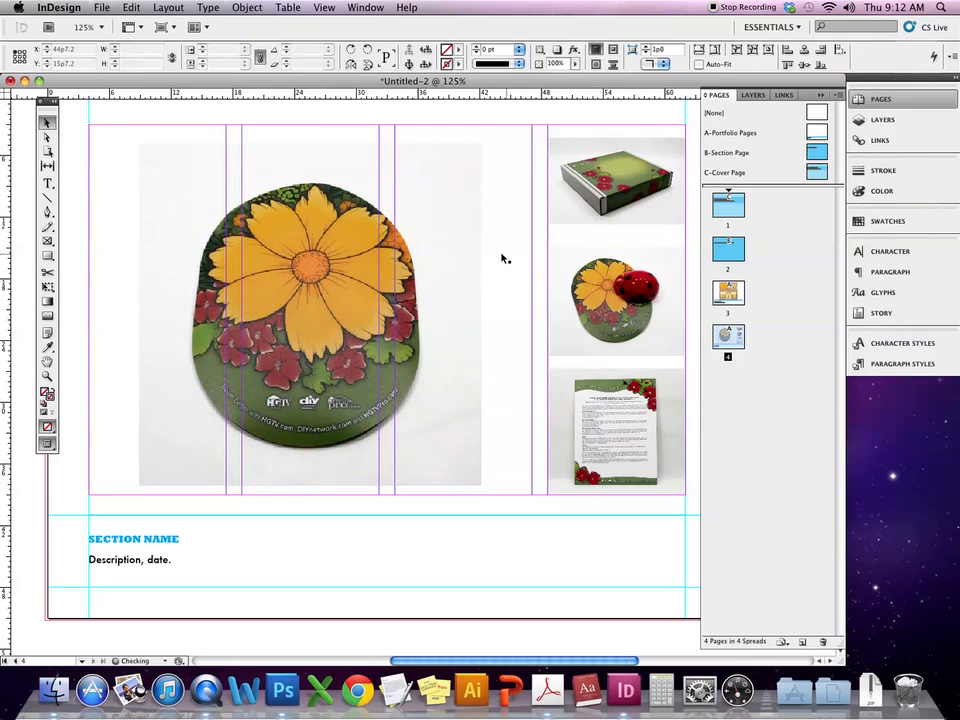
left_click_drag(450, 366, 450, 360)
left_click(532, 284)
left_click(553, 172)
left_click(462, 261)
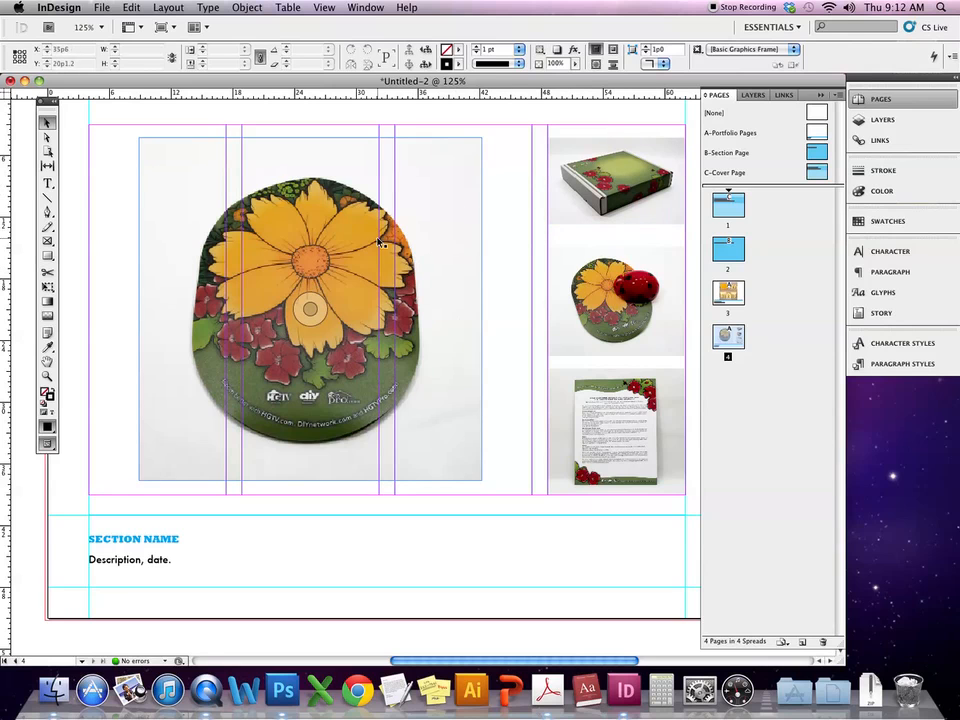
left_click(422, 392)
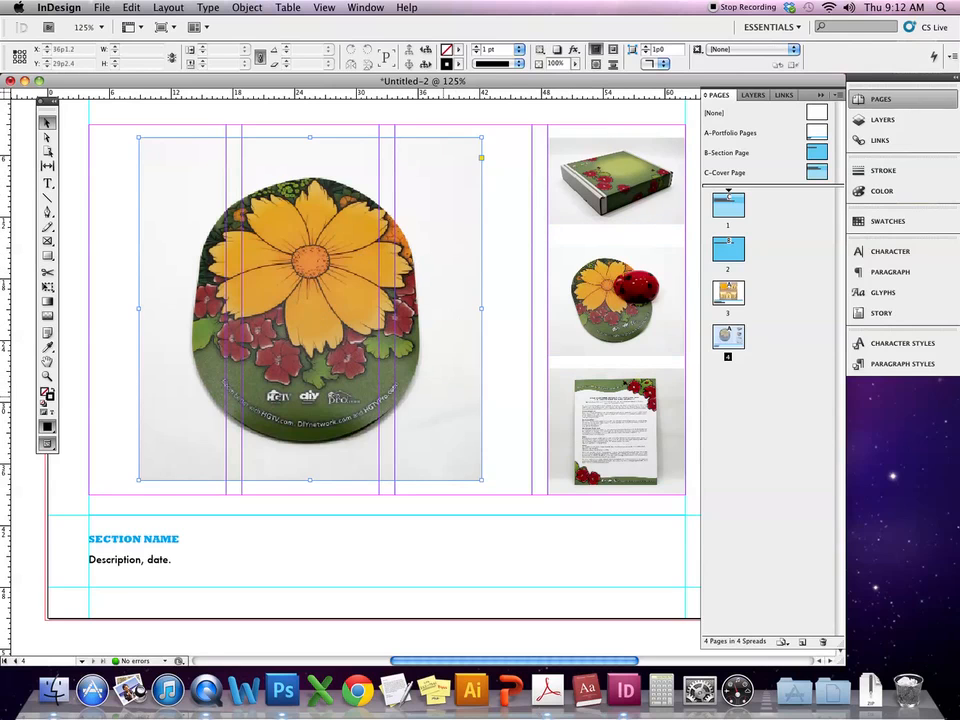
left_click_drag(439, 398, 491, 396)
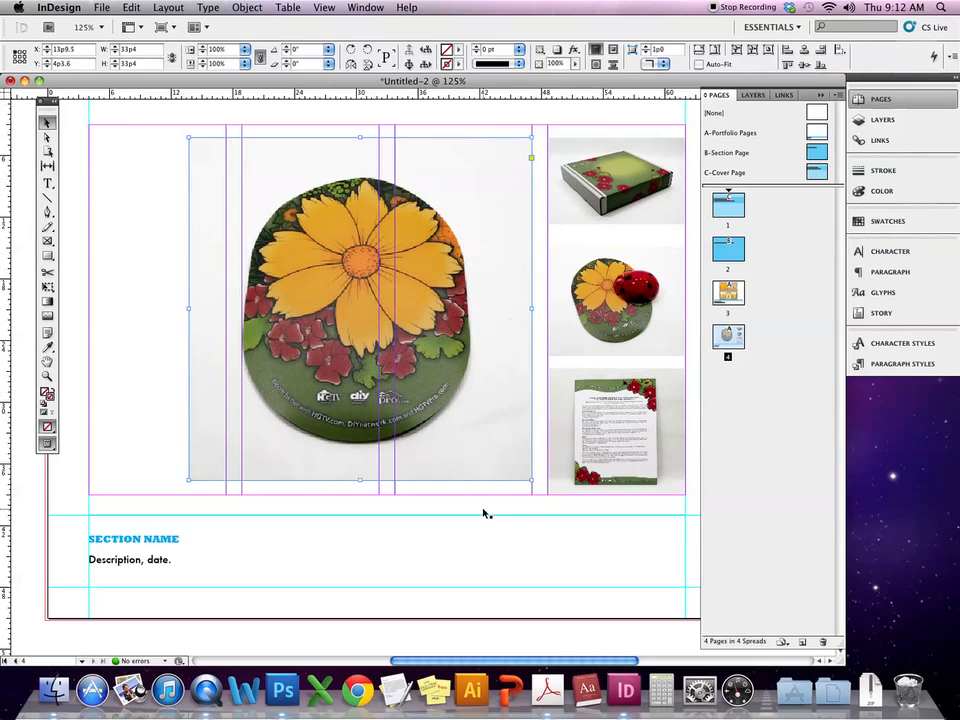
- Raise the flyer photo slightly and marquee-select all three right-column photos
left_click(590, 410)
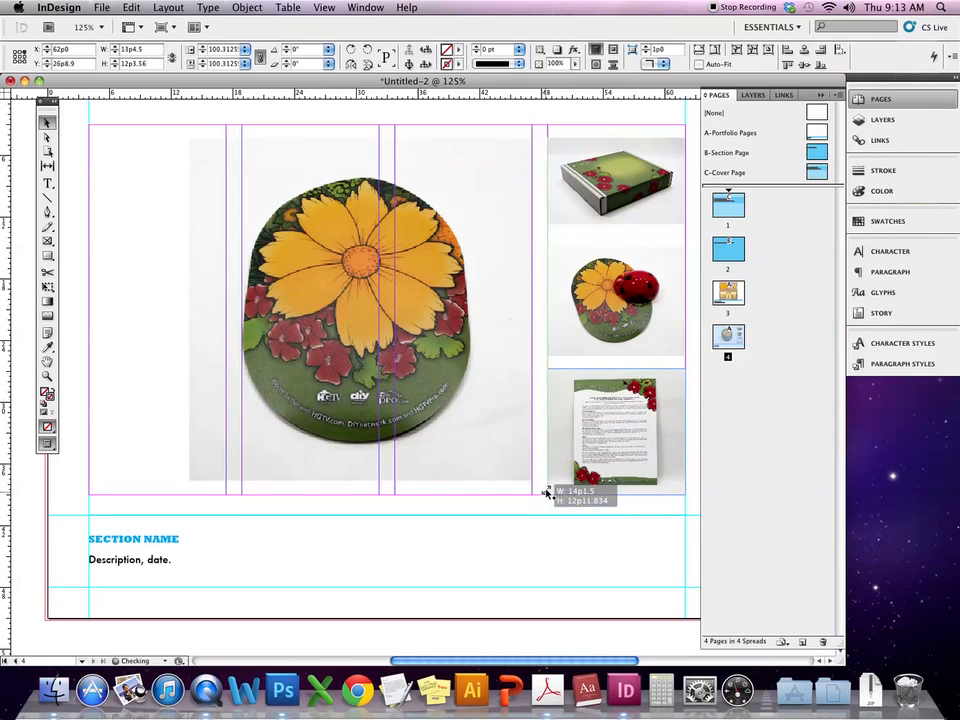
left_click(525, 499)
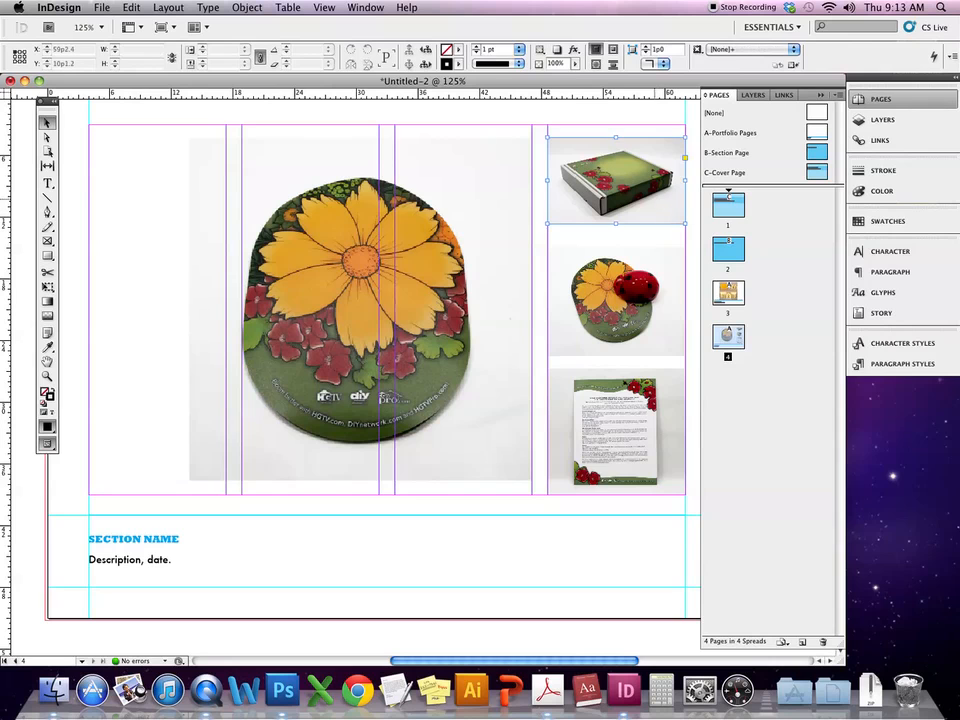
left_click(662, 200)
left_click_drag(645, 480, 645, 467)
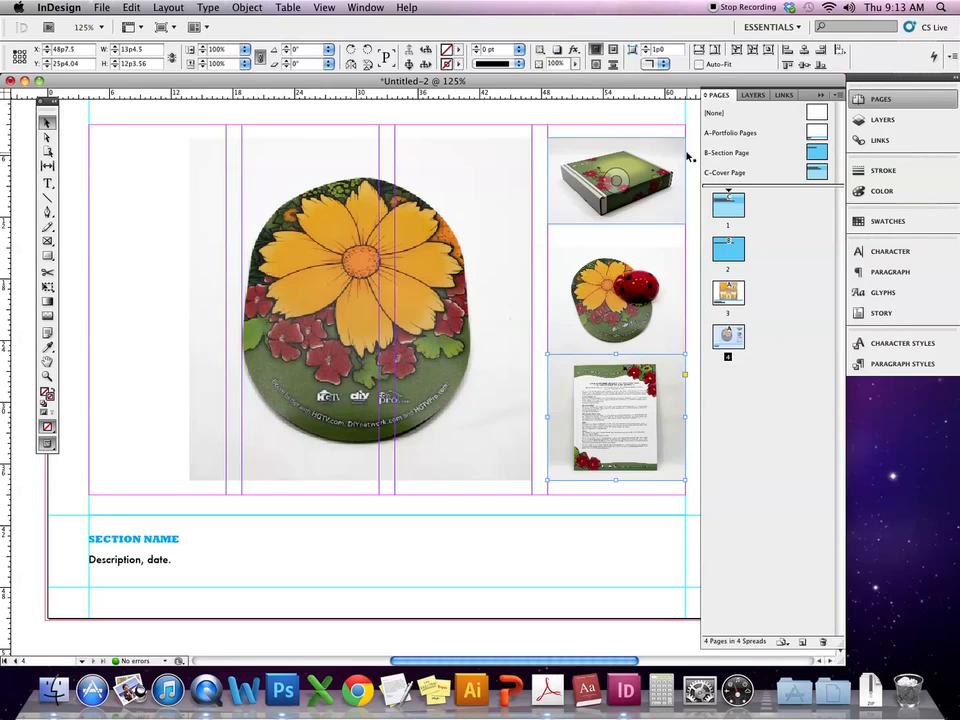
left_click_drag(693, 155, 617, 438)
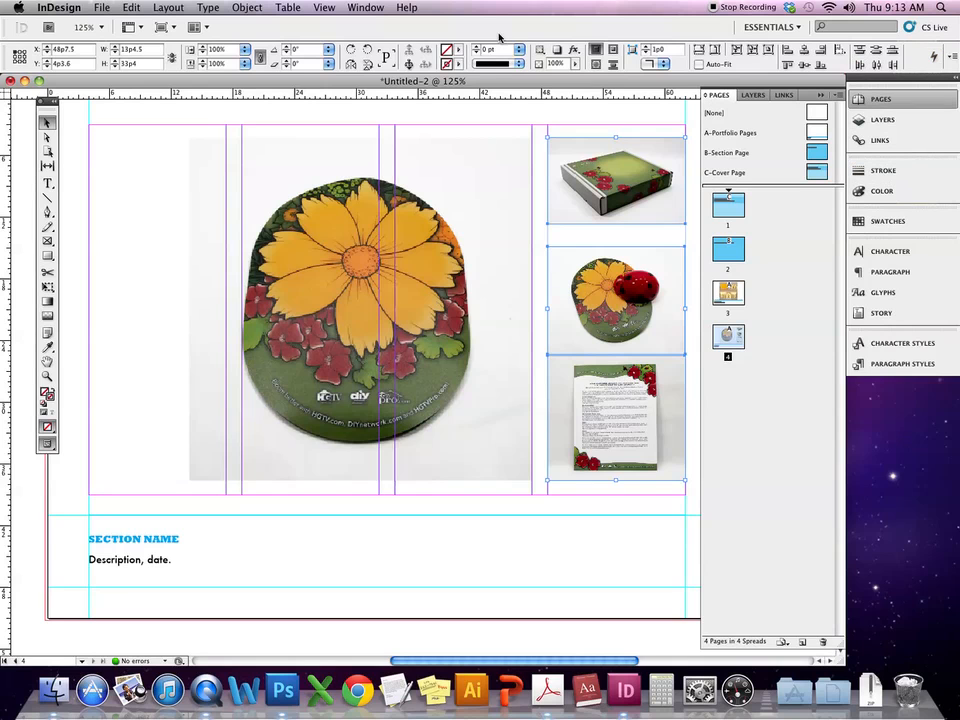
left_click(360, 7)
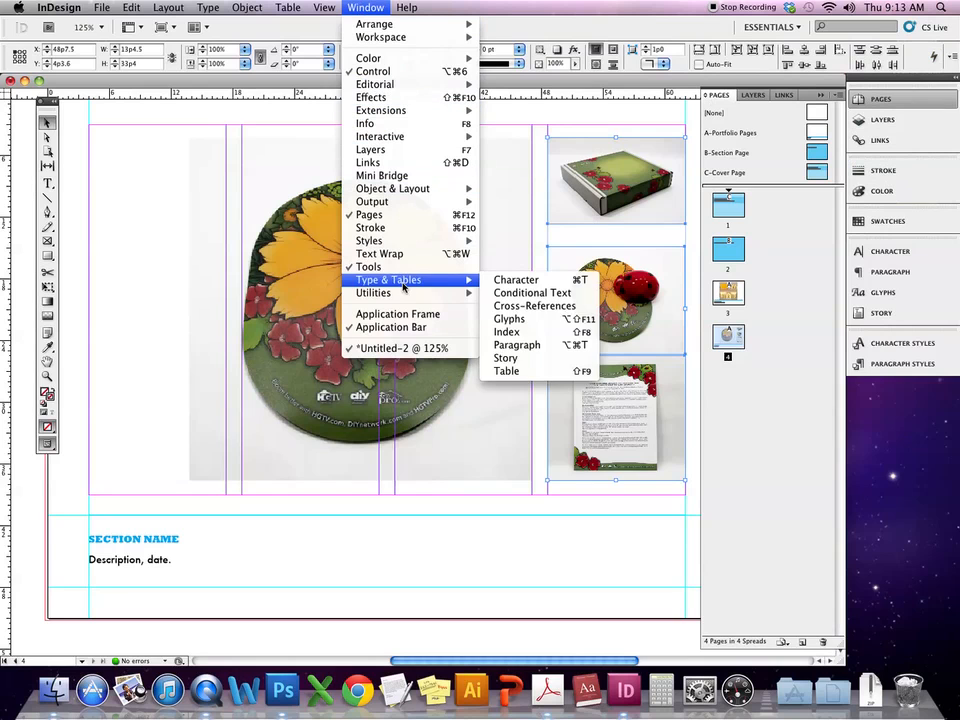
- Dismiss the Window menu and collapse the Pages panel
mouse_move(418, 88)
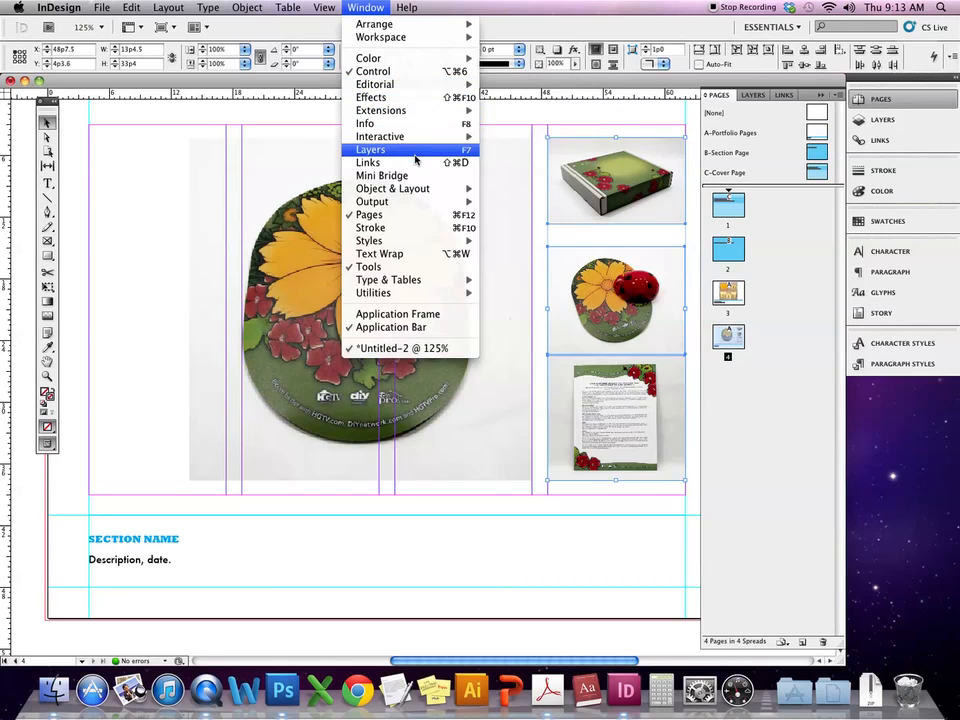
mouse_move(412, 190)
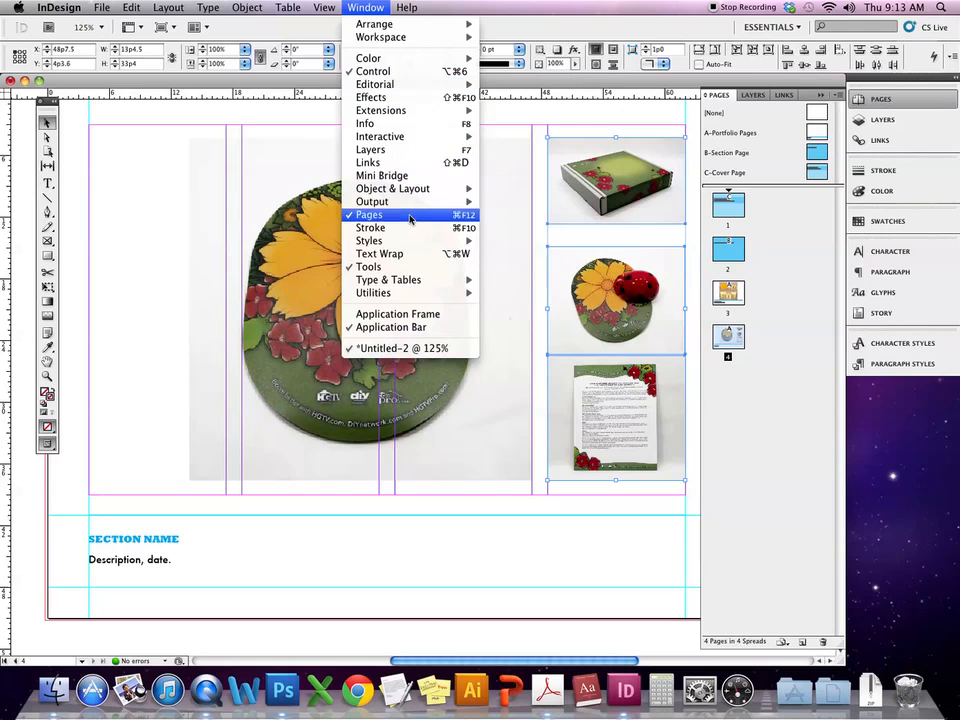
mouse_move(410, 244)
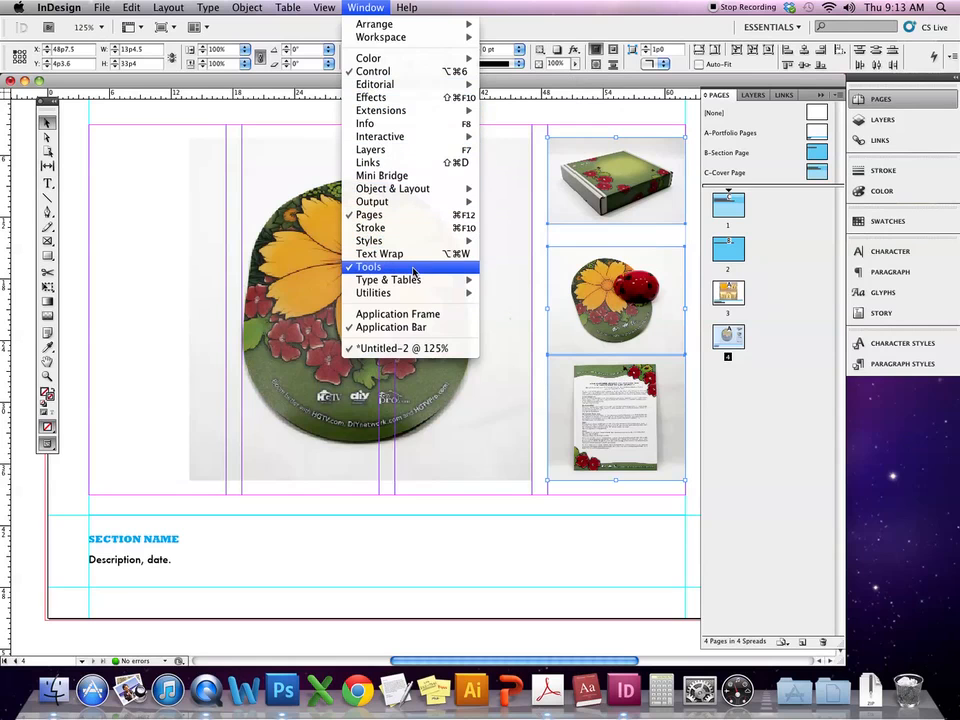
mouse_move(414, 280)
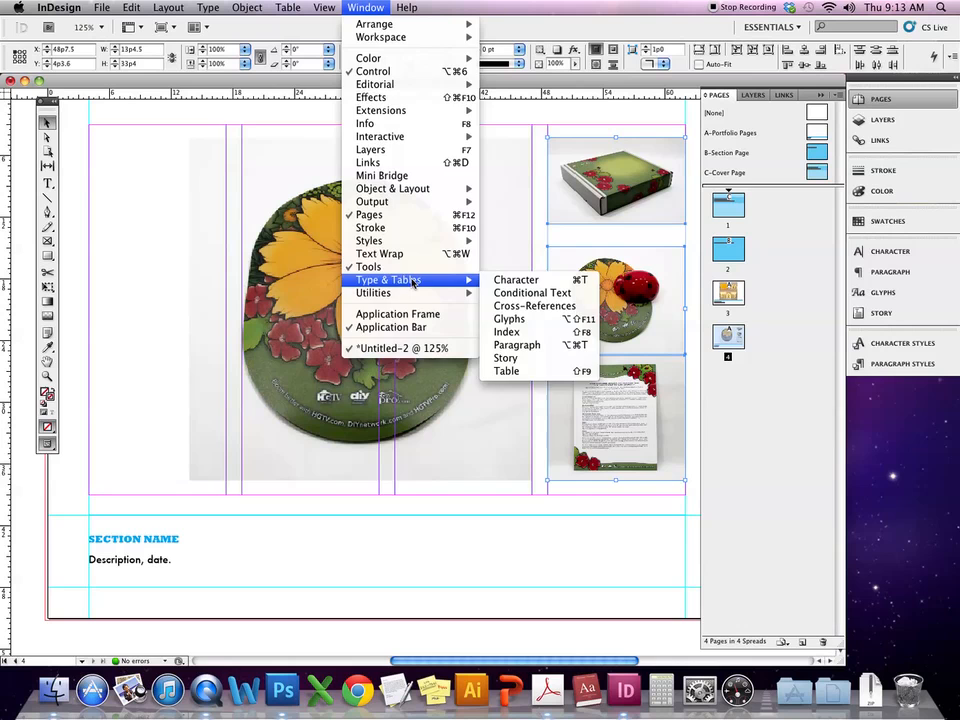
left_click(771, 242)
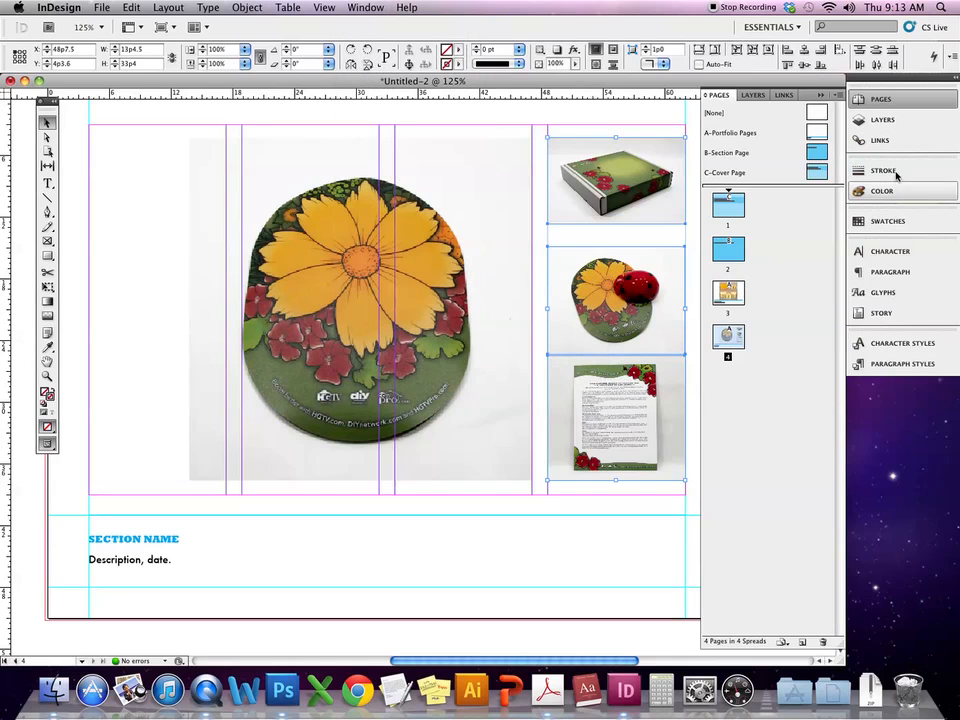
left_click(821, 95)
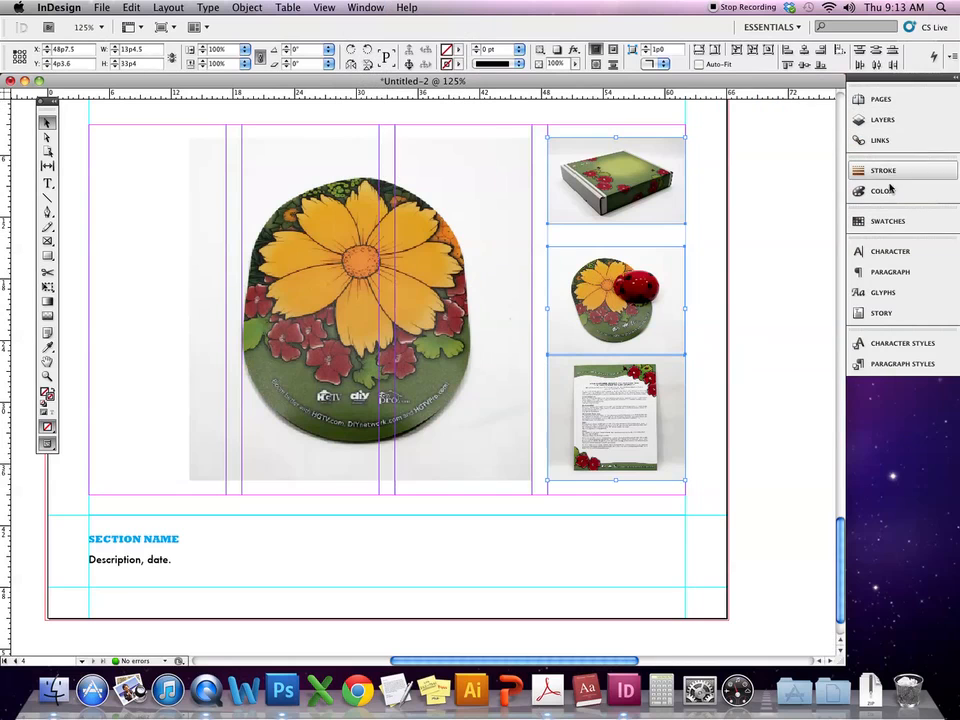
- Marquee-select the three thumbnail frames beside the flower mouse-pad photo
left_click_drag(763, 125, 601, 498)
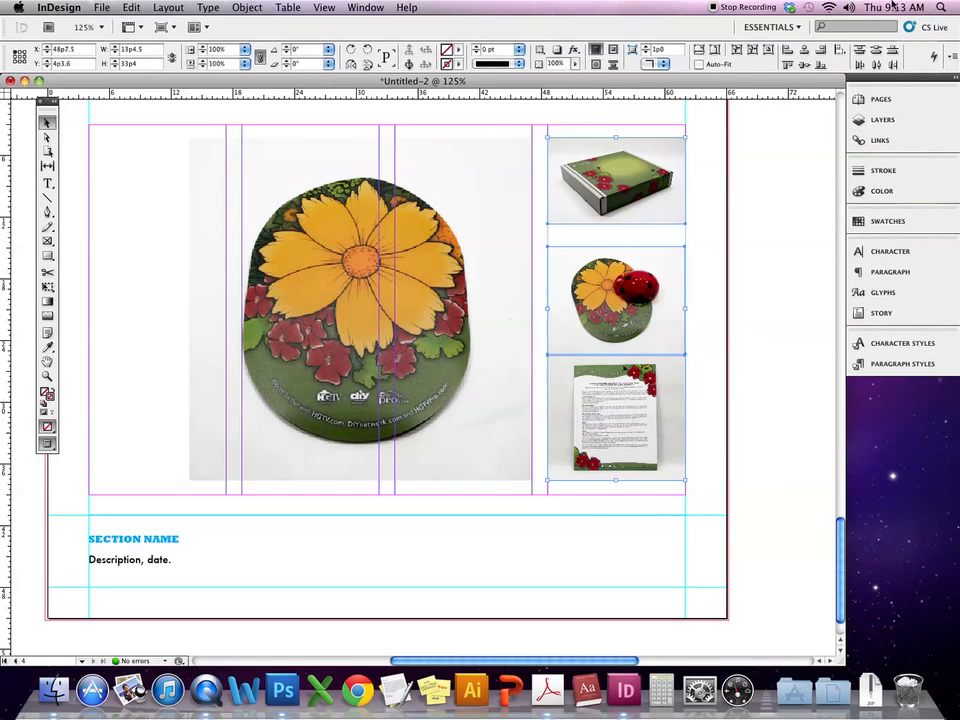
left_click(892, 50)
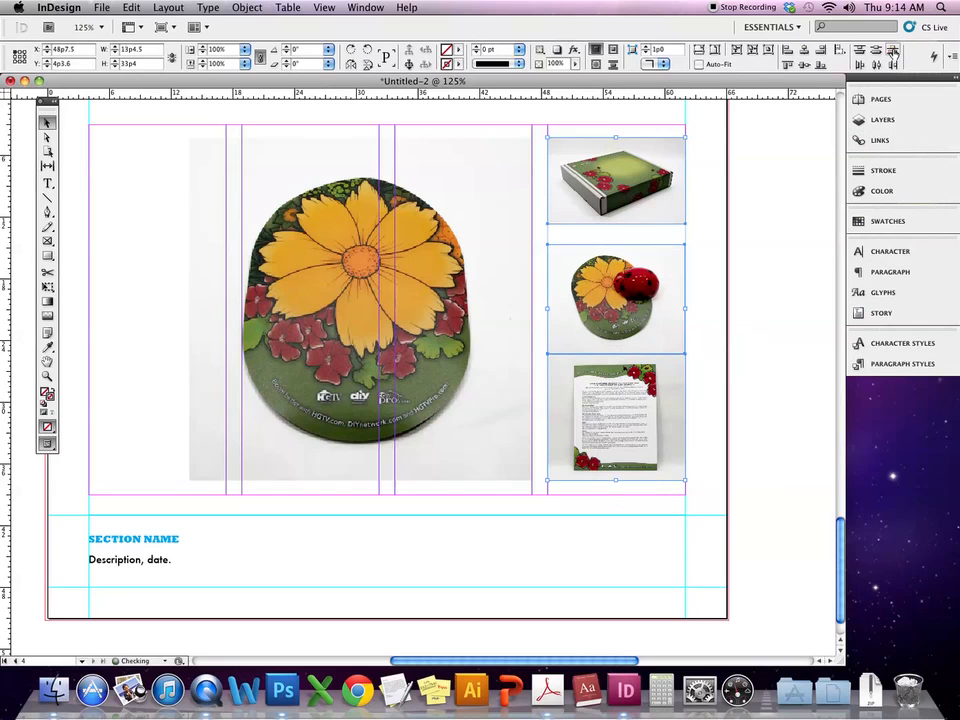
scroll(778, 156, "up", 10)
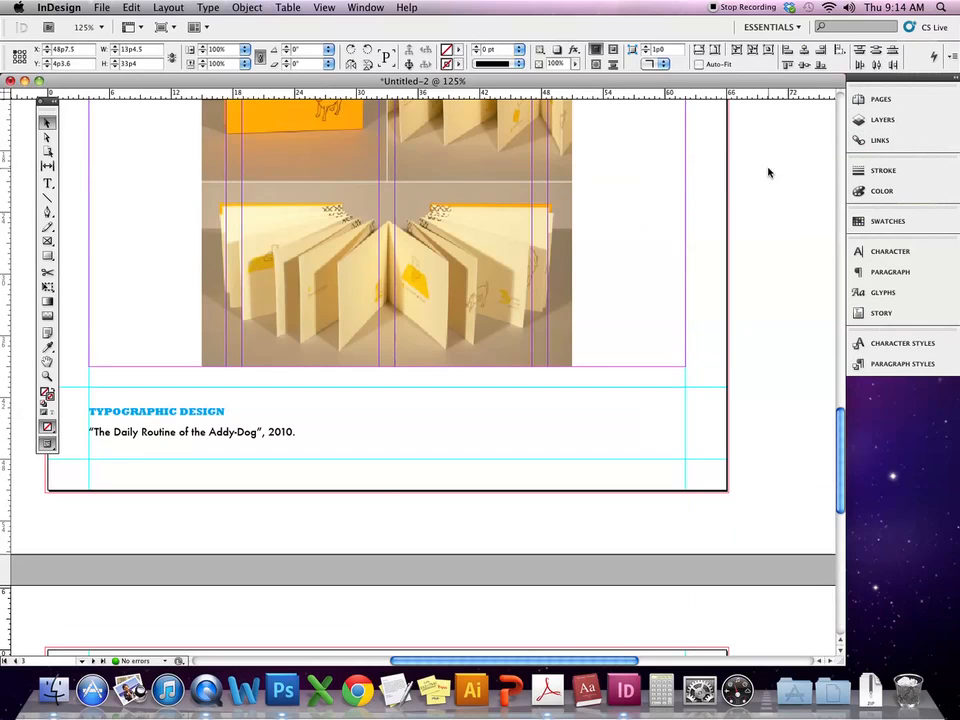
left_click_drag(840, 420, 819, 512)
left_click_drag(728, 236, 598, 520)
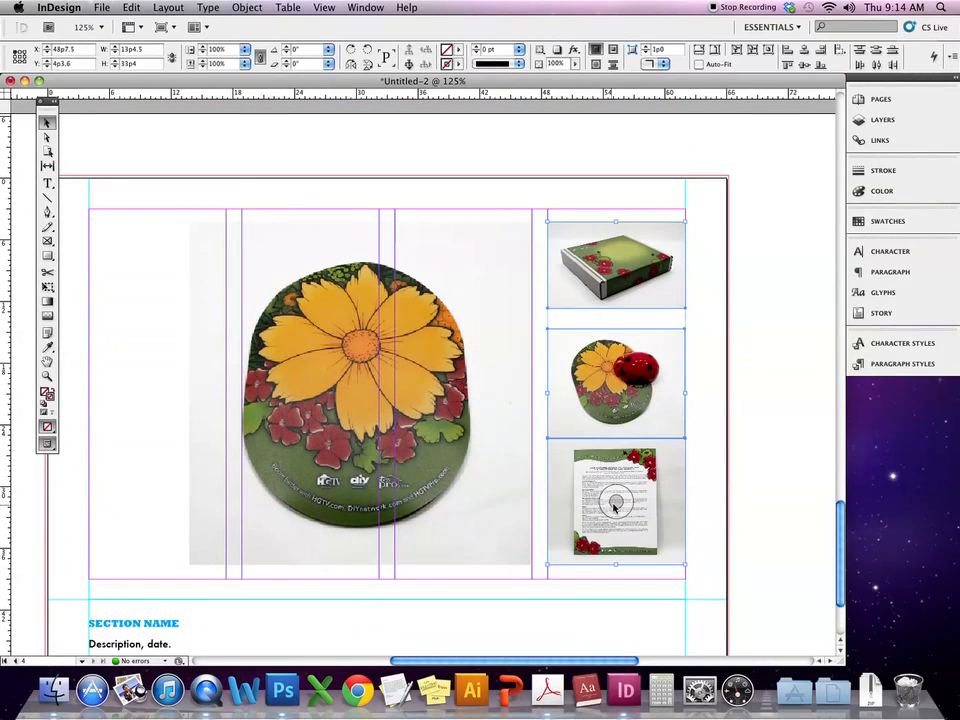
- Open the Align panel from Window > Object & Layout
left_click(352, 7)
mouse_move(325, 8)
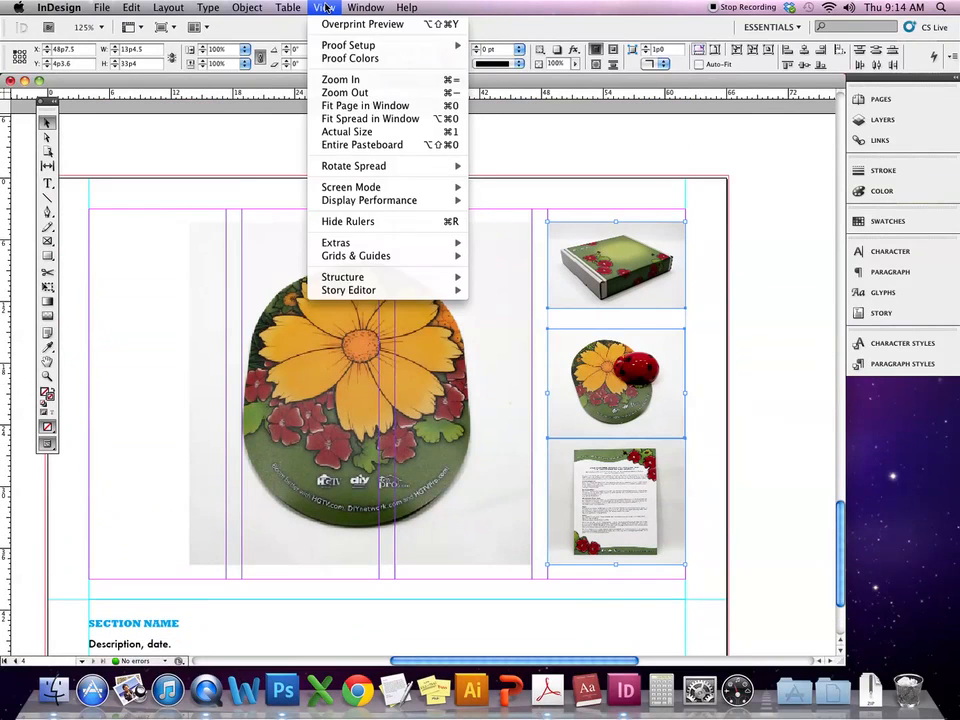
mouse_move(365, 8)
mouse_move(389, 60)
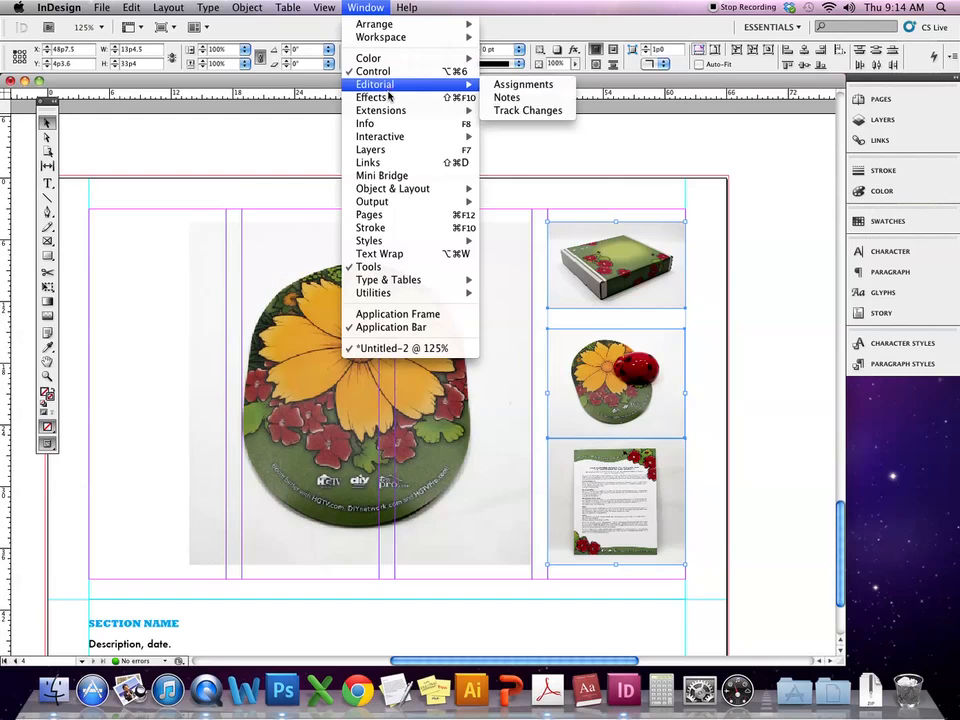
mouse_move(381, 119)
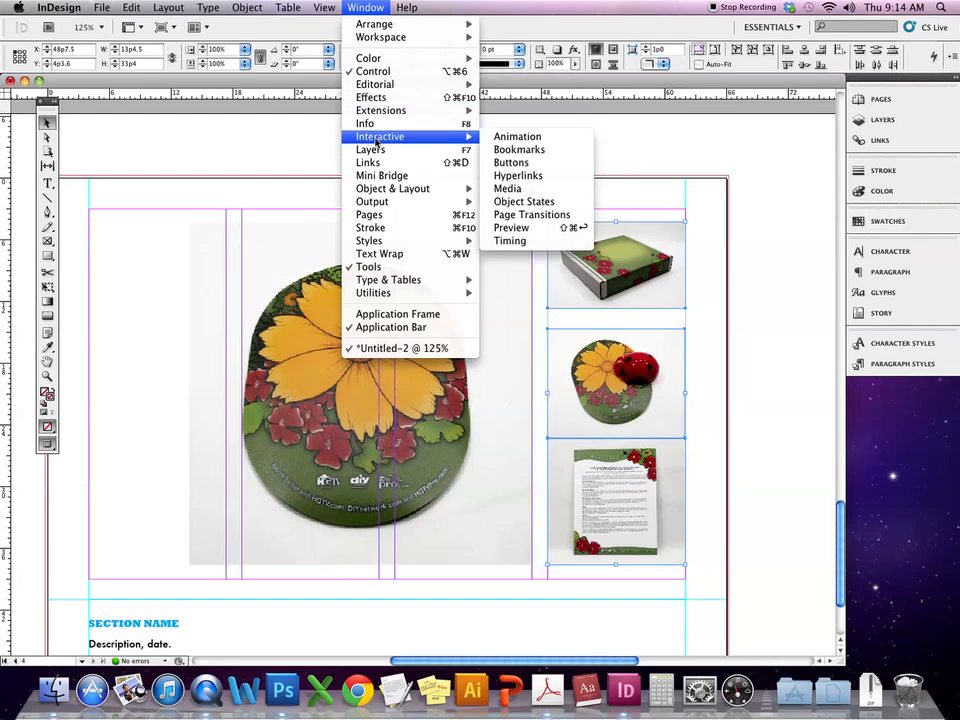
mouse_move(378, 187)
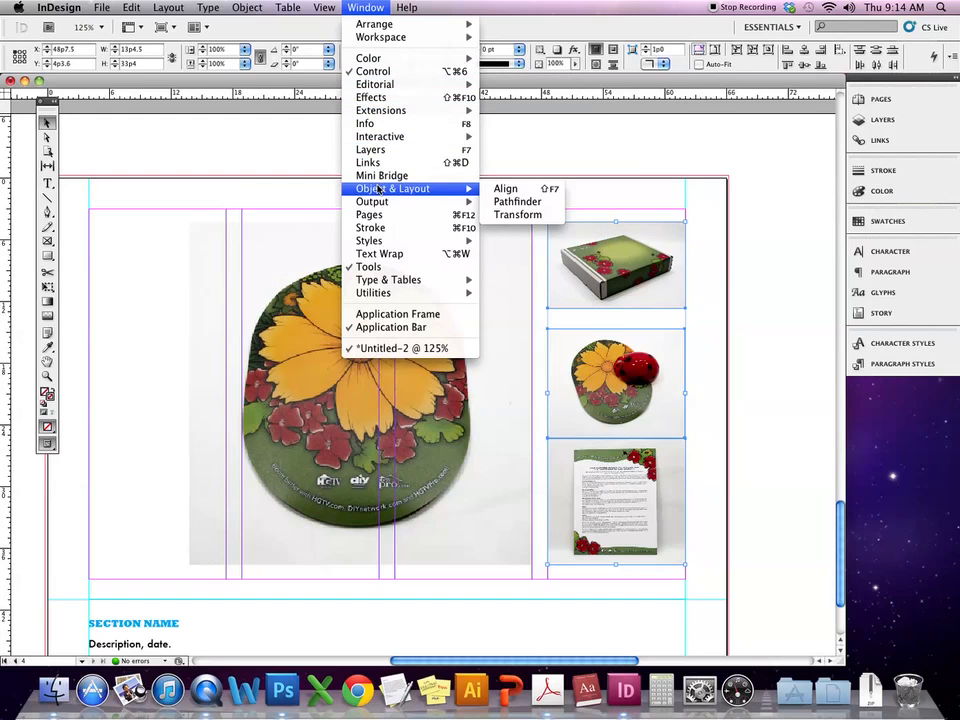
left_click(506, 188)
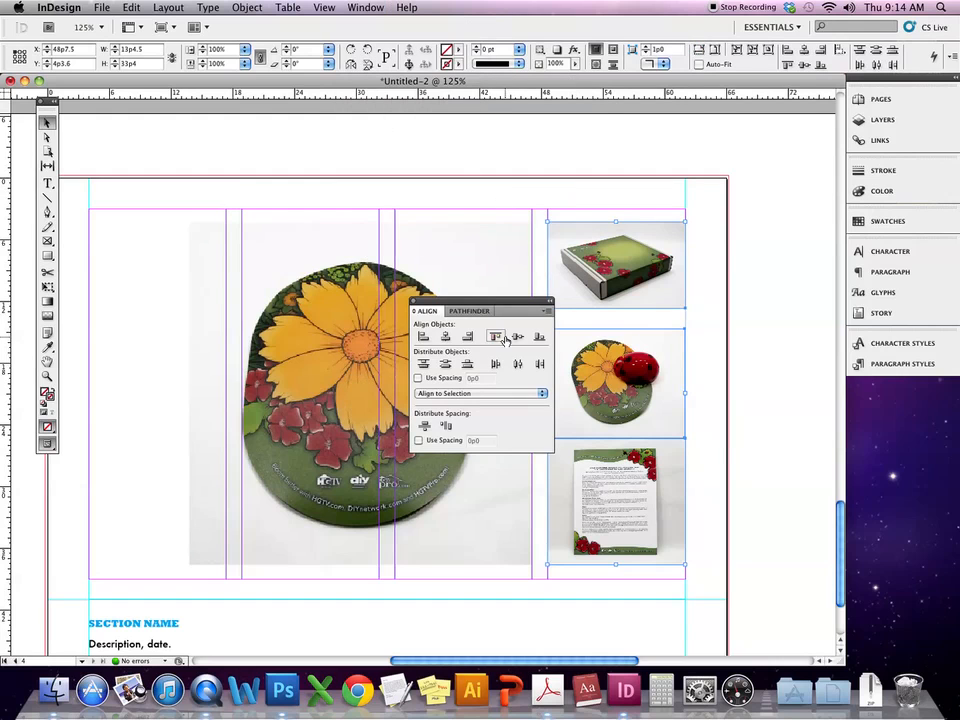
- Distribute vertical space among the three thumbnails and dock the Align panel in the side panels
left_click_drag(513, 314, 475, 150)
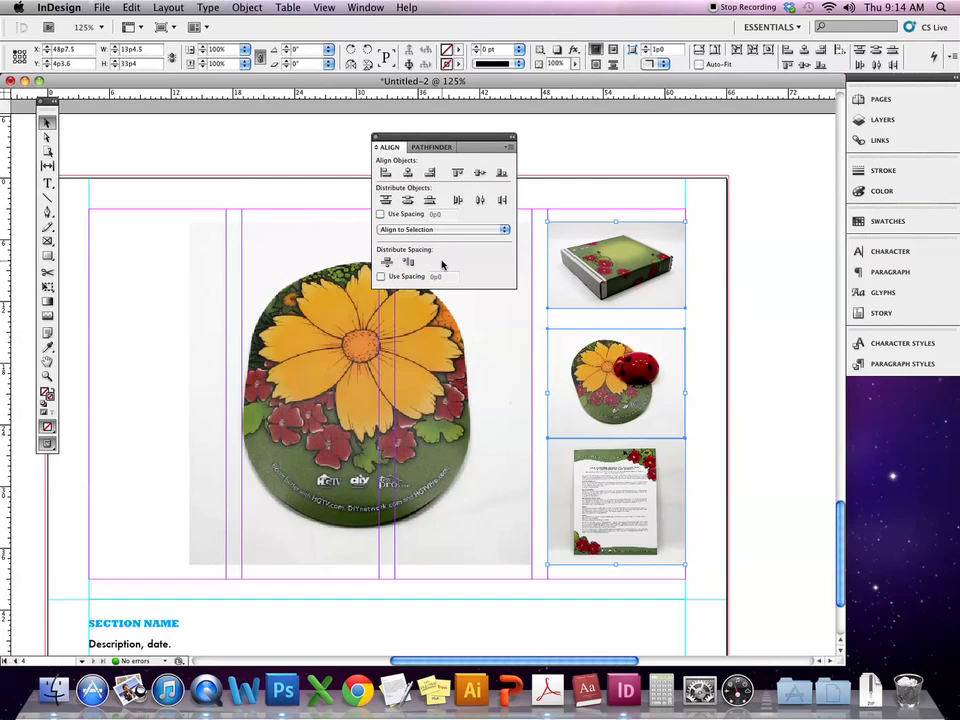
left_click(386, 264)
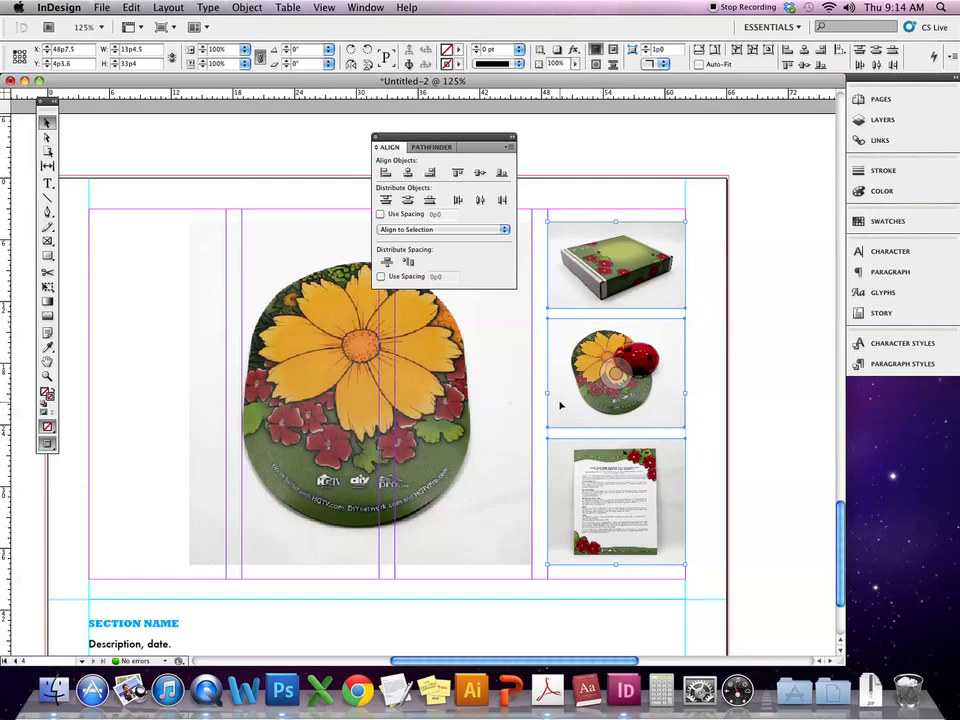
mouse_move(428, 137)
left_mouse_down()
mouse_move(726, 161)
mouse_move(756, 176)
mouse_move(775, 195)
mouse_move(807, 317)
mouse_move(895, 372)
mouse_move(883, 191)
mouse_move(885, 205)
left_mouse_up()
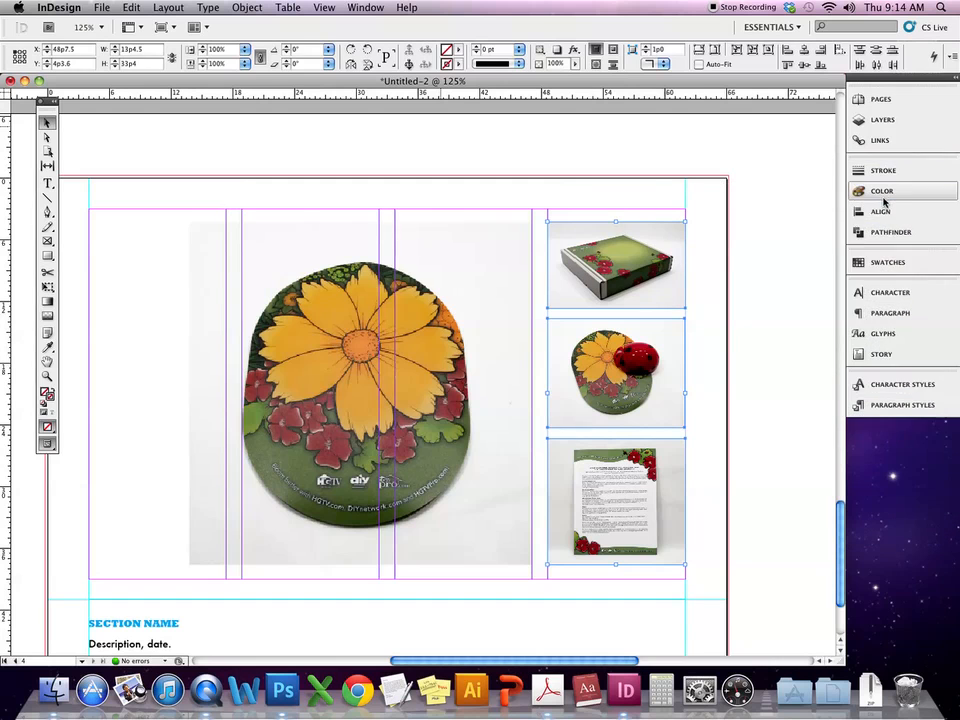
left_click(765, 190)
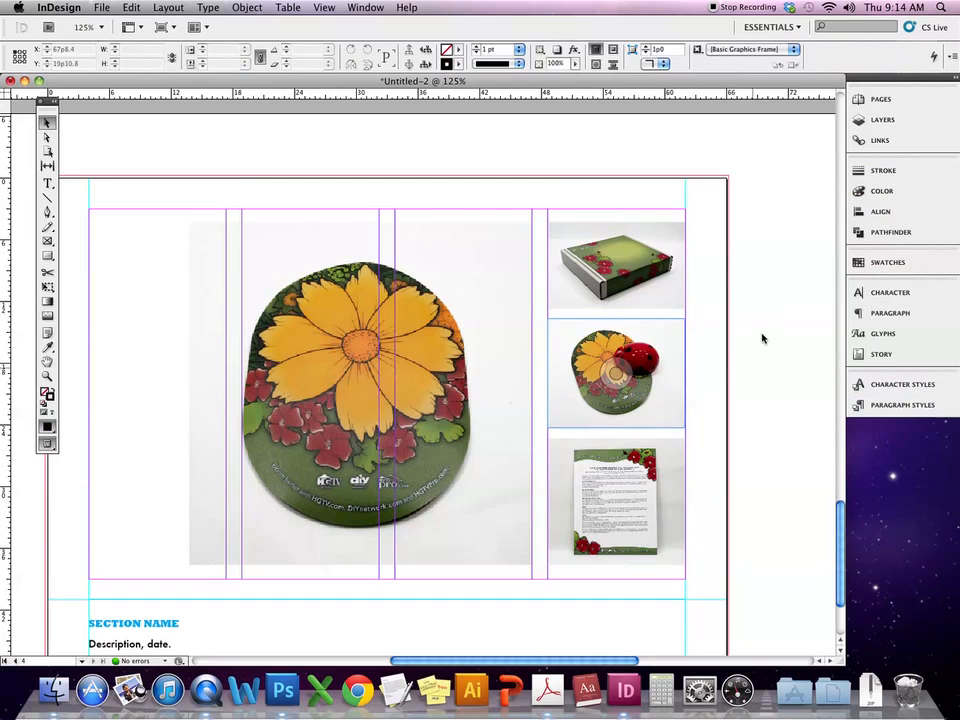
- Group all four photos with Cmd+G, nudge the group, and switch to Preview mode
left_click_drag(742, 234, 285, 553)
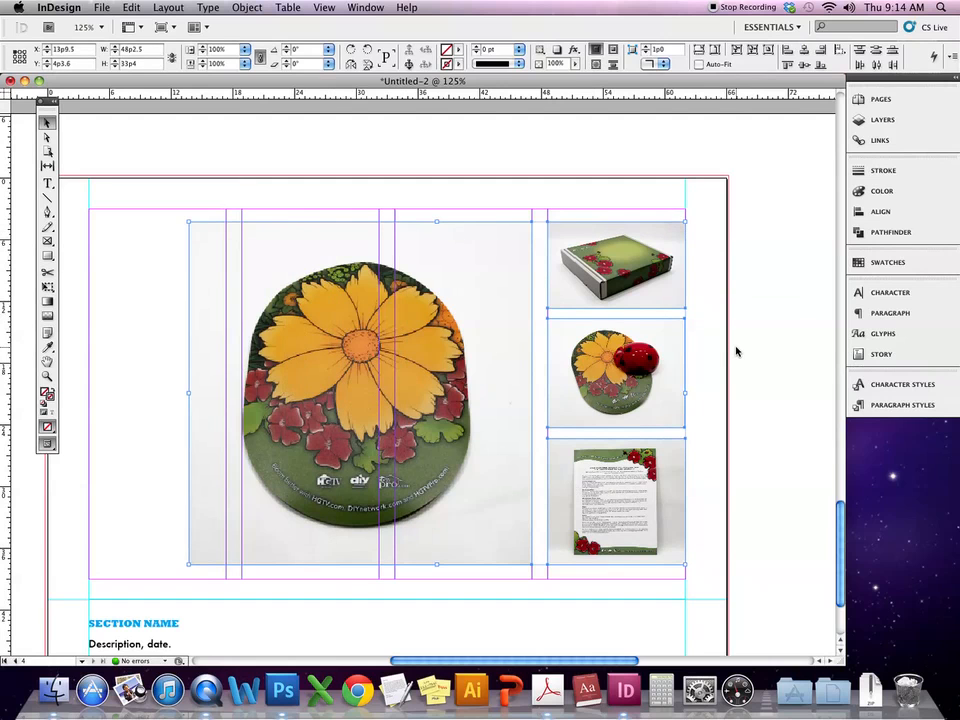
key("super+g")
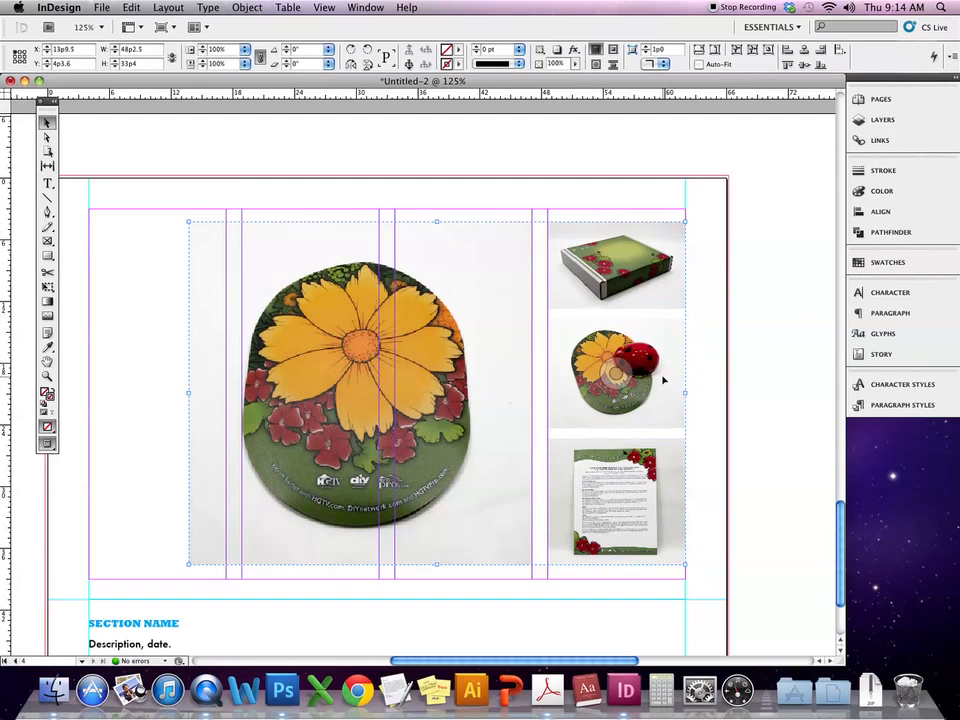
mouse_move(615, 372)
left_mouse_down()
mouse_move(634, 386)
mouse_move(619, 376)
left_mouse_up()
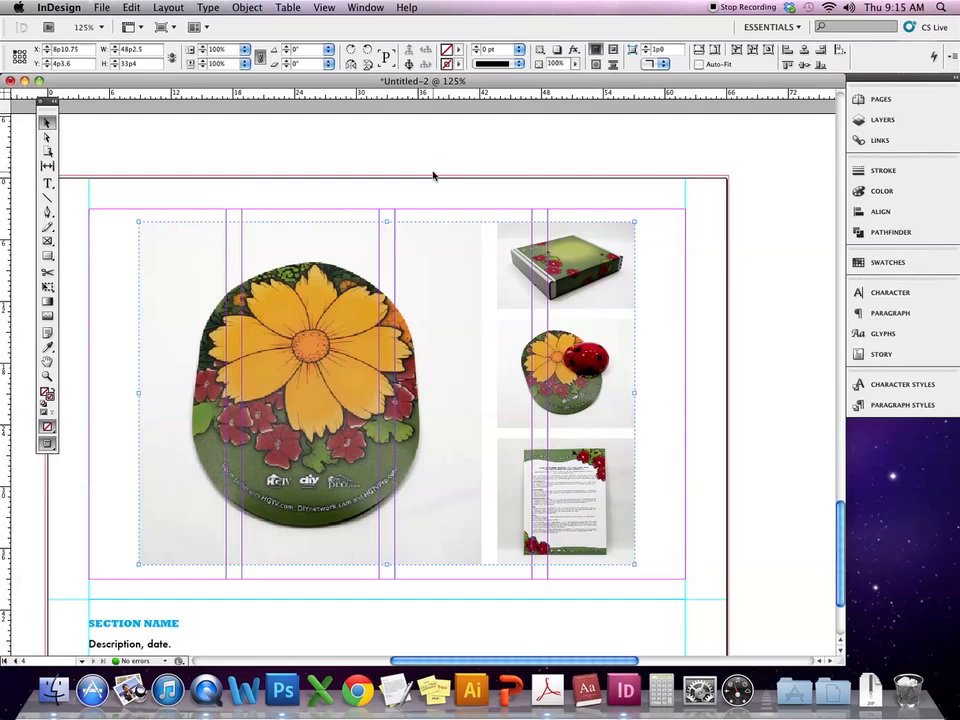
left_click(639, 158)
key("w")
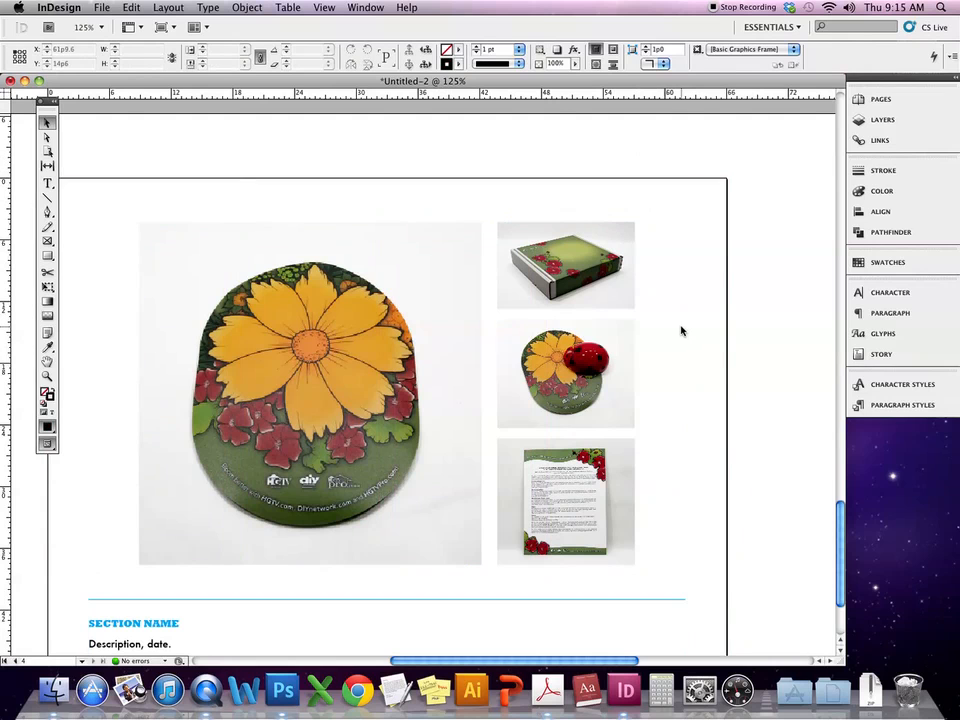
- Replace the SECTION NAME heading with TYPOGRAPHIC DESIGN
scroll(840, 540, "down", 3)
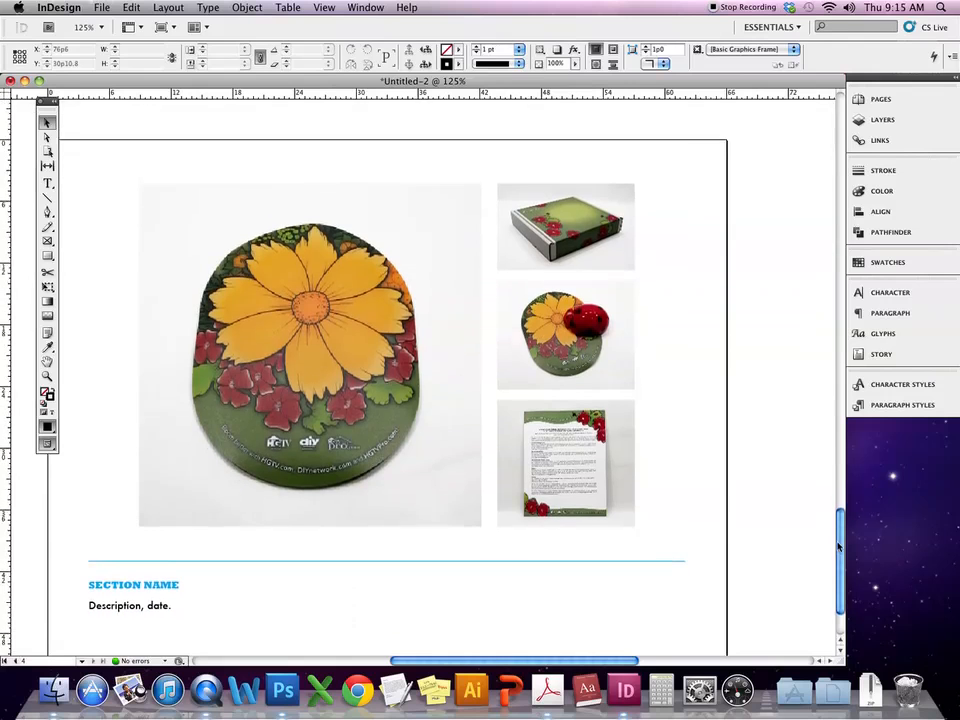
double_click(168, 580)
left_click_drag(179, 578, 90, 578)
left_click(359, 524)
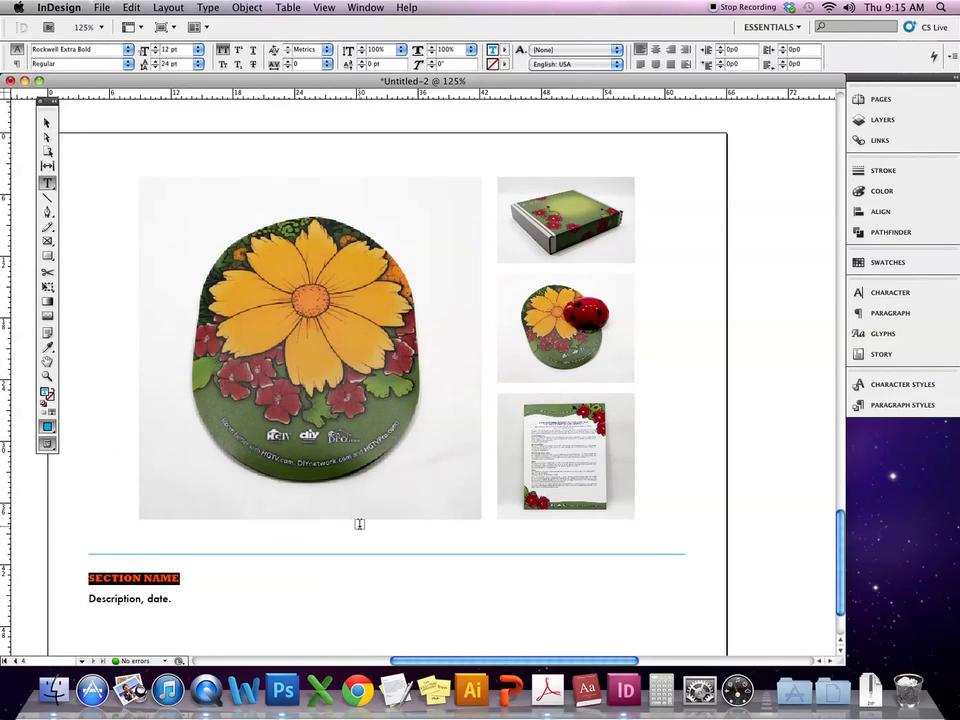
type("Typographi")
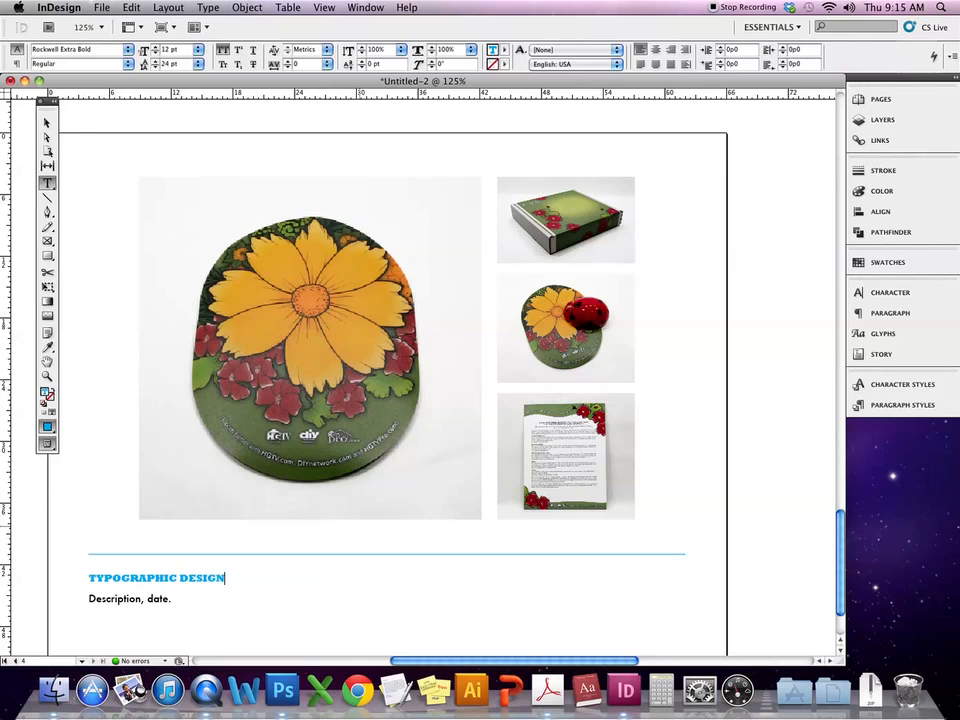
- Replace the Description and date placeholders with 'Ladybug Project' and '2010'
double_click(117, 598)
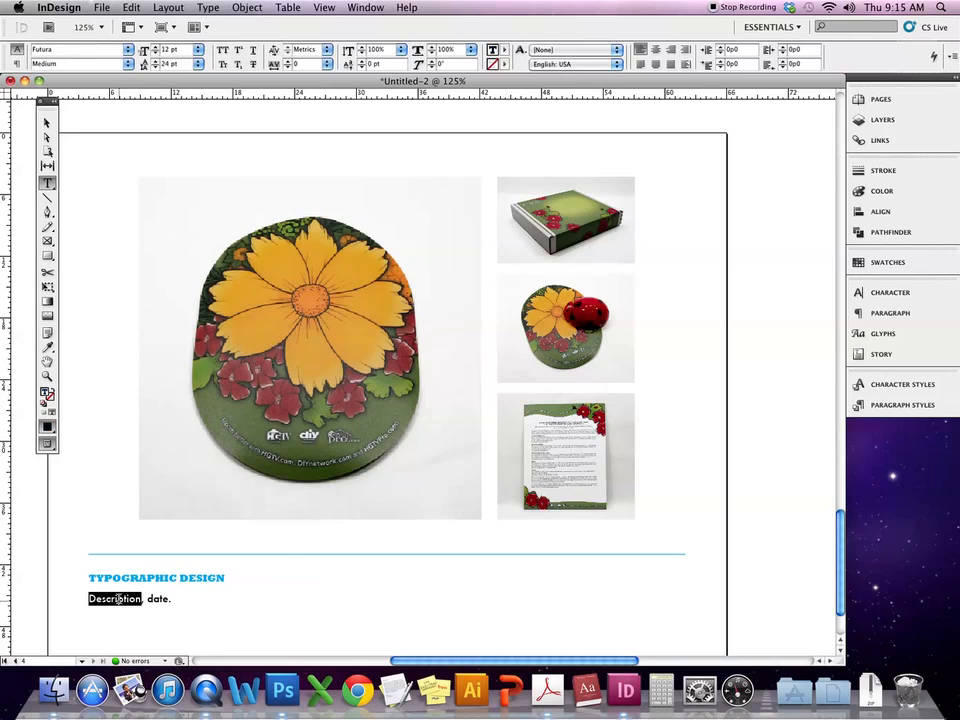
type("Lo")
type("dybu")
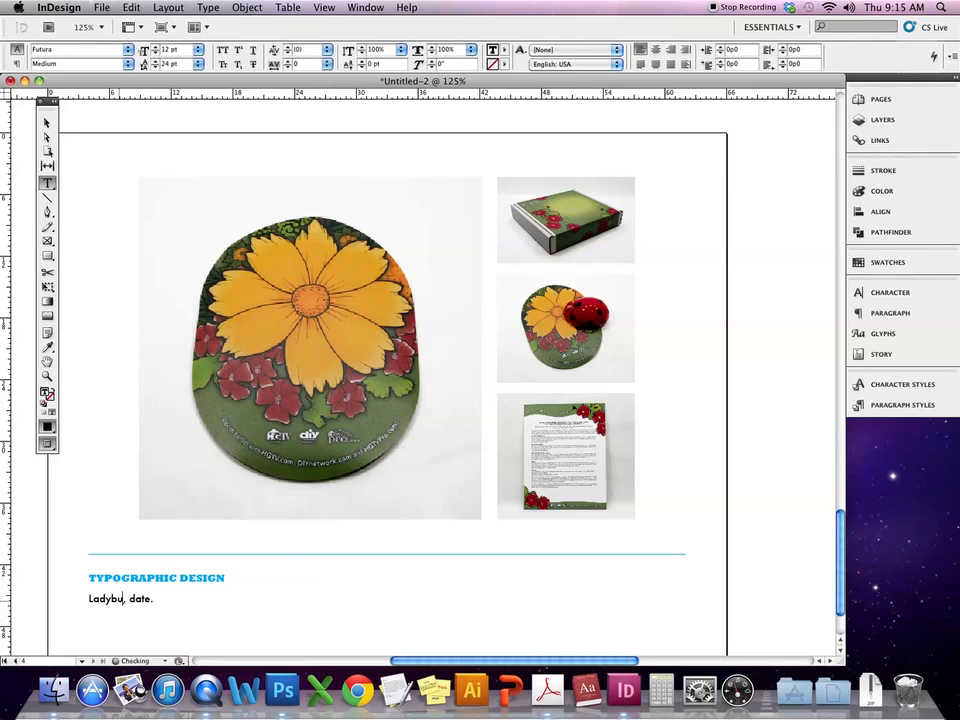
type("g Project")
double_click(180, 598)
type("2010")
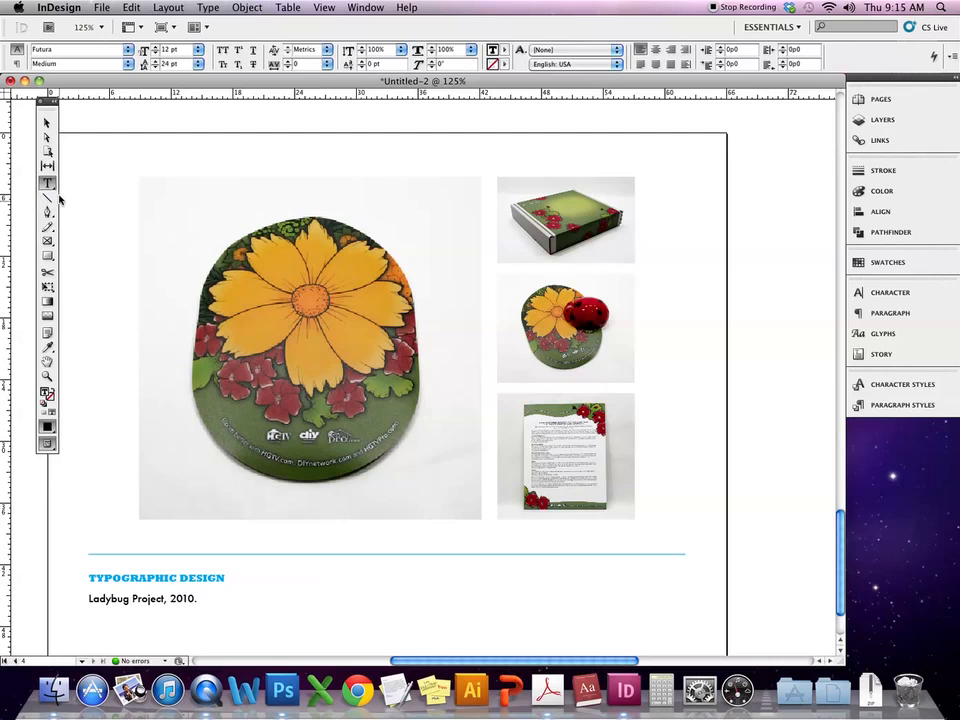
left_click(46, 122)
left_click(94, 154)
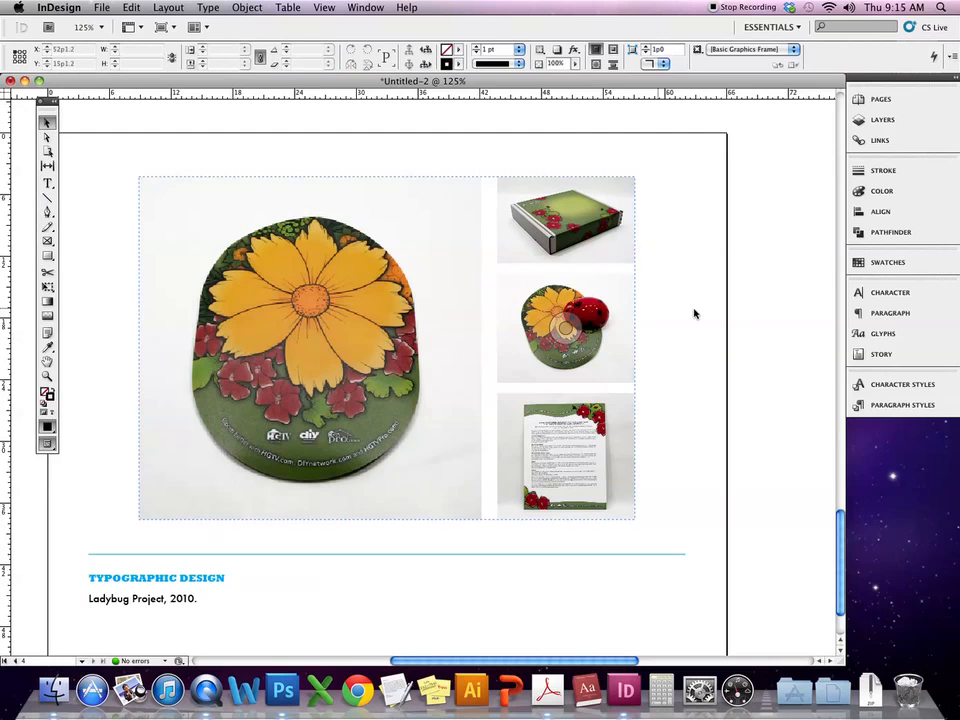
- Add page 5 from the Portfolio Pages master and load SNPT_LP_final.jpg from the shenandoah project folder
left_click(899, 101)
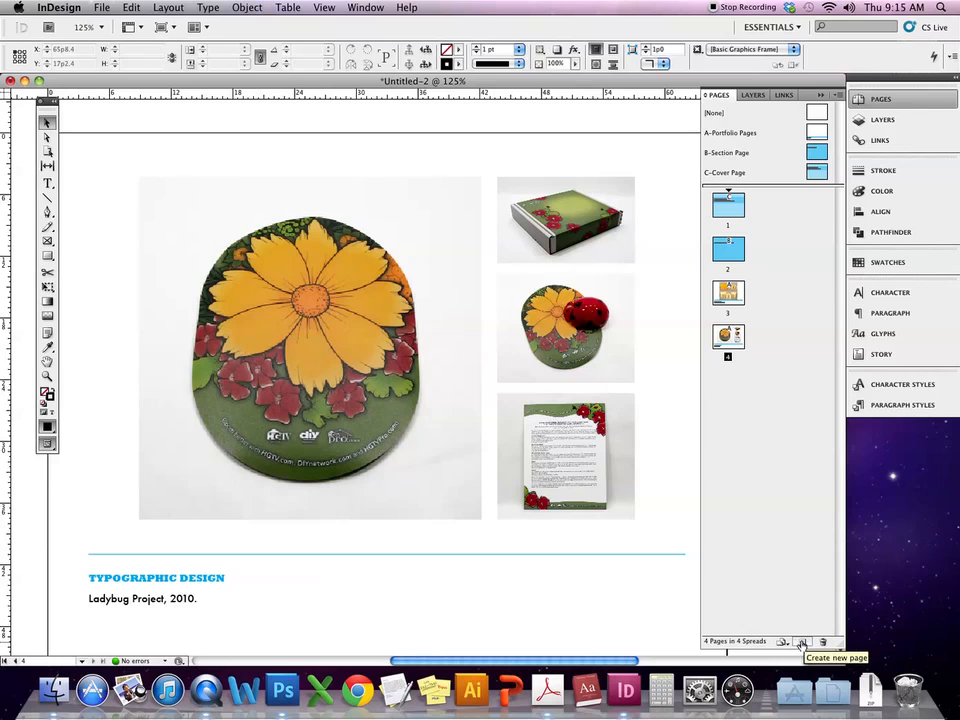
left_click_drag(813, 131, 754, 336)
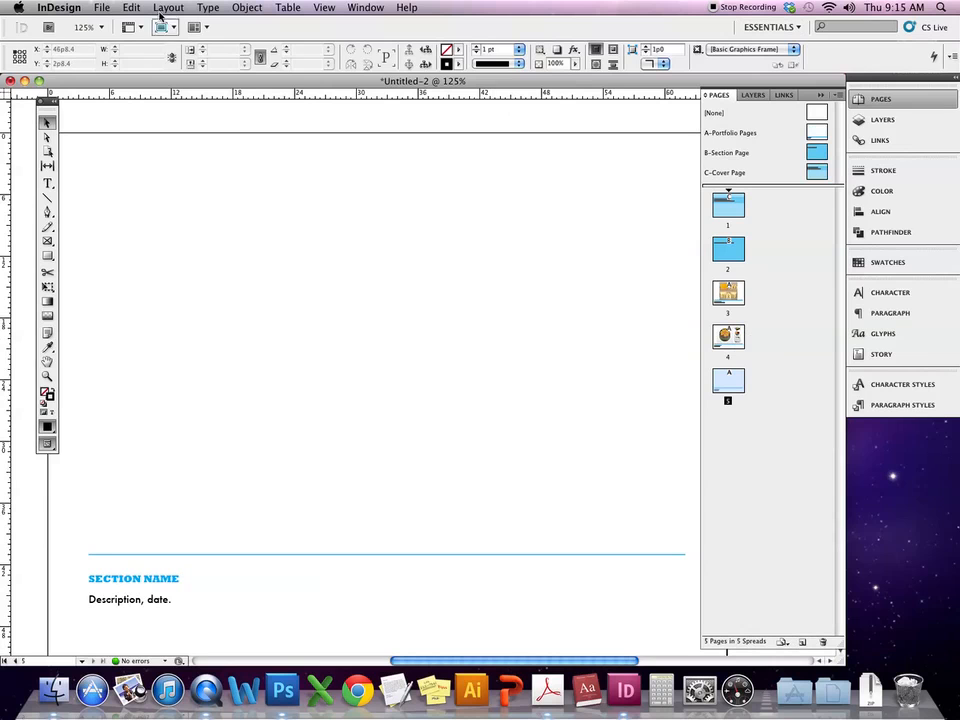
left_click(104, 7)
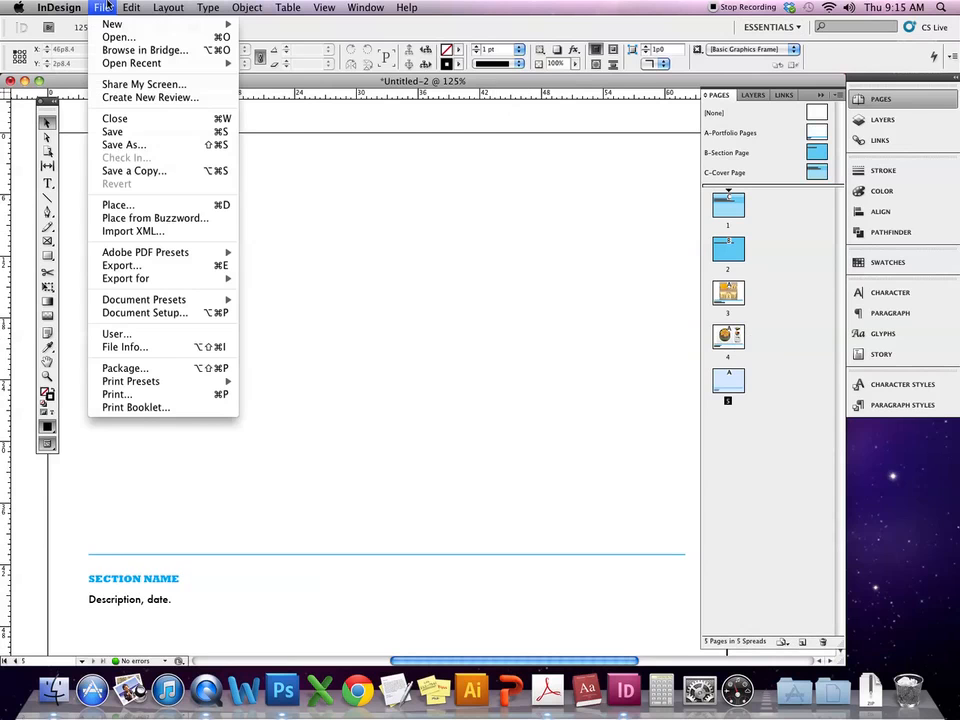
left_click(130, 205)
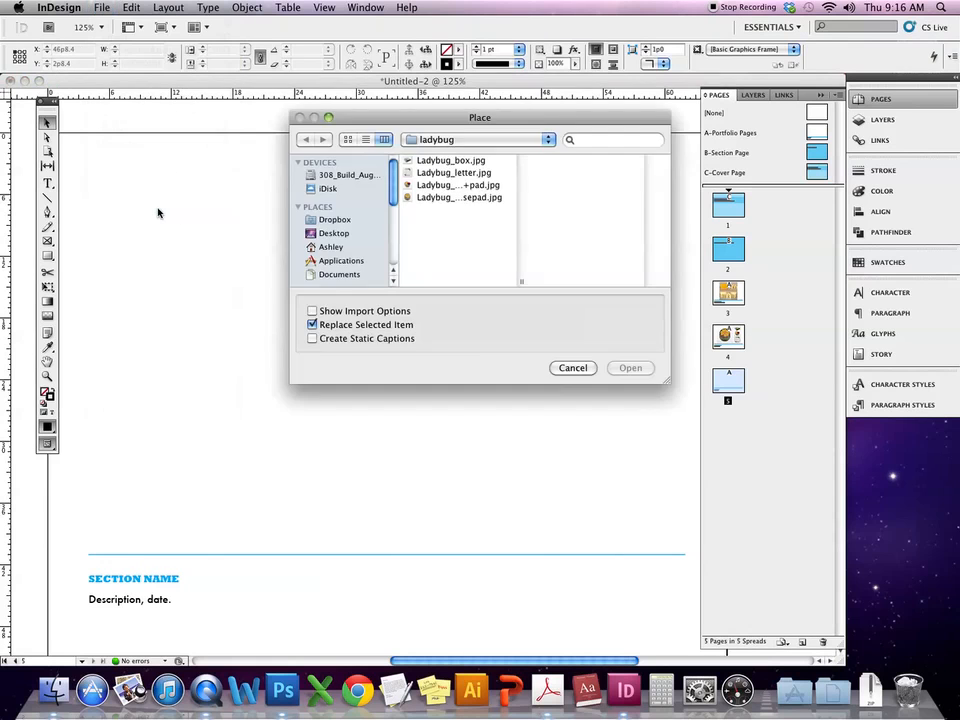
left_click(480, 139)
left_click(445, 150)
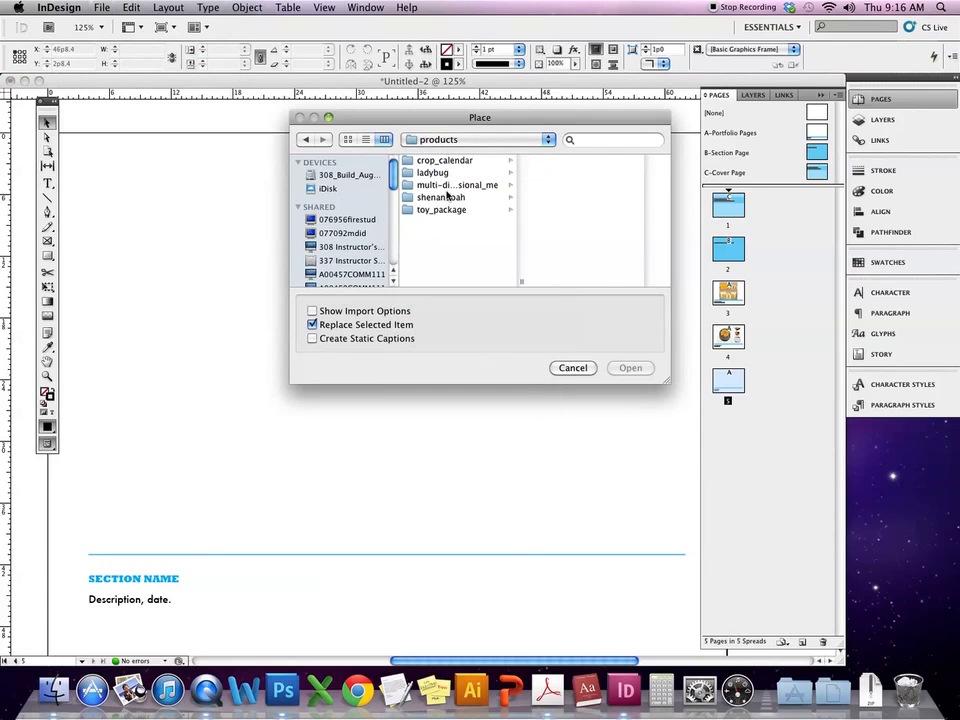
left_click(445, 198)
left_click(549, 162)
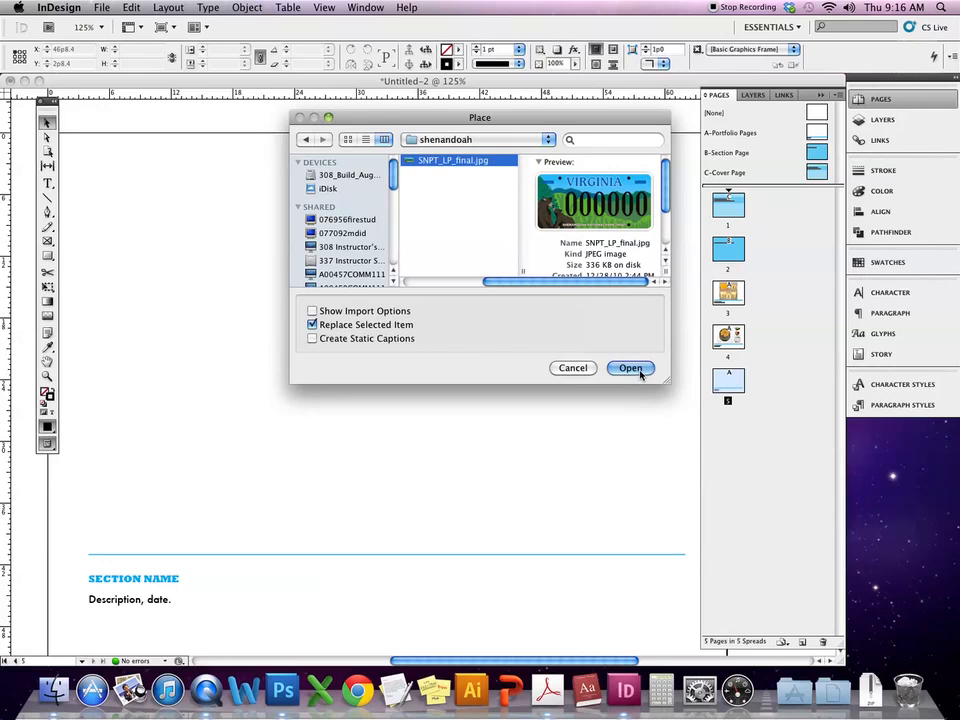
left_click(632, 369)
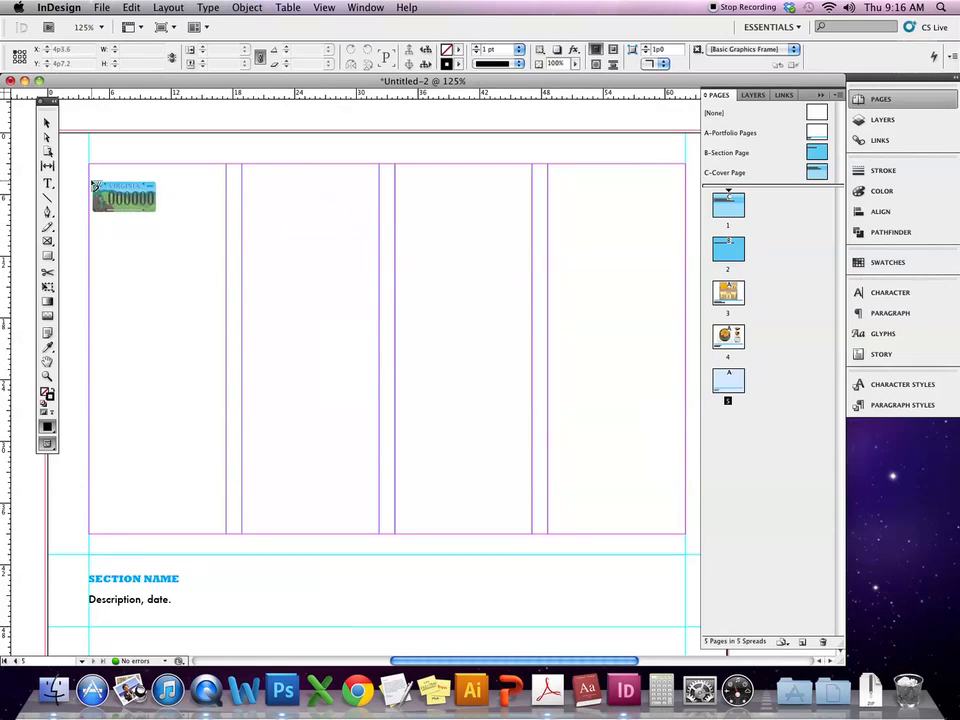
- Drag the licence-plate image across page 5's column guides
left_click_drag(88, 184, 685, 456)
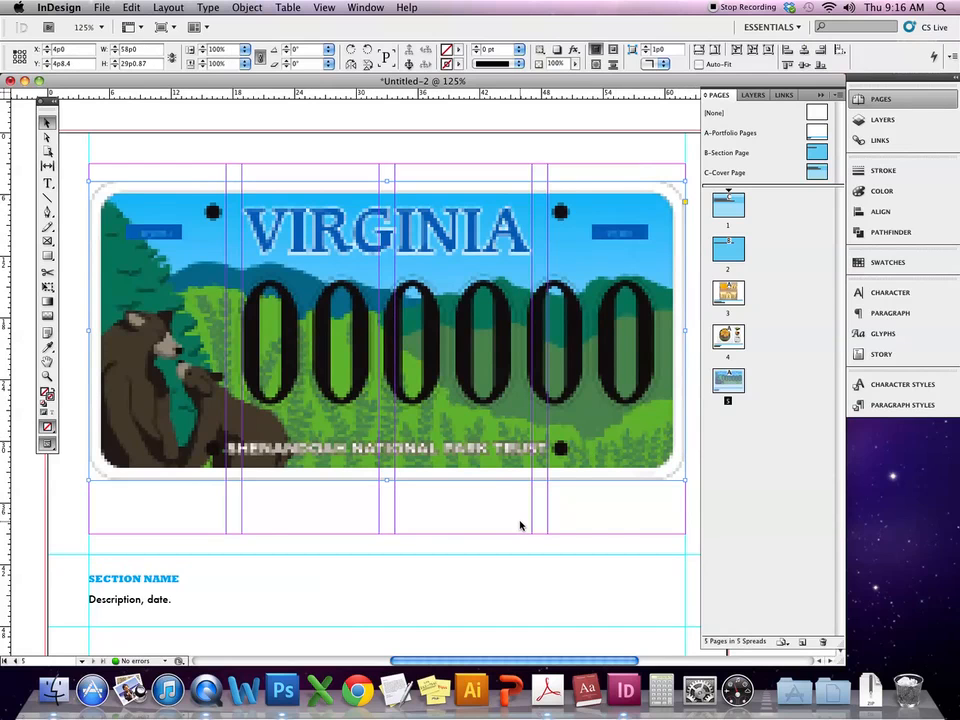
scroll(520, 524, "up", 3)
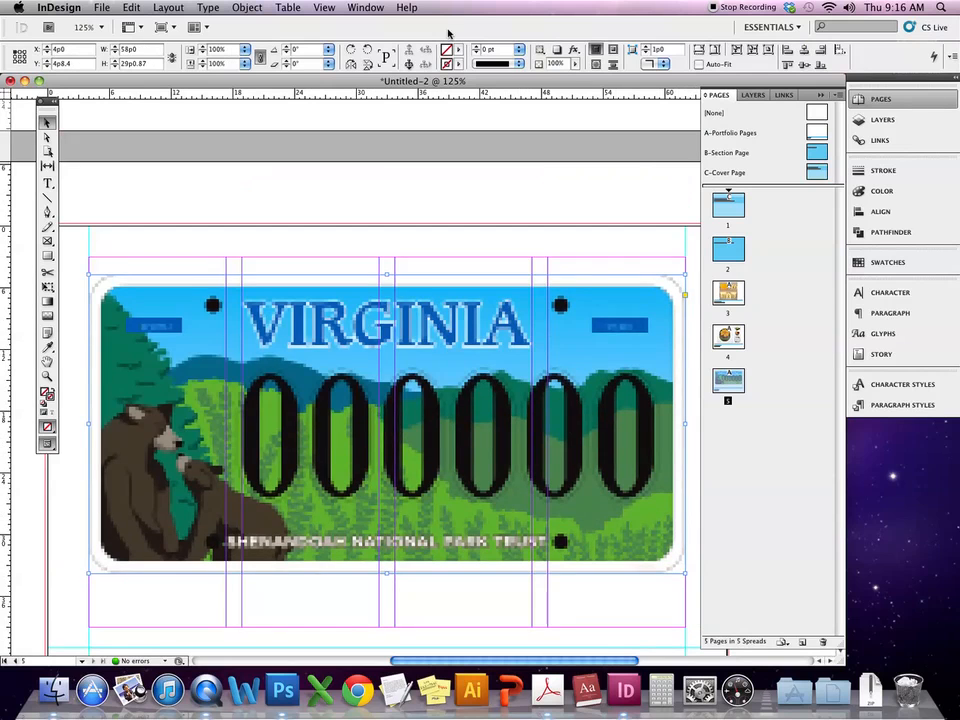
left_click(326, 7)
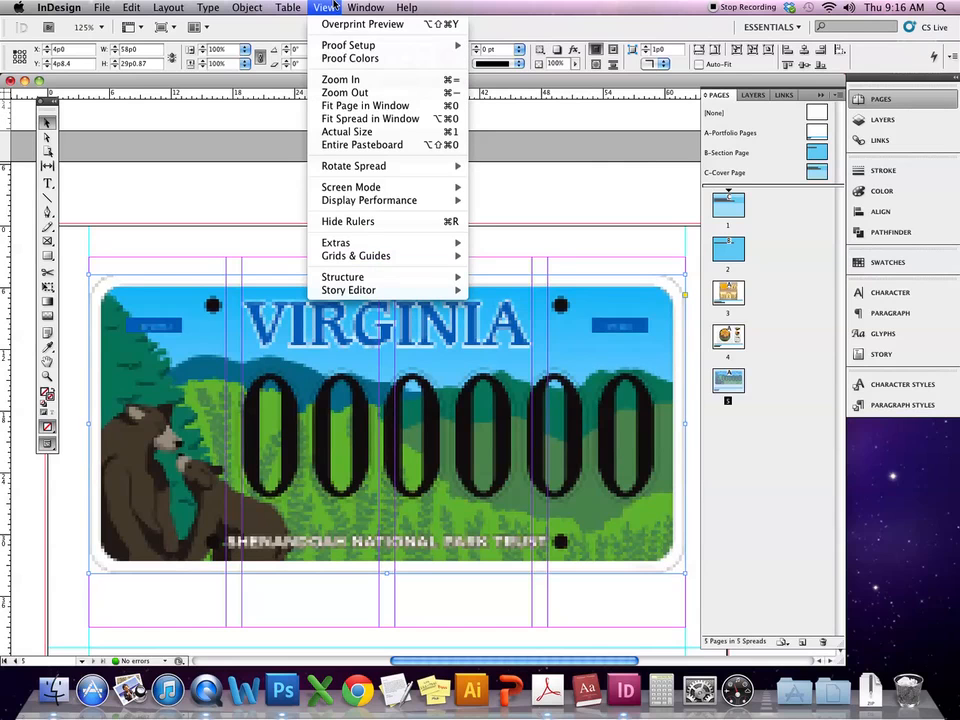
mouse_move(398, 201)
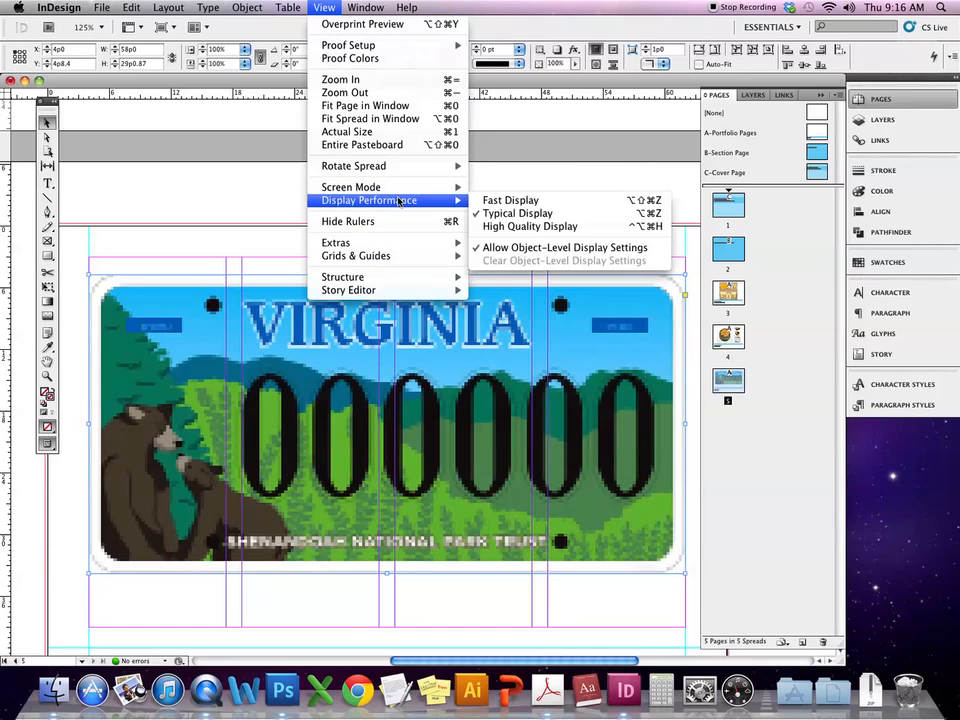
left_click(506, 226)
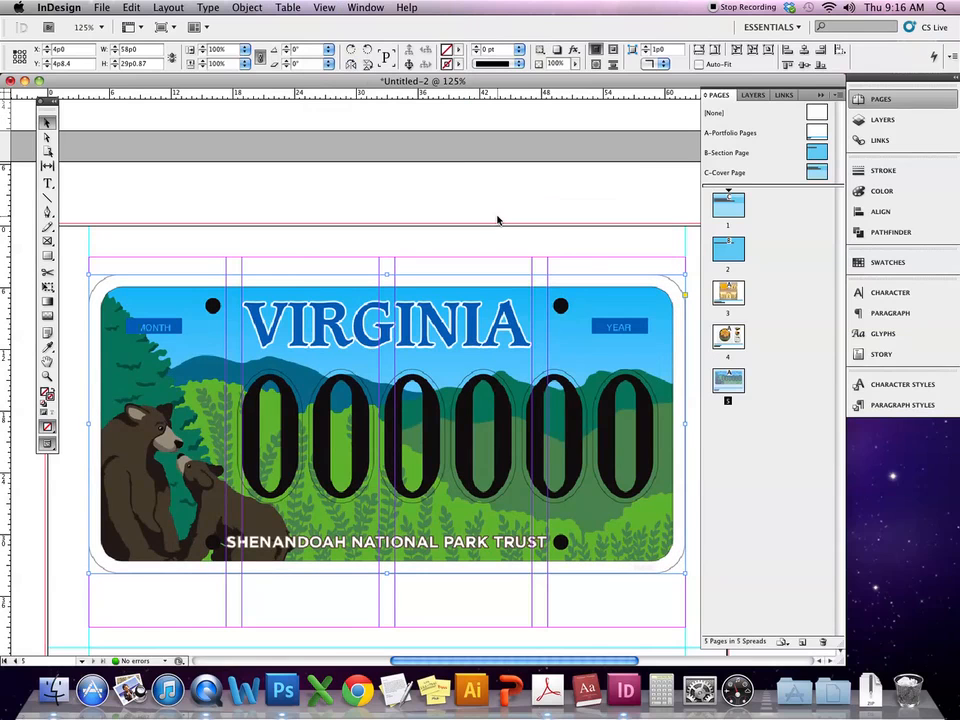
left_click(324, 7)
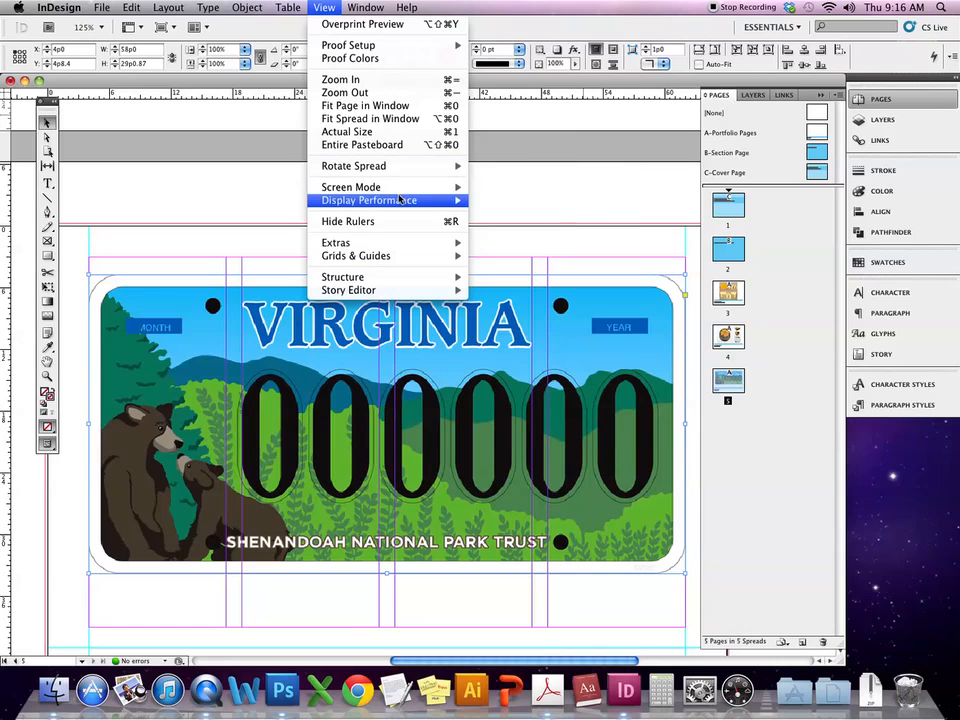
mouse_move(399, 200)
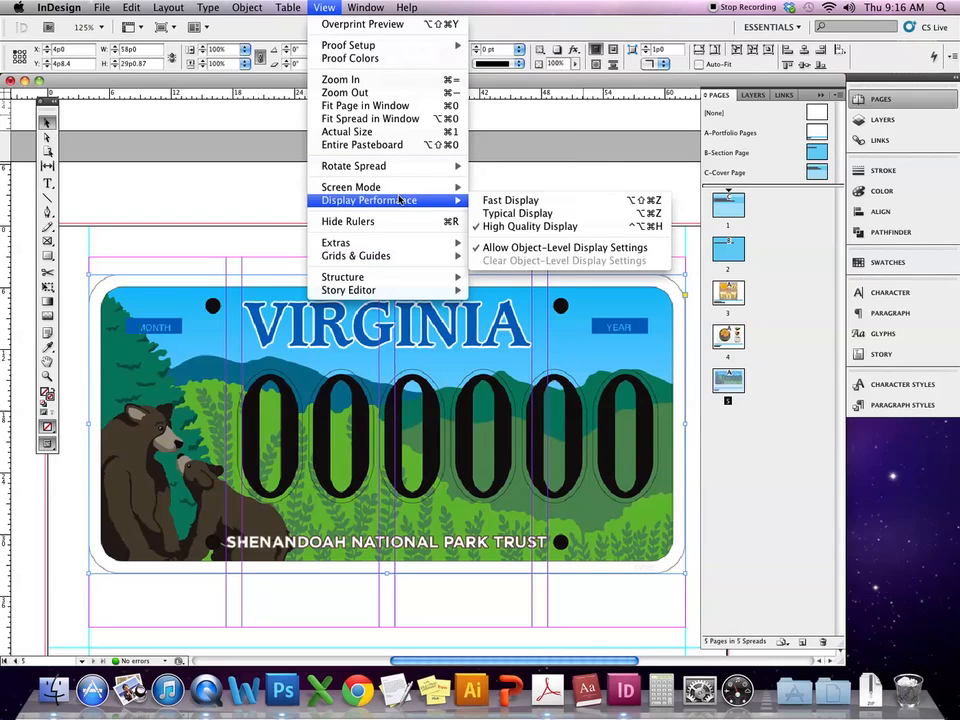
left_click(504, 214)
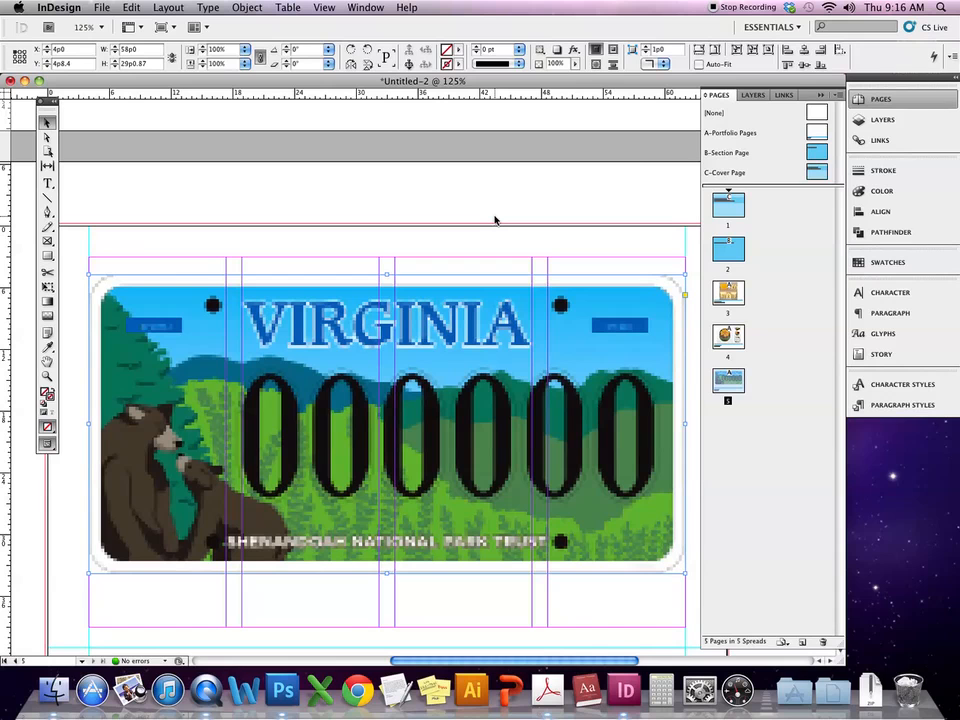
left_click(281, 598)
- Drag the licence-plate frame down from Y 4p8.4 to about 5p8.4
left_click(455, 430)
left_click_drag(455, 428, 459, 441)
scroll(445, 494, "down", 3)
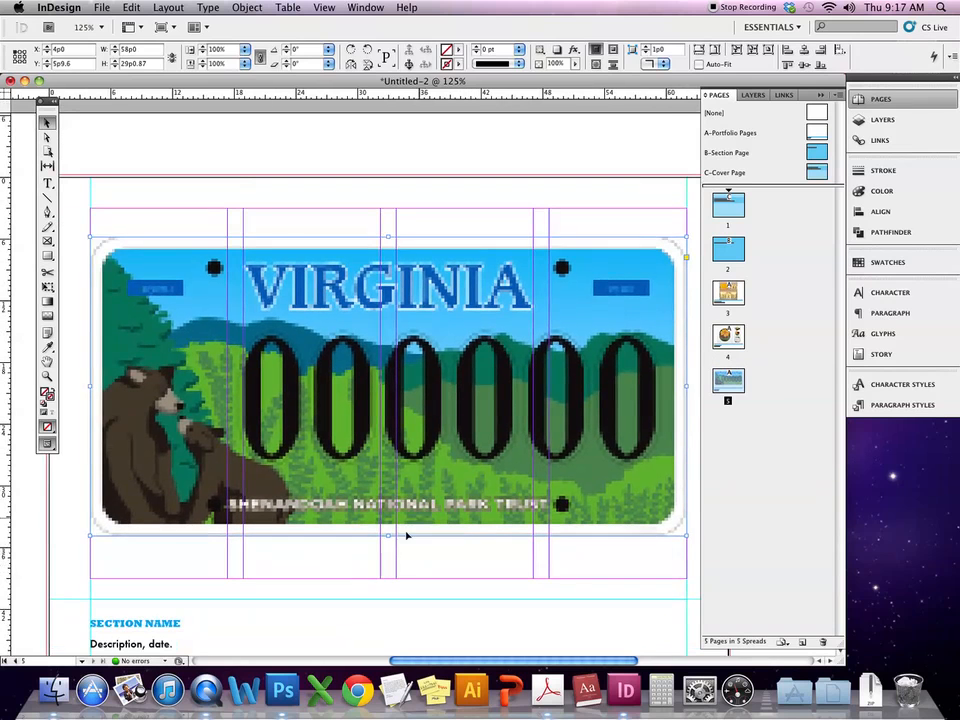
left_click(385, 568)
left_click(461, 566)
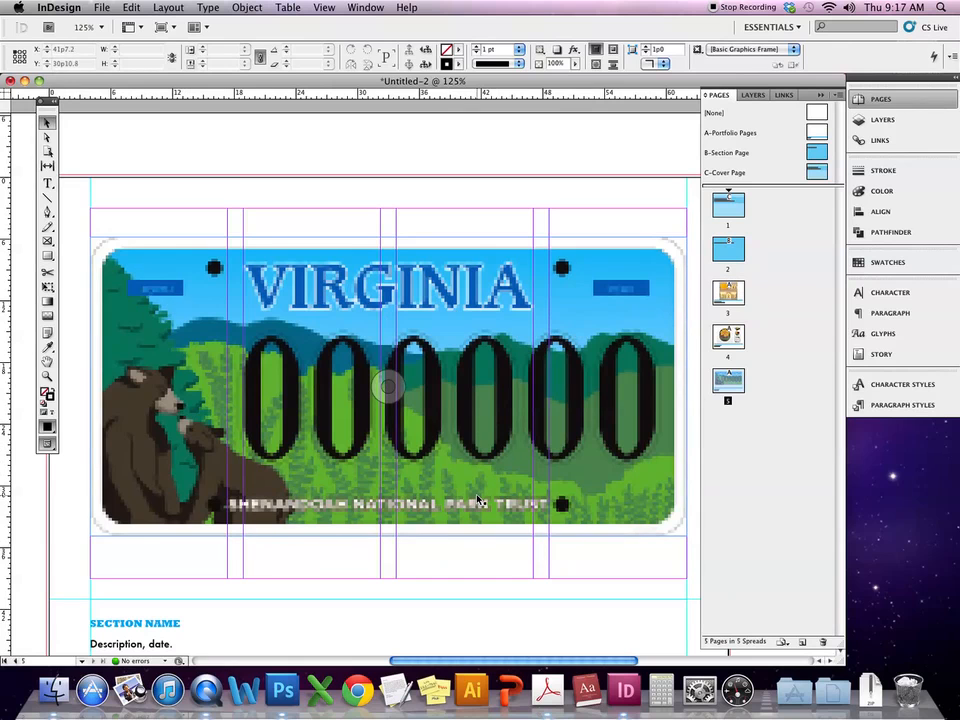
- Open the A-Portfolio Pages master and drag a vertical guide from the left ruler to X 33p0
double_click(818, 131)
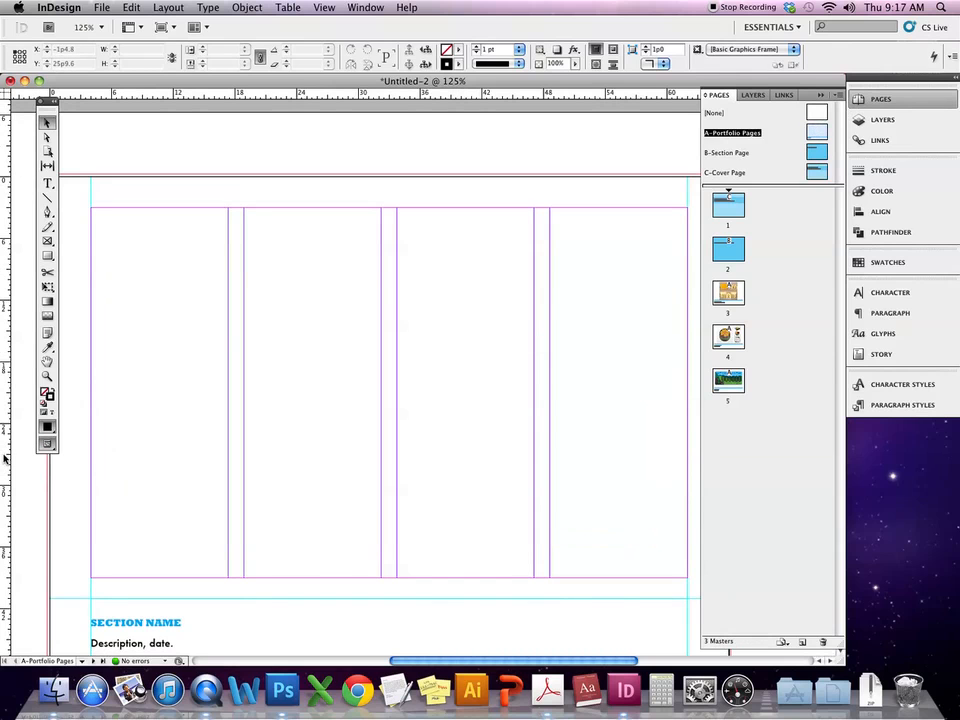
left_click_drag(6, 424, 389, 363)
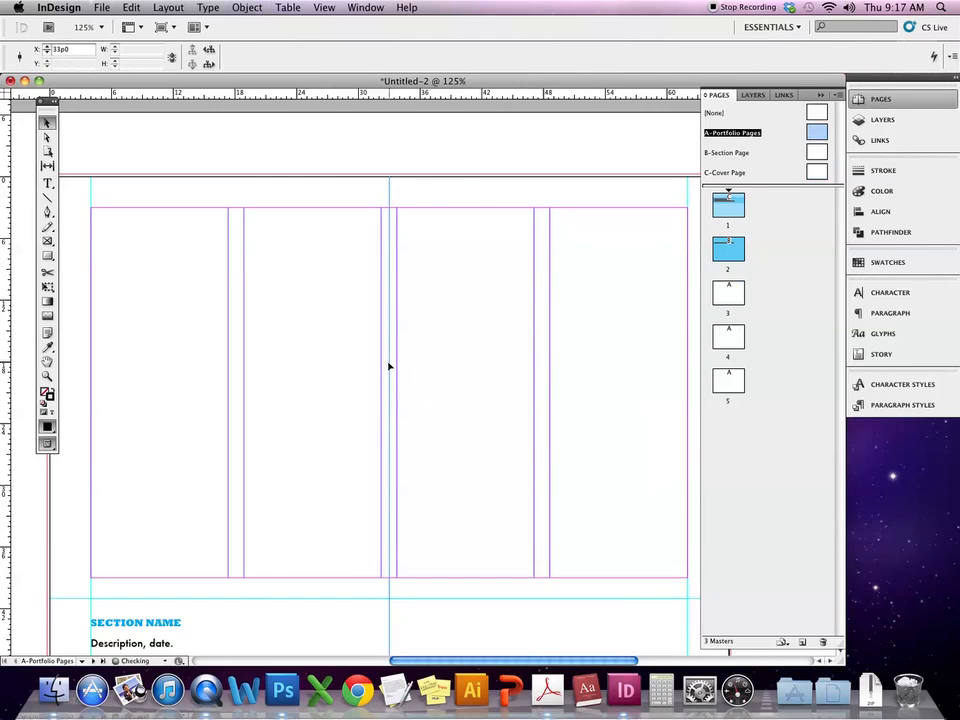
left_click(326, 7)
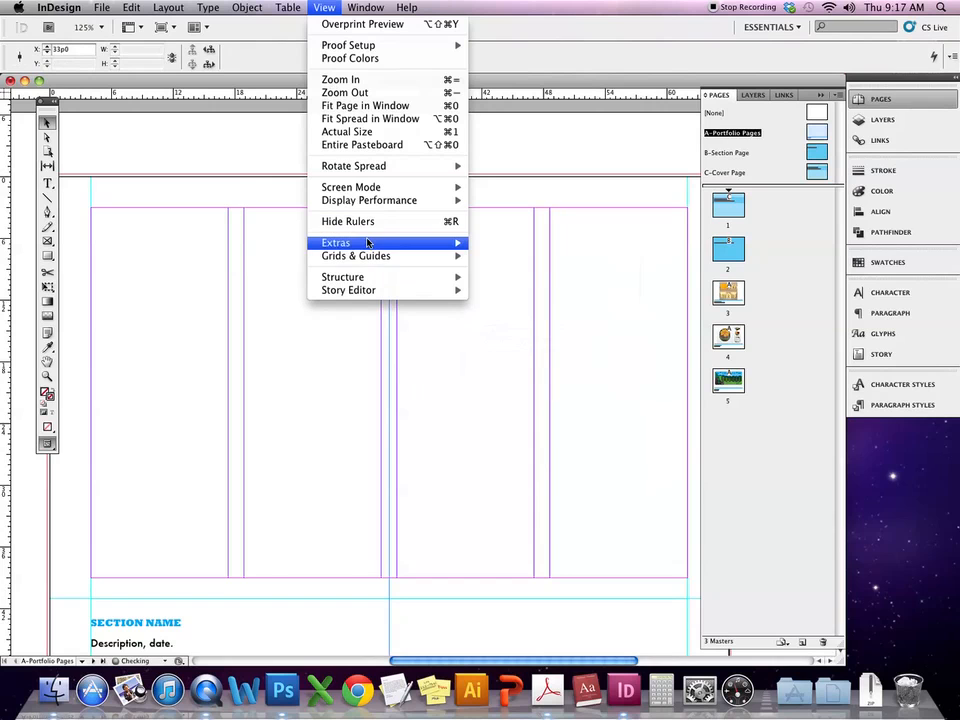
mouse_move(368, 243)
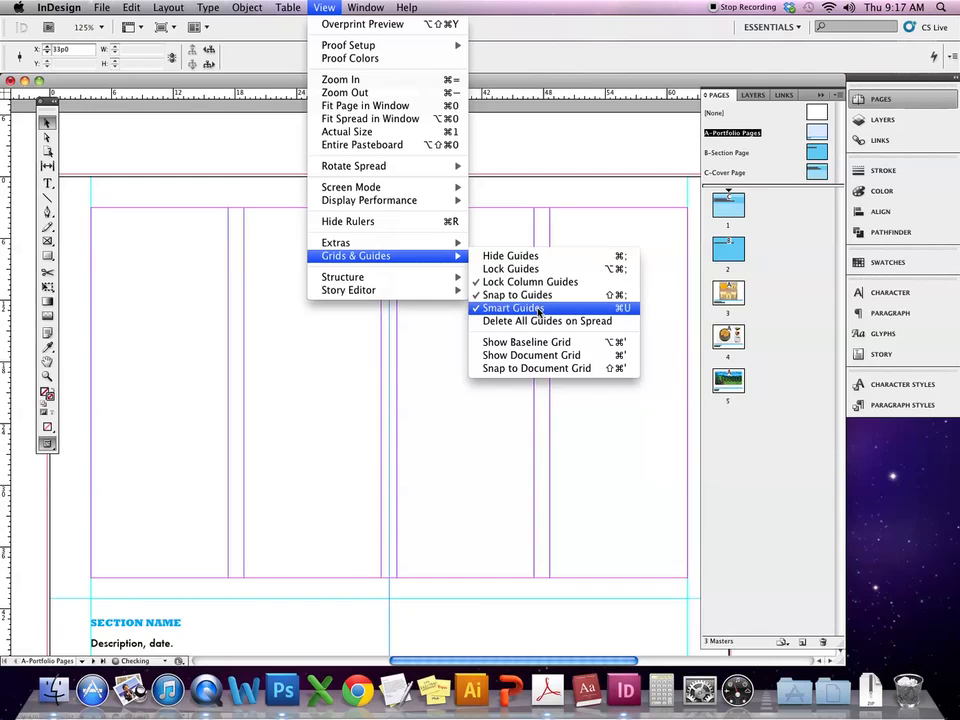
left_click(550, 186)
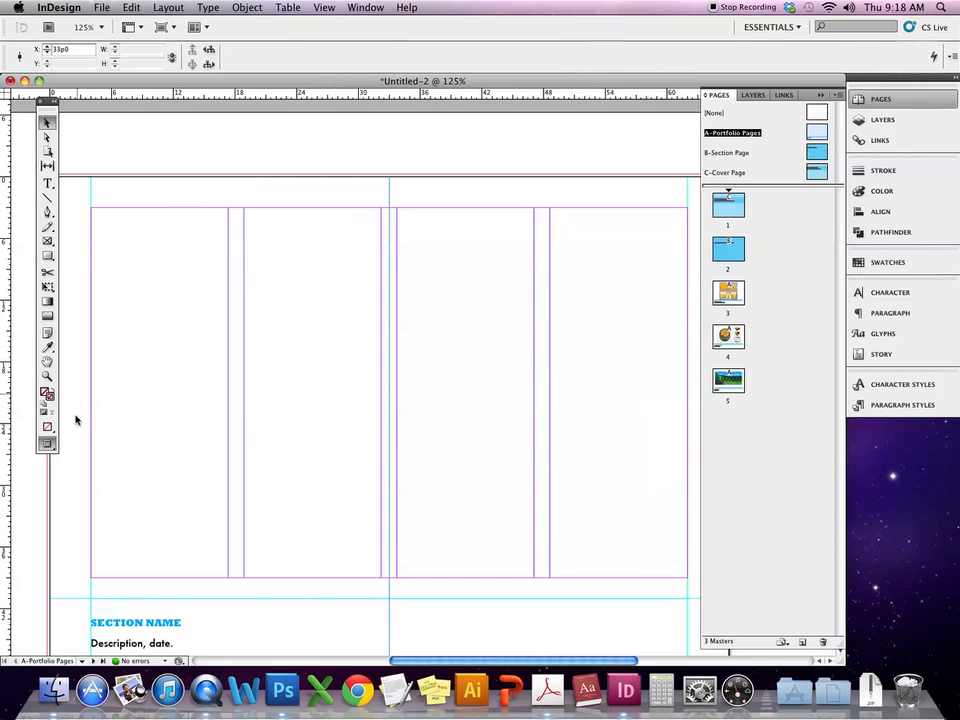
- Draw a black-filled, no-stroke rectangle frame spanning the page margins on the master
left_click(48, 256)
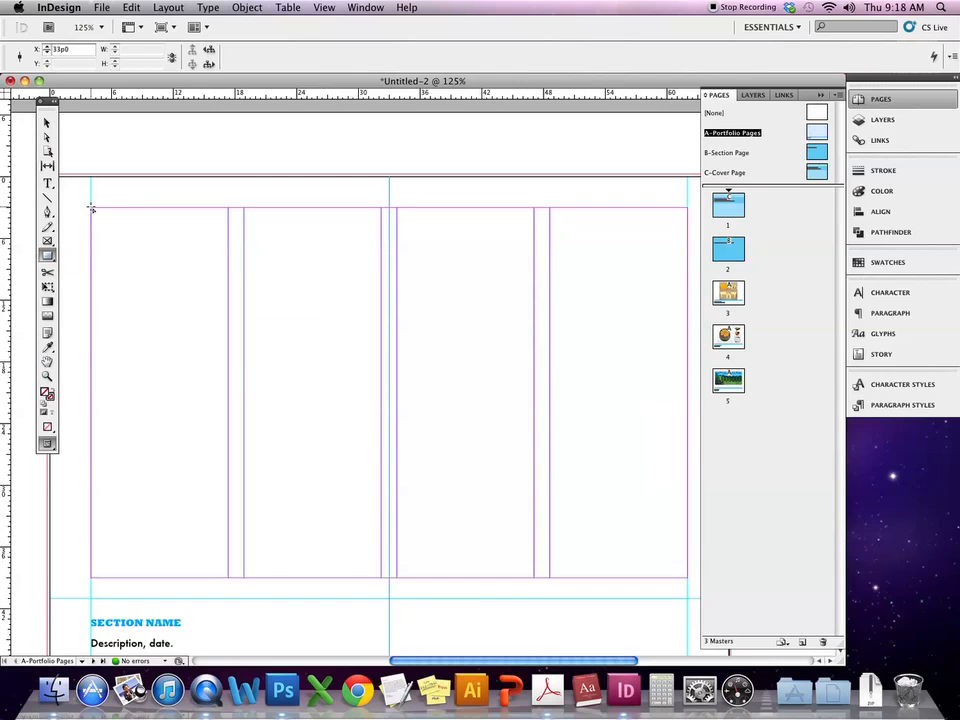
left_click(46, 122)
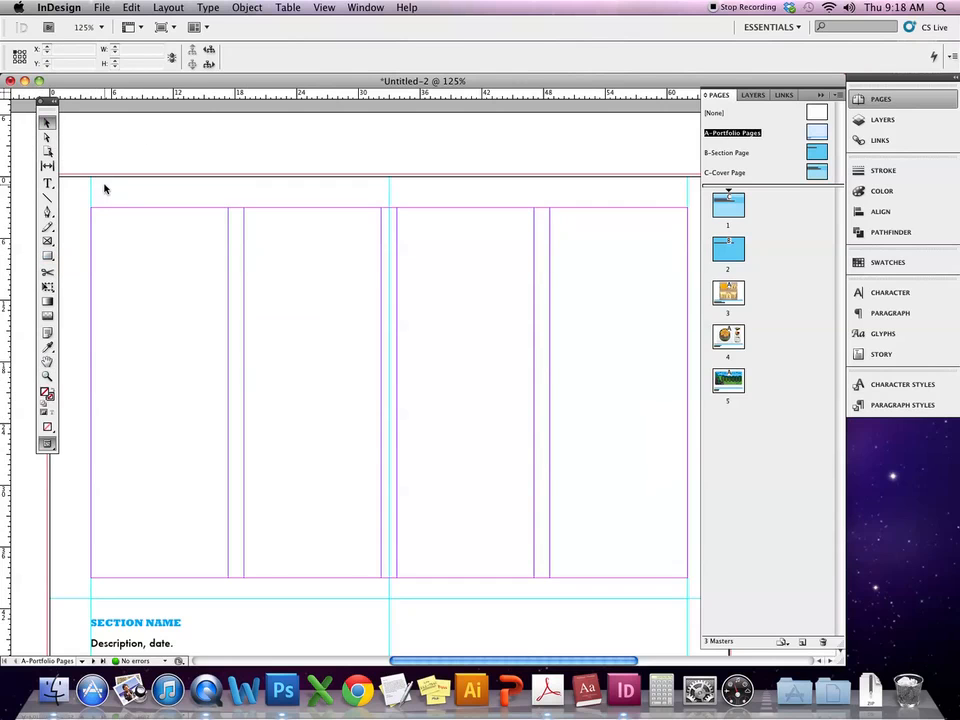
left_click(52, 390)
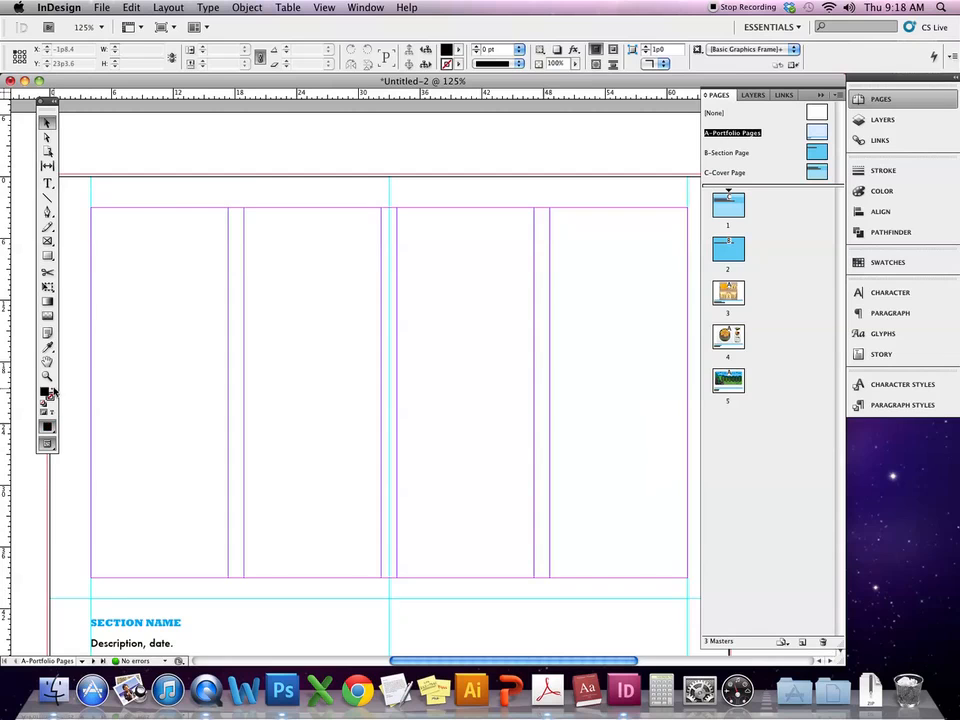
left_click(47, 242)
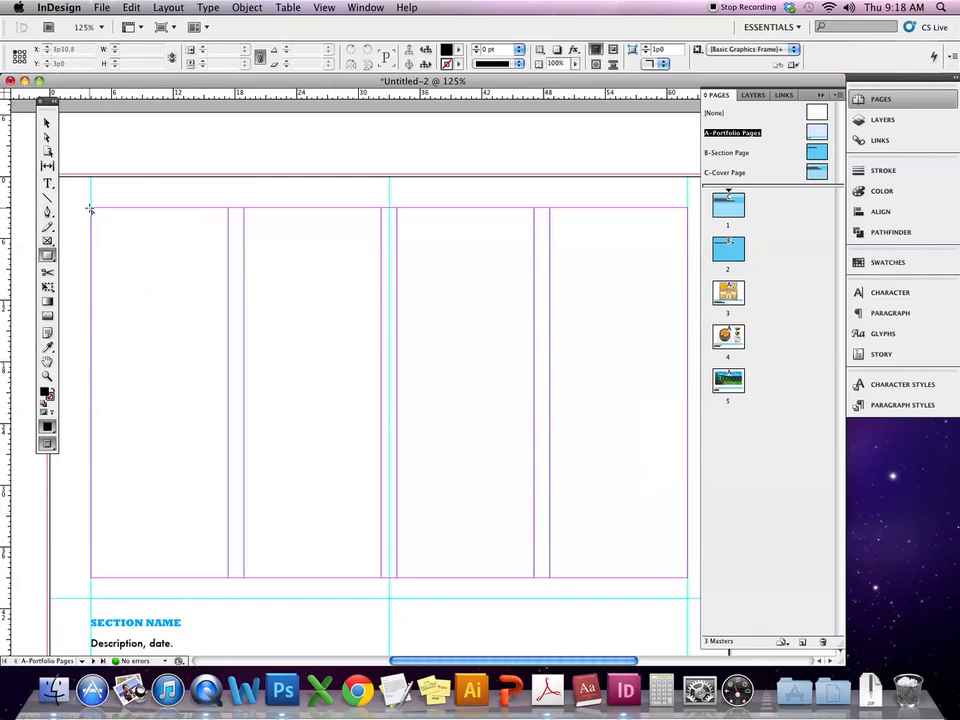
left_click_drag(91, 209, 687, 577)
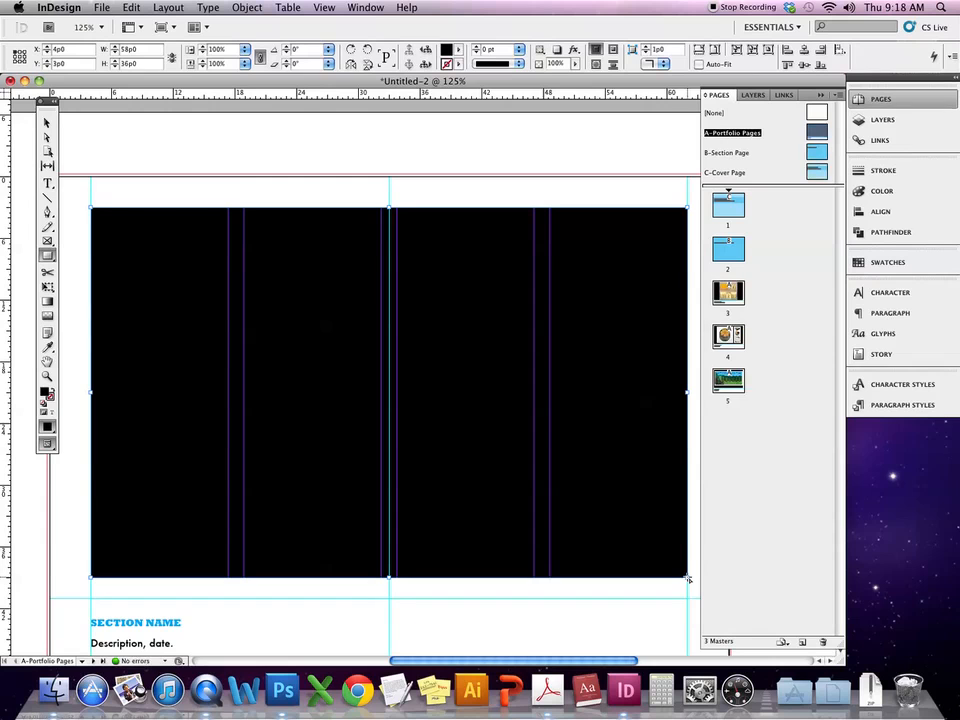
left_click(46, 123)
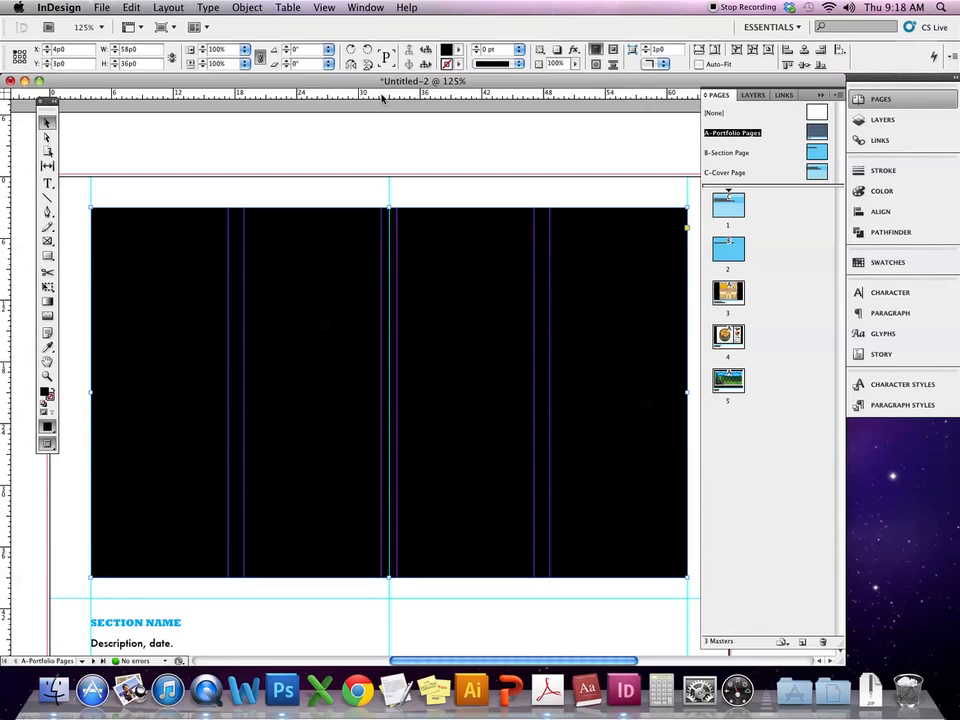
- Add a horizontal guide at Y 21p0 and shrink the black frame to a small box
left_click_drag(366, 93, 287, 393)
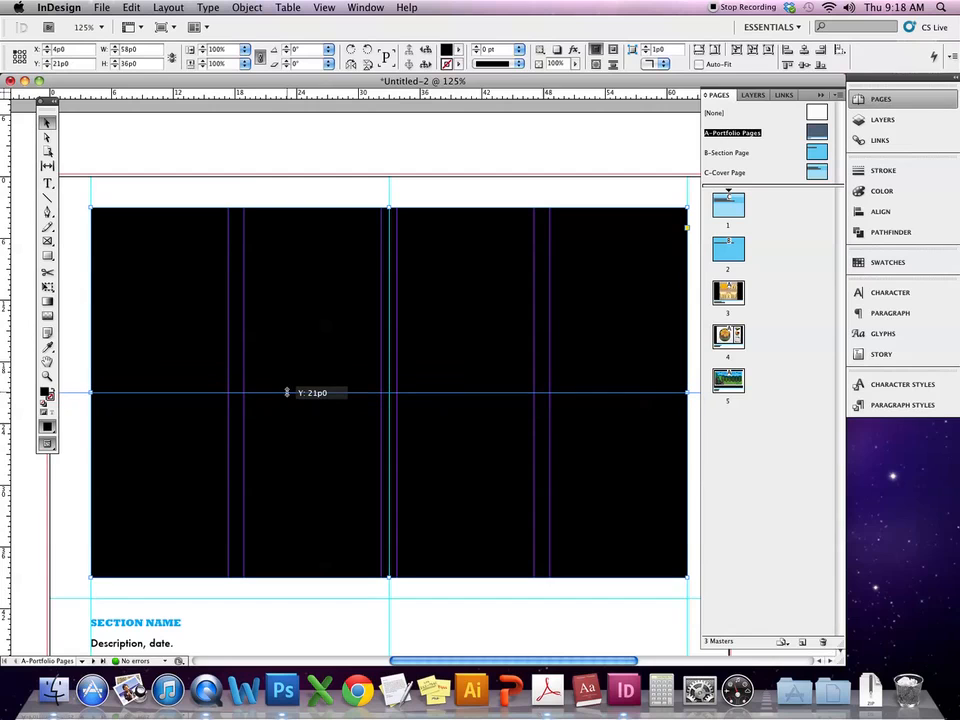
left_click_drag(287, 393, 286, 393)
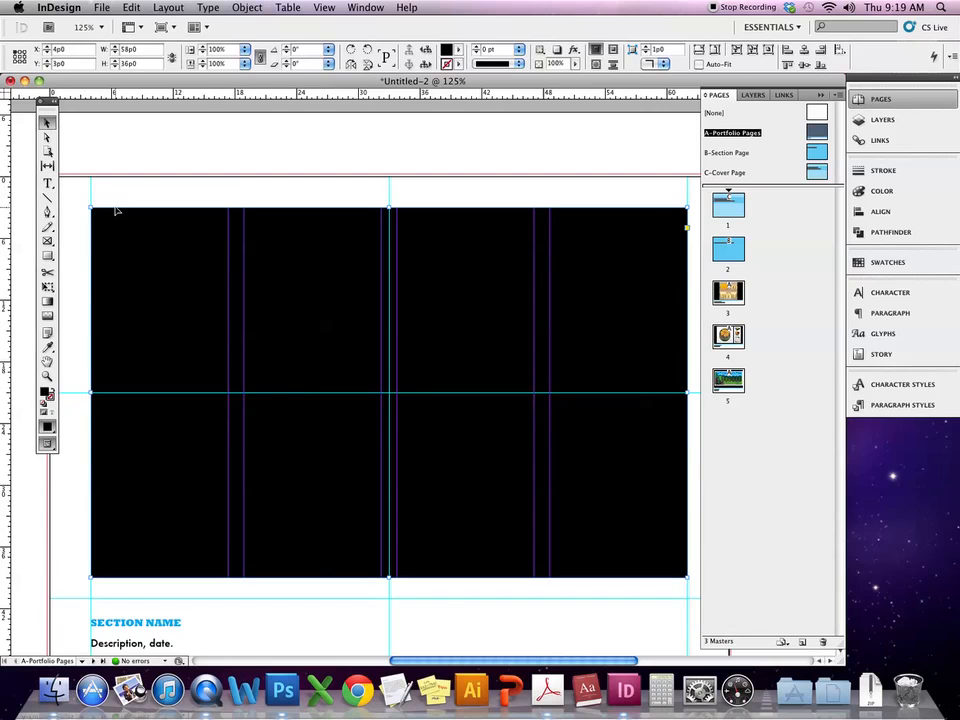
left_click(129, 182)
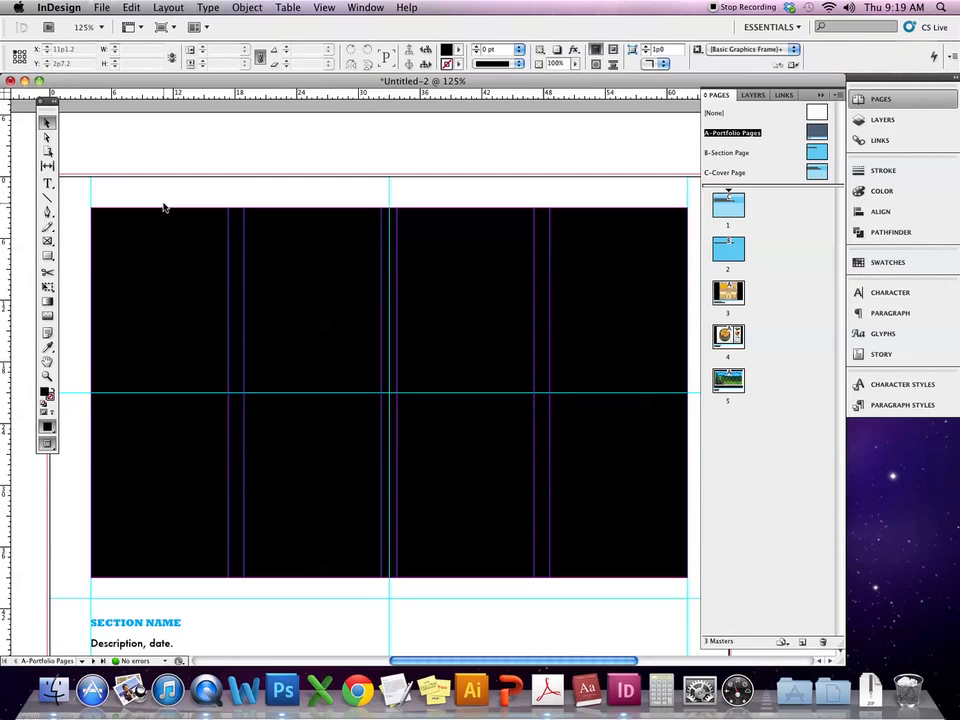
left_click_drag(212, 253, 183, 258)
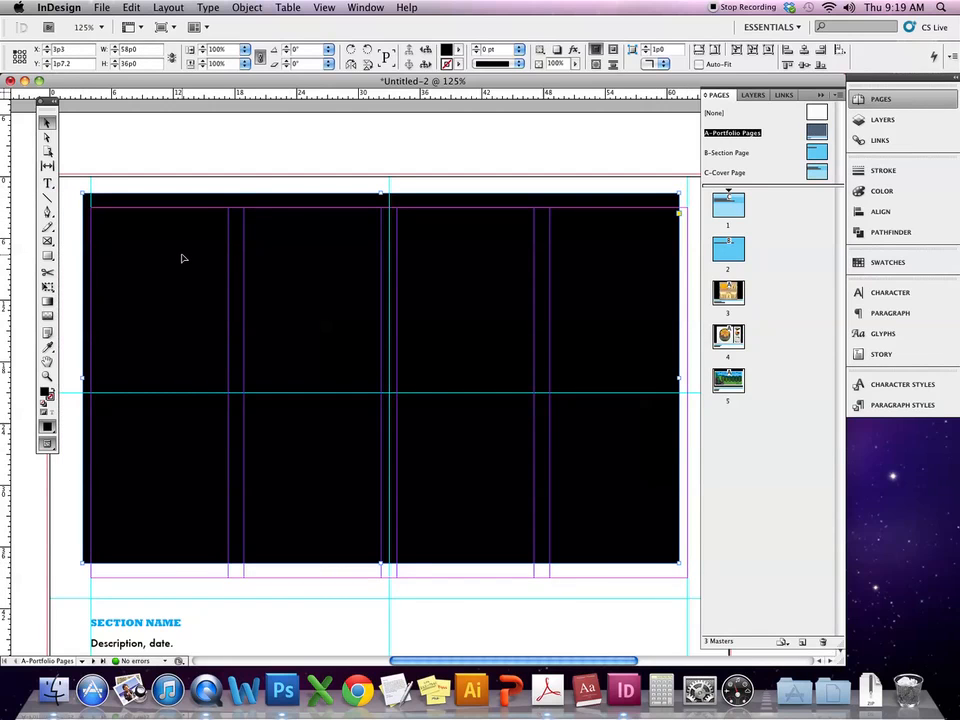
left_click_drag(84, 194, 534, 313)
left_click_drag(679, 563, 550, 336)
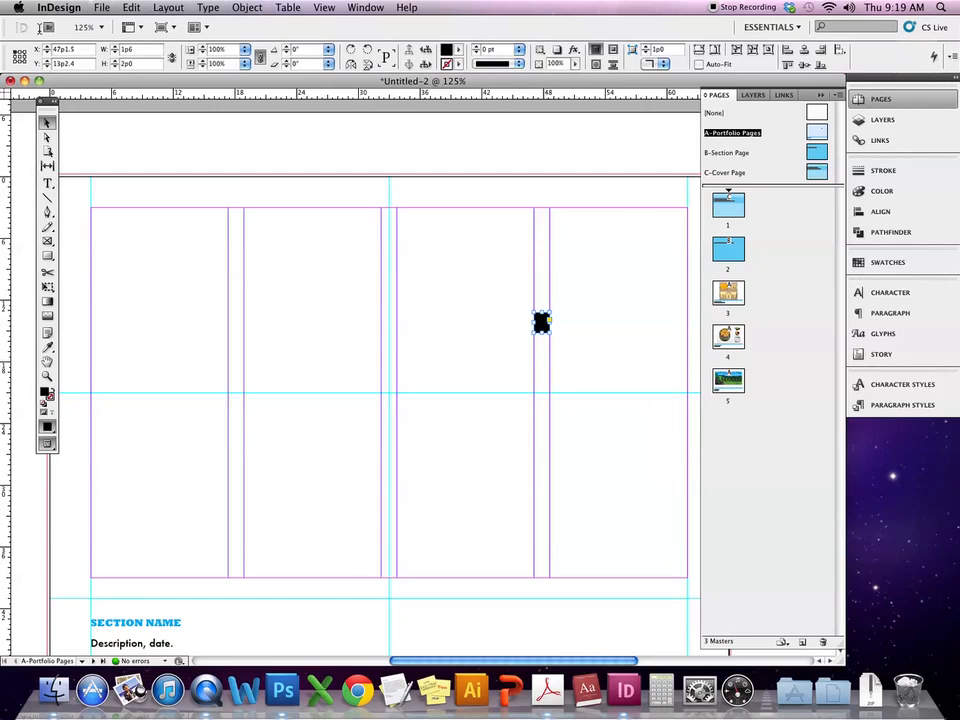
- Make the black frame a 1p6 square and place it on the centre guides
double_click(140, 49)
key("Return")
left_click_drag(540, 319, 358, 394)
key("super+z")
left_click(449, 345)
- Add guides at the square's top and bottom edges, then park the square on the pasteboard
left_click_drag(344, 95, 363, 387)
left_click_drag(365, 96, 356, 396)
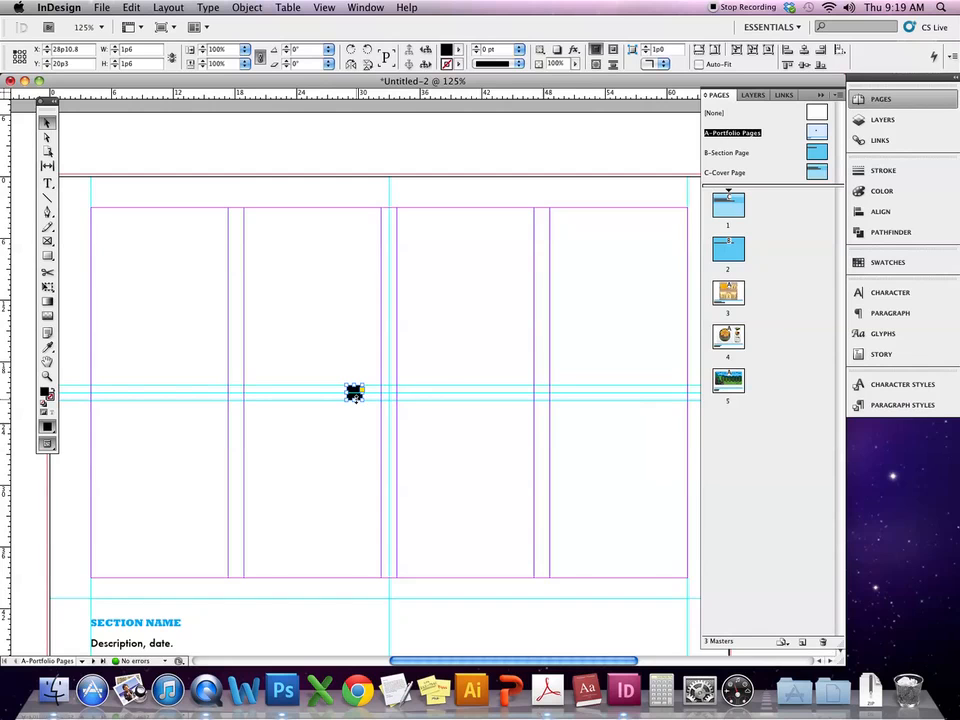
scroll(355, 393, "left", 3)
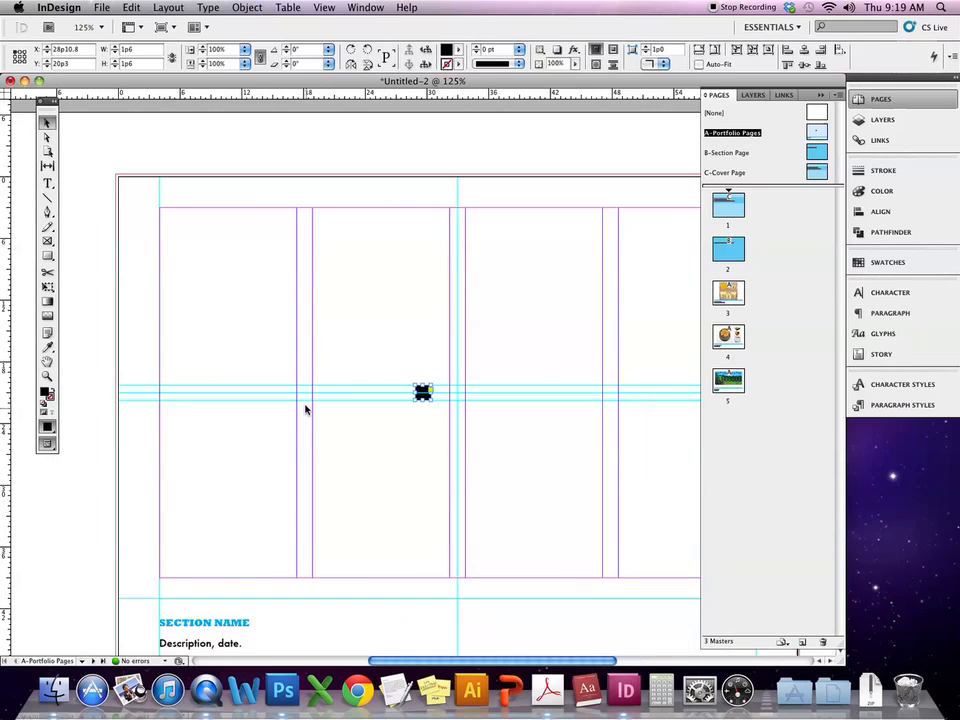
left_click(424, 393)
left_click_drag(424, 393, 57, 485)
left_click(92, 476)
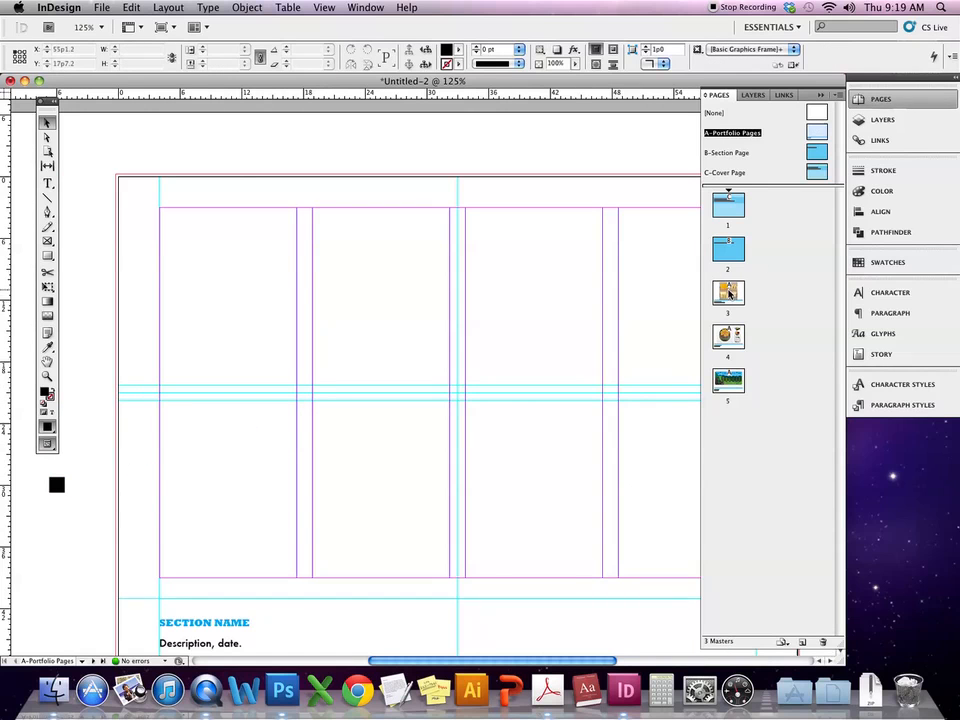
- On page 5, nudge the Virginia plate image slightly lower
double_click(728, 380)
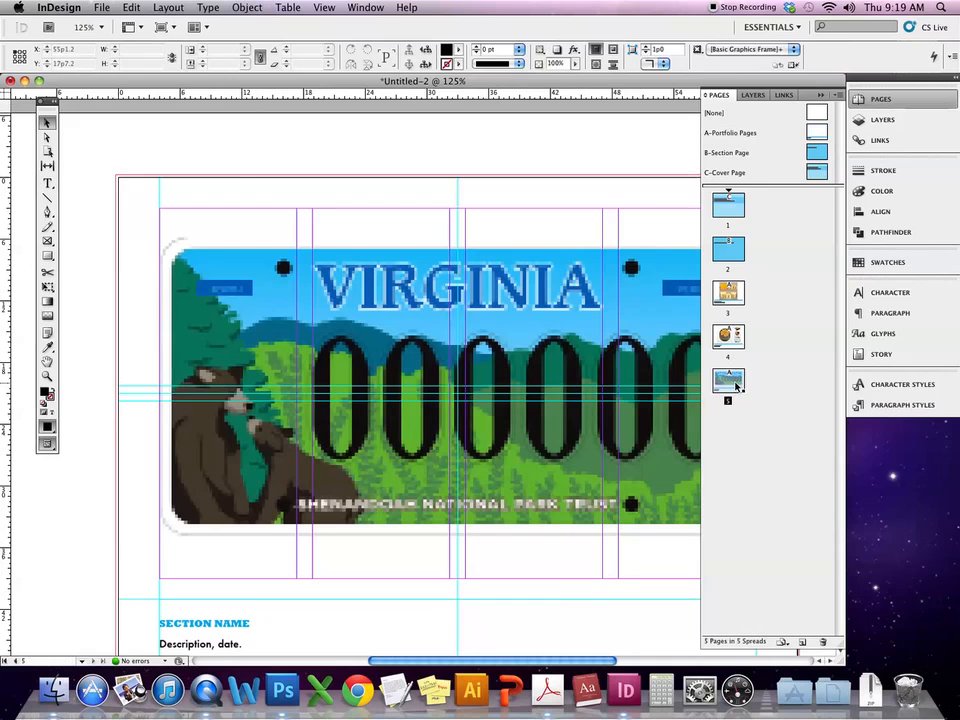
left_click(540, 290)
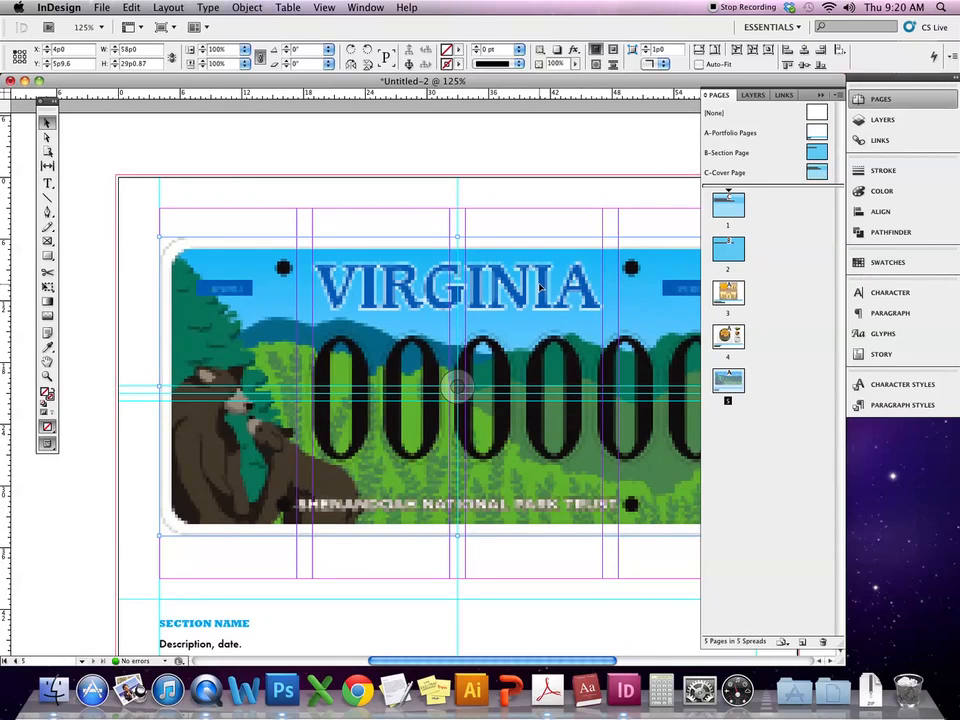
left_click_drag(540, 288, 528, 297)
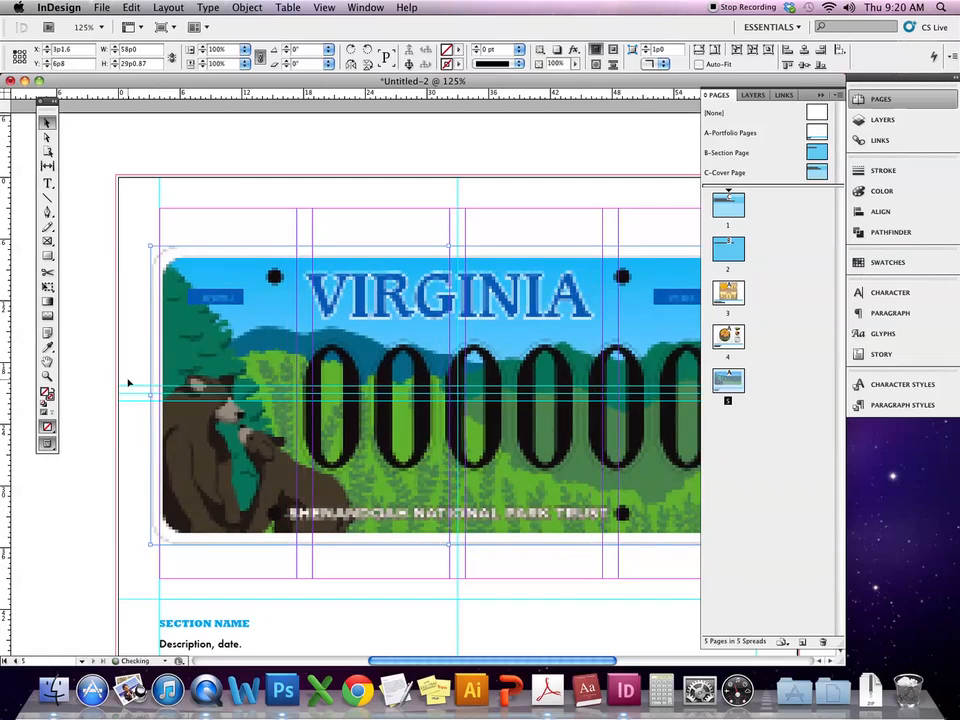
key("super+z")
key("super+shift+z")
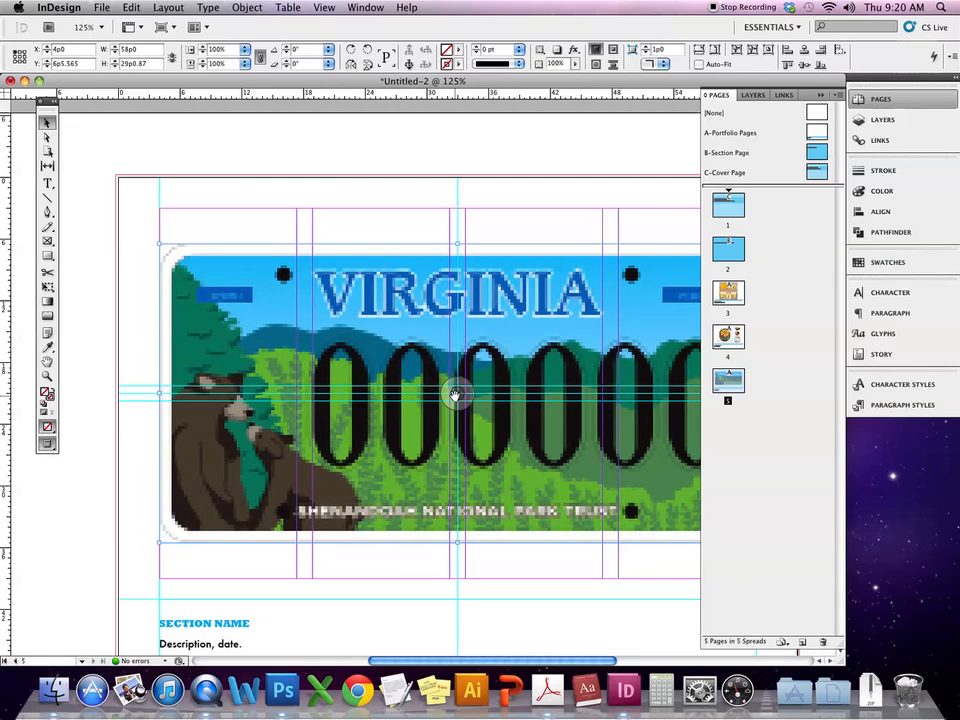
- Switch to Preview mode to view the page without guides and frame edges
key("w")
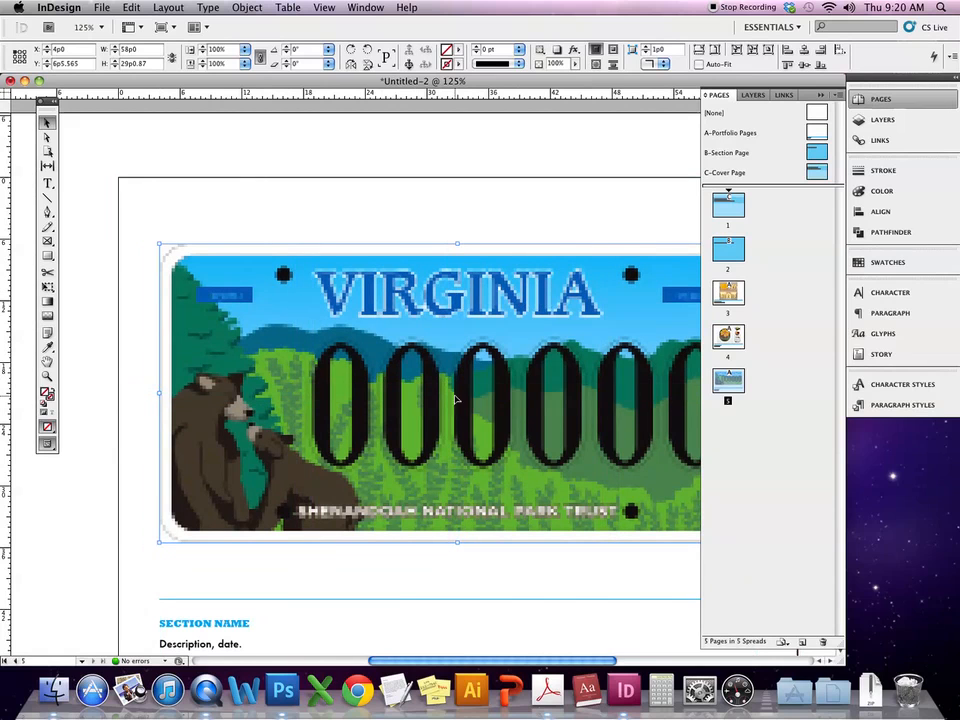
left_click(384, 568)
scroll(418, 514, "left", 3)
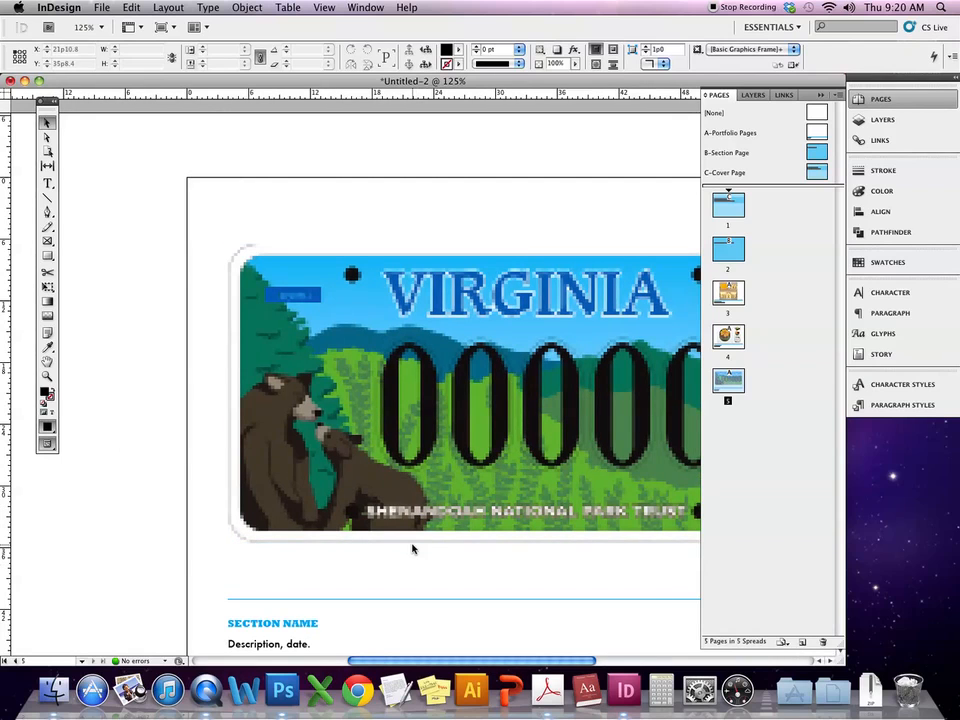
- Replace the SECTION NAME heading with TYPOGRAPHIC DESIGN
left_click(297, 624)
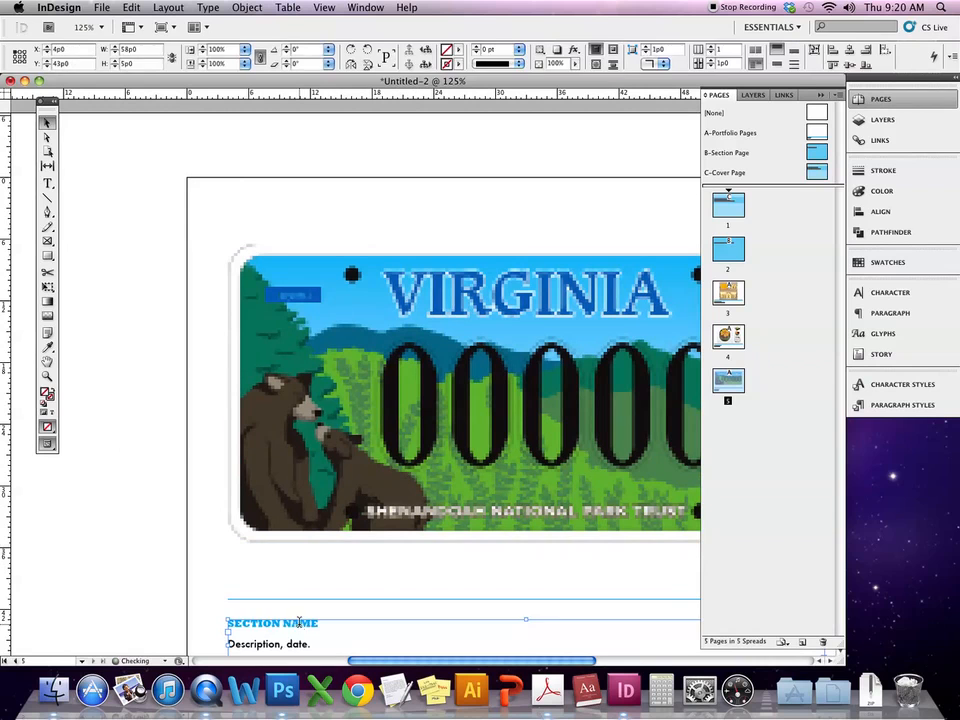
triple_click(299, 622)
left_click_drag(322, 623, 221, 620)
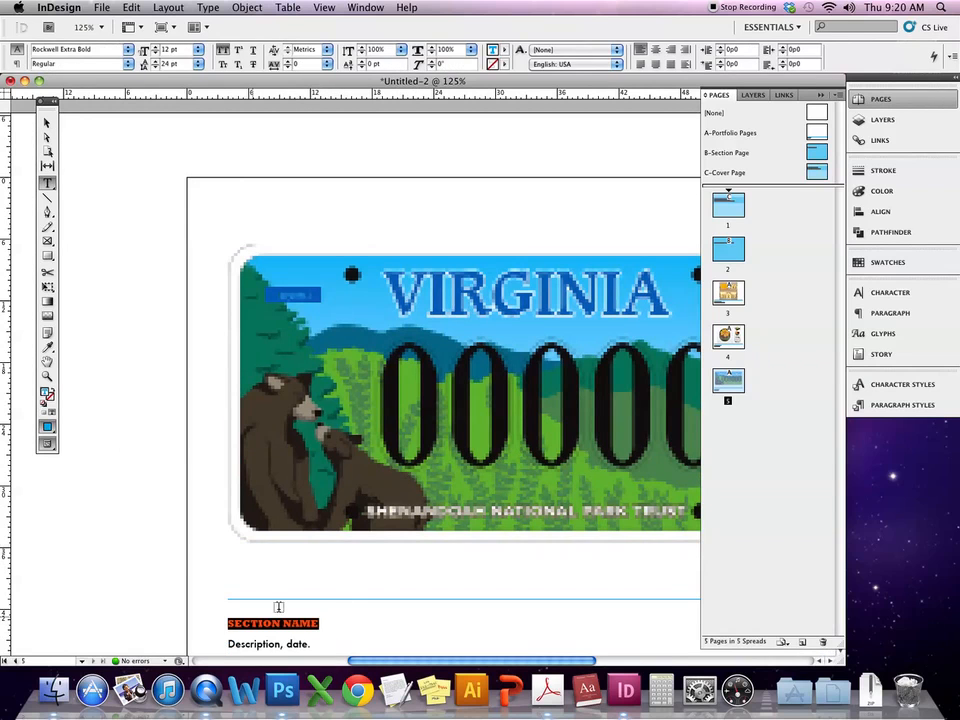
type("TYPOGRAPHIC DESIOGN")
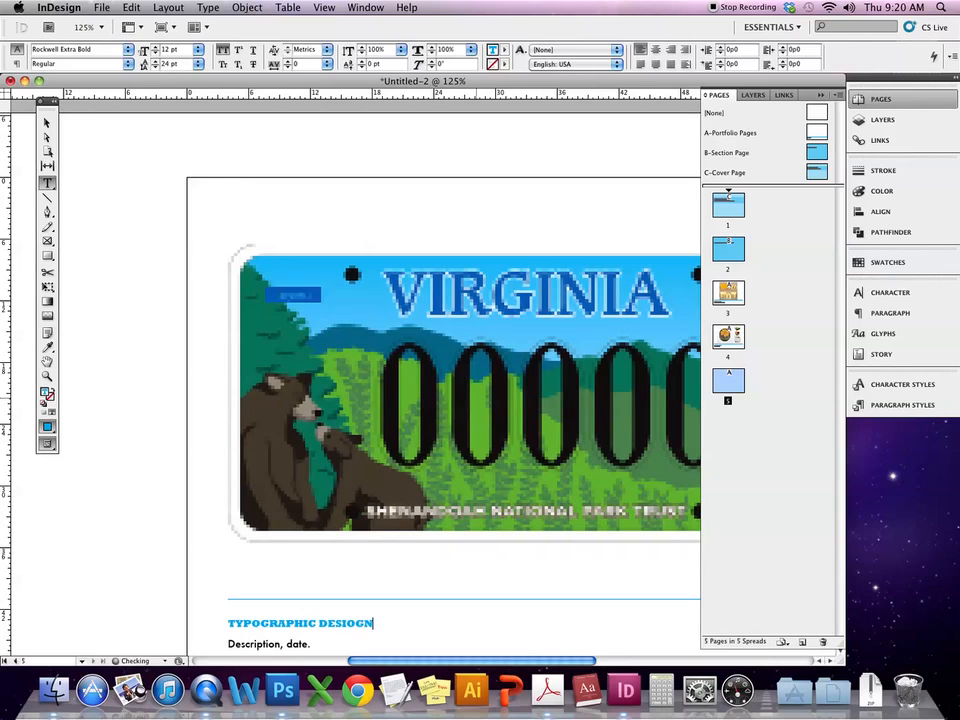
key("BackSpace")
key("BackSpace")
key("BackSpace")
type("GN")
- Change the caption's description and date to read 'License Plate Design, 2010.'
double_click(259, 643)
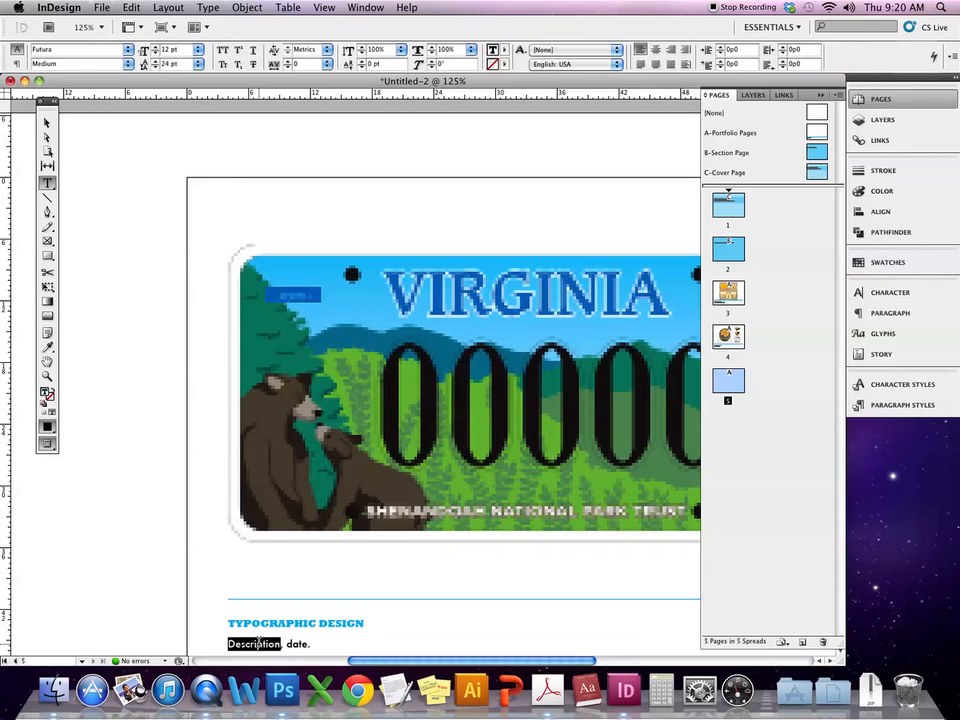
type("License Pa")
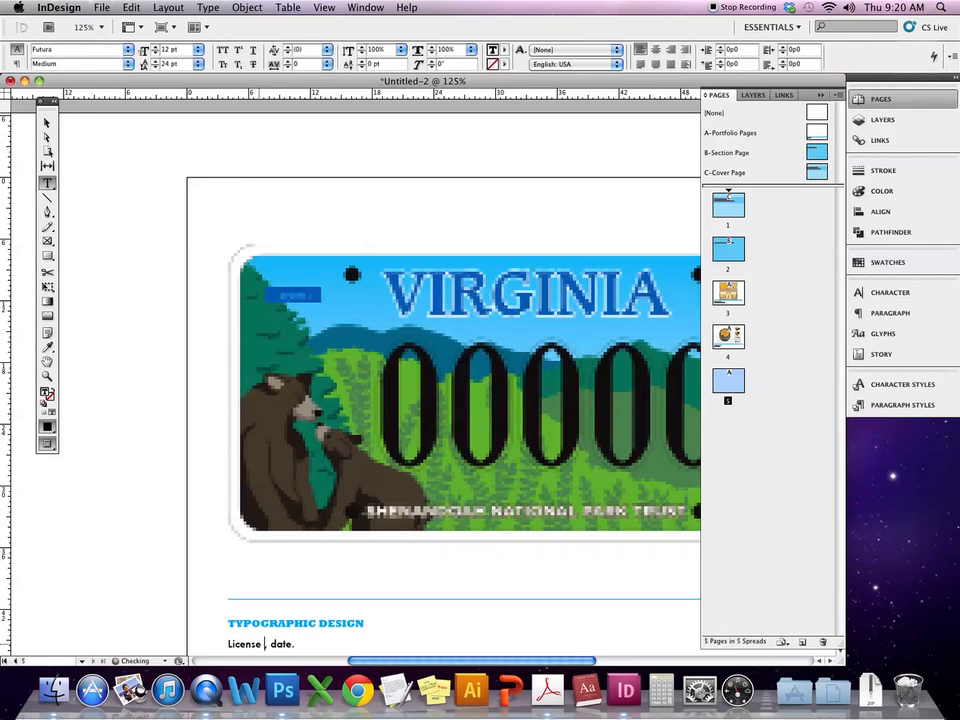
type("late Design,")
double_click(338, 643)
type("2")
key("super+shift+s")
left_click(558, 367)
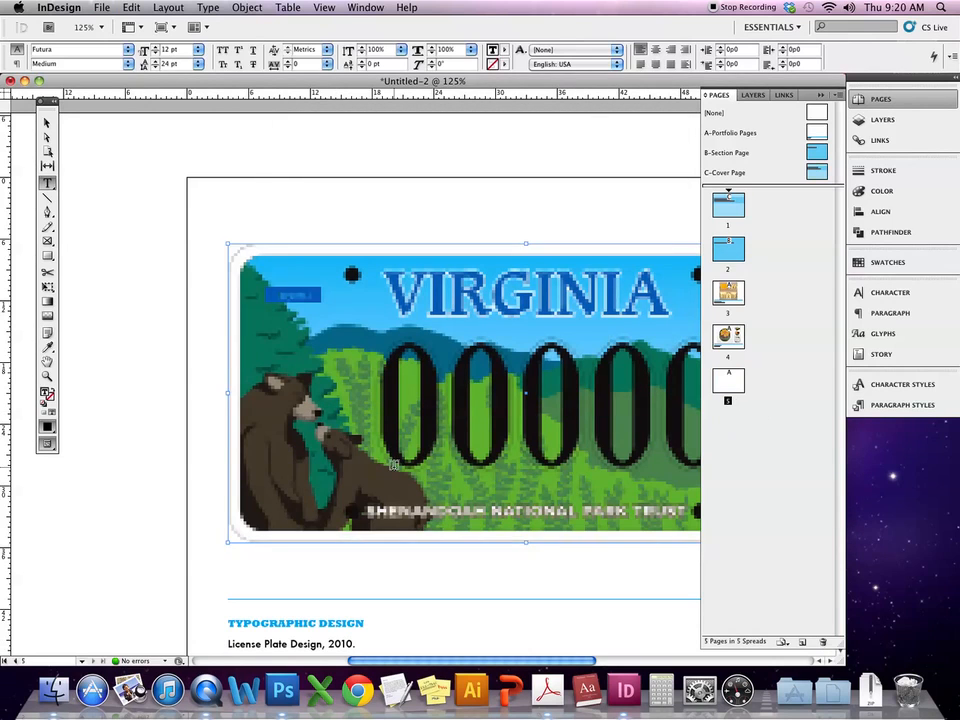
left_click(156, 489)
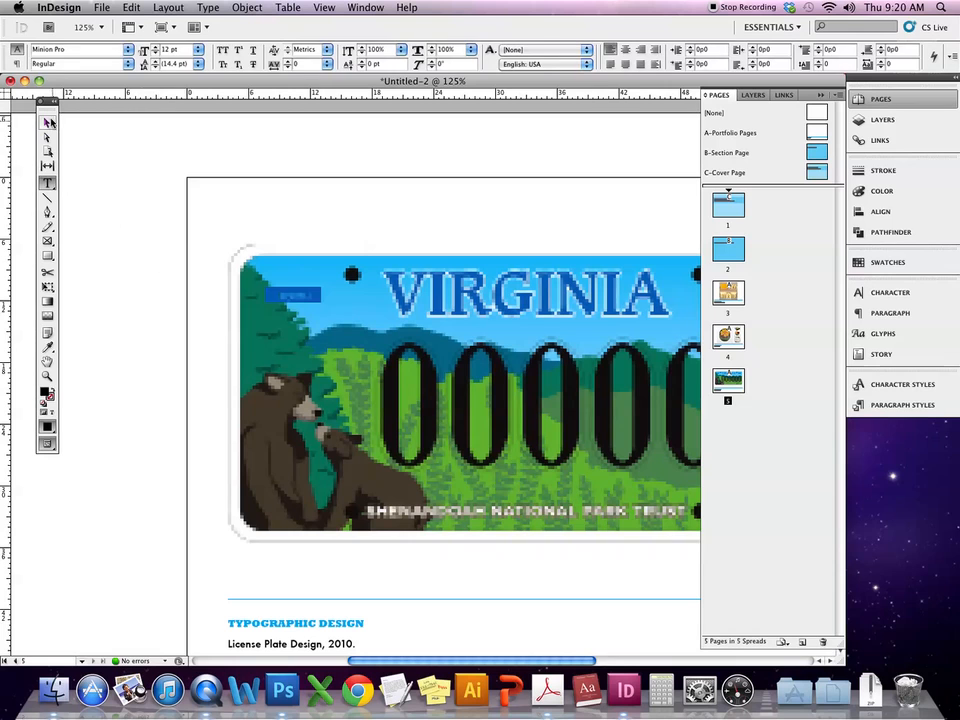
left_click(46, 122)
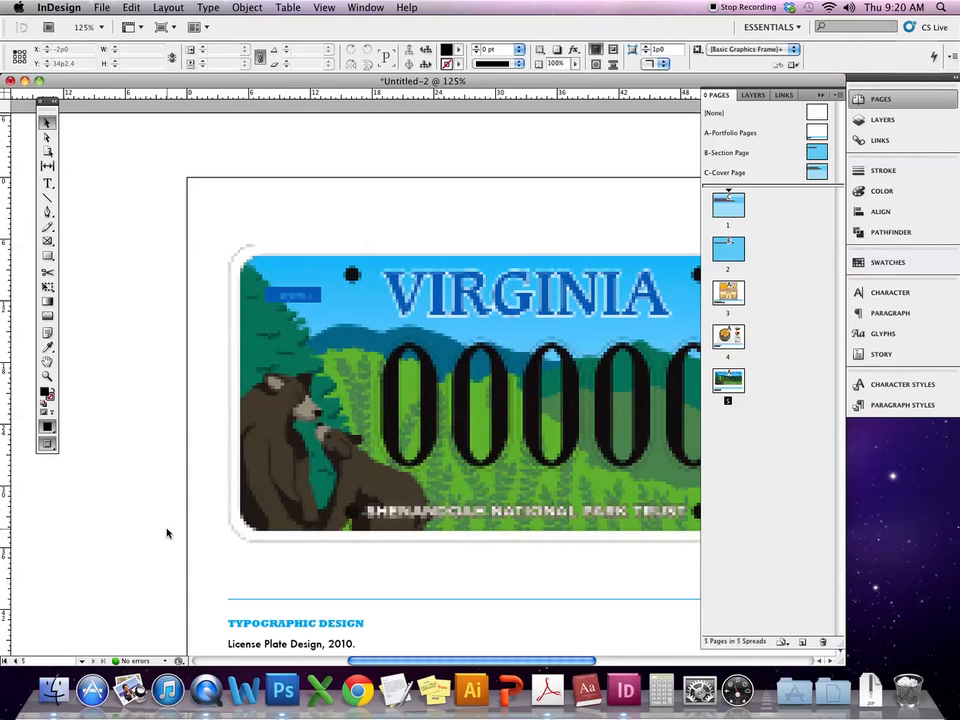
- Save As into the Demos folder, renaming Untitled-2 to Demo_Digital_Portfolio.indd
left_click(104, 7)
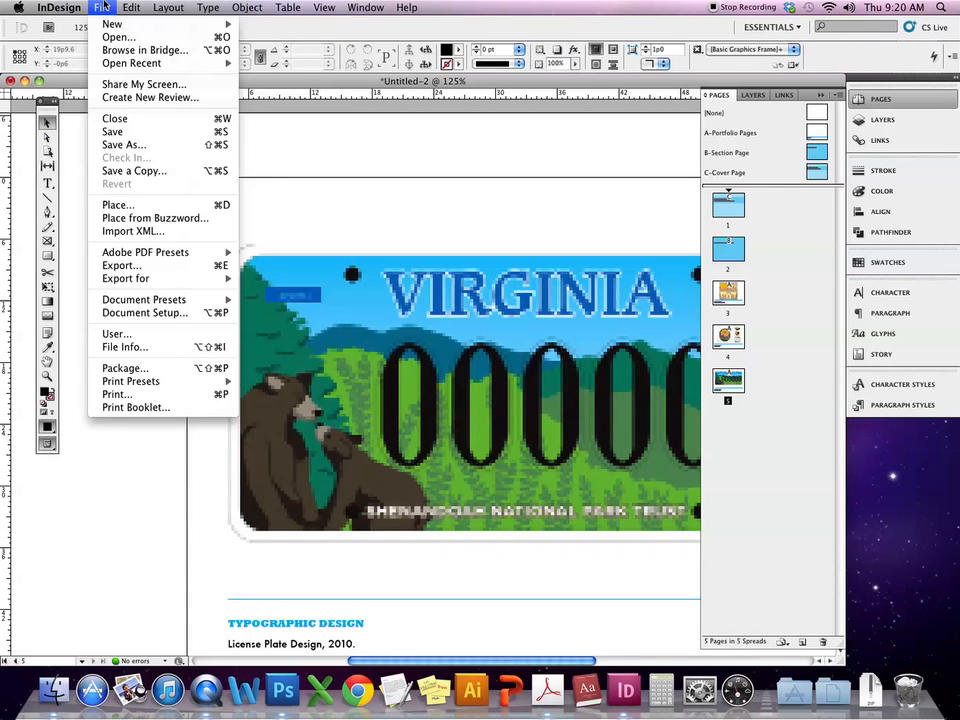
left_click(150, 144)
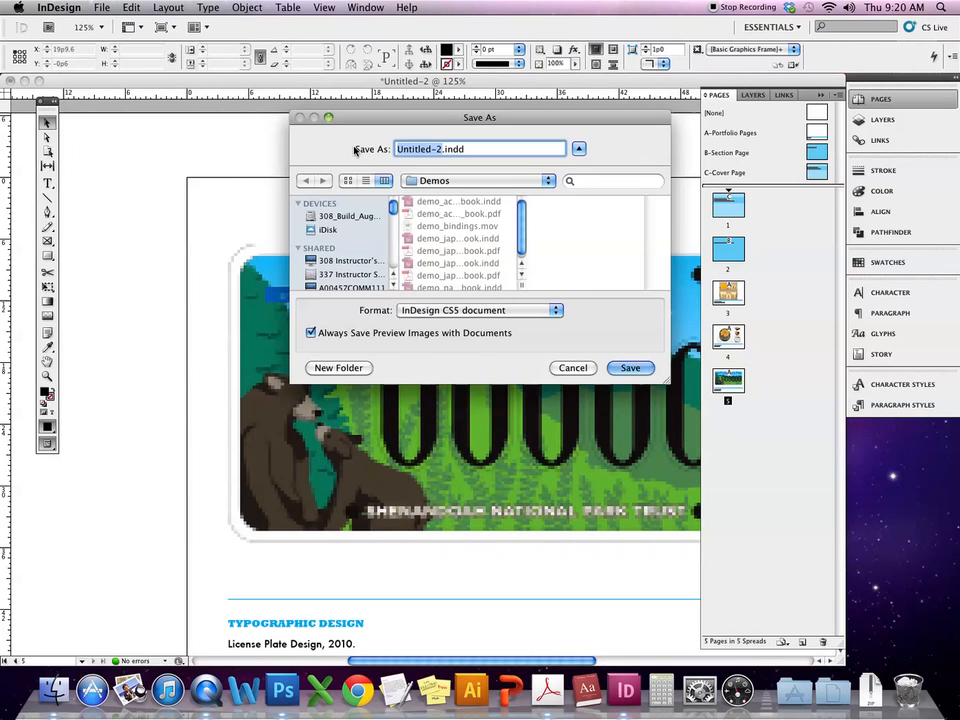
left_click(430, 180)
left_click(645, 168)
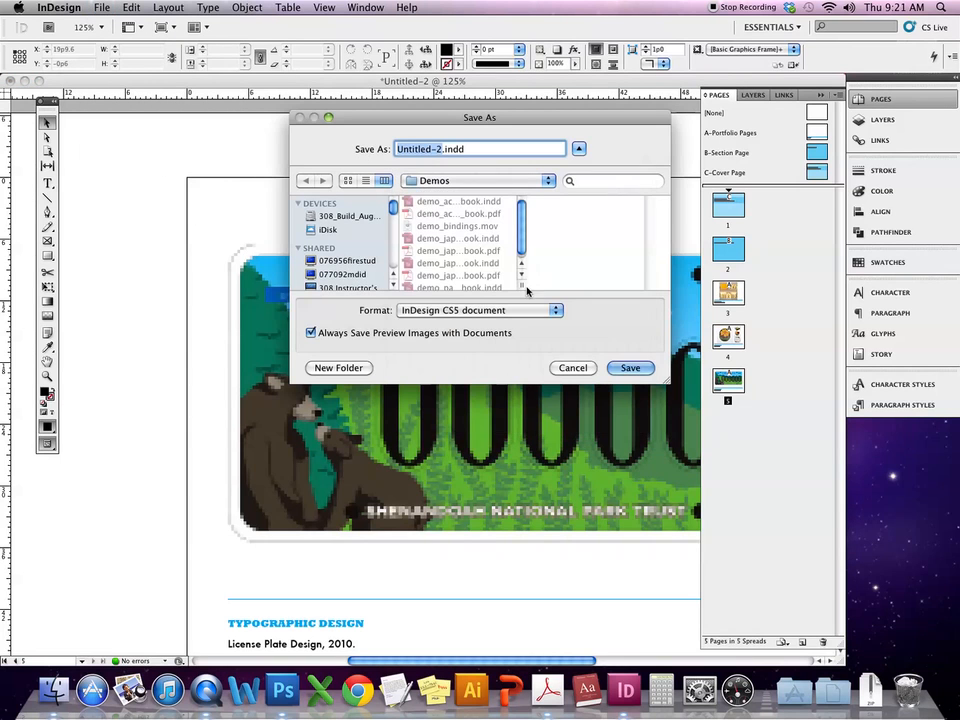
left_click_drag(613, 284, 621, 281)
left_click_drag(442, 149, 361, 150)
type("Portfoli")
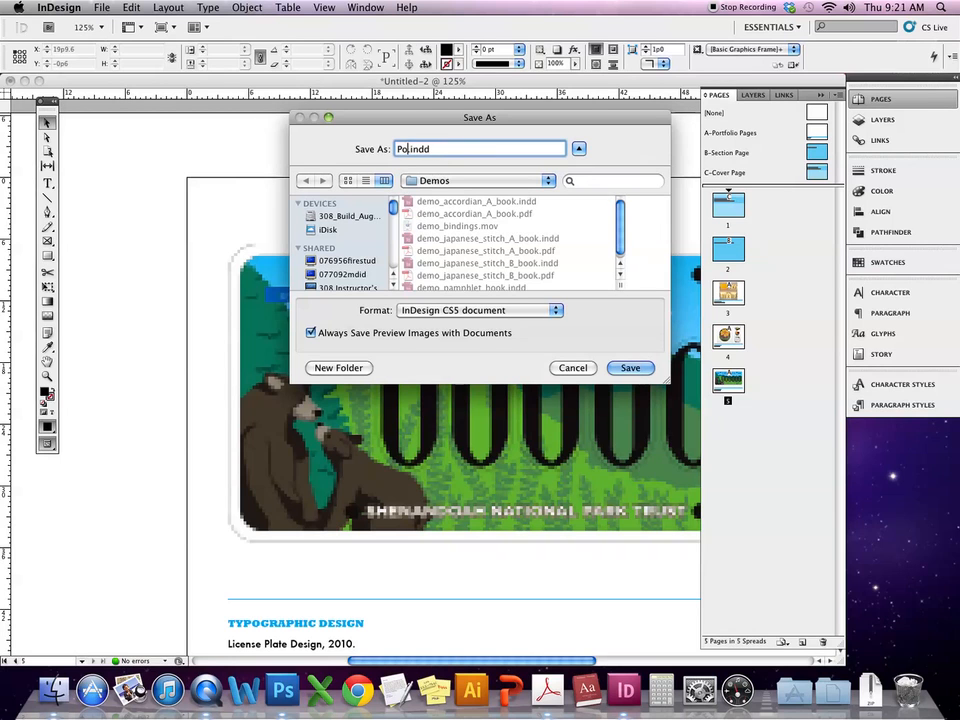
type("o_")
key("BackSpace")
key("Up")
type("Demo_Digital")
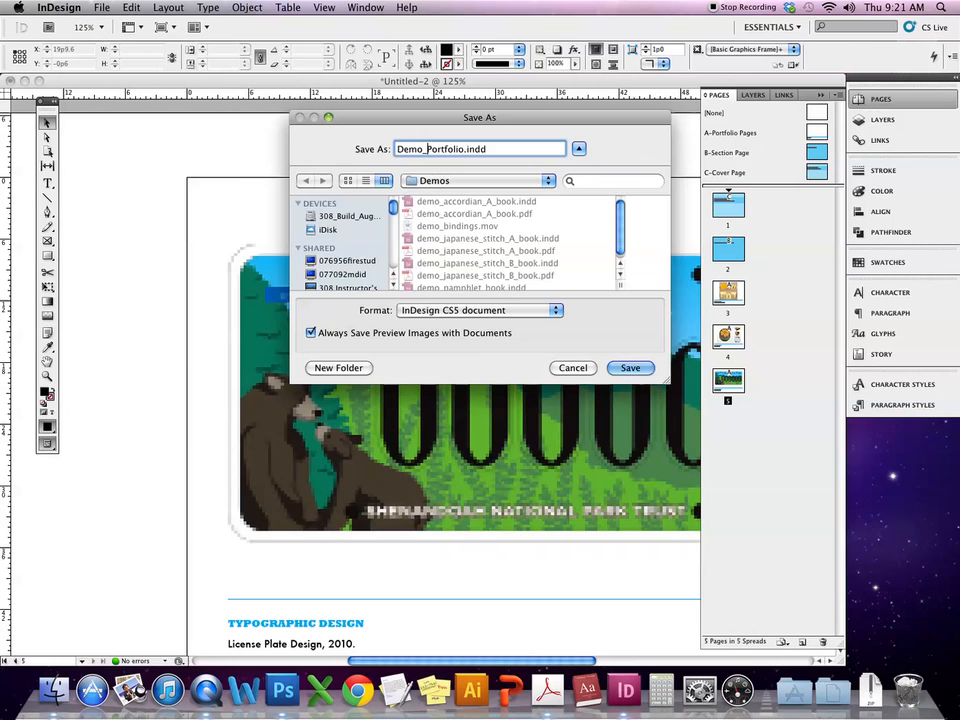
type("_")
left_click(630, 368)
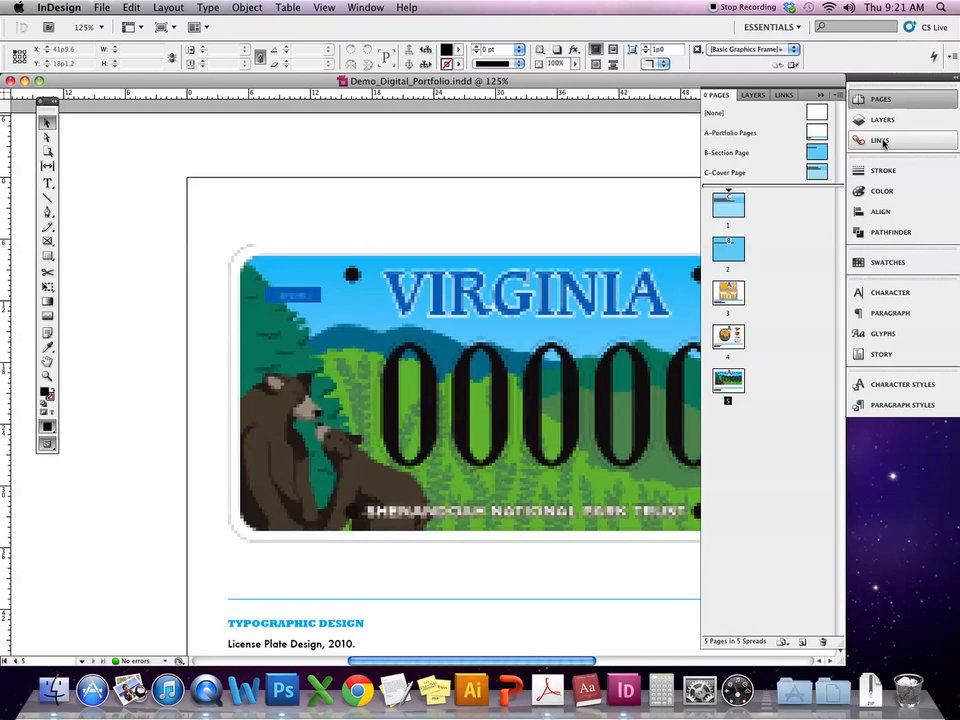
- Show the Links panel, check the image files in Finder, and return to InDesign
left_click(881, 142)
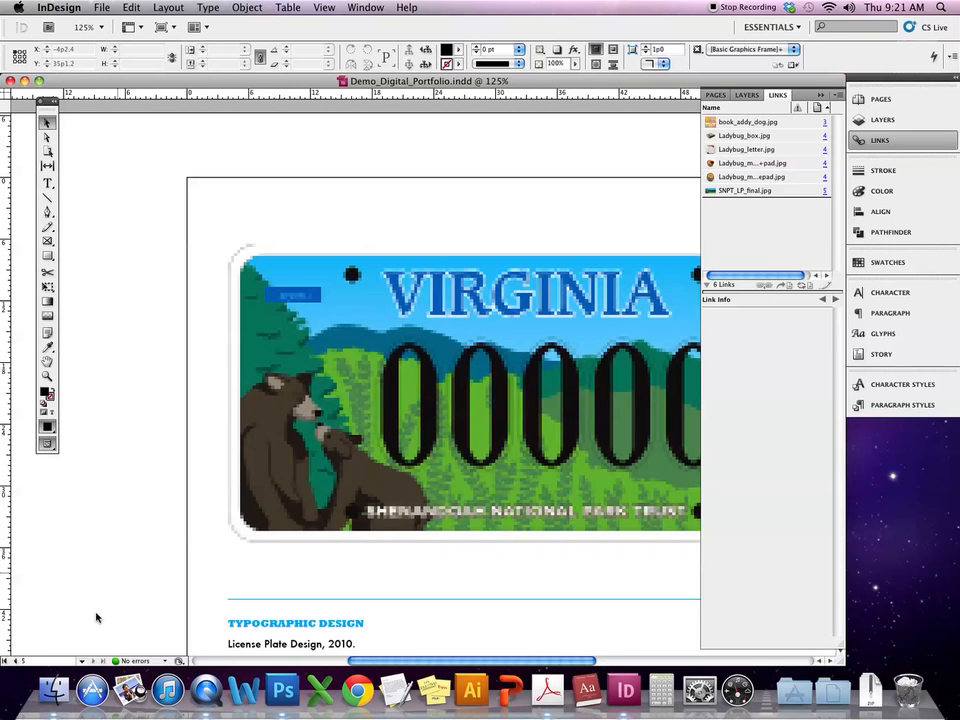
left_click(55, 690)
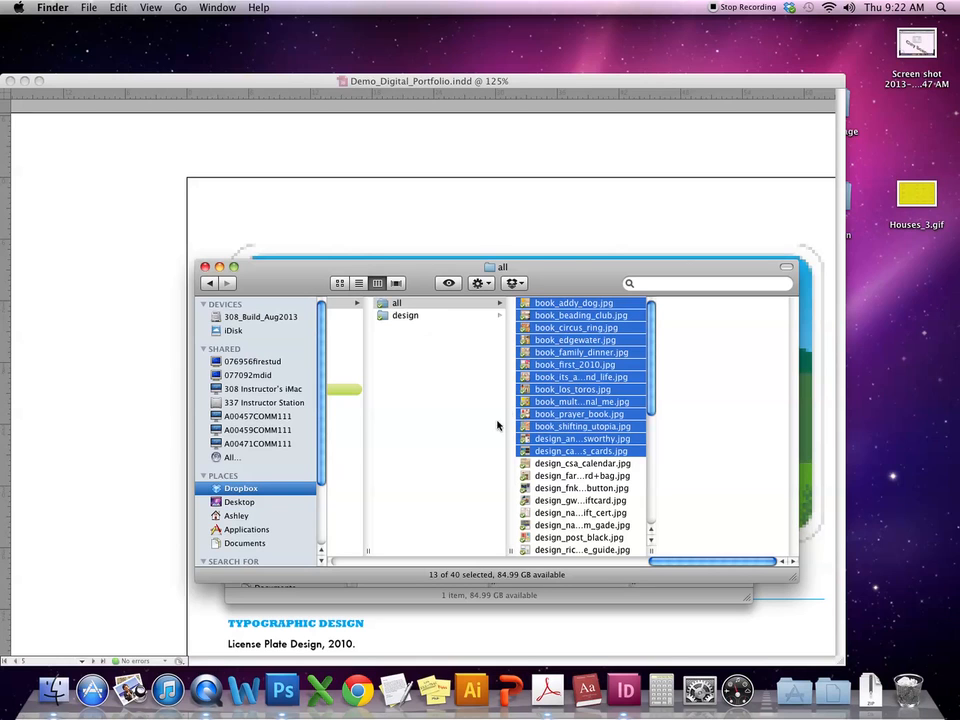
left_click(545, 185)
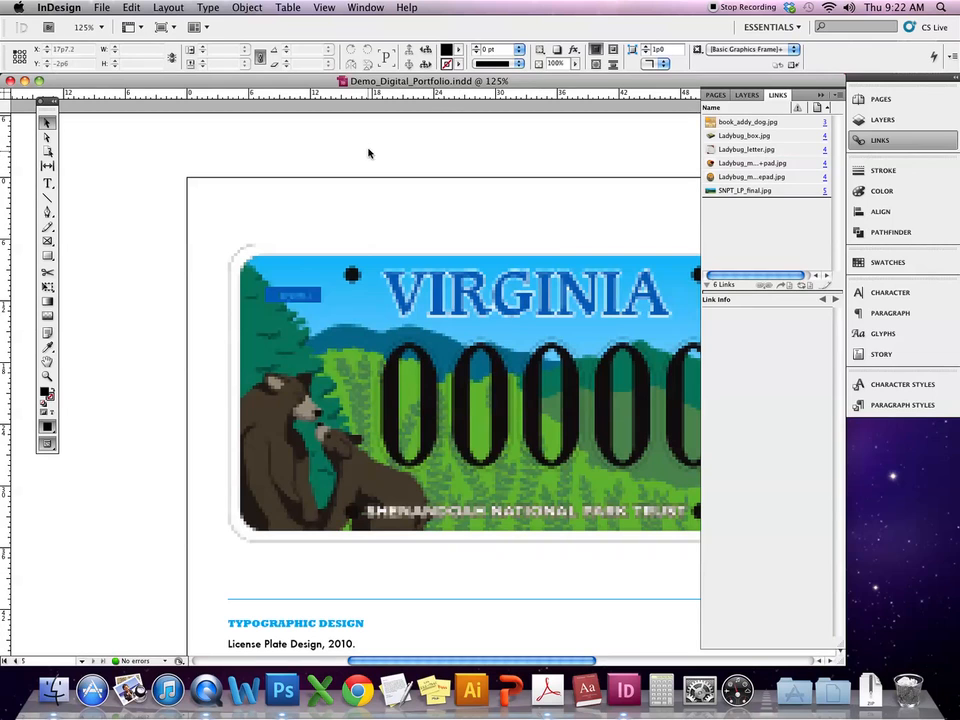
left_click(100, 7)
mouse_move(103, 25)
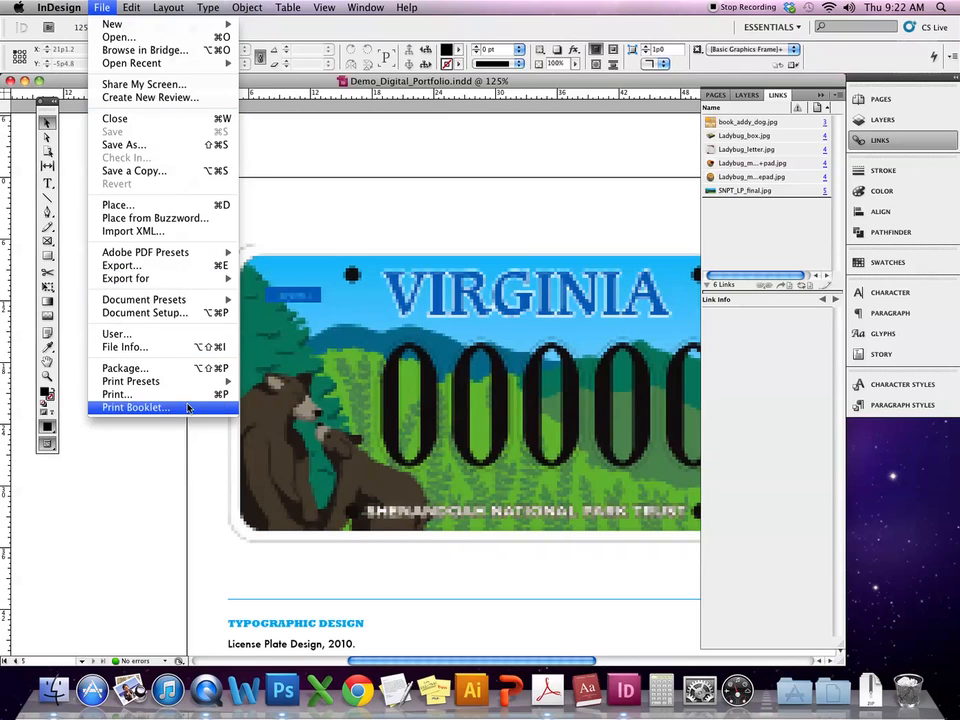
left_click(142, 370)
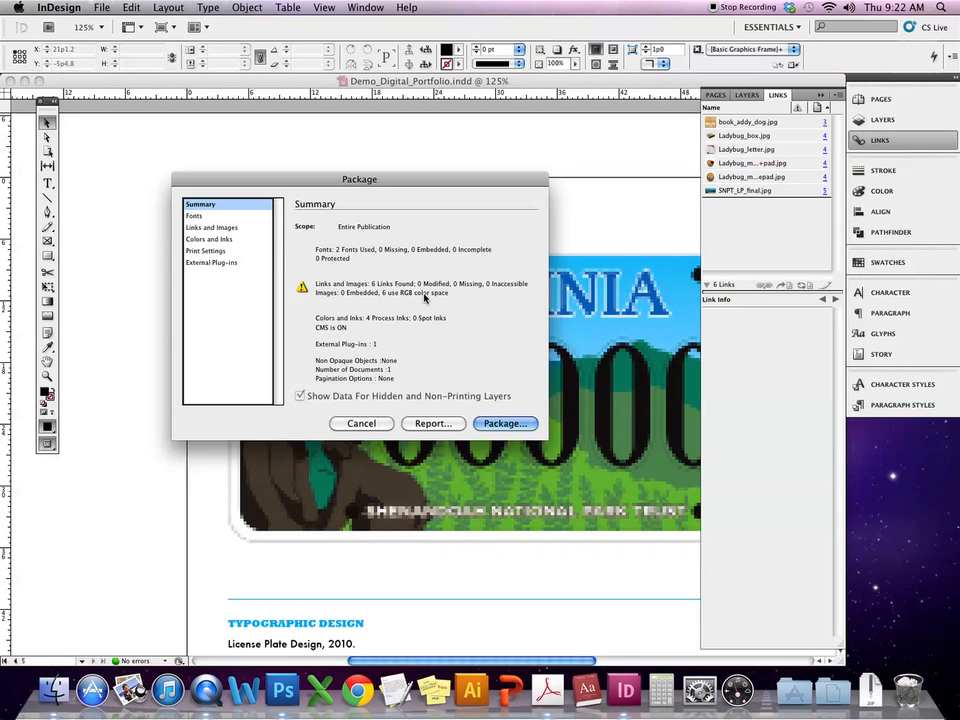
left_click(361, 423)
left_click(102, 7)
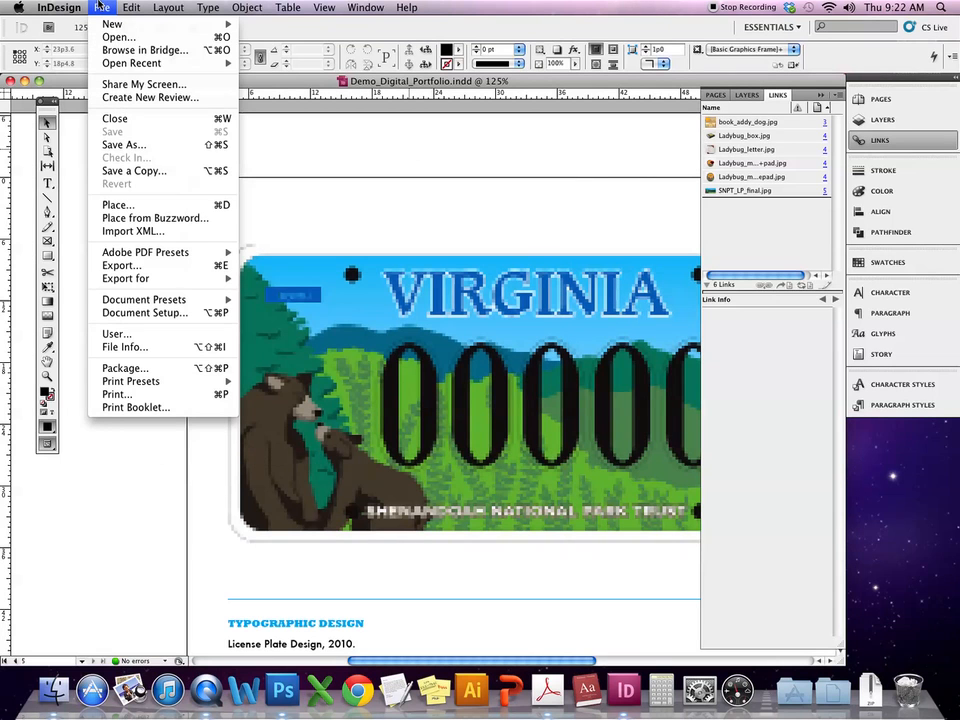
left_click(137, 313)
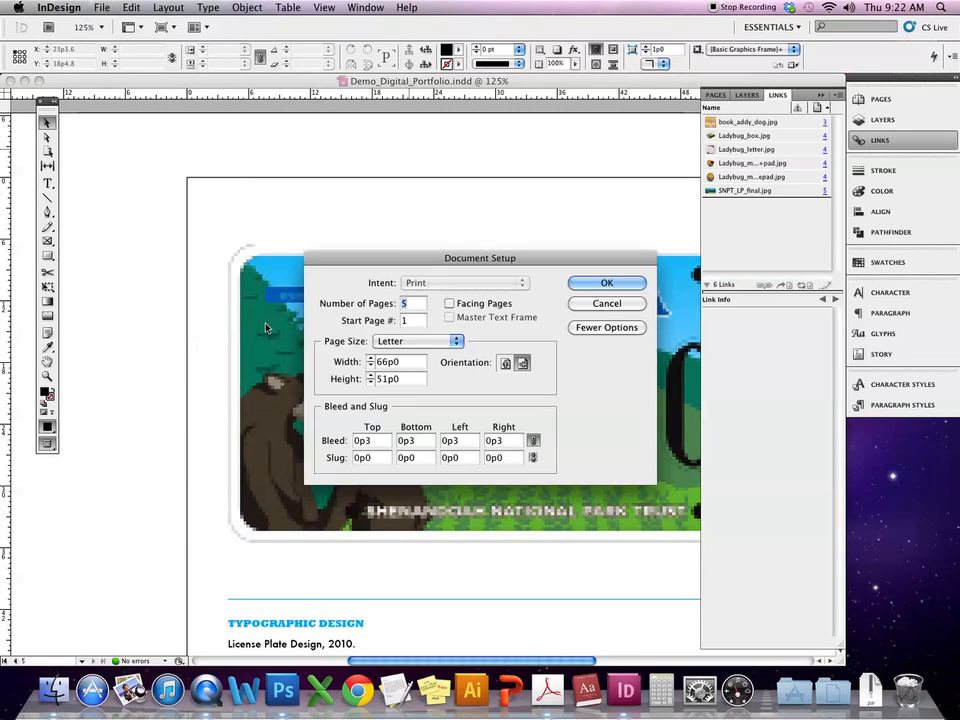
left_click(610, 329)
left_click(612, 329)
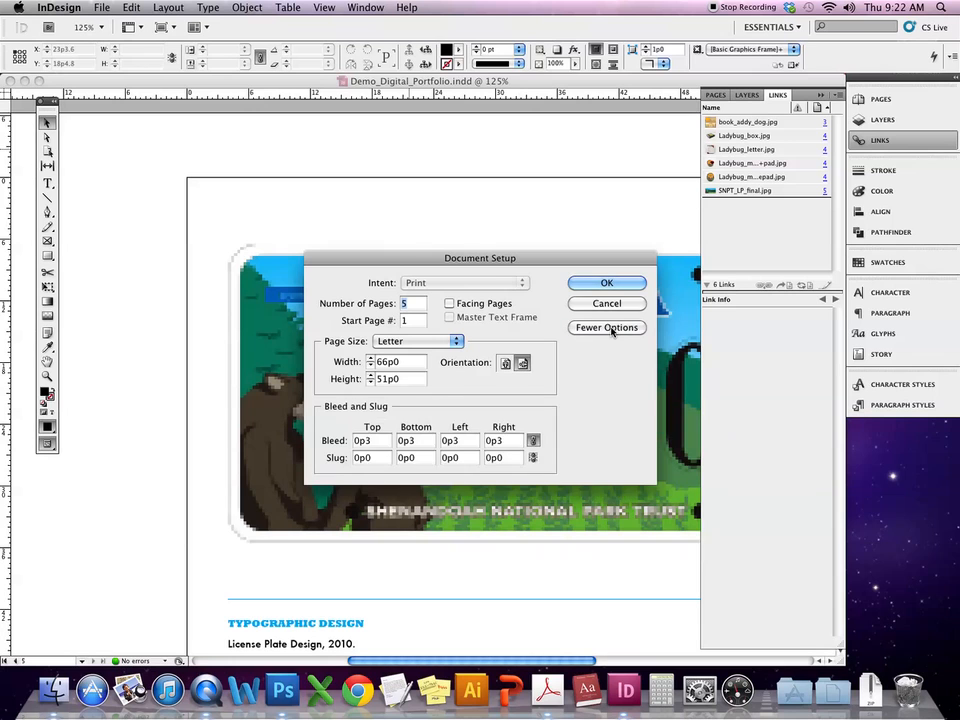
left_click(408, 343)
left_click(530, 333)
left_click_drag(572, 260, 538, 245)
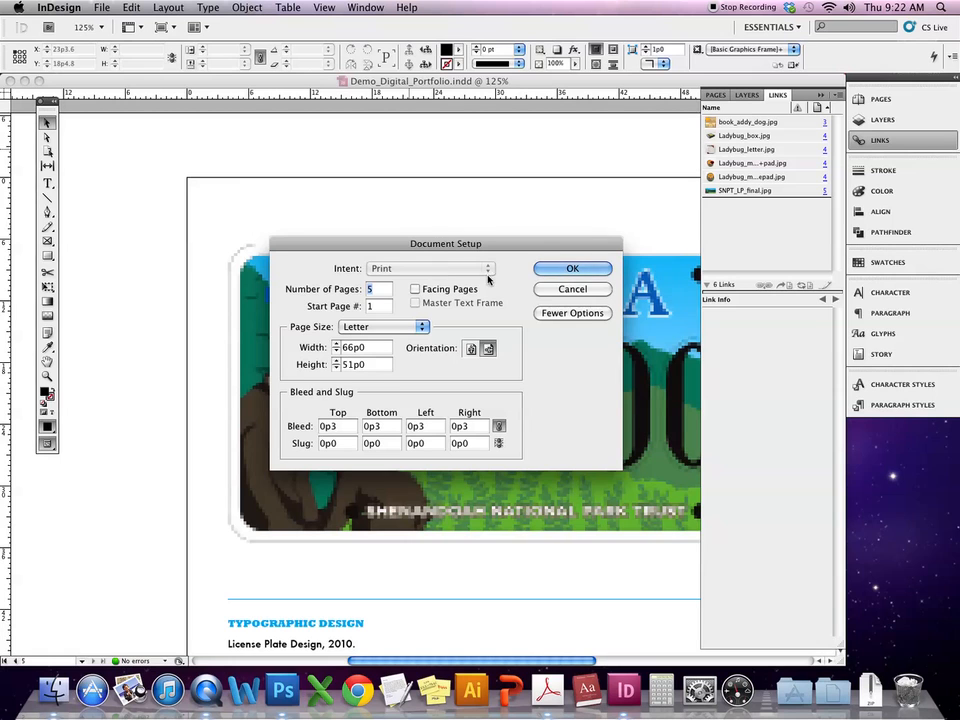
left_click(578, 270)
- Create a new Web-intent document with a landscape Letter page, 792 × 612 px
left_click(101, 7)
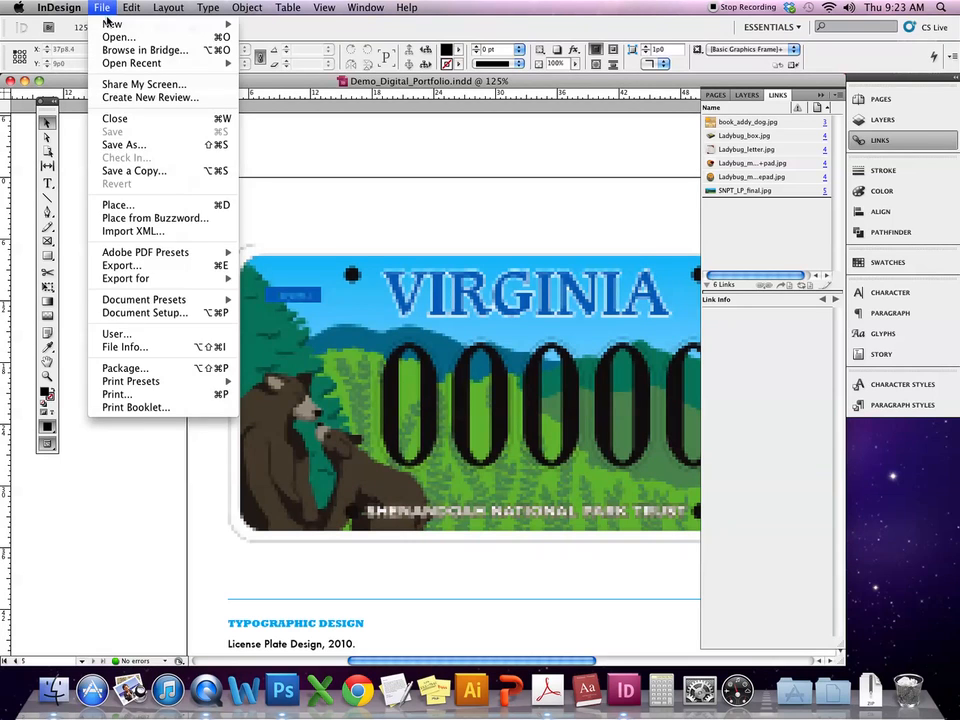
mouse_move(130, 24)
left_click(281, 29)
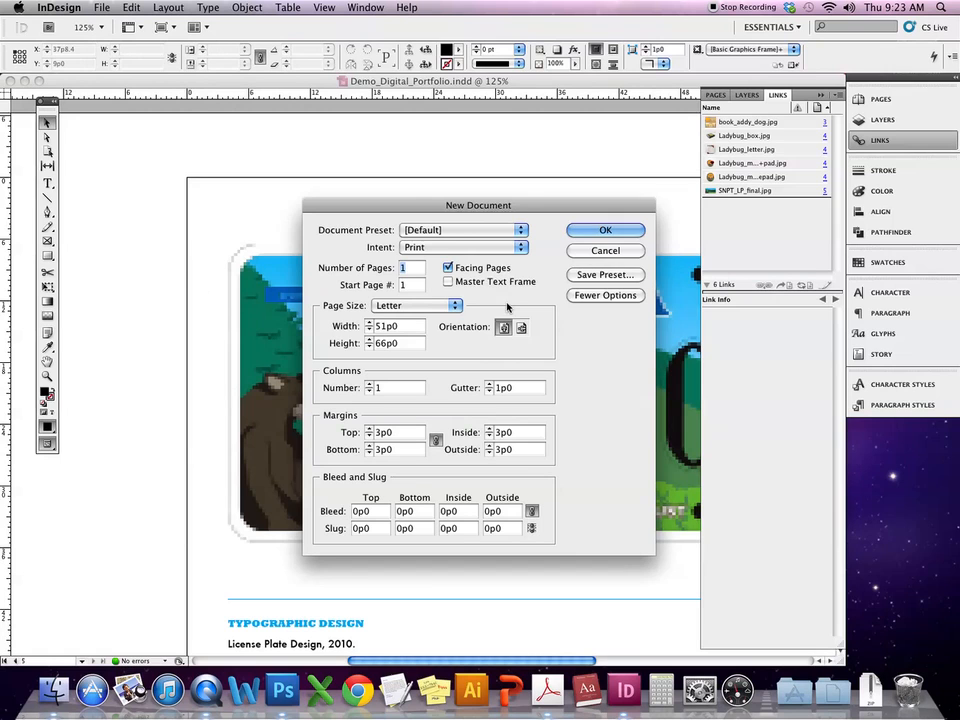
left_click(448, 250)
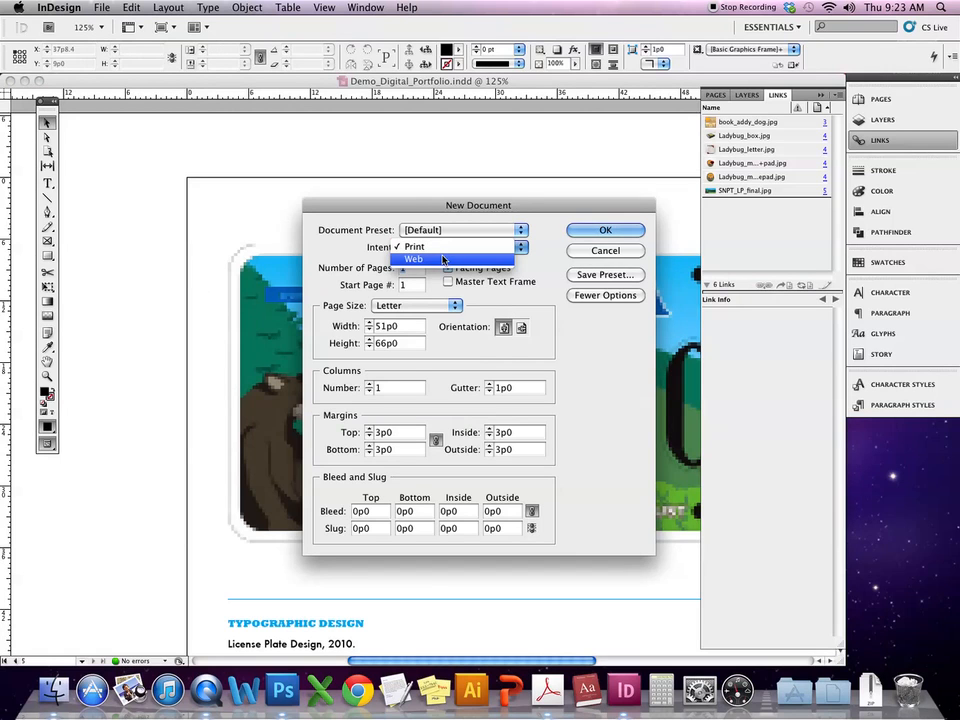
left_click(440, 260)
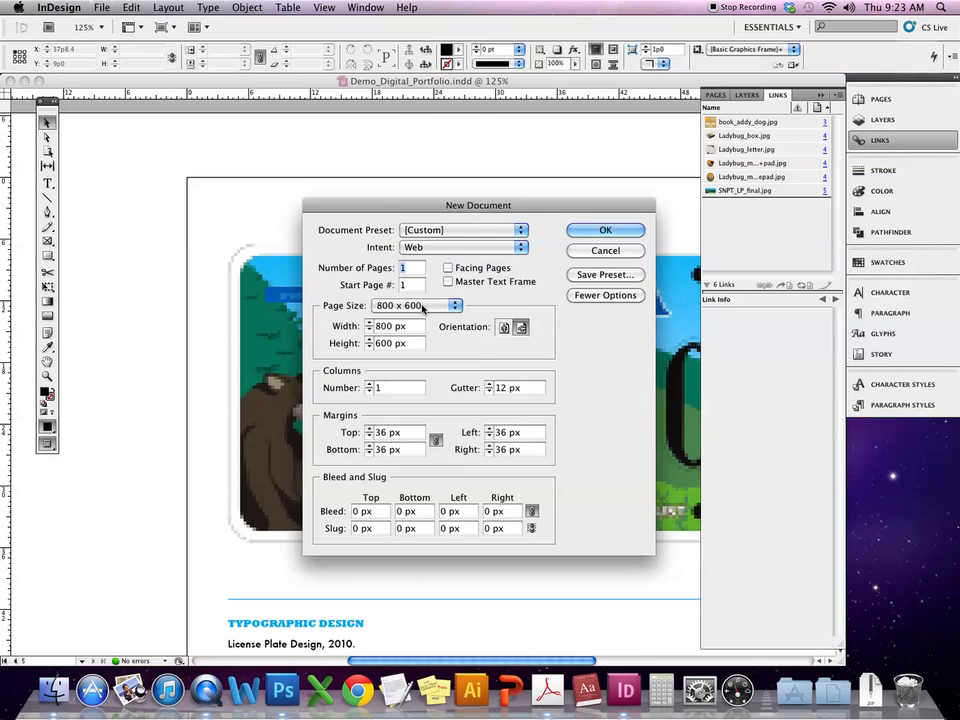
left_click(423, 306)
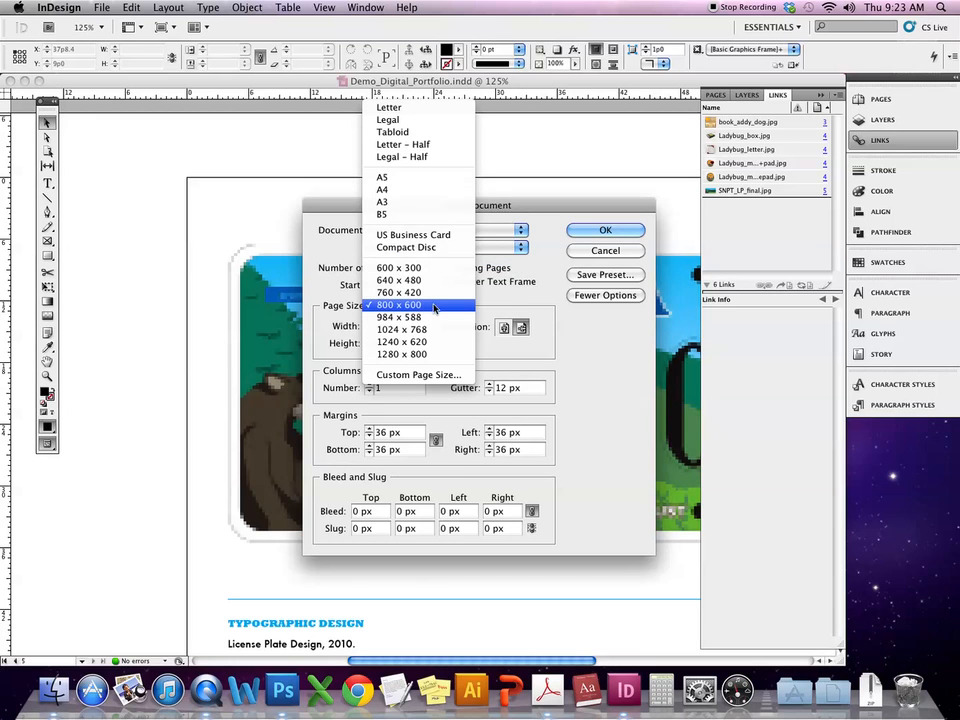
left_click(432, 304)
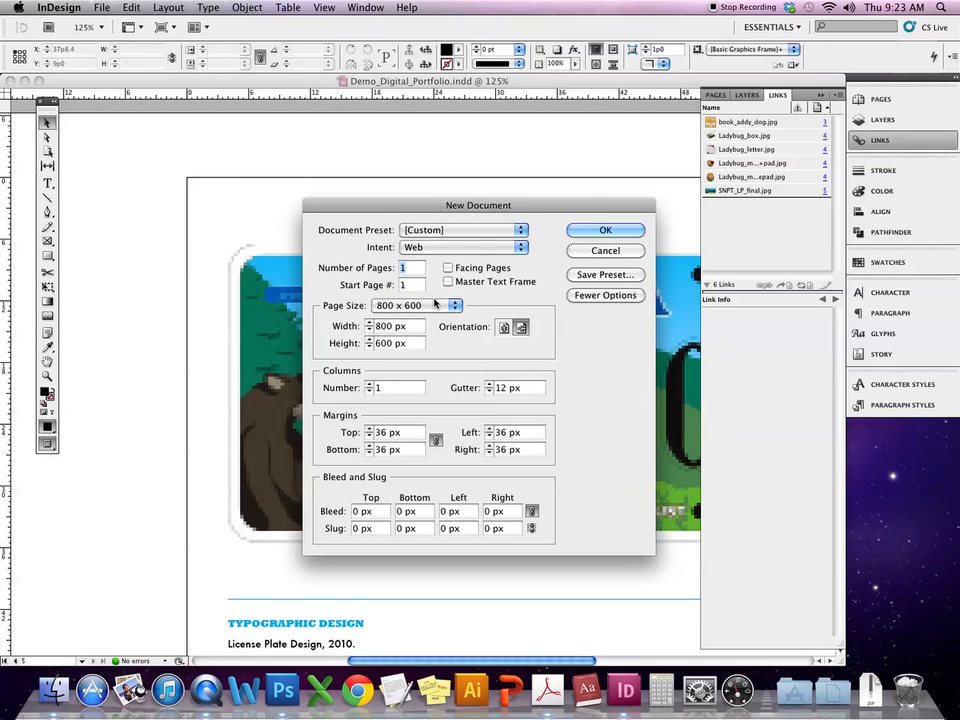
left_click(434, 303)
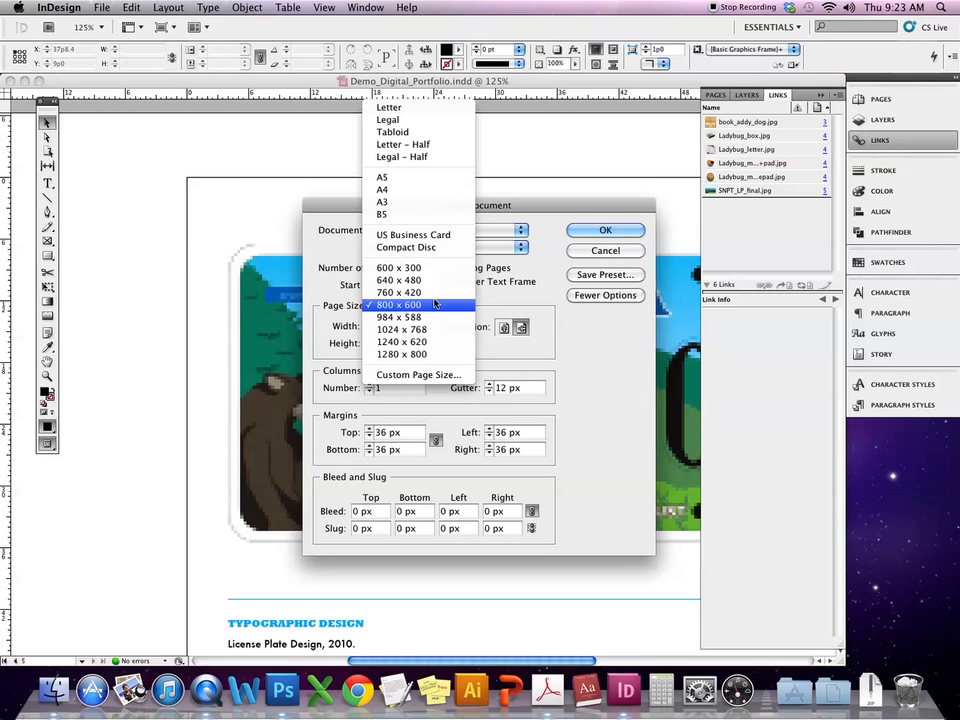
left_click(467, 108)
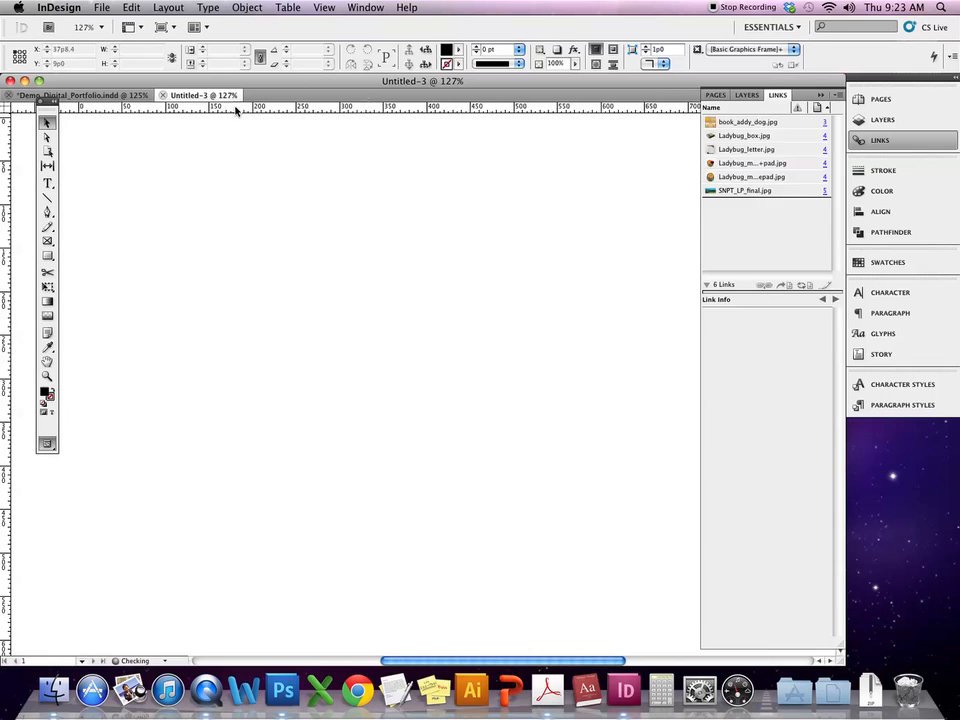
- Set ruler units to Inches horizontally and vertically, and text size and stroke to Points
left_click(70, 8)
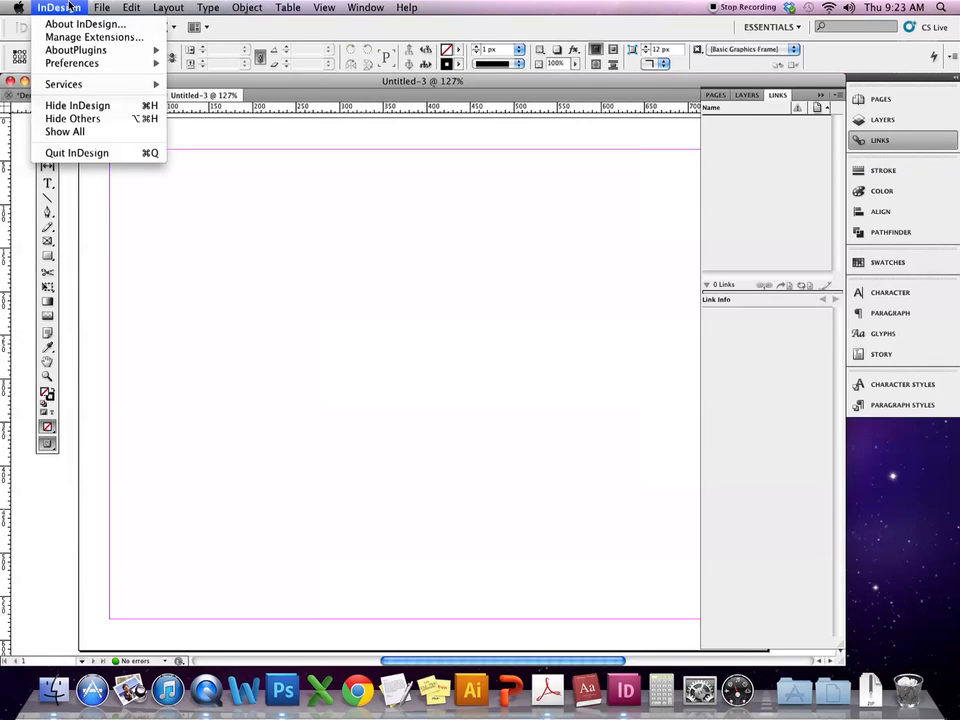
mouse_move(57, 66)
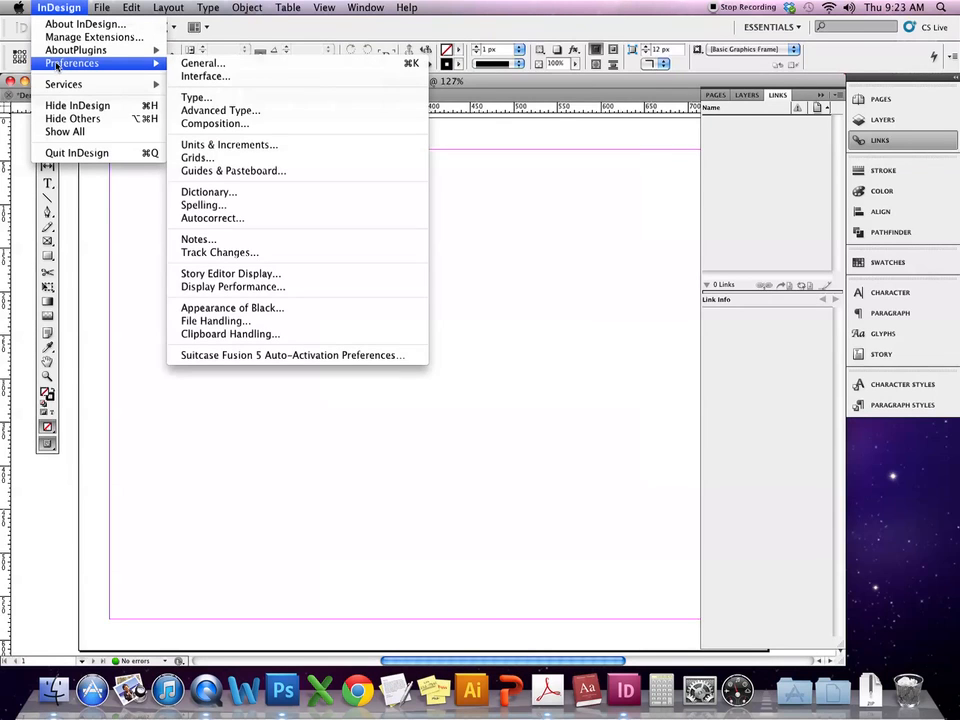
left_click(221, 146)
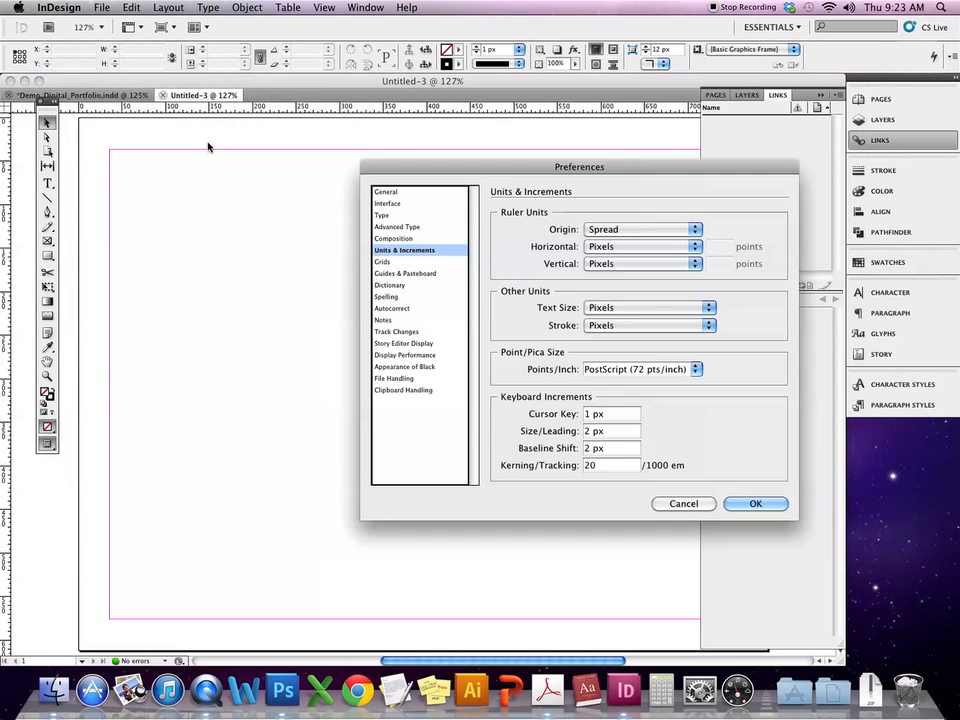
left_click_drag(552, 167, 376, 146)
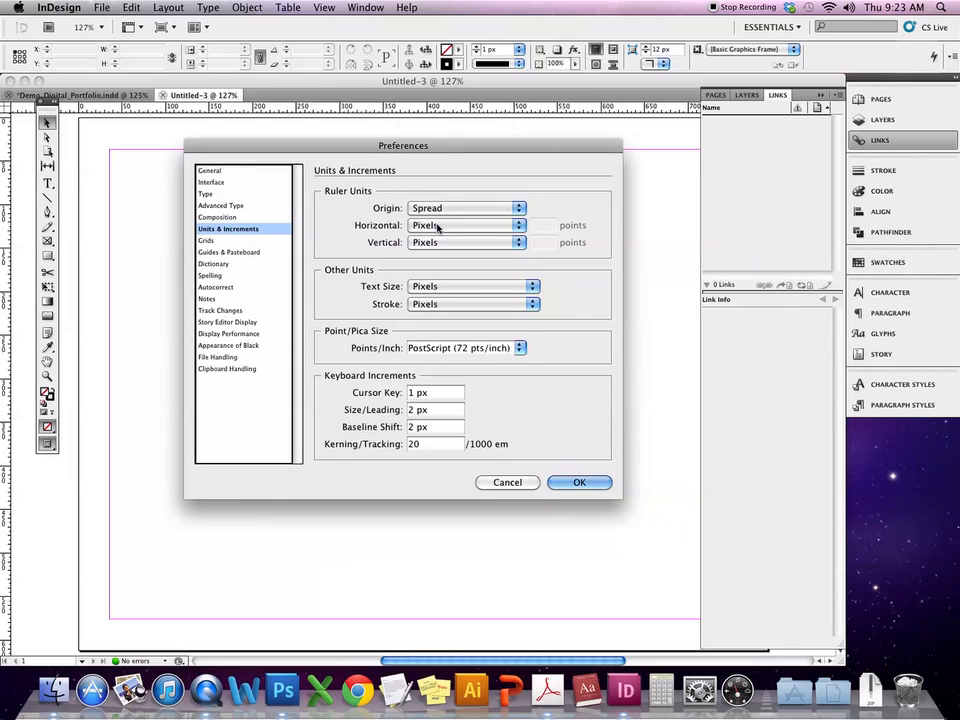
left_click(440, 225)
left_click(450, 243)
left_click(450, 243)
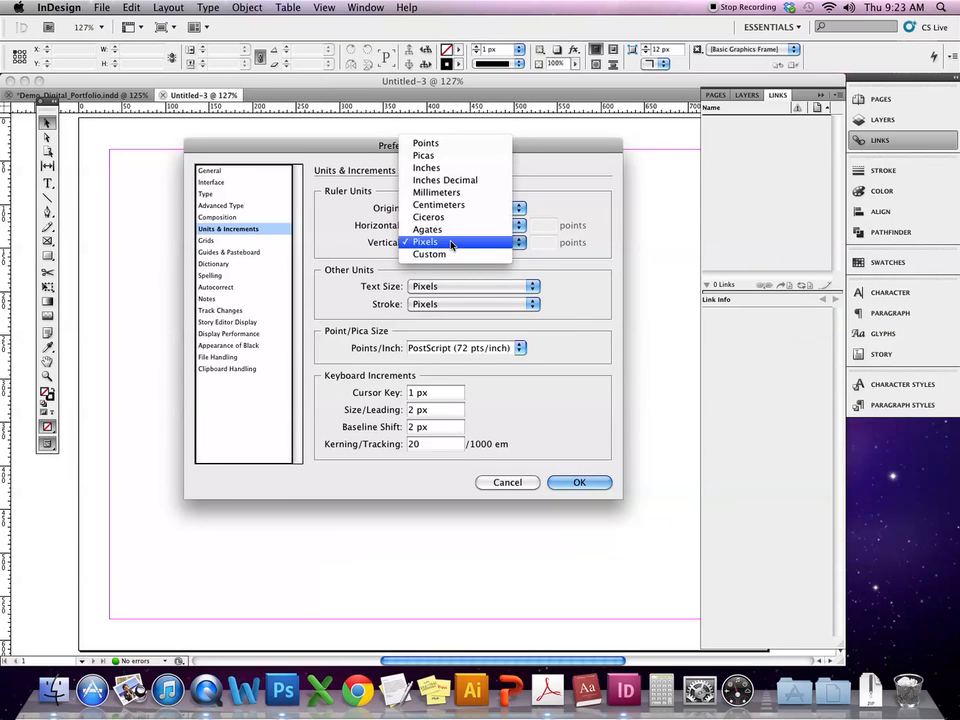
left_click(465, 172)
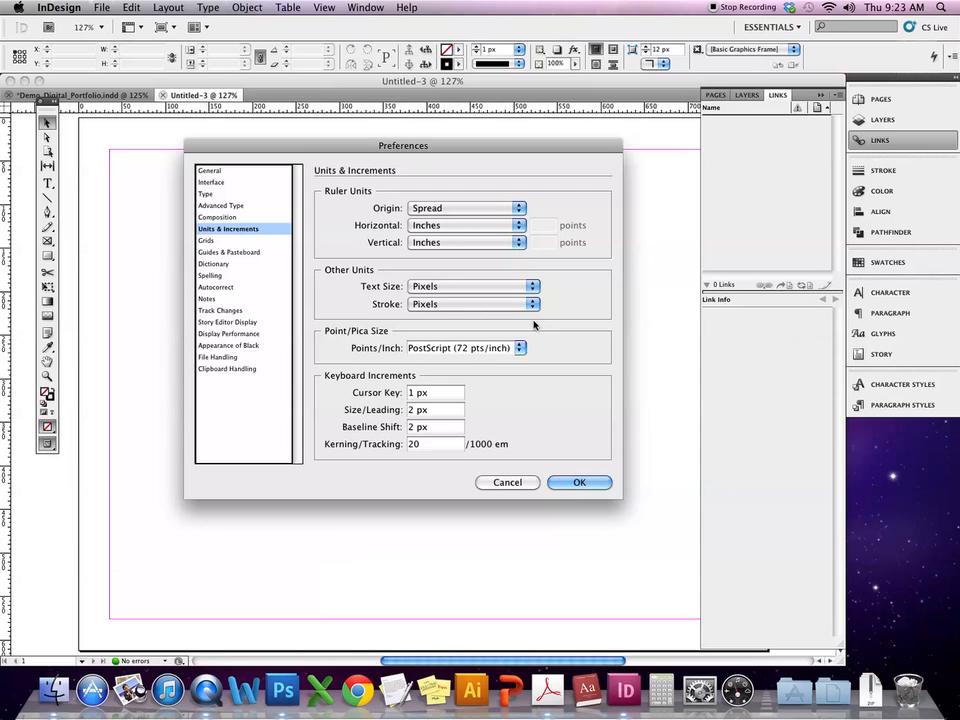
left_click(488, 285)
left_click(505, 272)
left_click(530, 306)
left_click(505, 272)
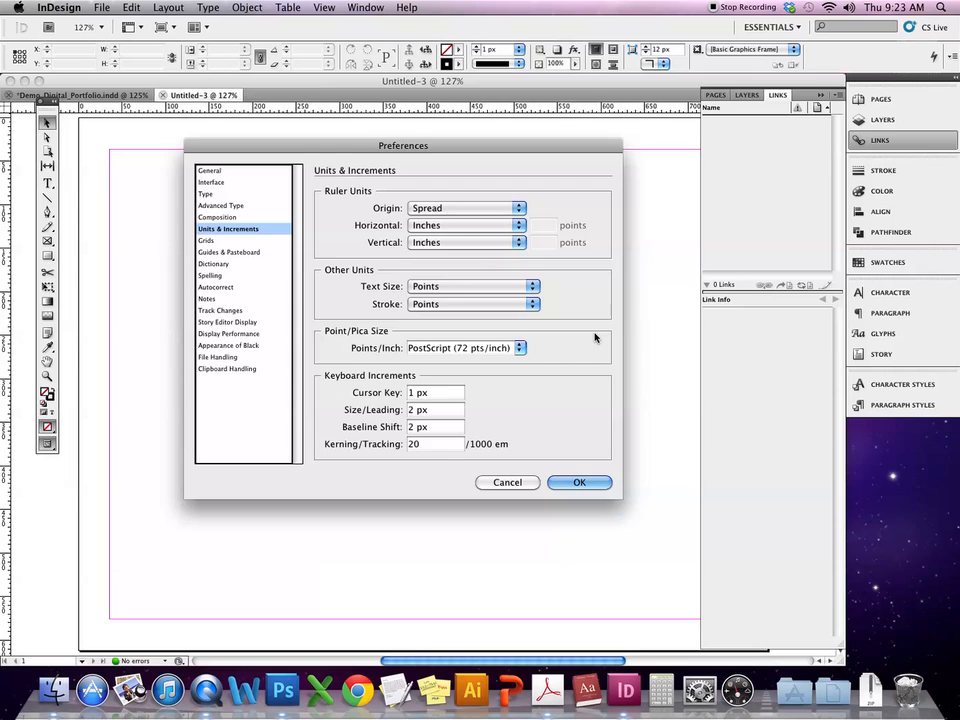
left_click(579, 483)
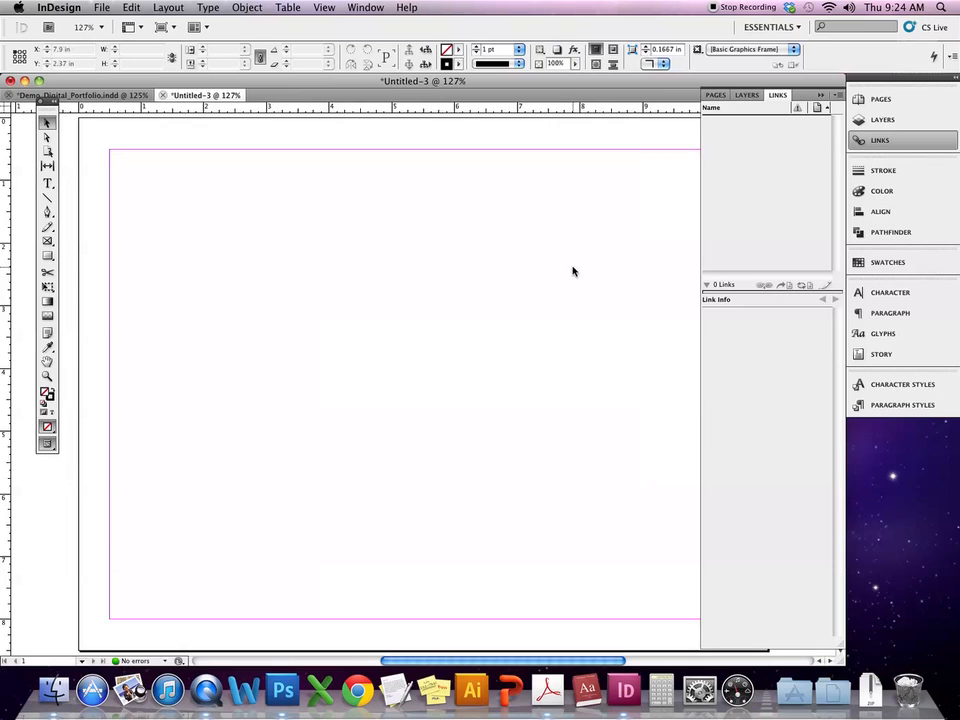
- Switch back to the portfolio document and save it
left_click(119, 97)
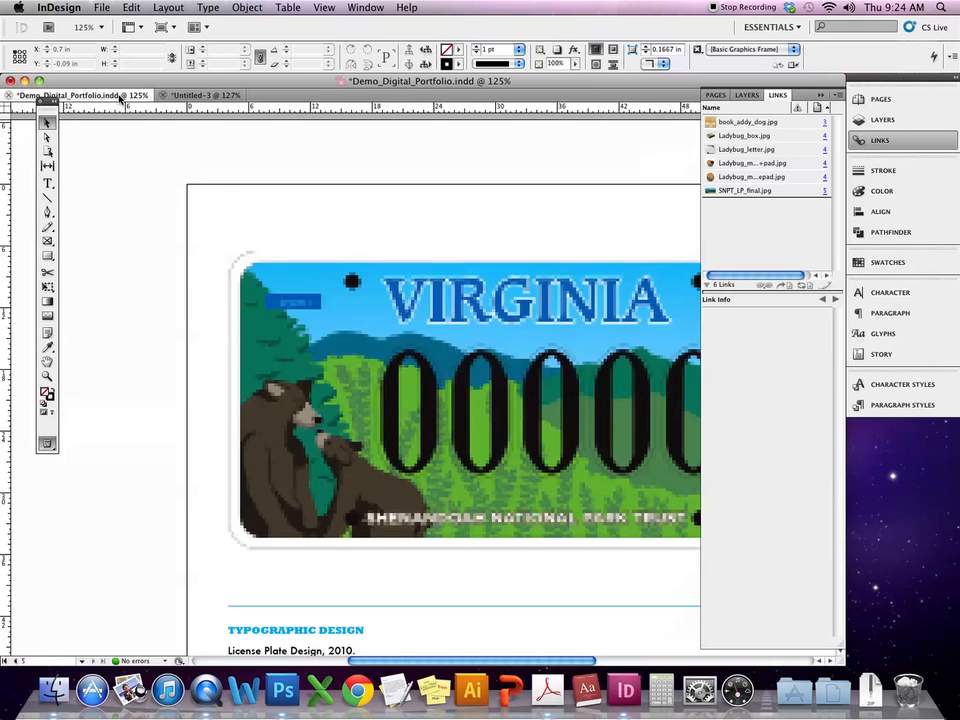
left_click(100, 7)
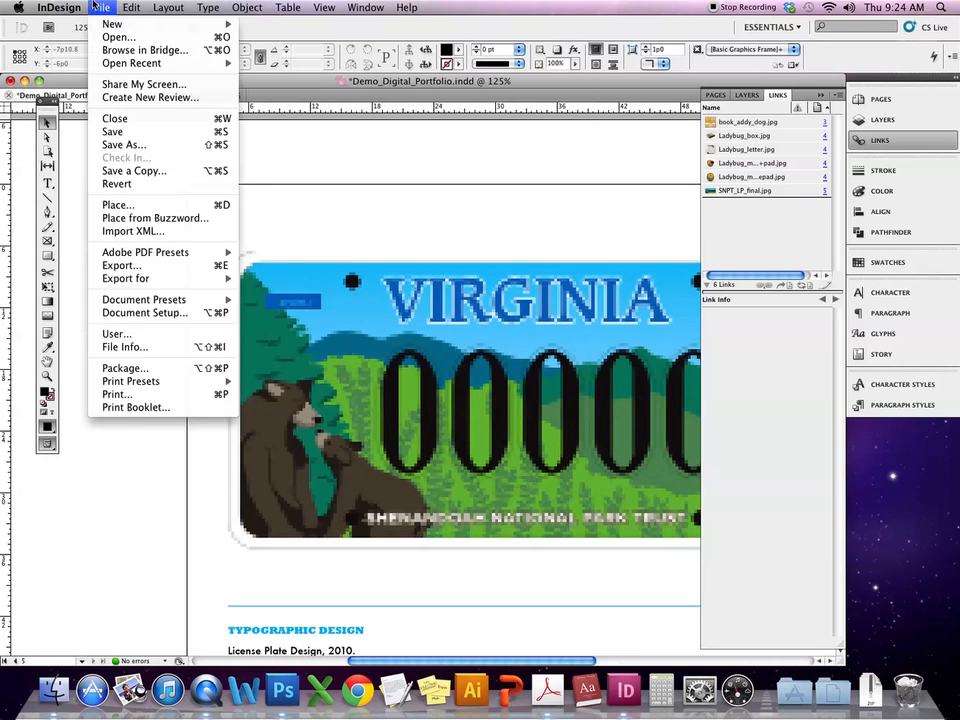
left_click(110, 131)
- Export Demo_Digital_Portfolio.pdf to the Demos folder as Adobe PDF (Interactive)
left_click(104, 7)
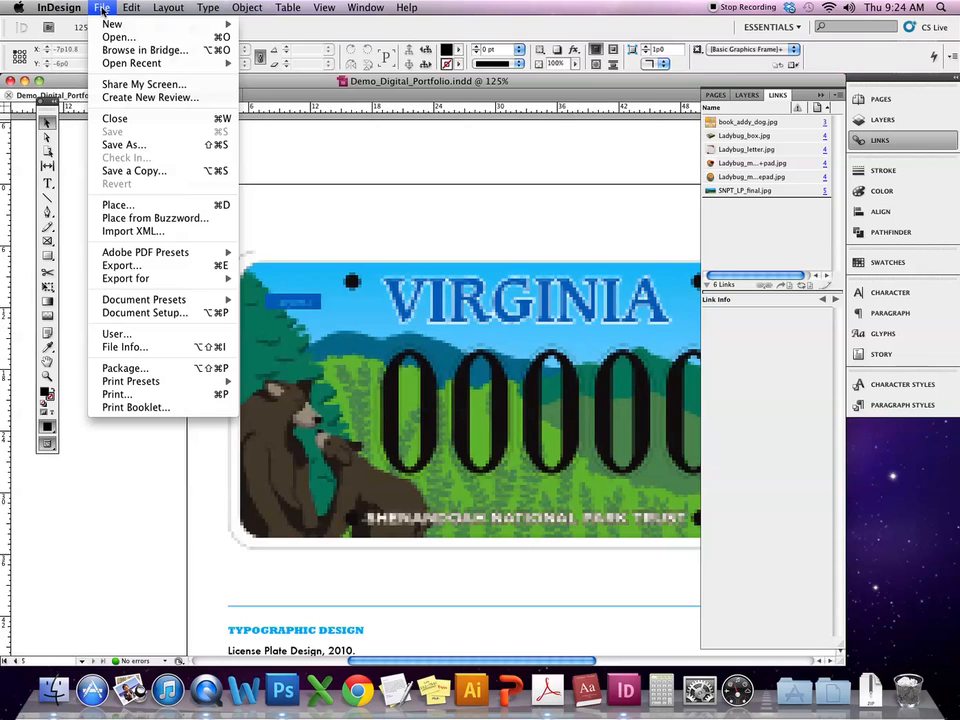
left_click(116, 266)
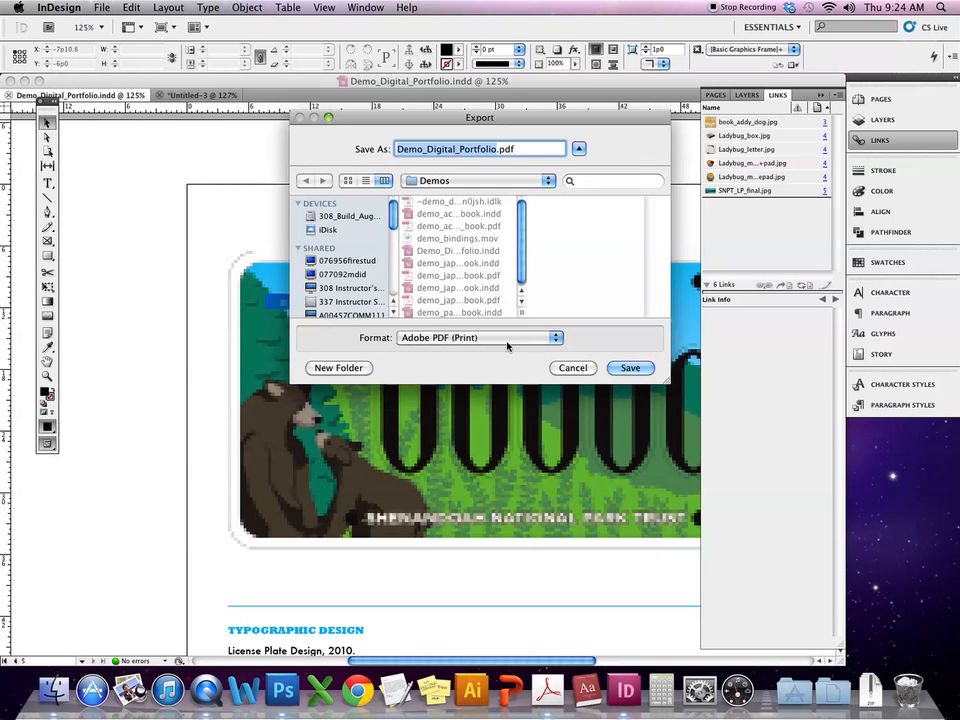
left_click(538, 343)
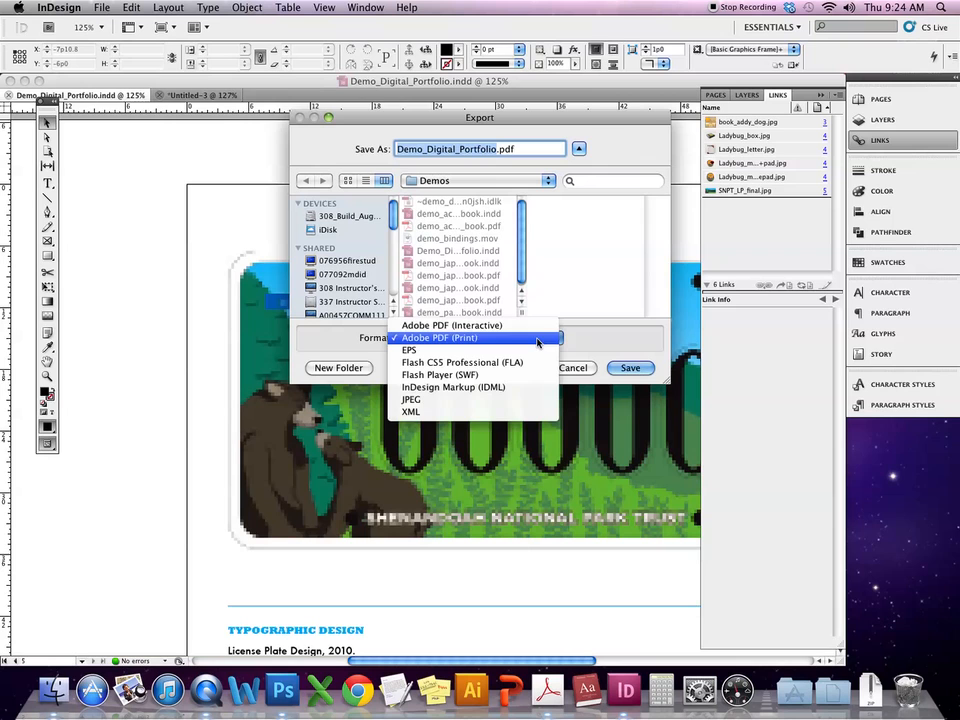
left_click(510, 327)
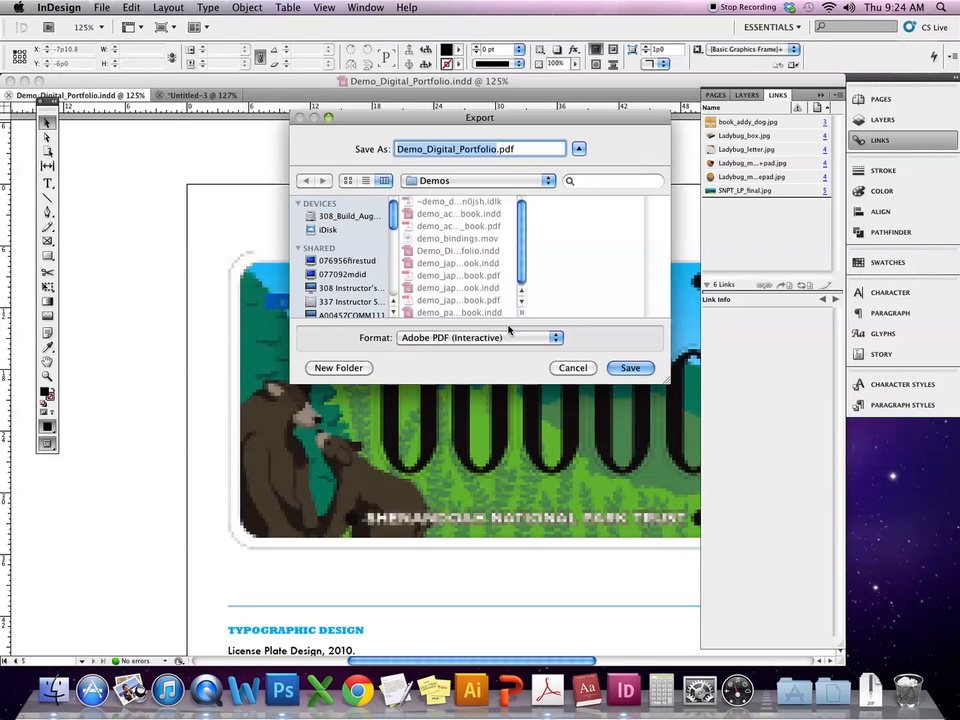
left_click(630, 368)
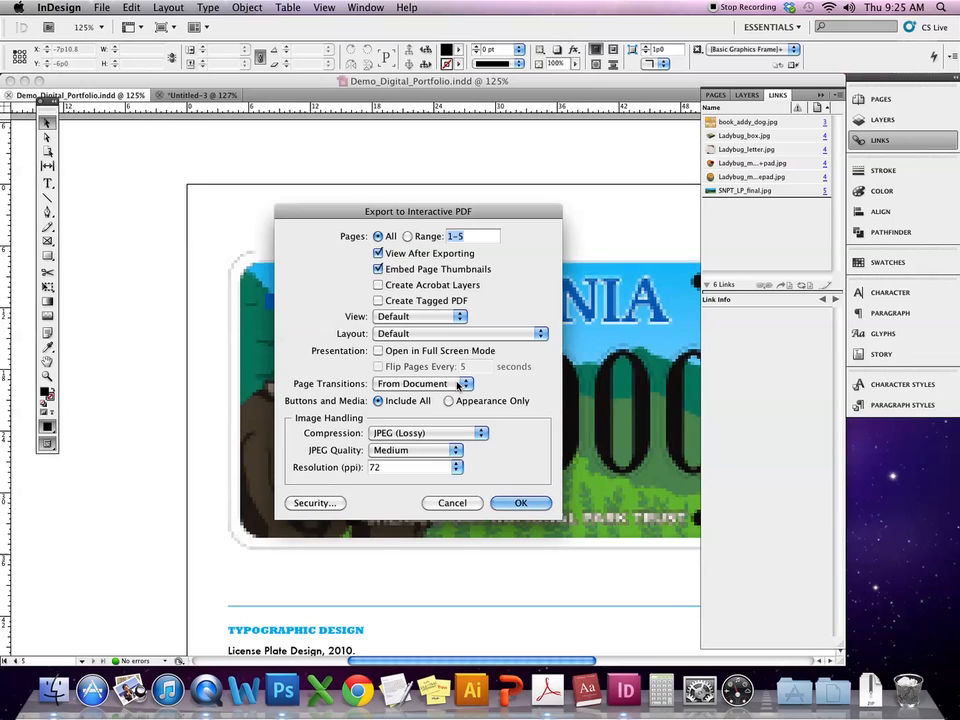
- Set Page Transitions to Dissolve and JPEG Quality to High, keeping 72 ppi resolution
left_click(459, 387)
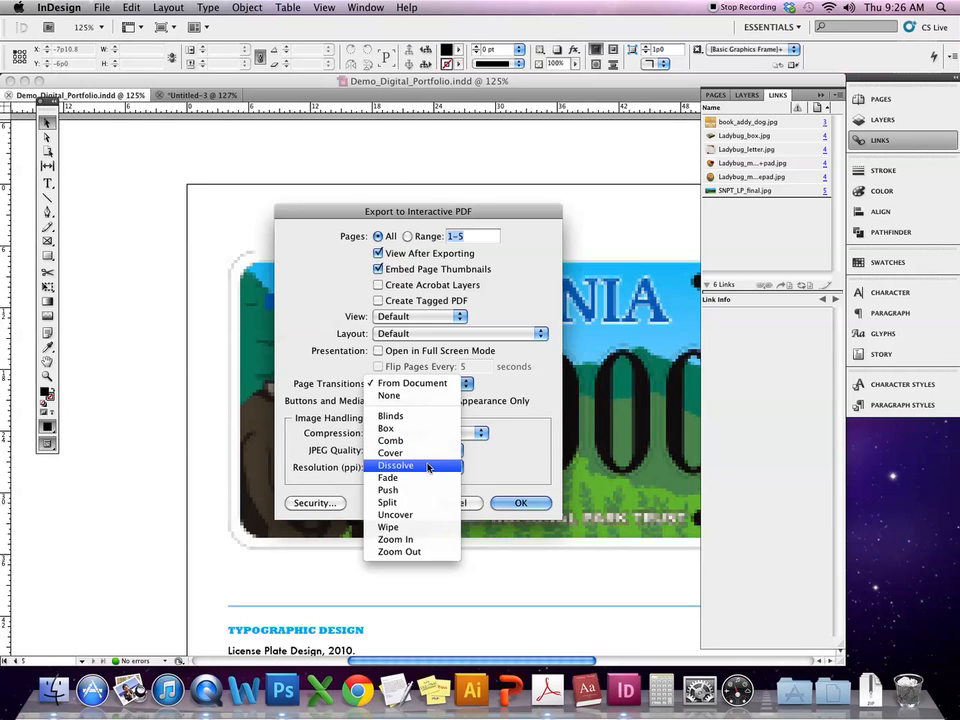
left_click(425, 466)
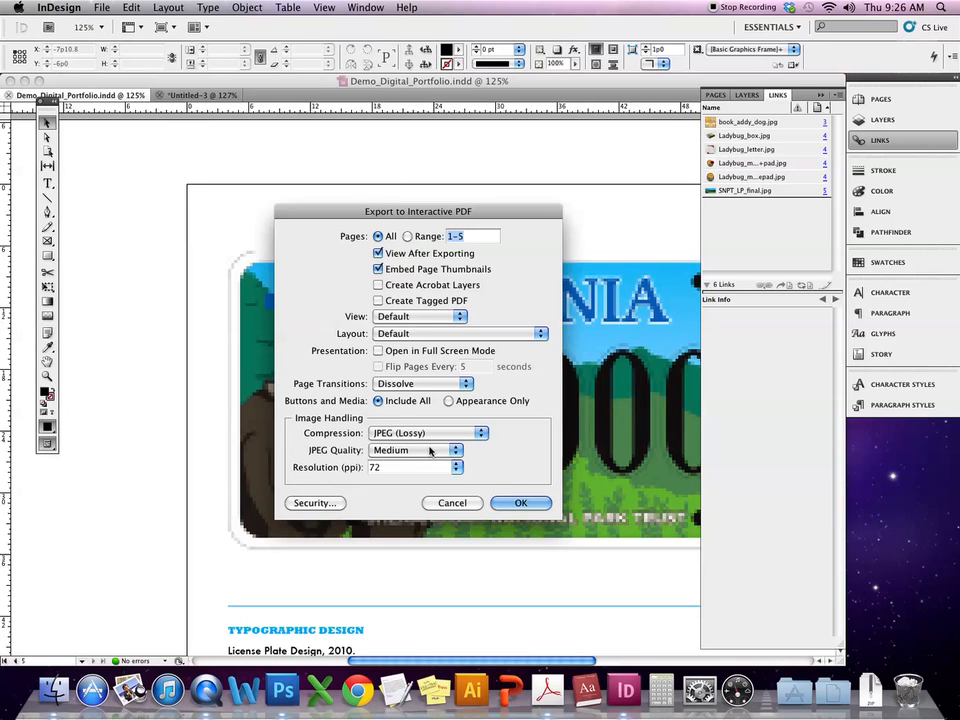
left_click(451, 451)
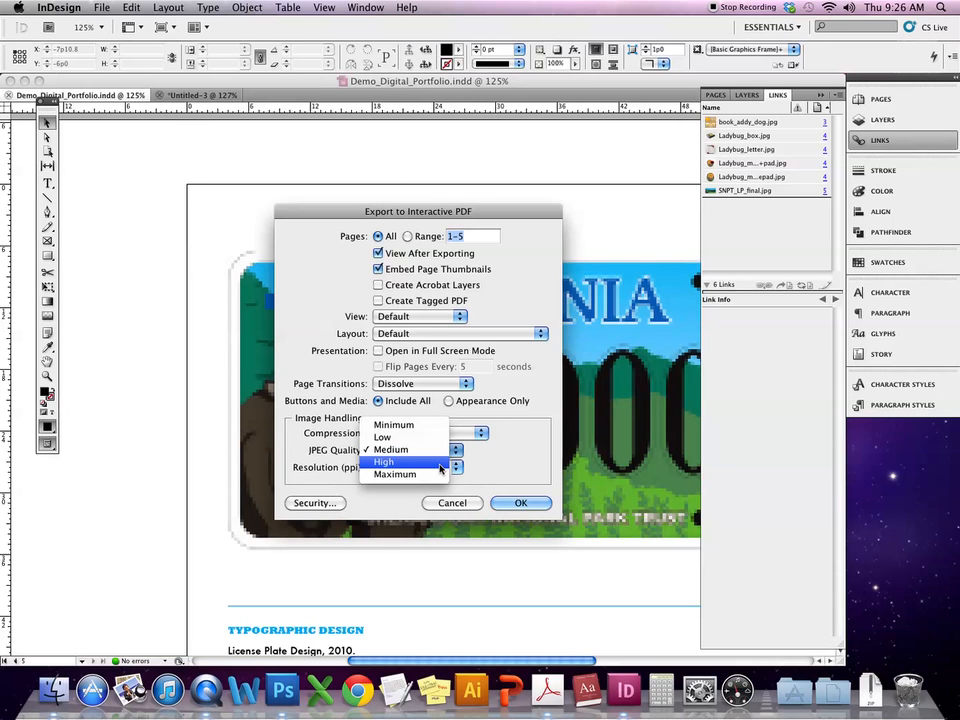
left_click(441, 464)
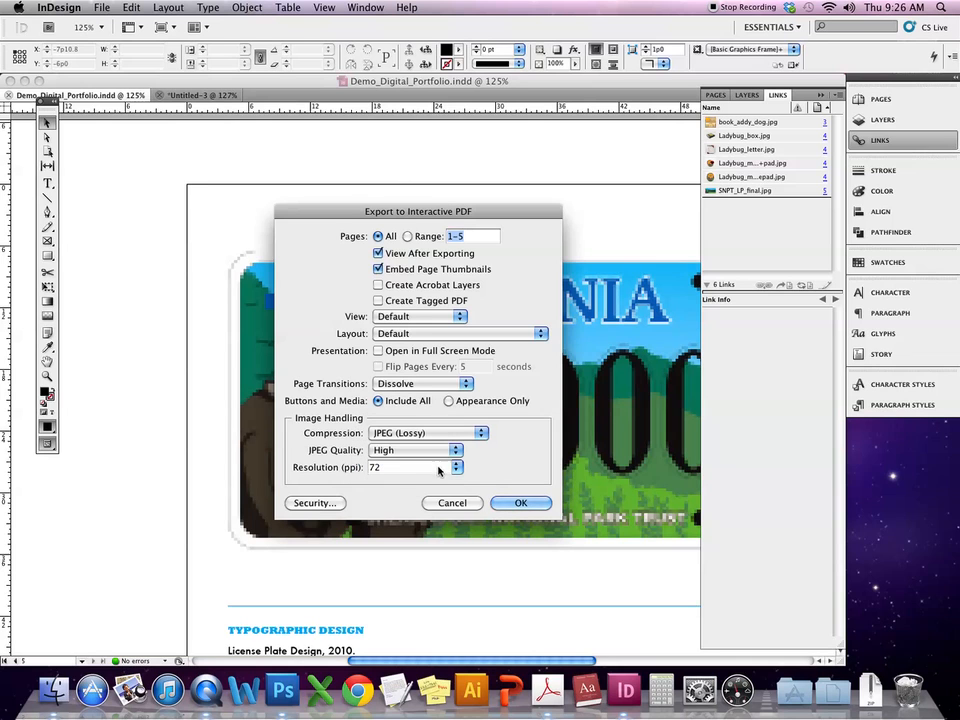
left_click(457, 467)
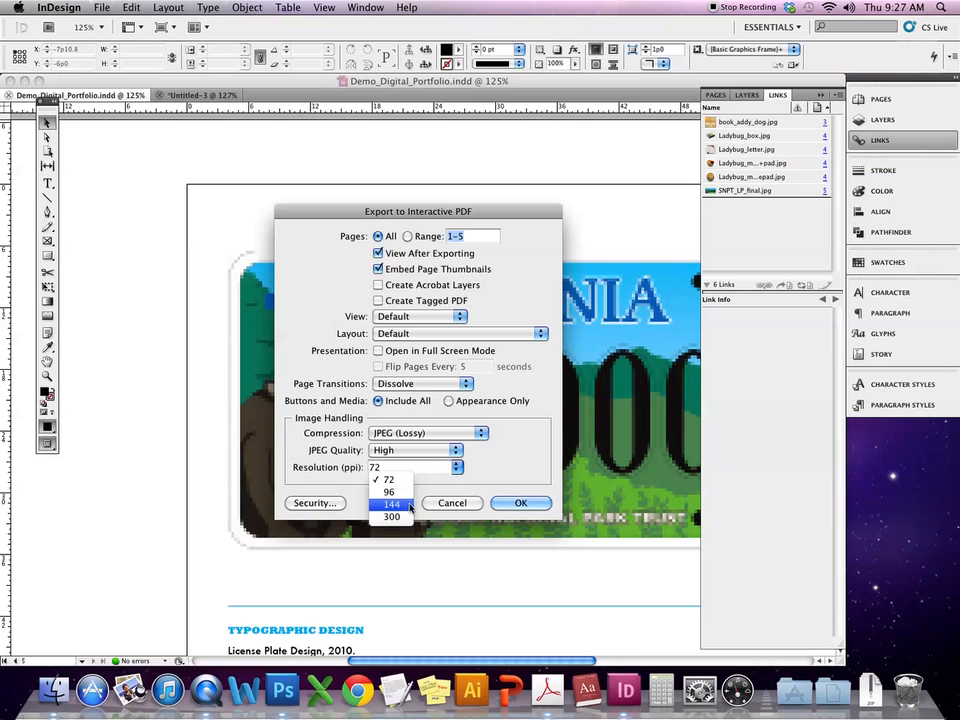
left_click(455, 463)
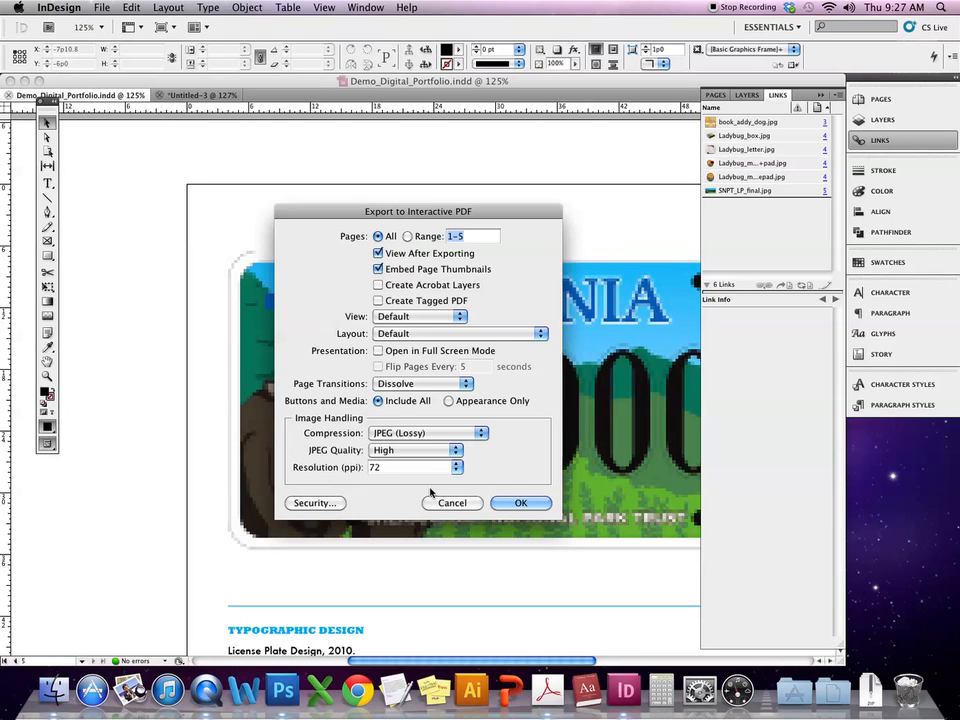
- Export all 5 pages to Demo_Digital_Portfolio.pdf, then hide the tool and side panels
left_click(524, 503)
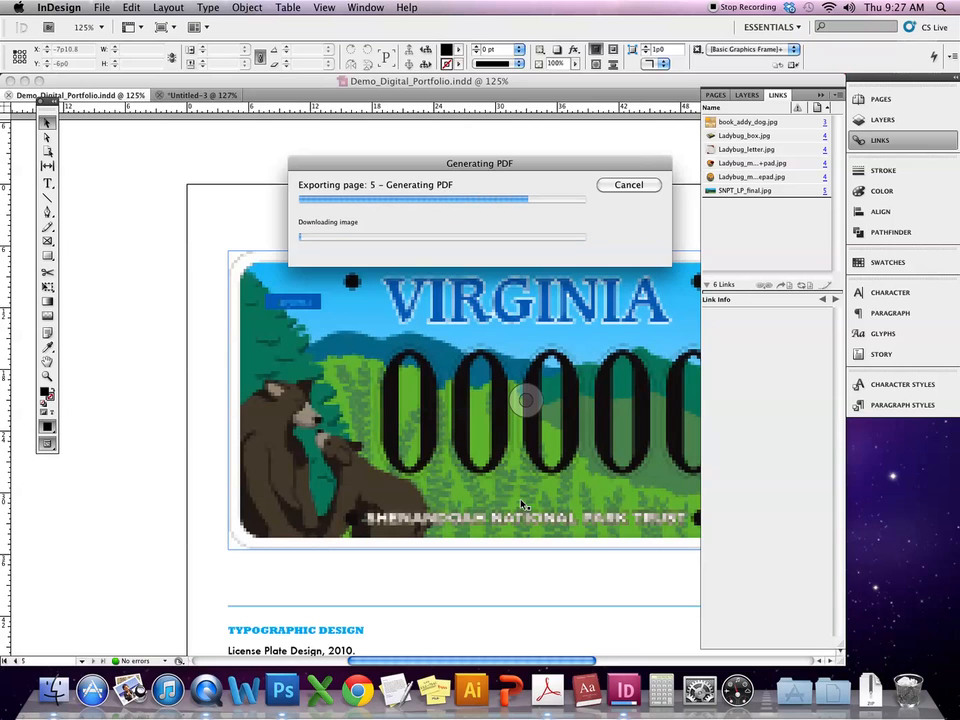
key("Tab")
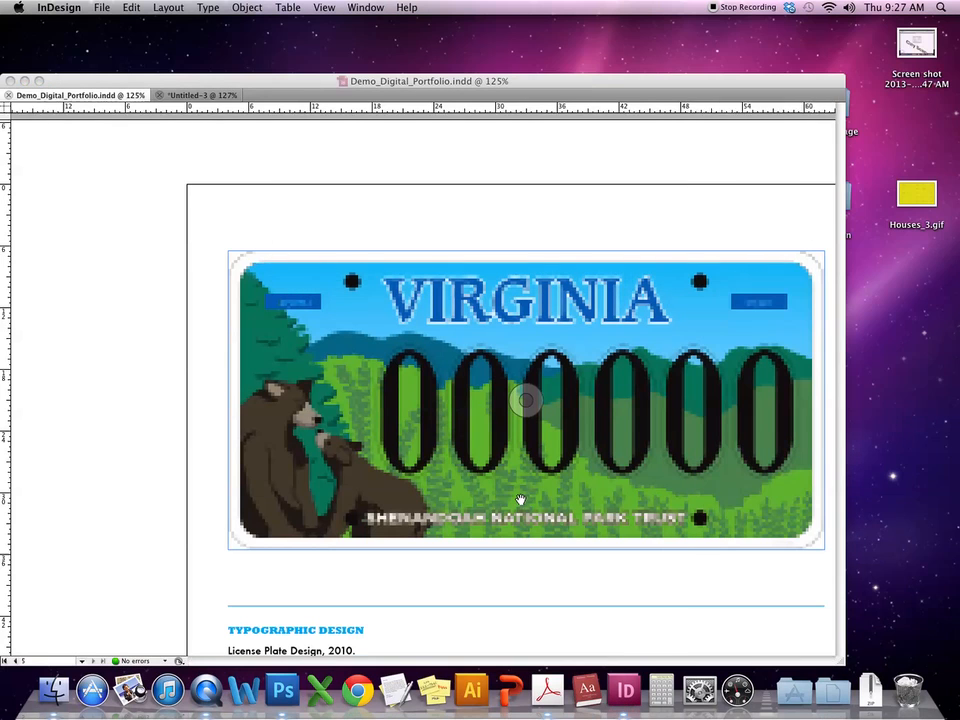